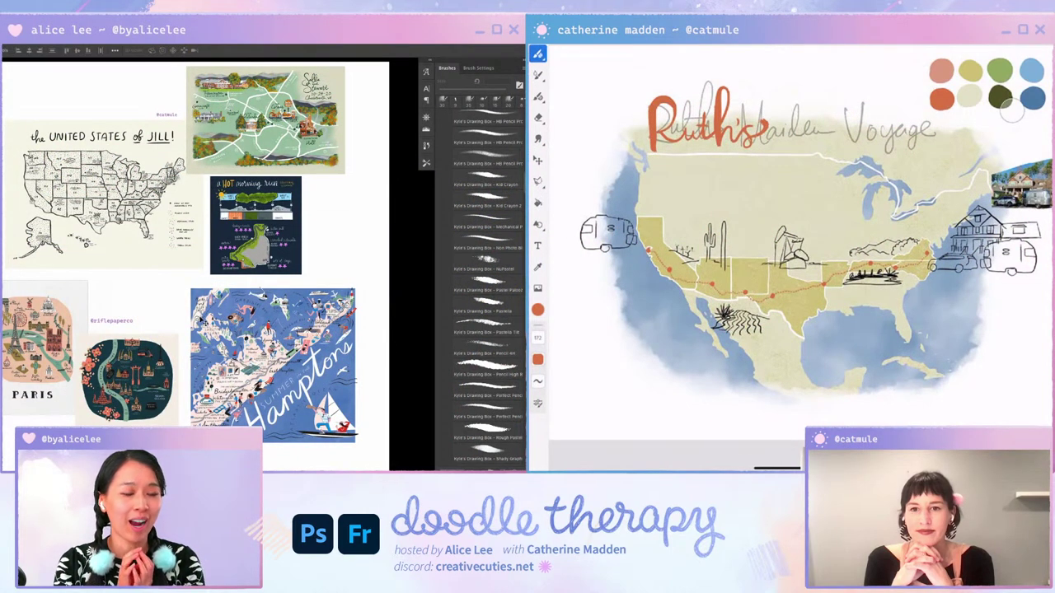
Step: Scroll the reference board to enlarge the United States of Jill and Charlottesville wedding maps
scroll(206, 255, left, 2)
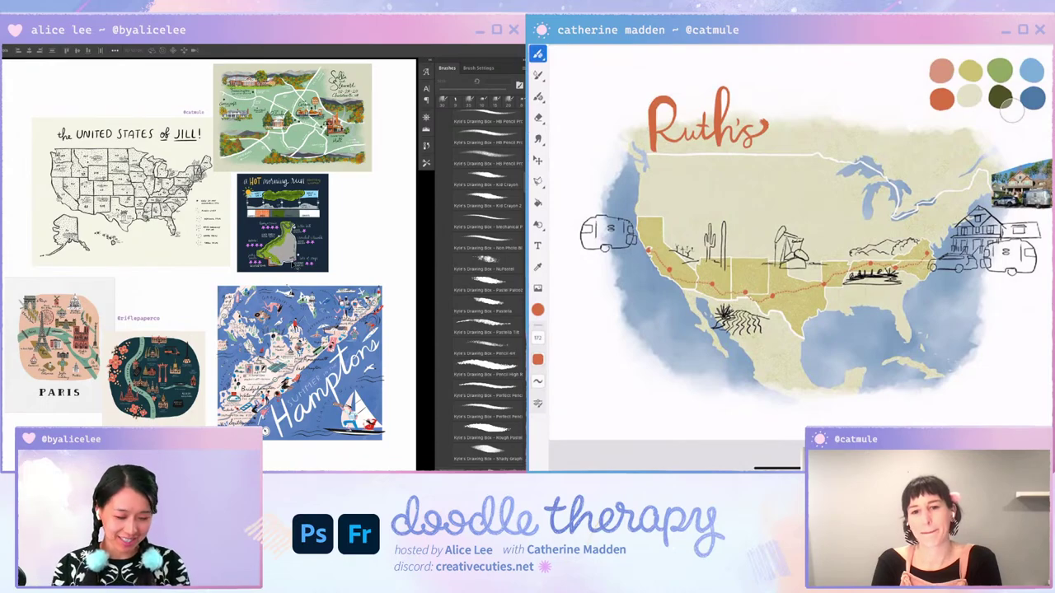
scroll(150, 286, up, 3)
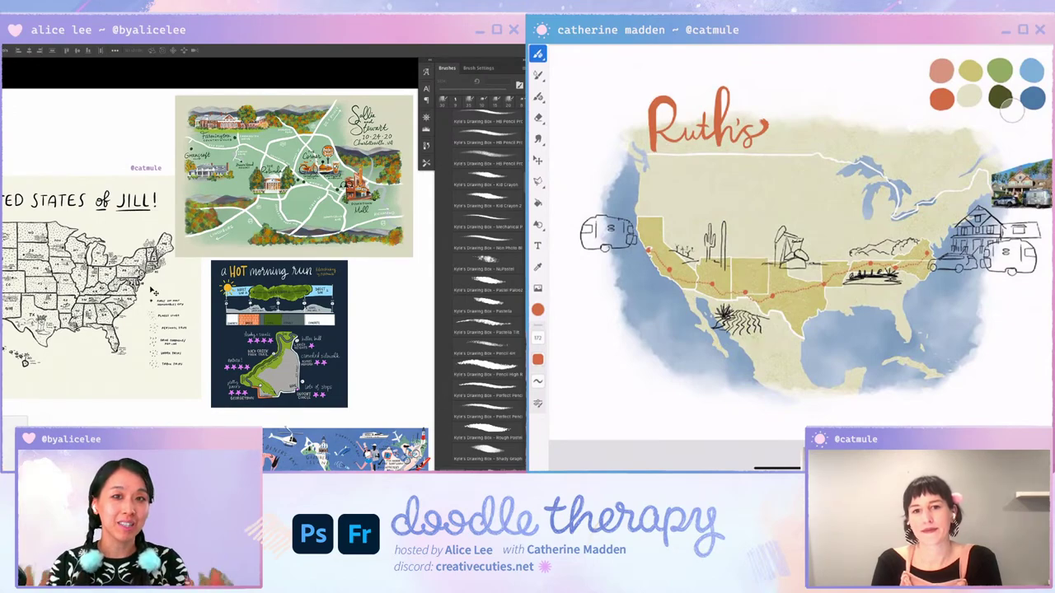
Step: Pan and zoom into the Sallie & Stewart wedding map, then scroll to 'a HOT morning run'
drag(107, 365, 115, 342)
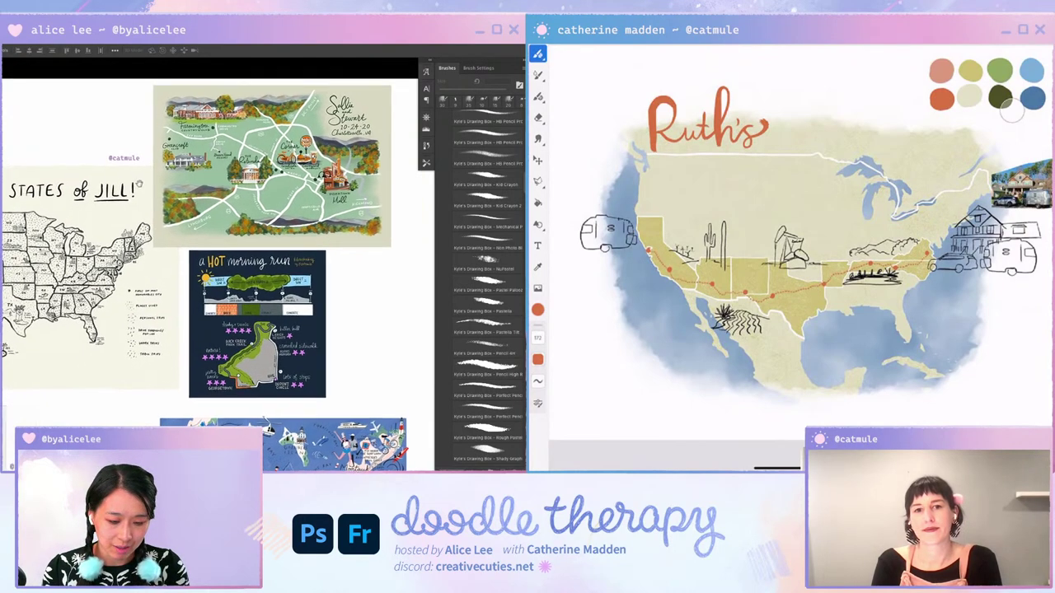
scroll(247, 198, up, 5)
scroll(214, 264, up, 2)
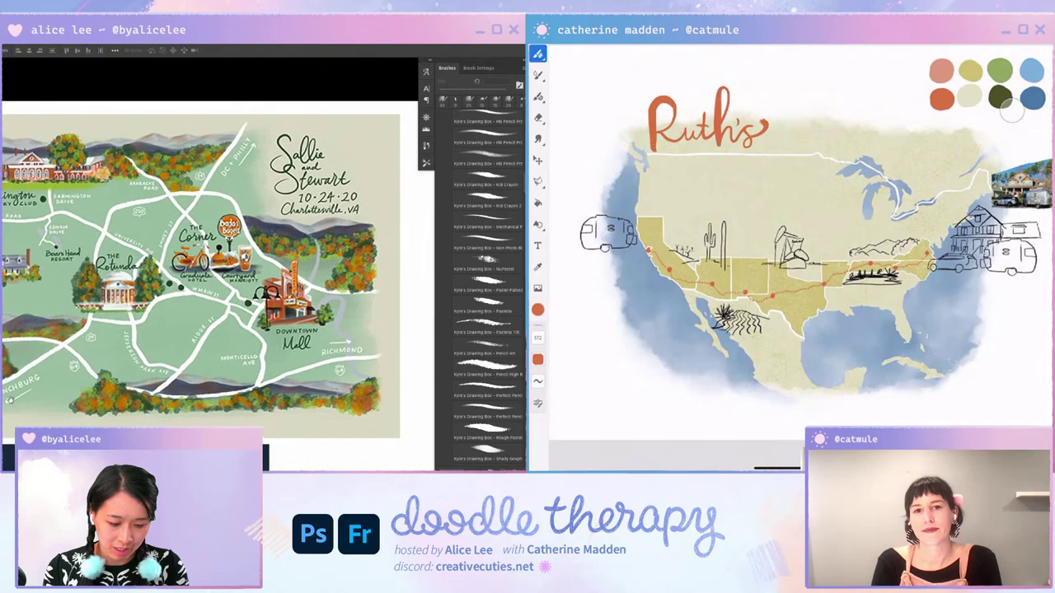
scroll(214, 264, up, 1)
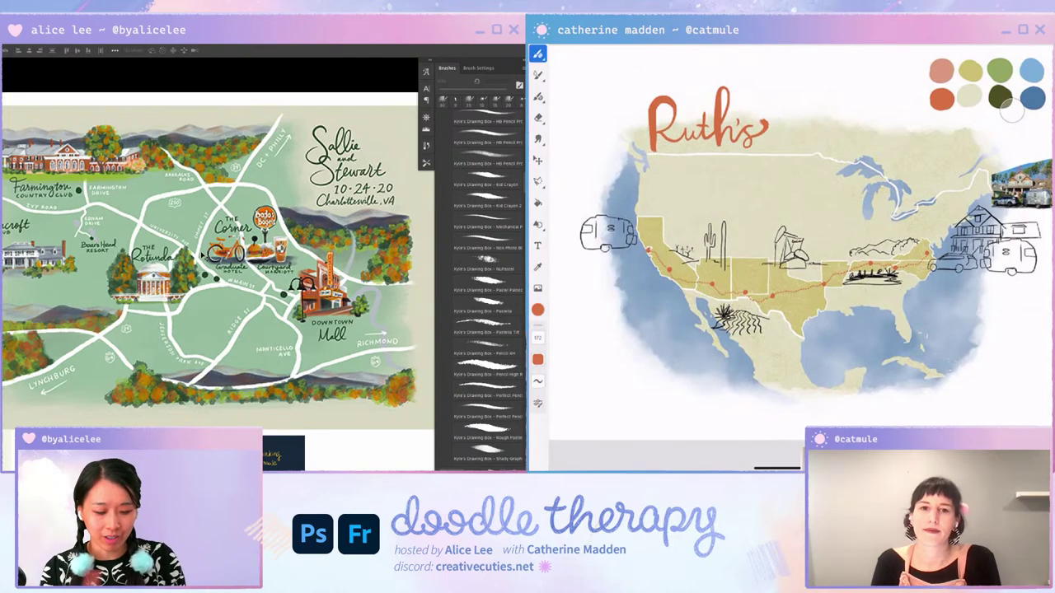
scroll(182, 399, down, 8)
scroll(190, 412, down, 5)
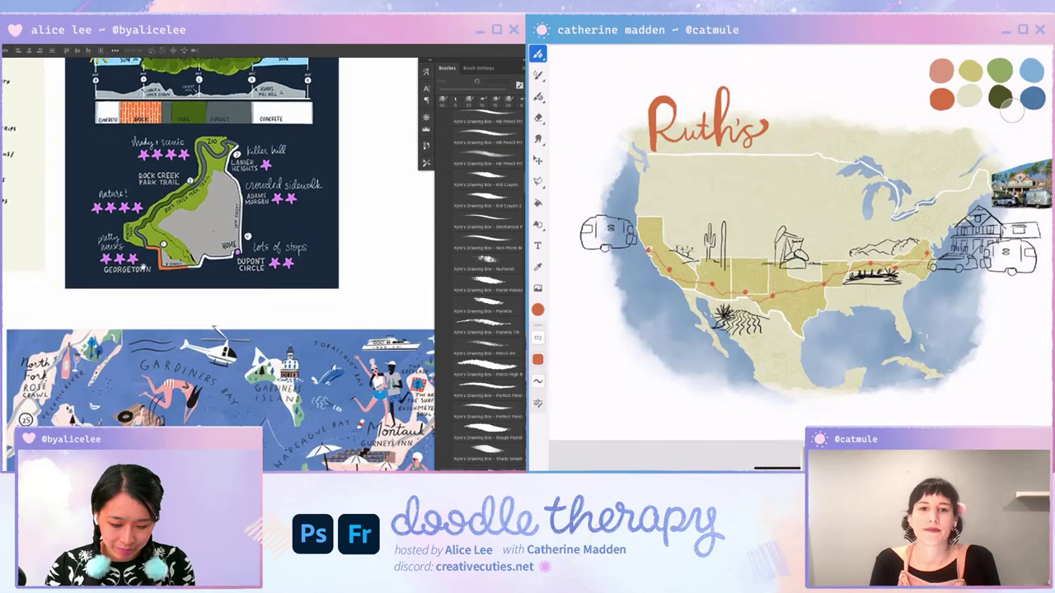
scroll(194, 420, up, 5)
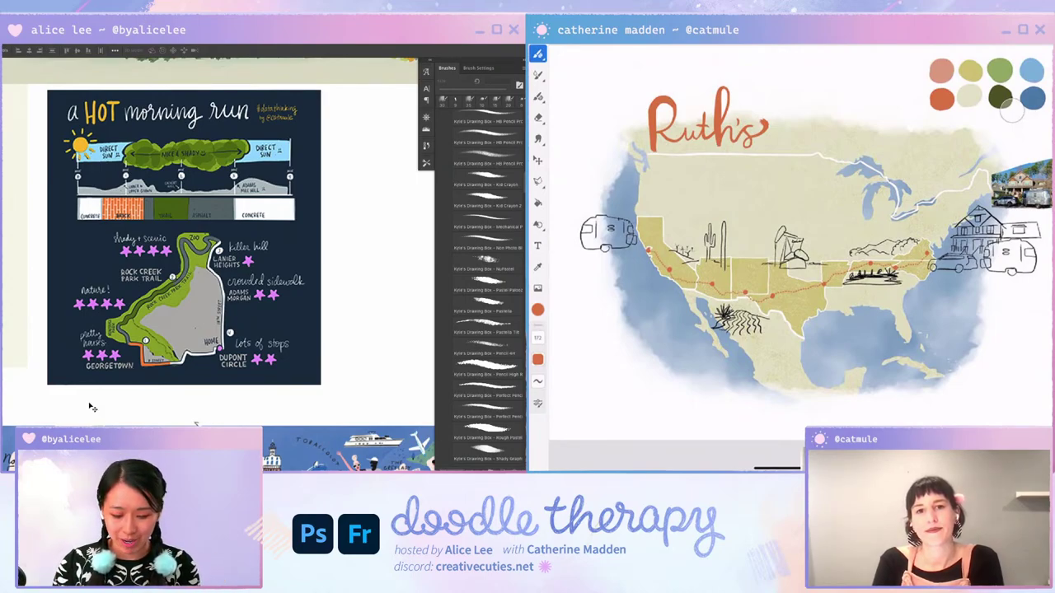
Step: Pan and zoom across the Paris, Bangkok and Summer in the Hamptons maps, then zoom out
mouse_move(90, 404)
mouse_down()
mouse_move(179, 264)
mouse_move(251, 299)
mouse_move(202, 297)
mouse_up()
scroll(242, 269, down, 3)
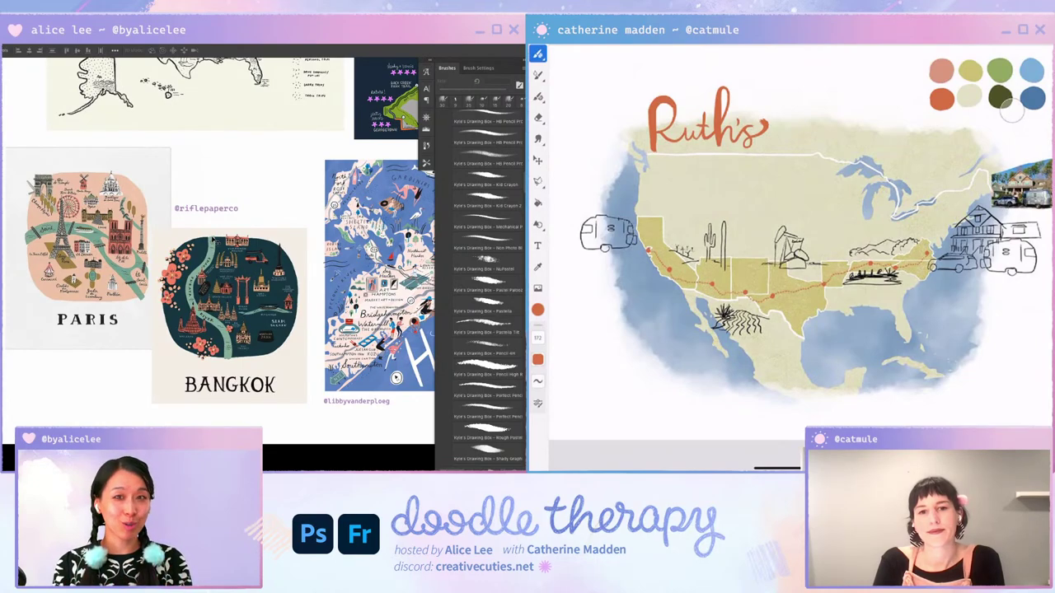
key(e)
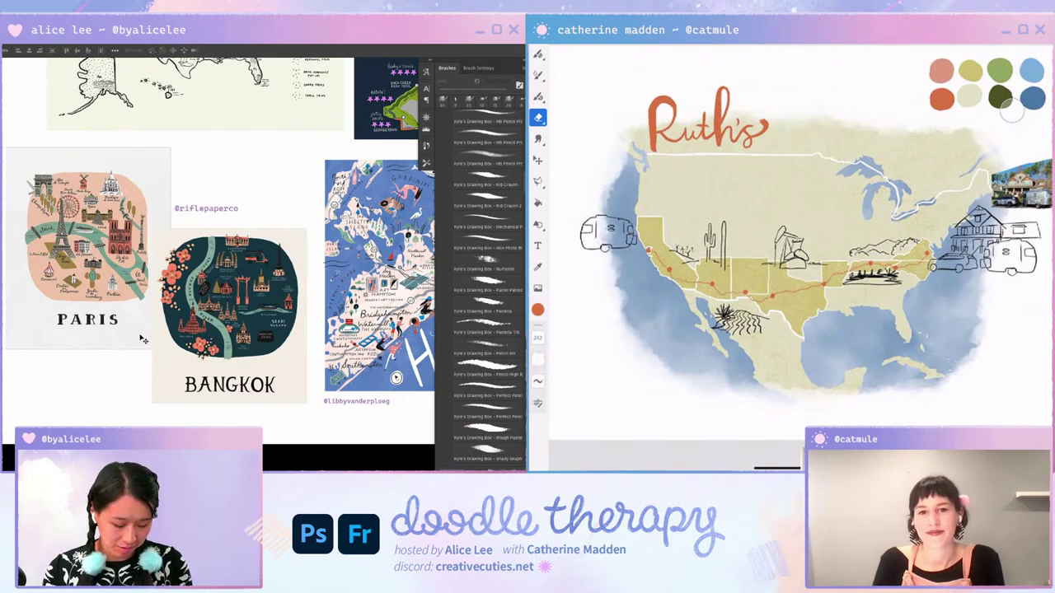
scroll(144, 340, up, 3)
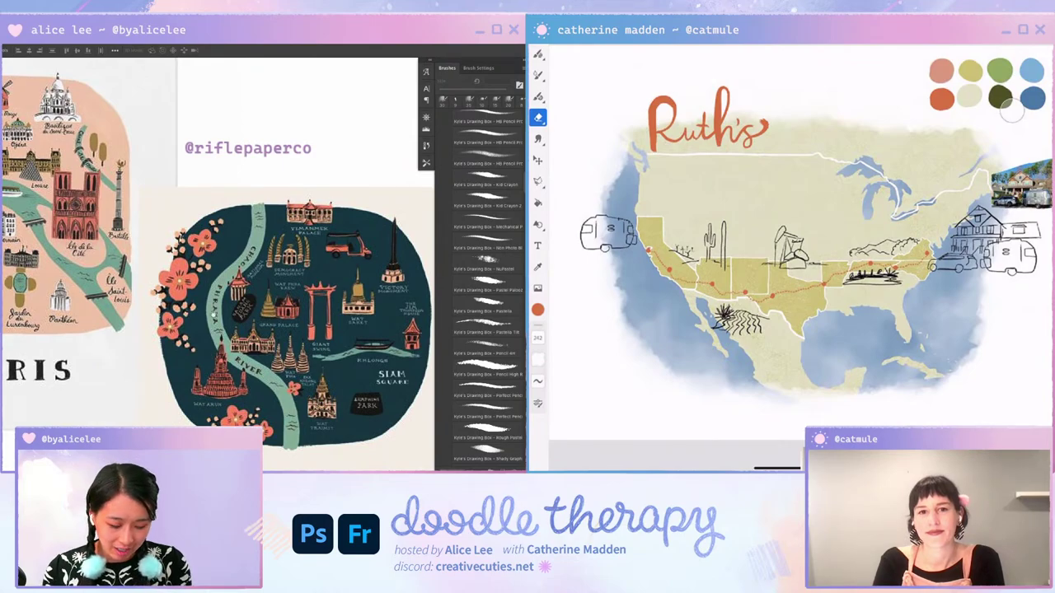
scroll(218, 247, right, 10)
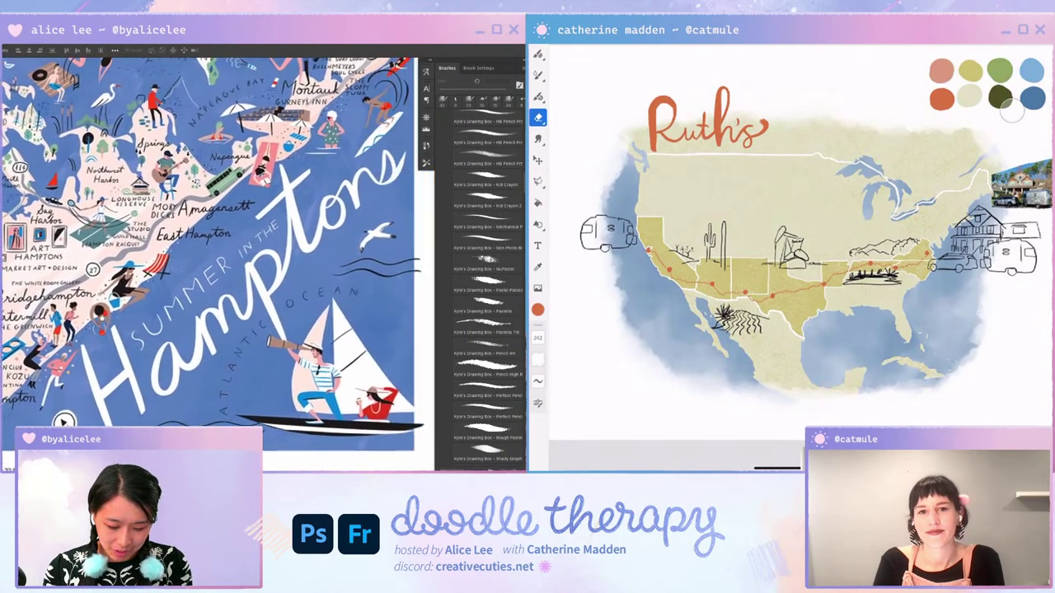
scroll(109, 295, down, 3)
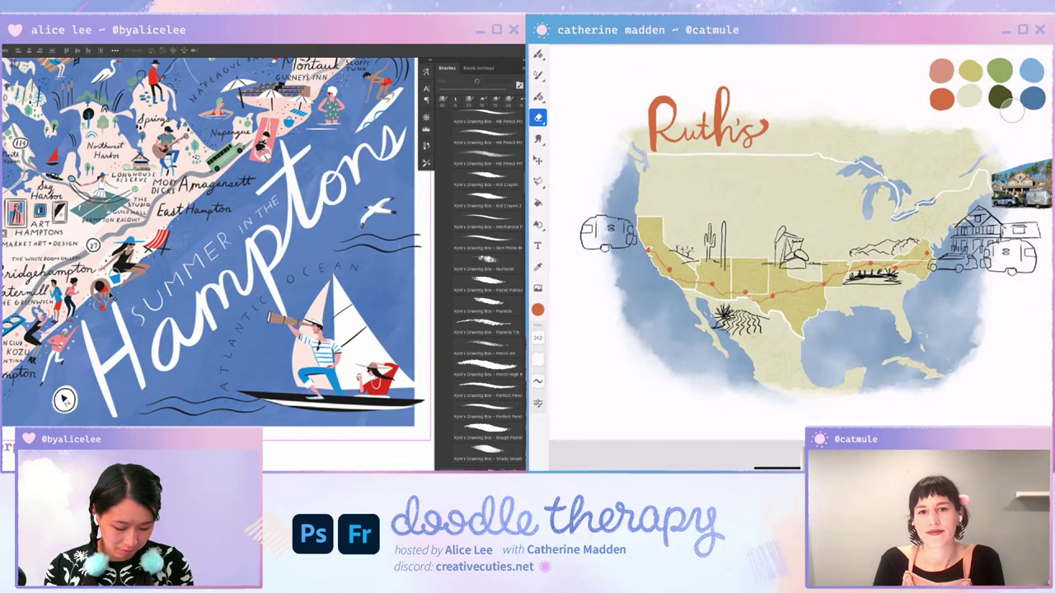
scroll(110, 296, down, 3)
scroll(110, 295, down, 2)
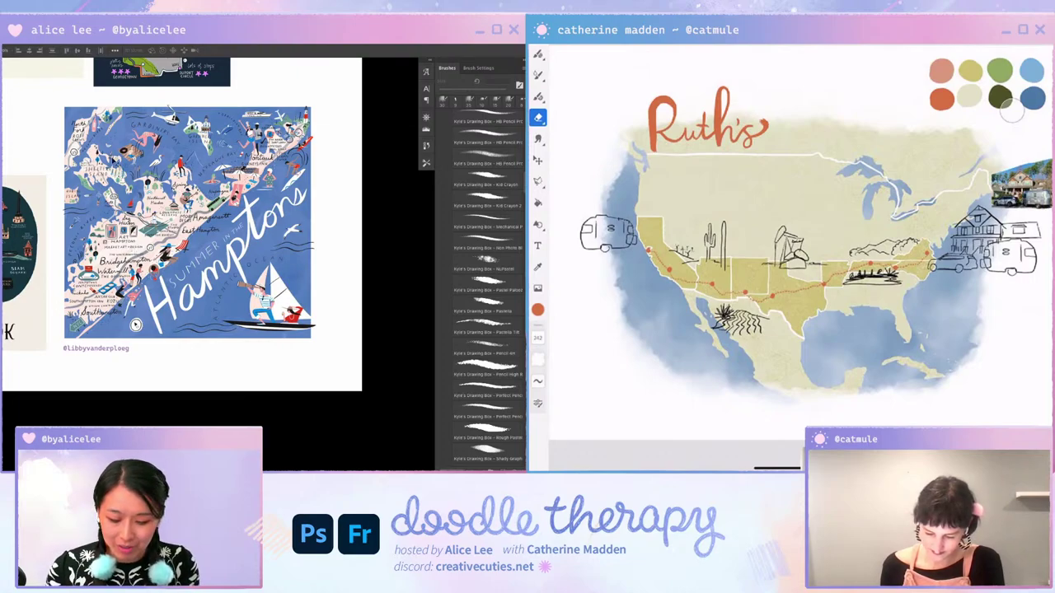
mouse_move(58, 166)
mouse_down()
mouse_move(102, 243)
mouse_move(167, 314)
mouse_up()
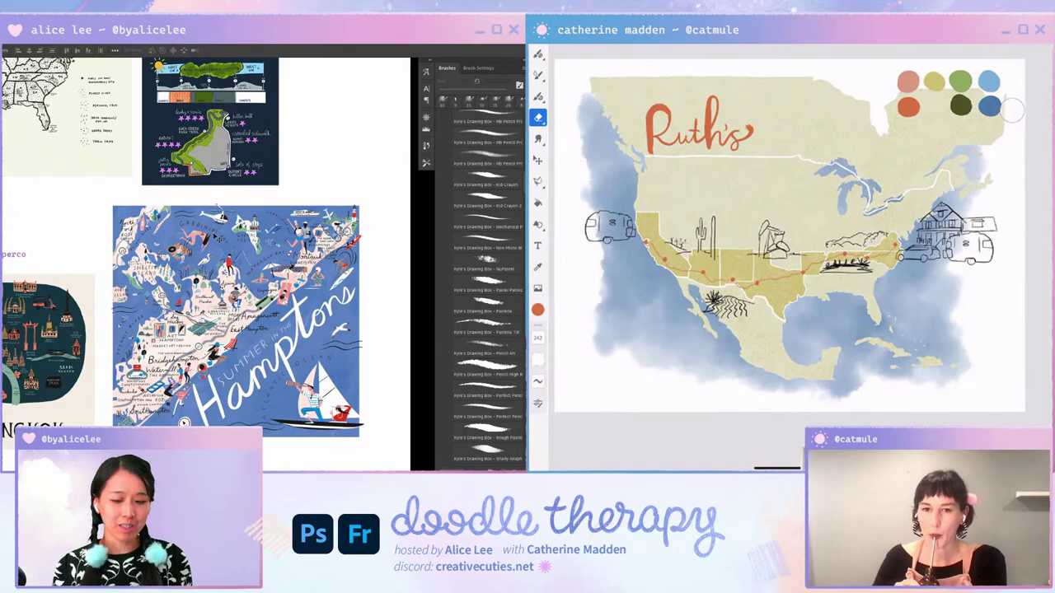
Step: Pan to the United States of Jill map, then switch to the pink neighbourhood map document
scroll(184, 423, up, 5)
scroll(189, 404, up, 5)
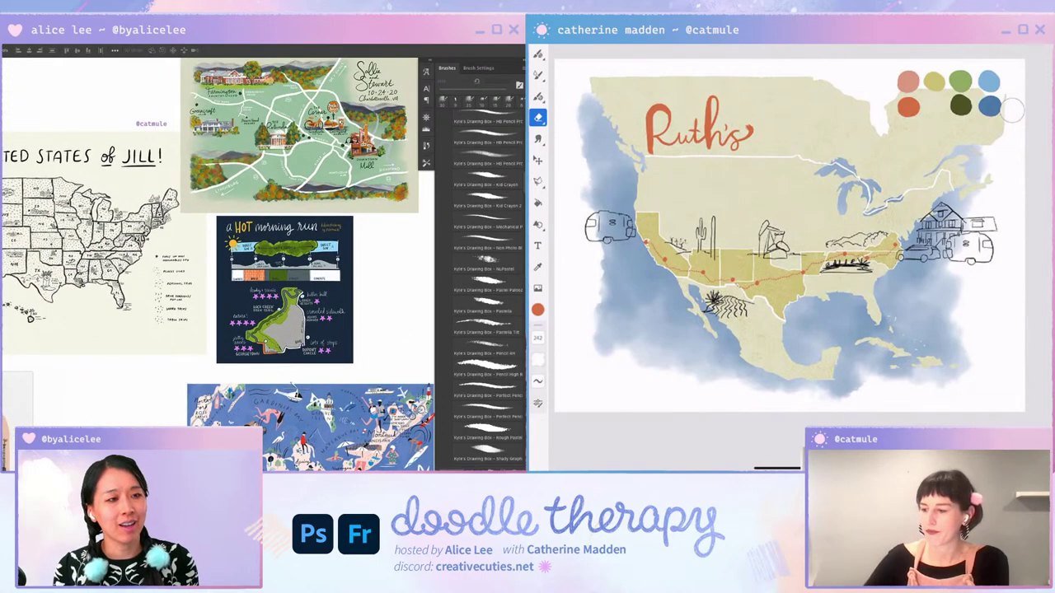
drag(196, 388, 246, 382)
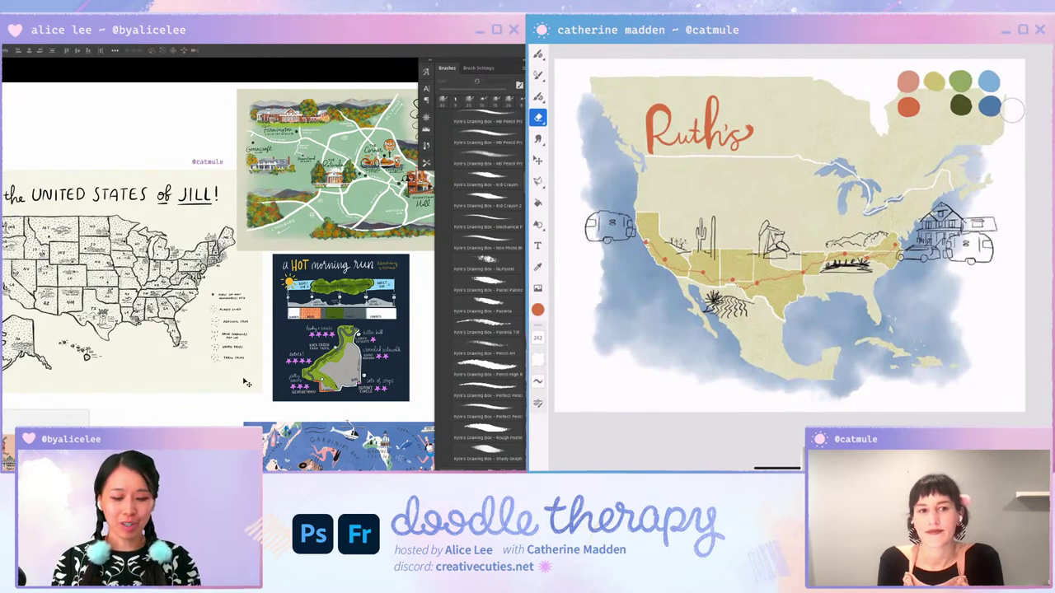
key(ctrl+Tab)
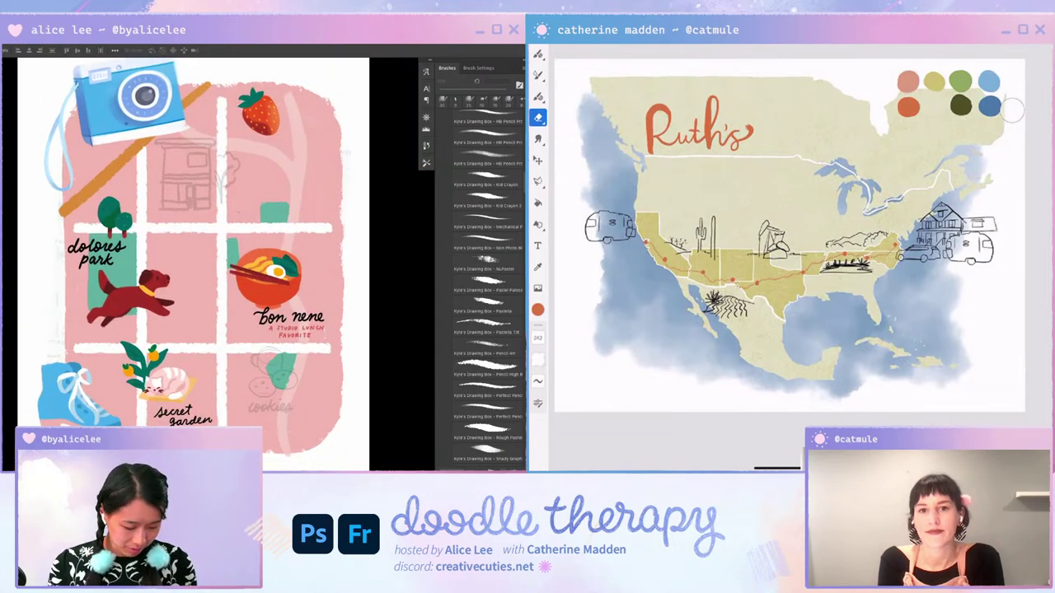
Step: Paste the street-map screenshot over the pink map, then hide that reference overlay
key(ctrl+v)
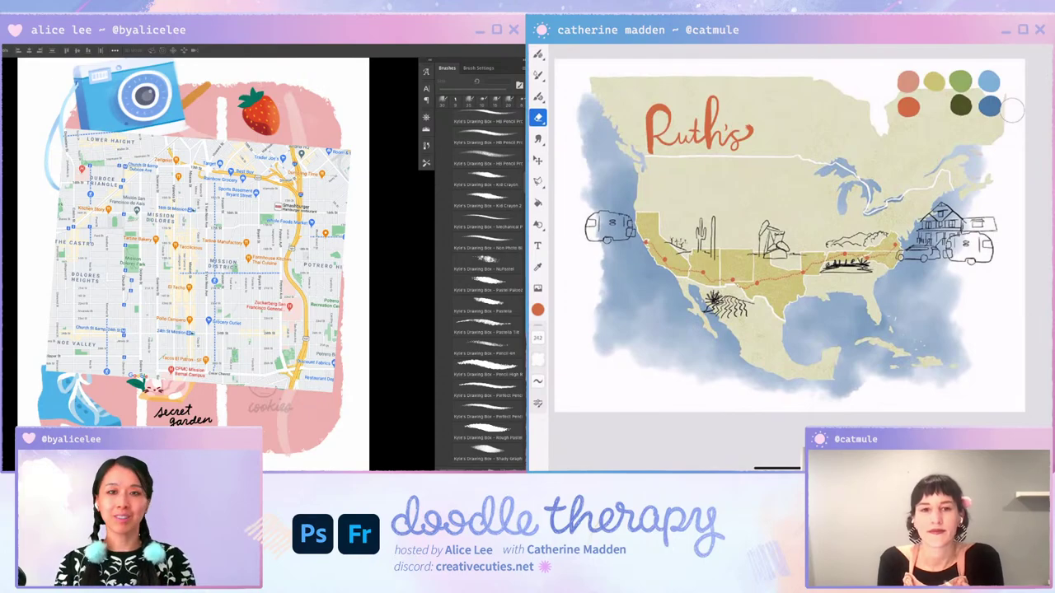
key(ctrl+z)
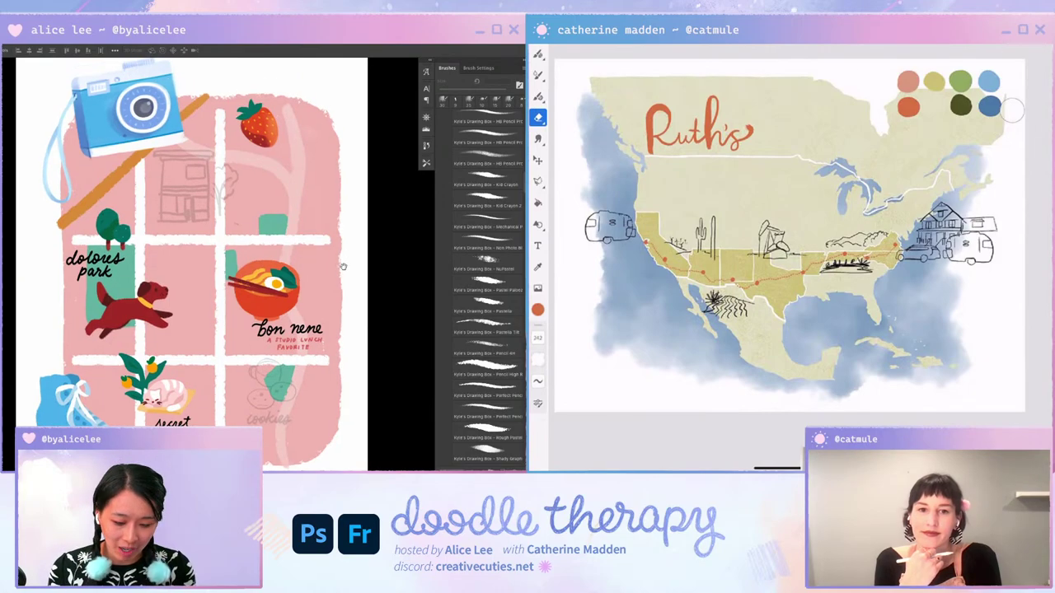
key(ctrl+minus)
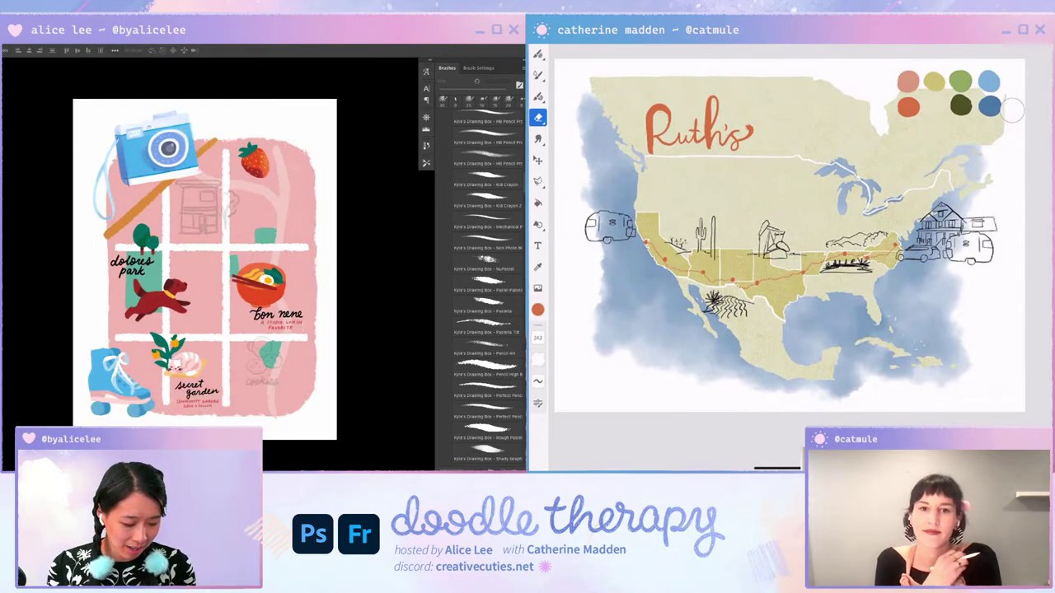
key(ctrl+v)
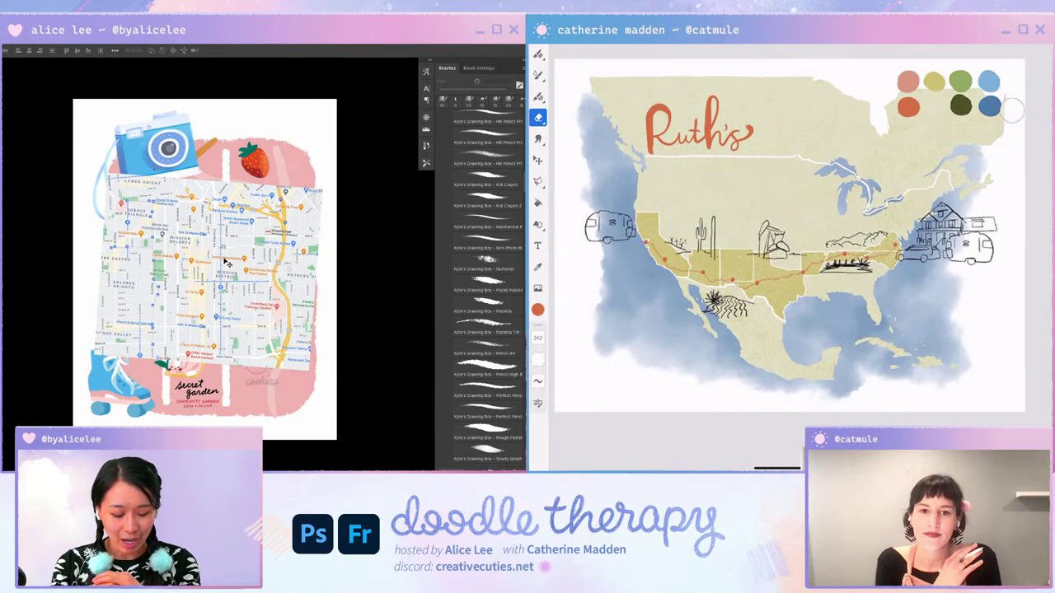
scroll(228, 263, up, 1)
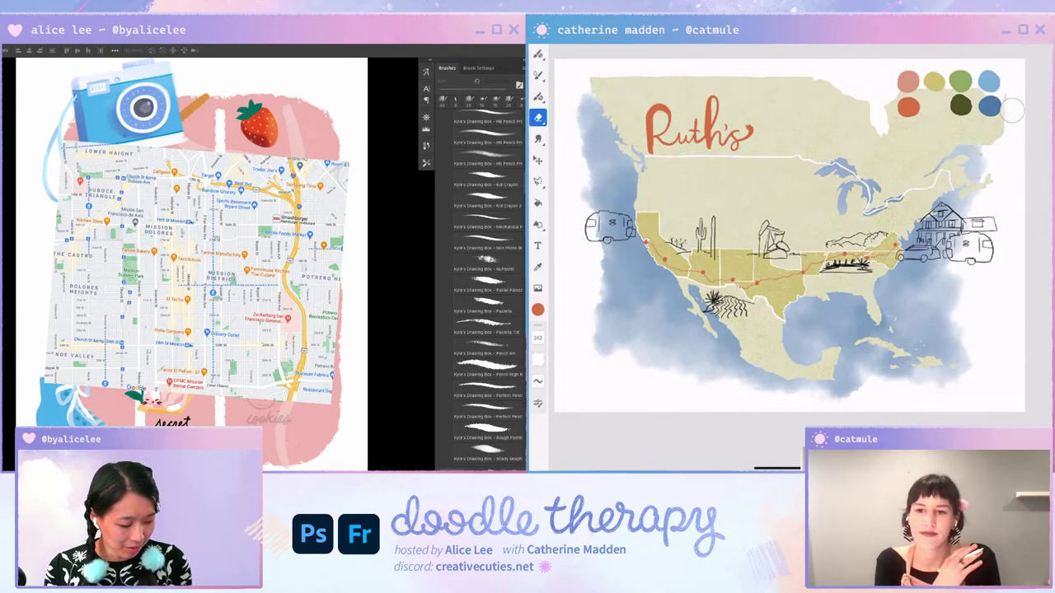
key(ctrl+comma)
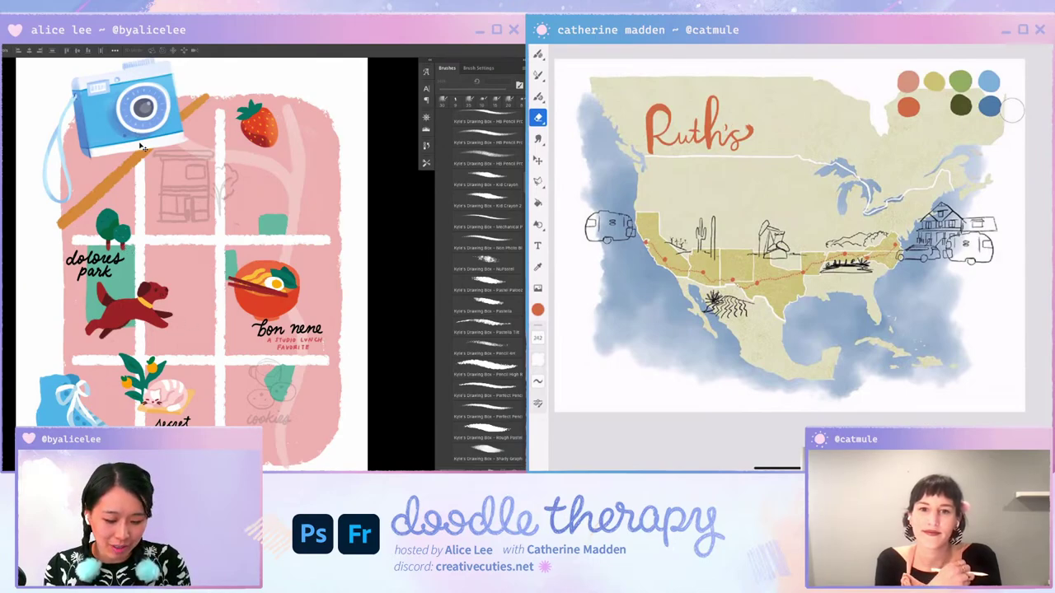
scroll(97, 153, down, 1)
scroll(253, 295, down, 2)
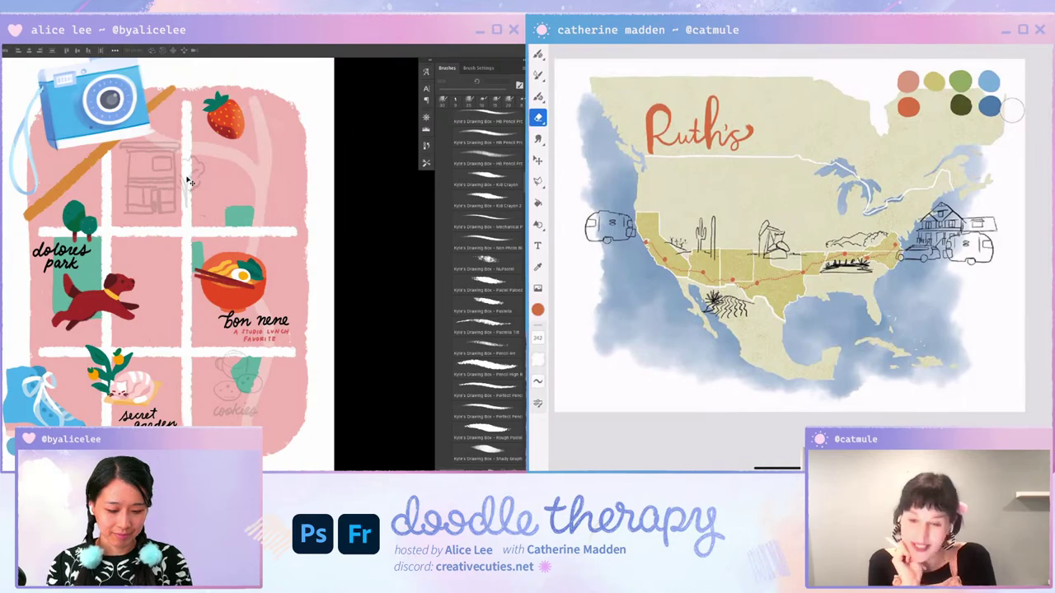
scroll(330, 310, up, 2)
scroll(329, 310, down, 3)
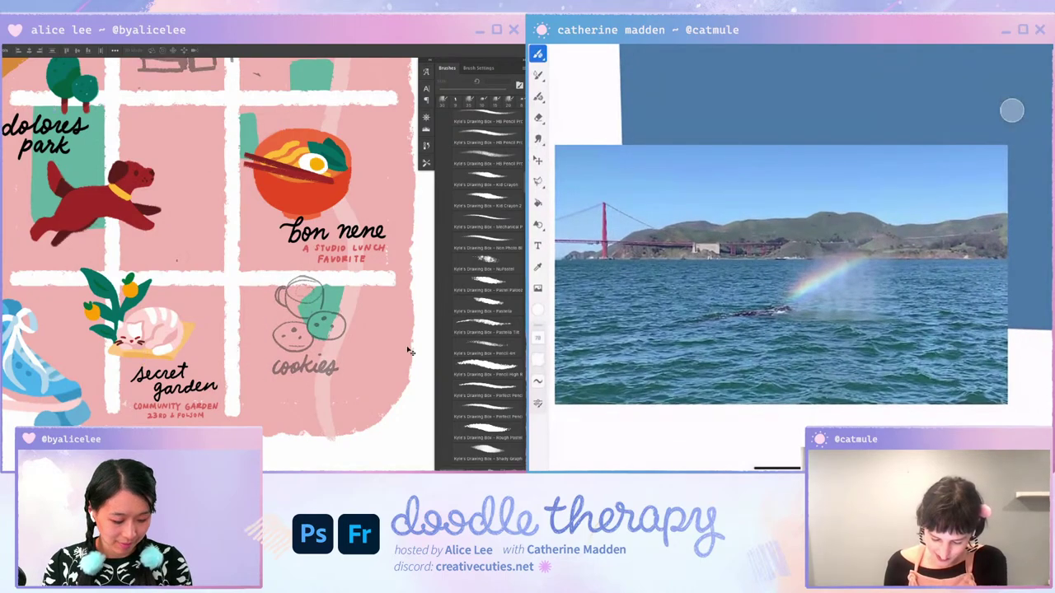
Step: Select the cup-and-cookies sketch, shrink it and move it up below the storefront sketch
scroll(410, 352, up, 2)
scroll(387, 366, down, 1)
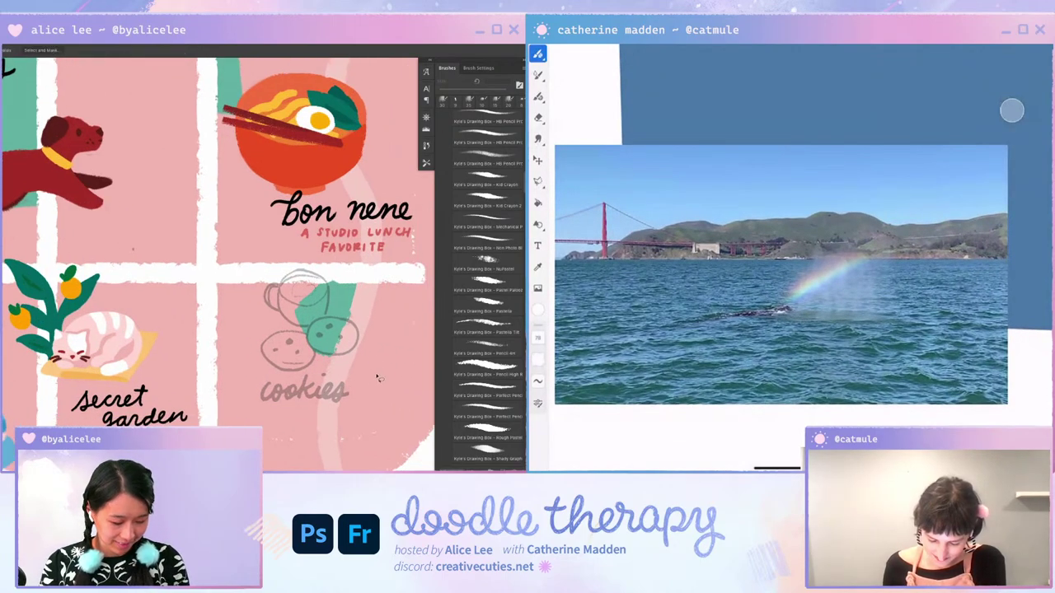
drag(378, 377, 391, 356)
key(ctrl+t)
drag(322, 337, 192, 236)
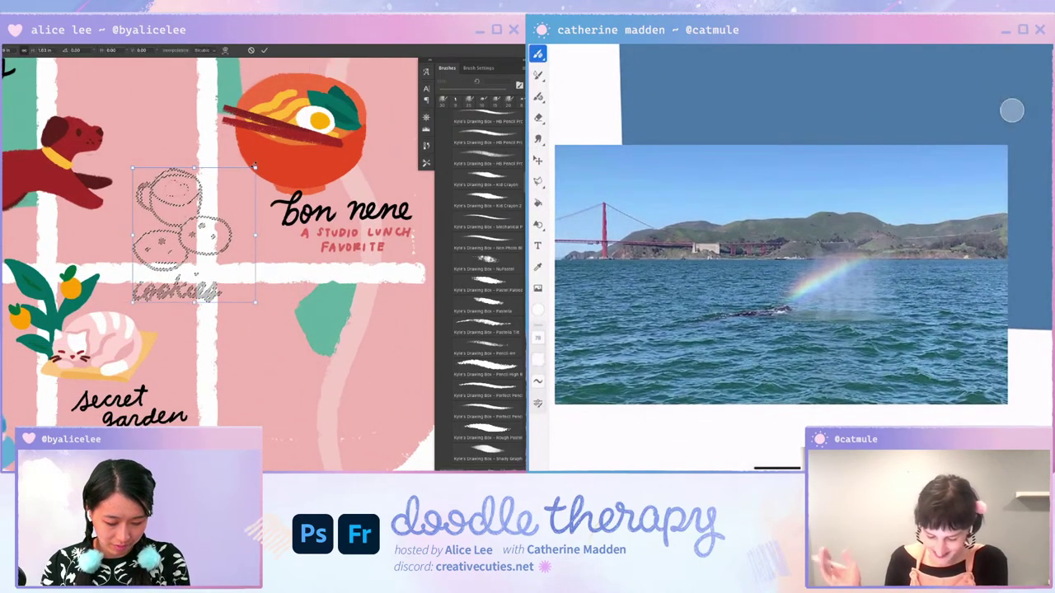
drag(254, 167, 212, 172)
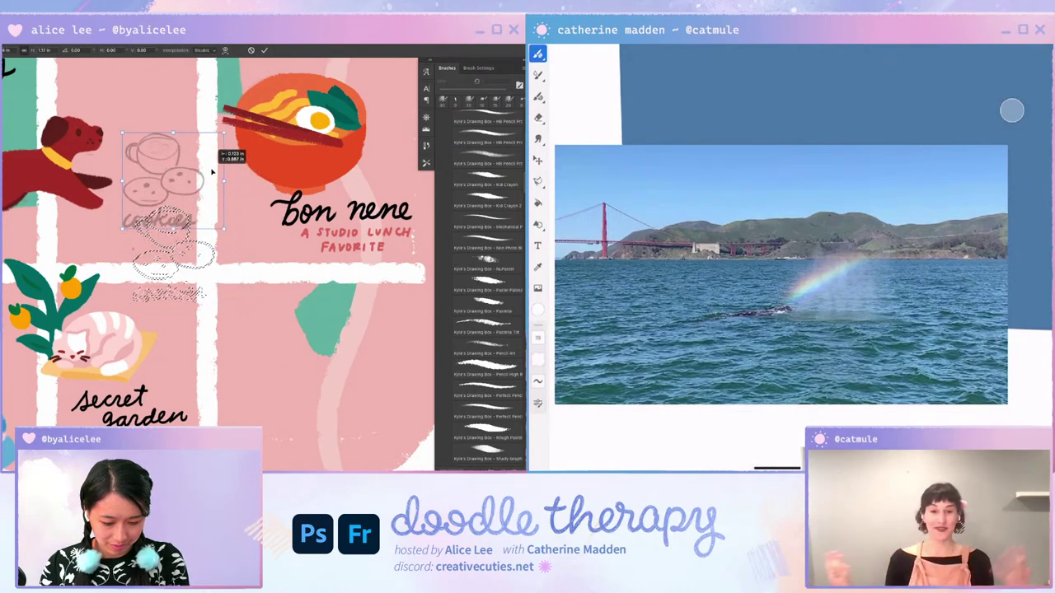
scroll(211, 171, down, 2)
mouse_move(182, 191)
mouse_down()
mouse_move(182, 105)
mouse_move(221, 235)
mouse_move(229, 221)
mouse_move(351, 298)
mouse_up()
key(Return)
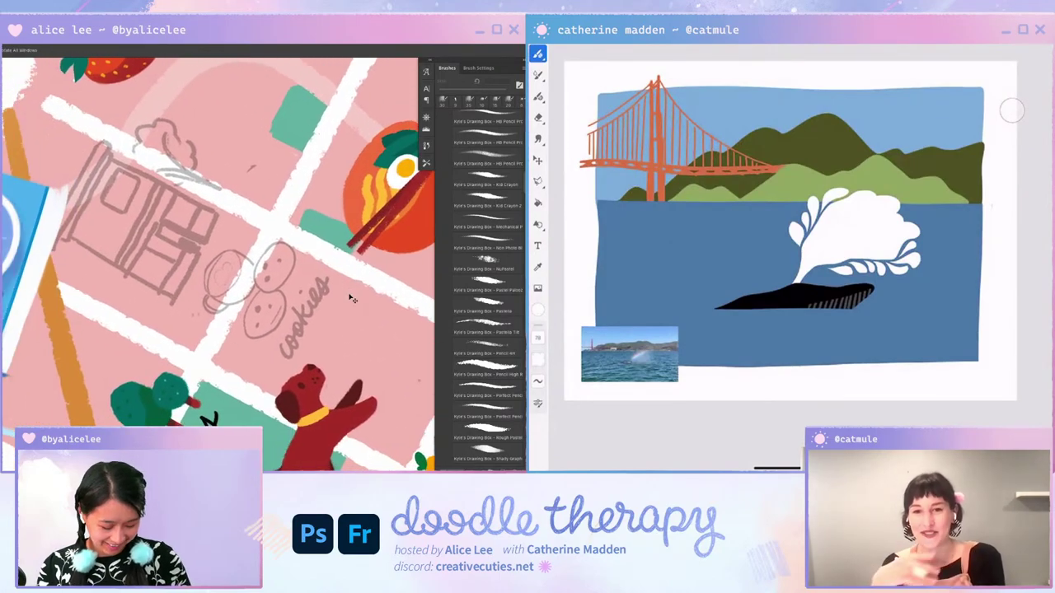
Step: Sample the chopstick red and paint the first cookie with the pencil brush
key(i)
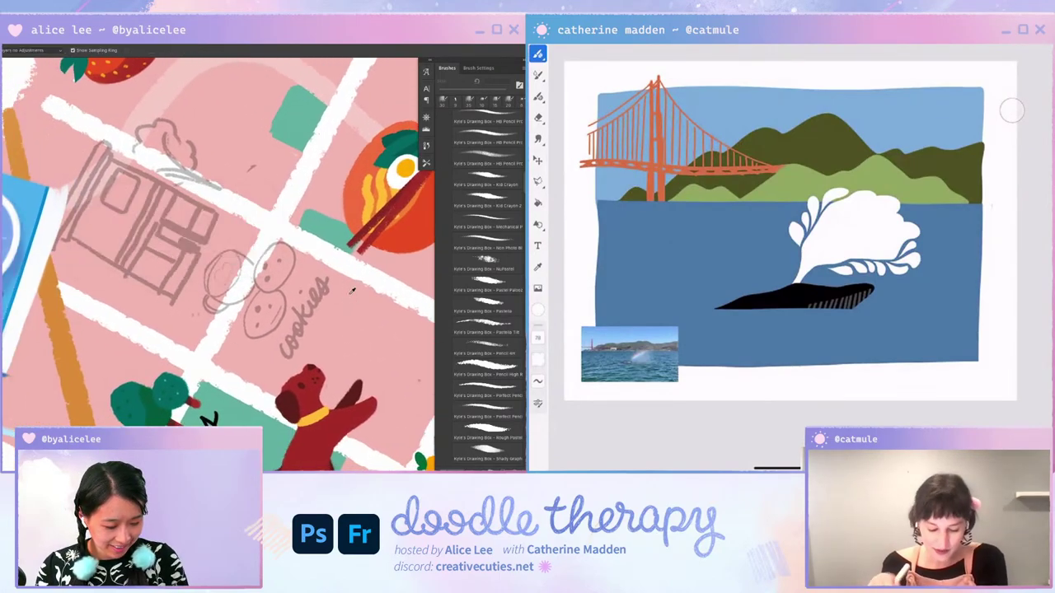
click(375, 235)
click(487, 417)
mouse_move(279, 245)
mouse_down()
mouse_move(257, 280)
mouse_move(290, 249)
mouse_move(257, 290)
mouse_move(264, 282)
mouse_up()
key(ctrl+z)
click(781, 259)
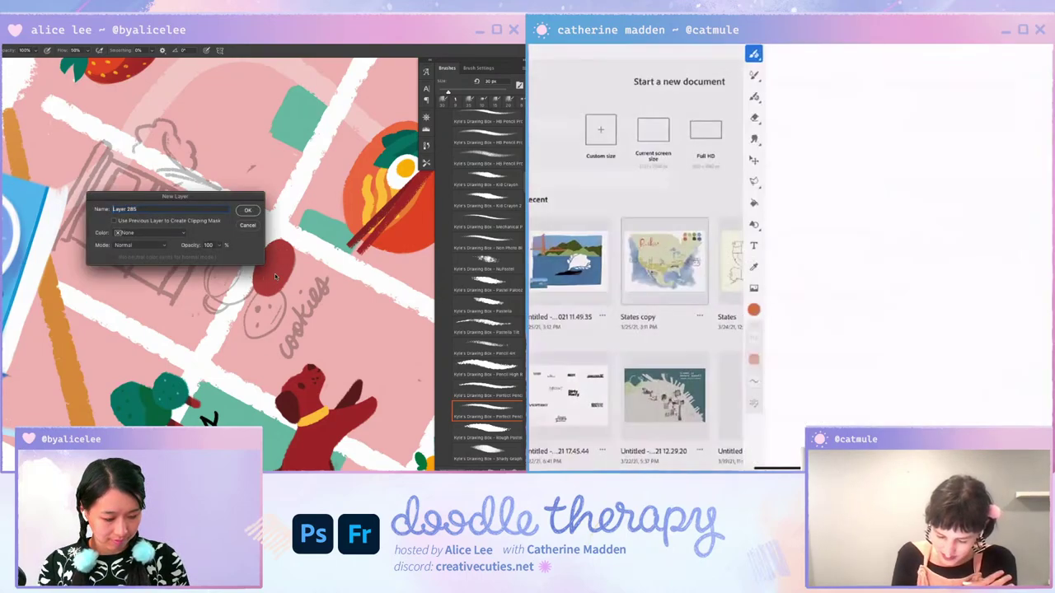
Step: Paint more red below the first cookie, extending the cookie shapes over the sketch
key(i)
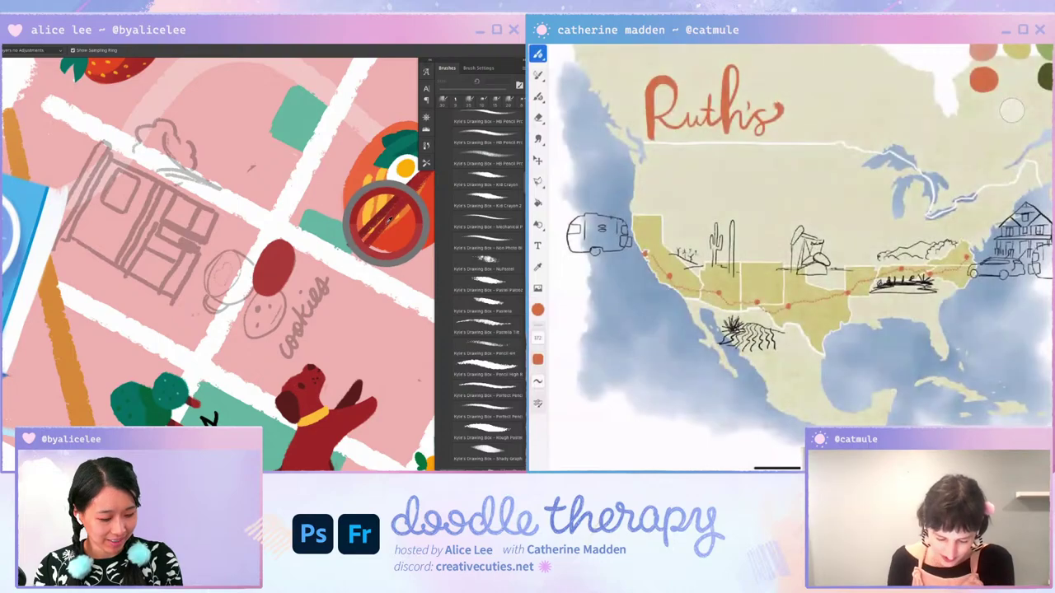
key(b)
drag(265, 295, 251, 334)
scroll(791, 248, up, 2)
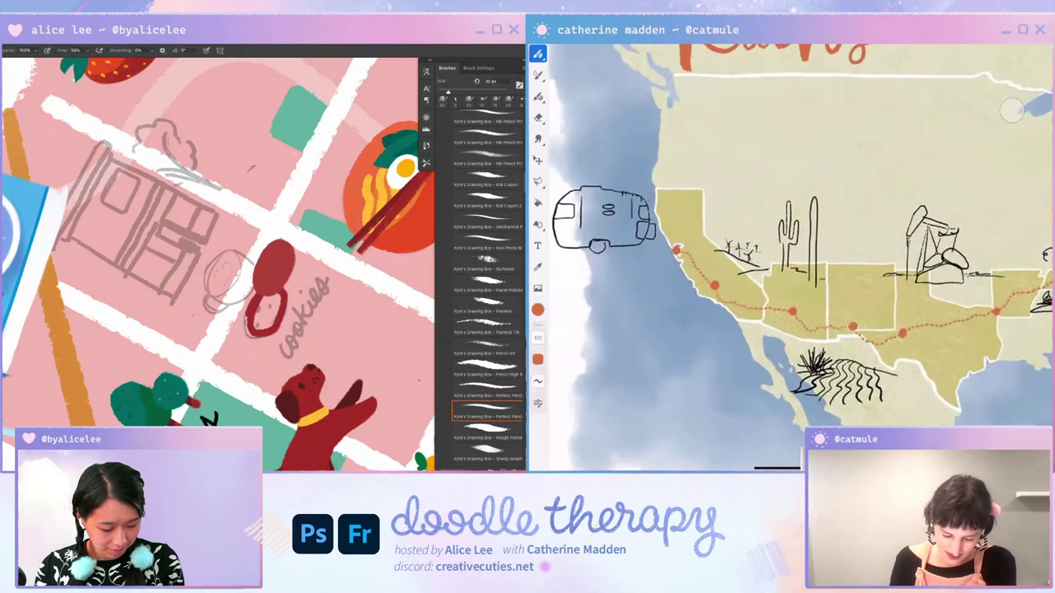
mouse_move(268, 297)
mouse_down()
mouse_move(260, 334)
mouse_move(303, 406)
mouse_move(271, 307)
mouse_move(277, 281)
mouse_up()
key(r)
scroll(791, 247, down, 2)
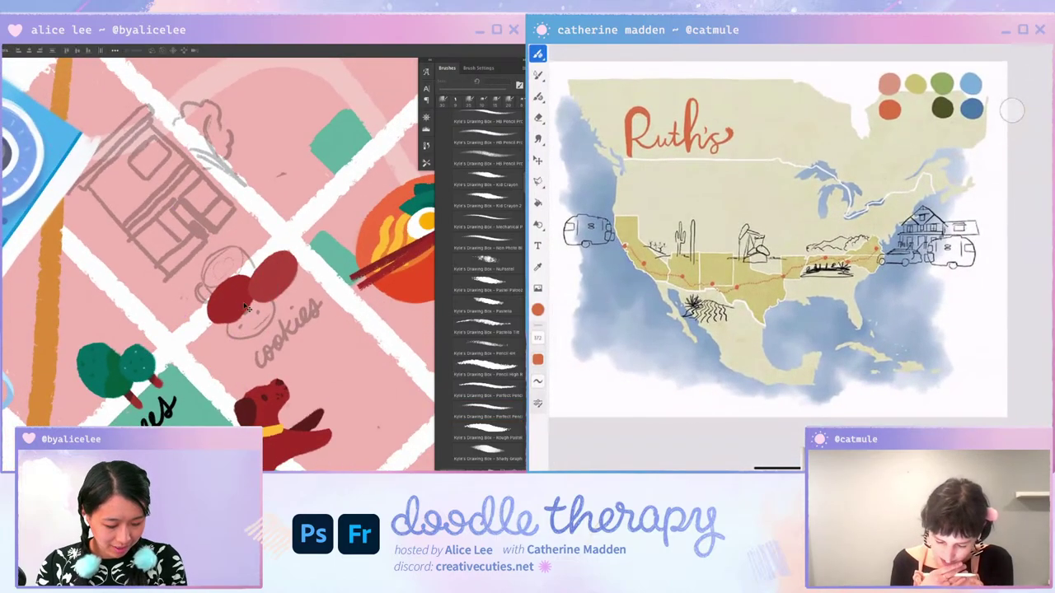
Step: Resample the chopstick red and rotate the canvas view diagonally for easier painting
key(b)
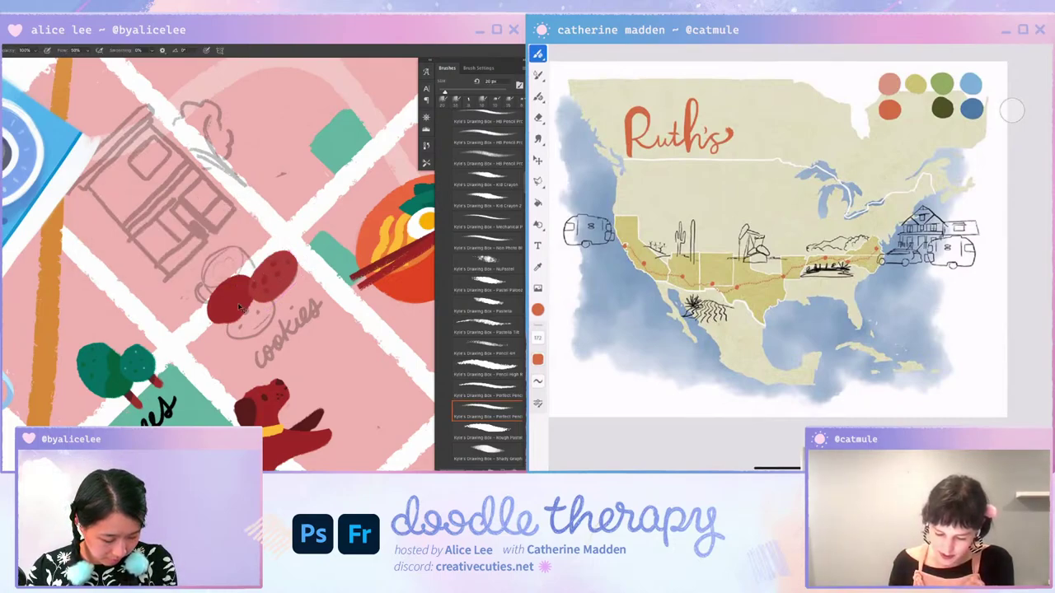
alt+click(379, 259)
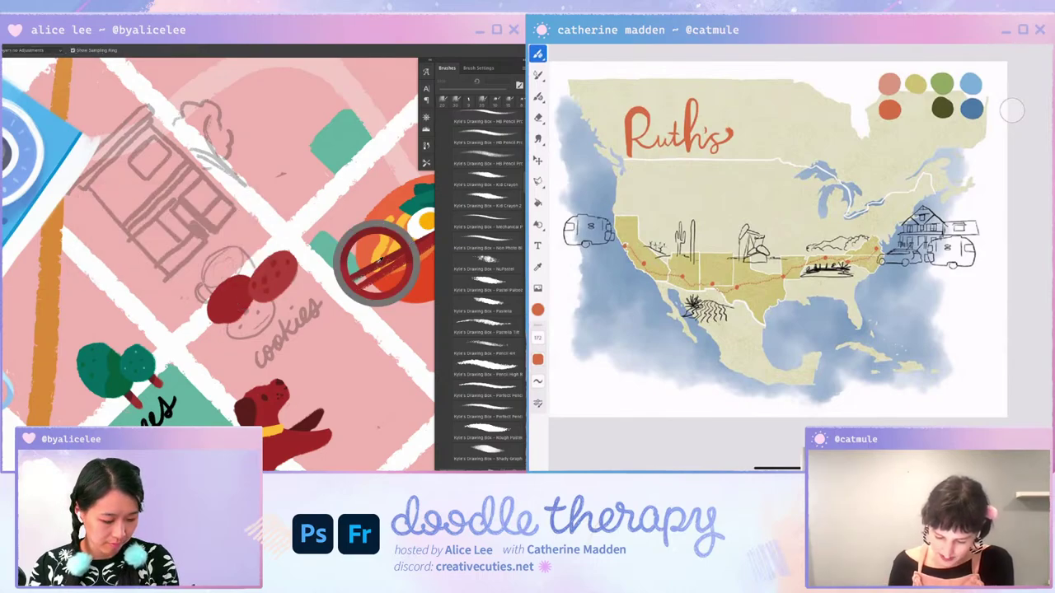
scroll(778, 239, up, 3)
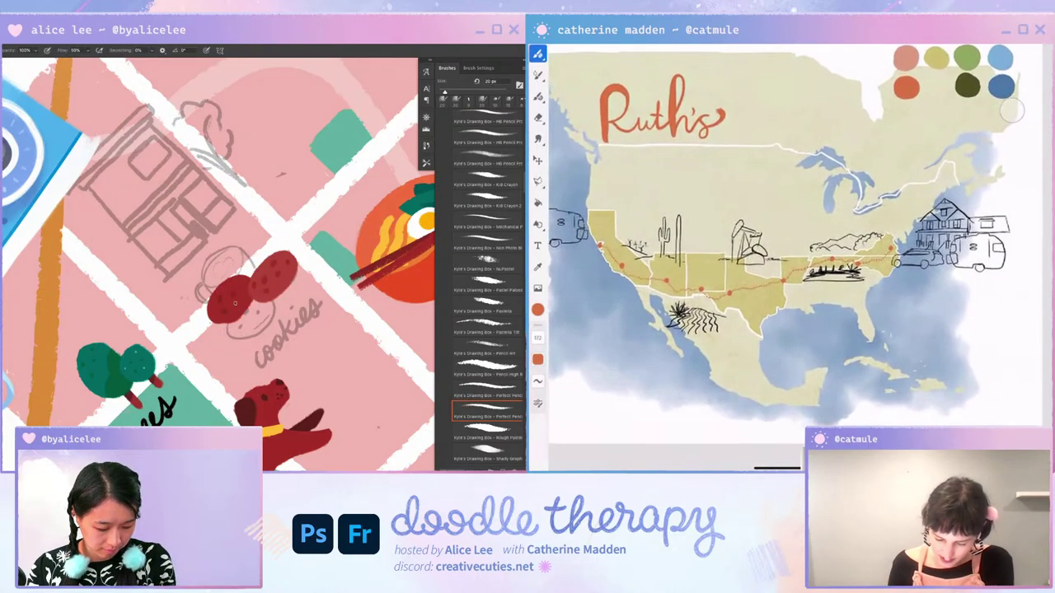
scroll(791, 247, up, 3)
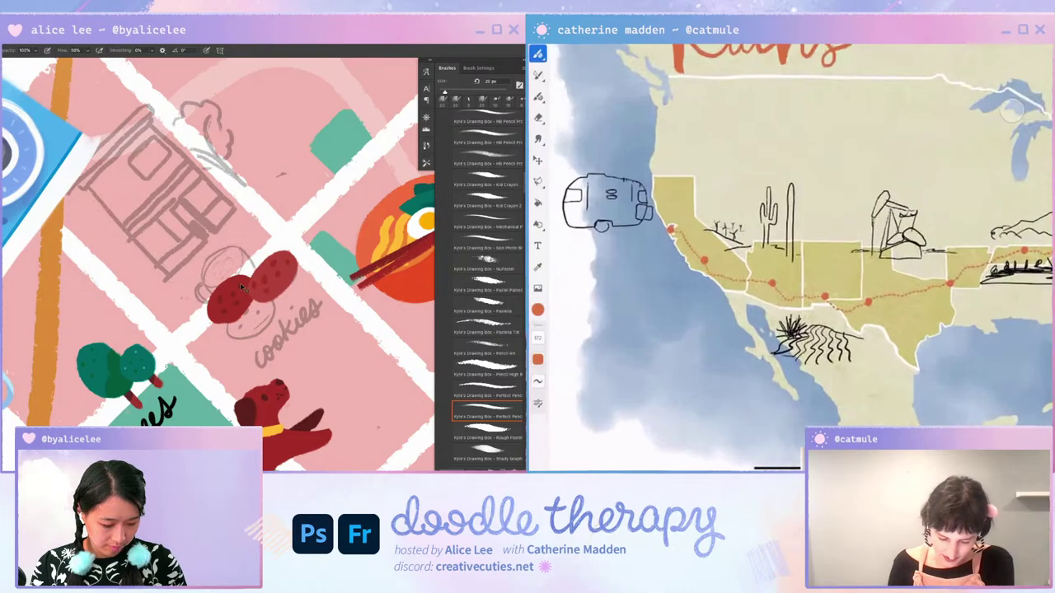
scroll(791, 247, down, 3)
mouse_move(188, 391)
mouse_down()
mouse_move(291, 248)
mouse_move(292, 282)
mouse_up()
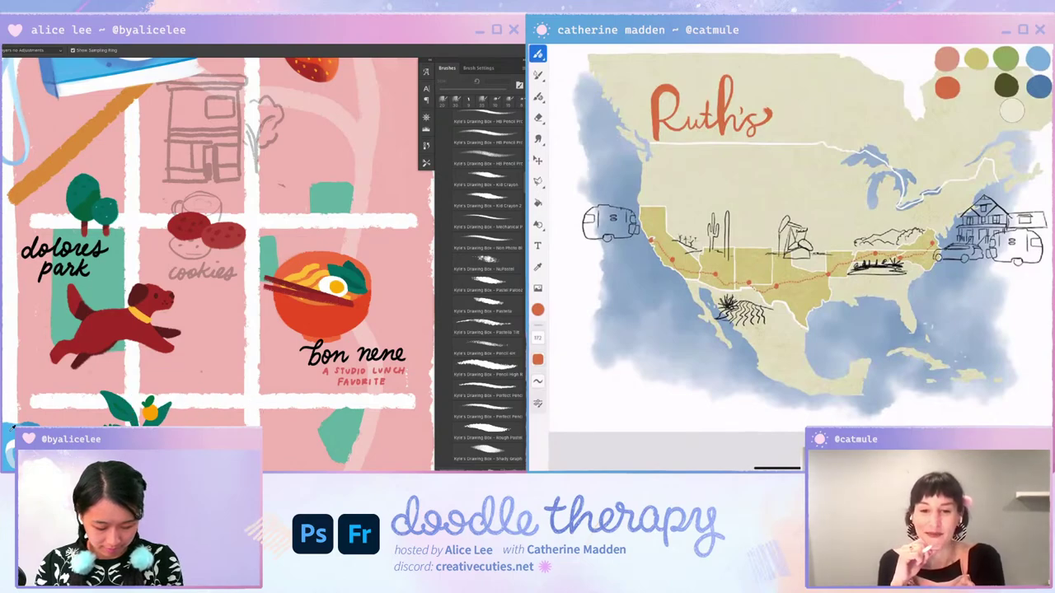
drag(247, 247, 178, 217)
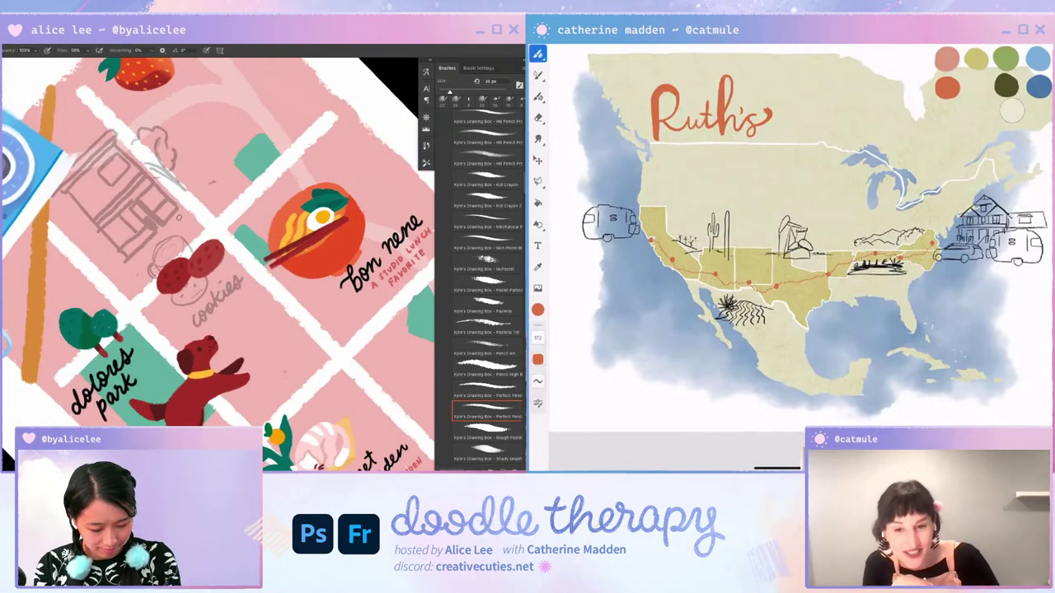
Step: Paint a blue oval above the red cookies as the cup
key(r)
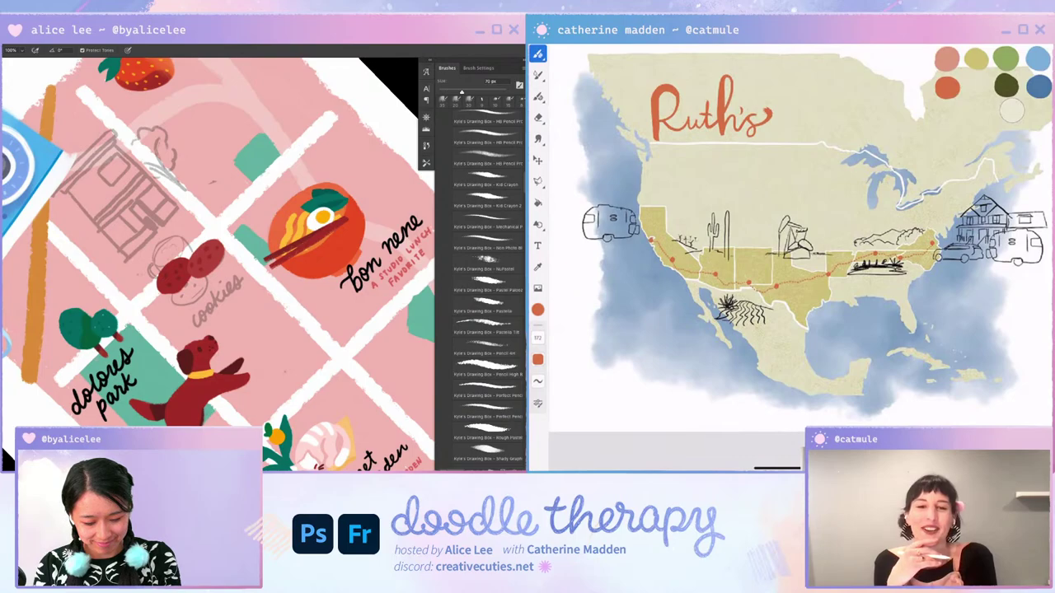
key(b)
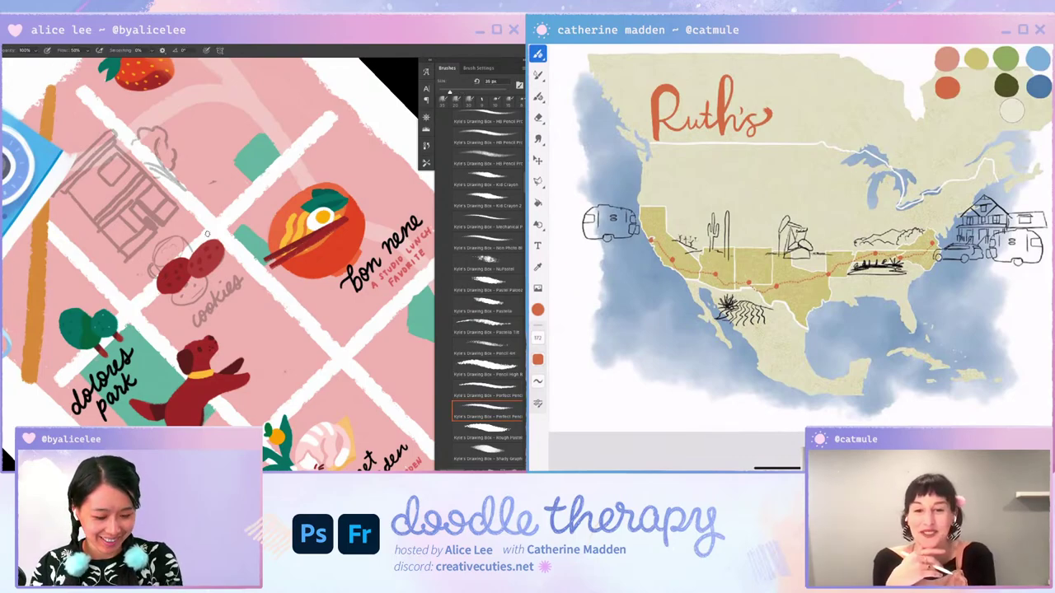
mouse_move(174, 232)
mouse_down()
mouse_move(182, 221)
mouse_move(183, 245)
mouse_up()
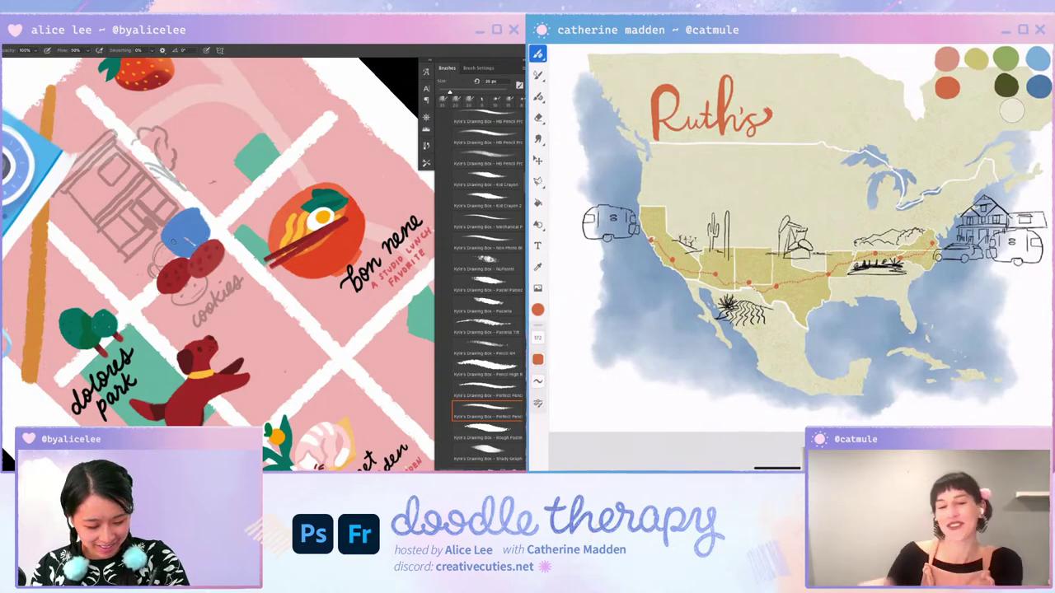
key(Escape)
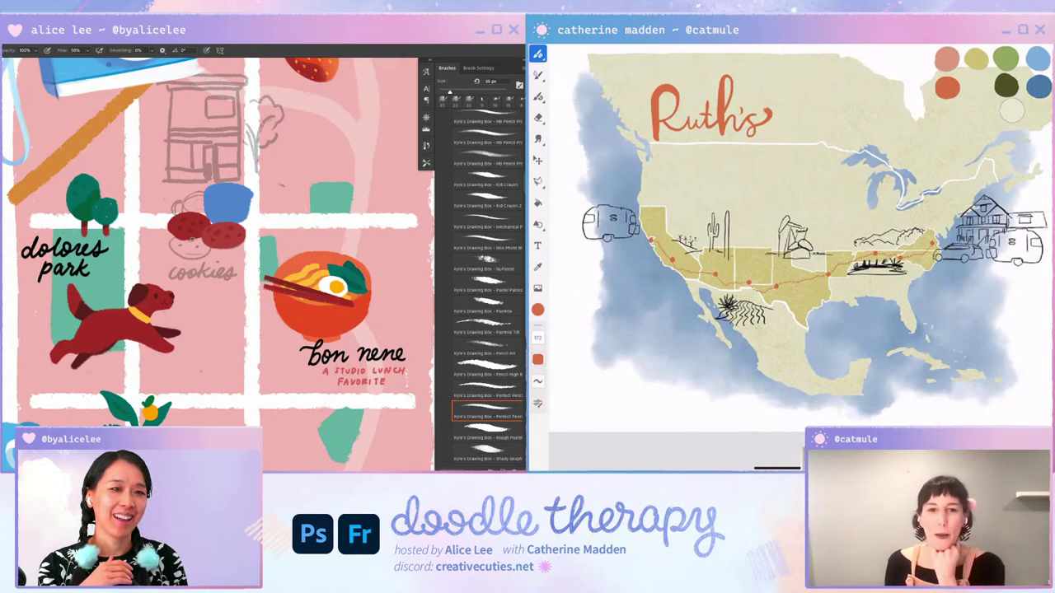
Step: Nudge the blue cup up slightly with the Move tool, then reset the view rotation
key(v)
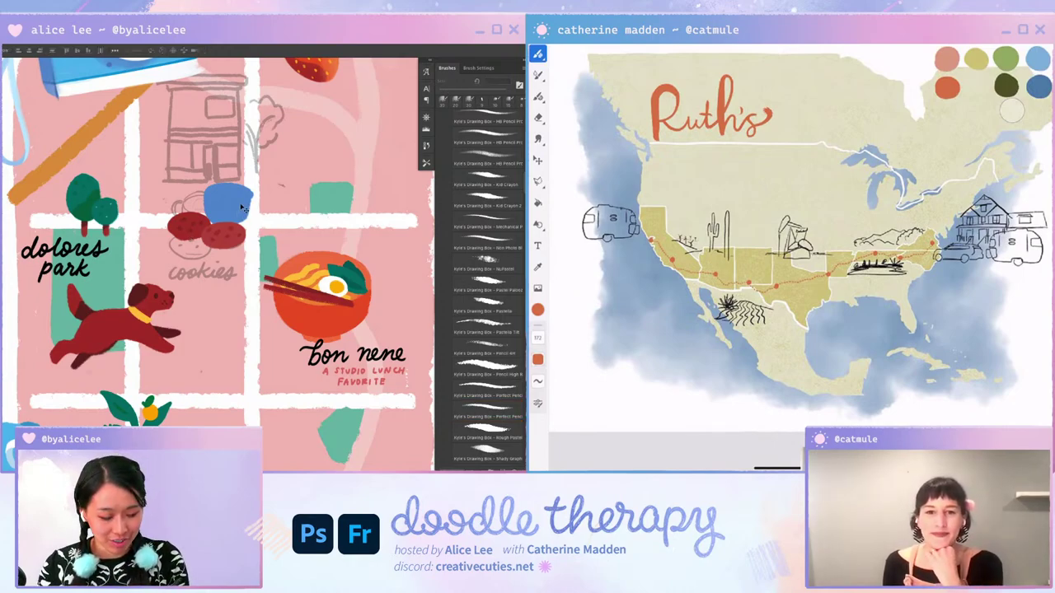
drag(230, 205, 245, 196)
key(b)
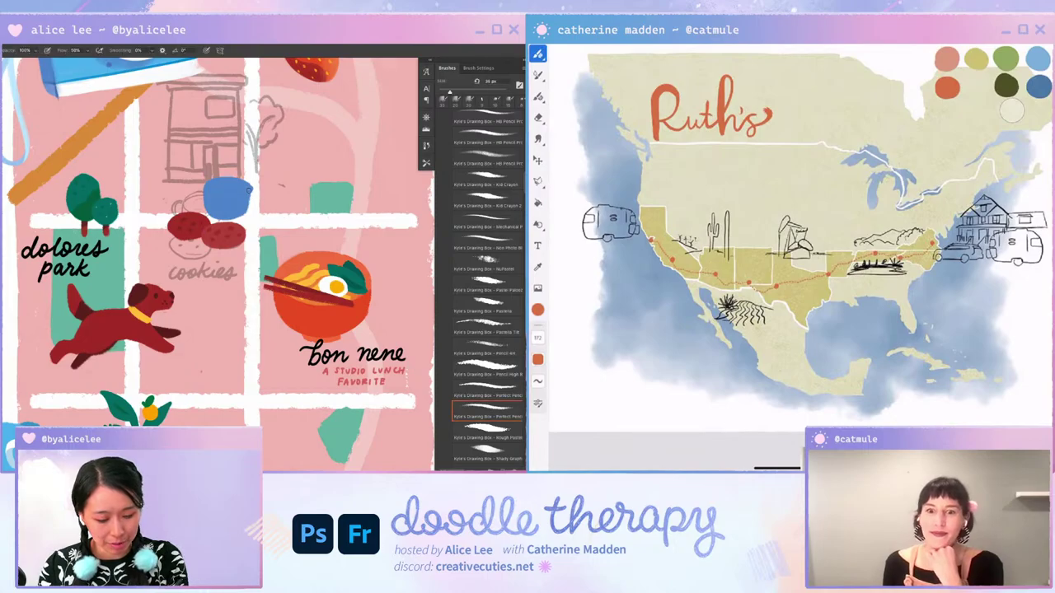
drag(165, 330, 272, 189)
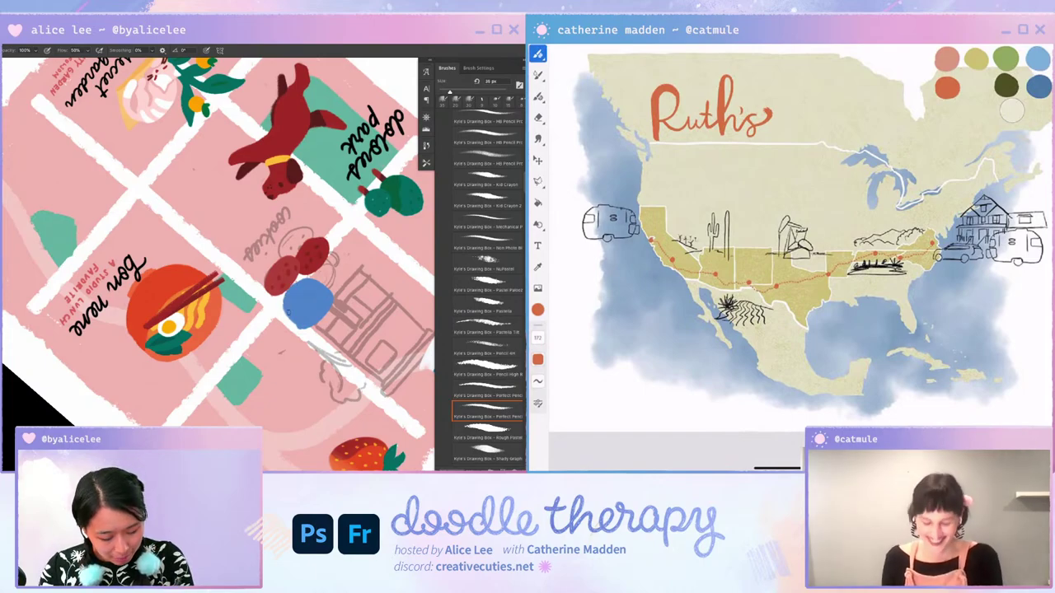
key(Escape)
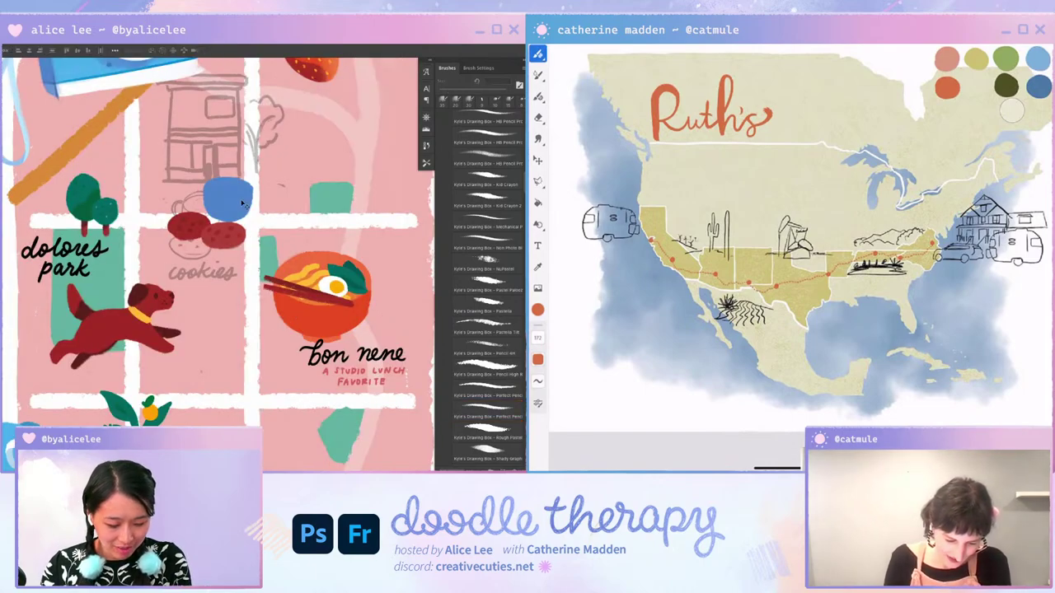
scroll(290, 266, up, 1)
Step: Paint a curved handle on the blue cup, redrawing it lower after an undo
scroll(292, 256, up, 1)
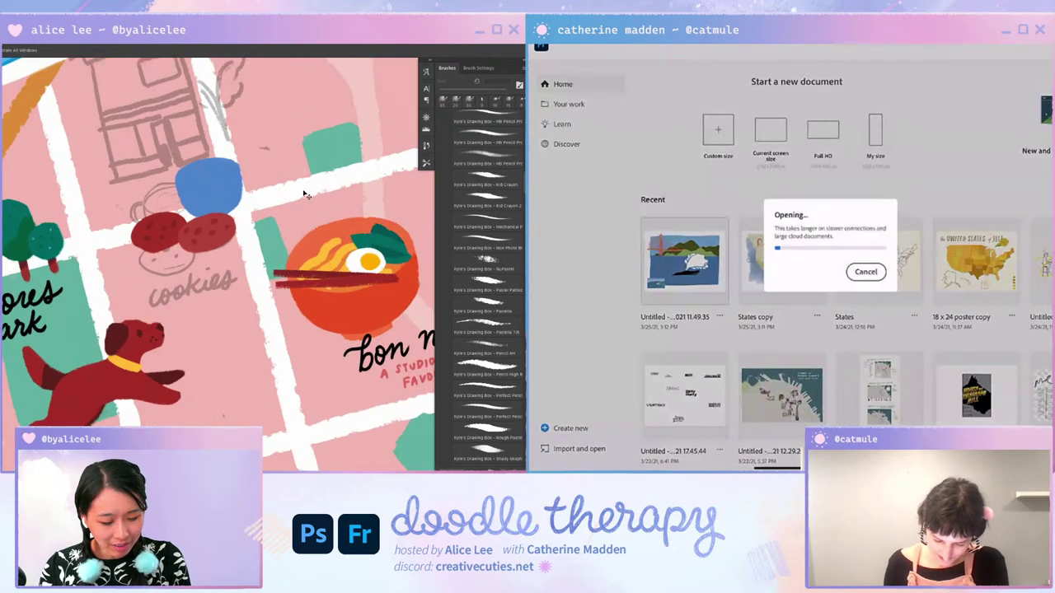
scroll(295, 246, up, 1)
scroll(296, 233, up, 1)
key(b)
drag(282, 206, 285, 239)
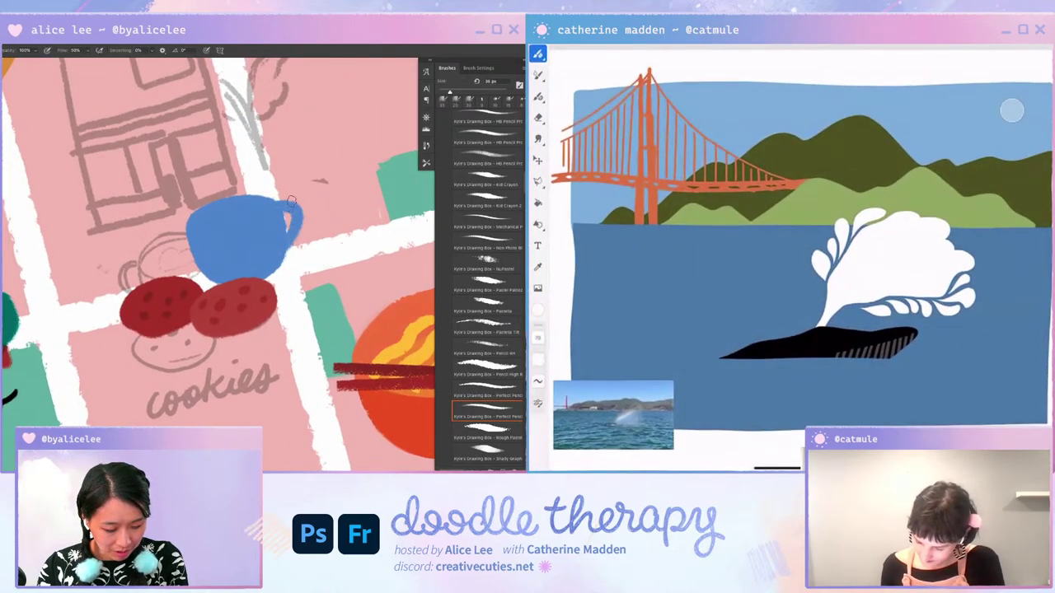
key(ctrl+z)
drag(291, 202, 284, 244)
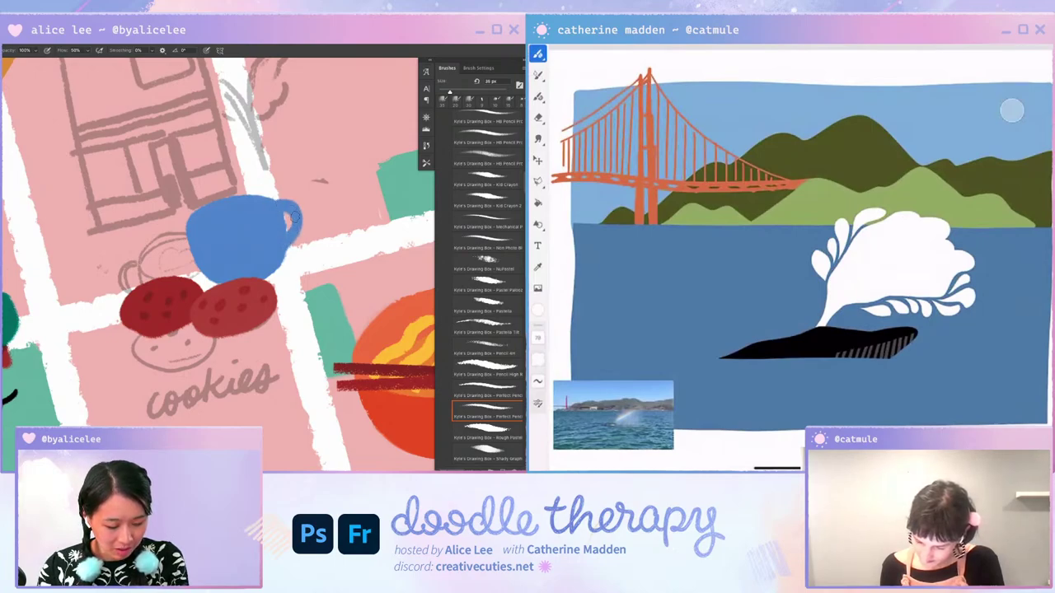
key(Escape)
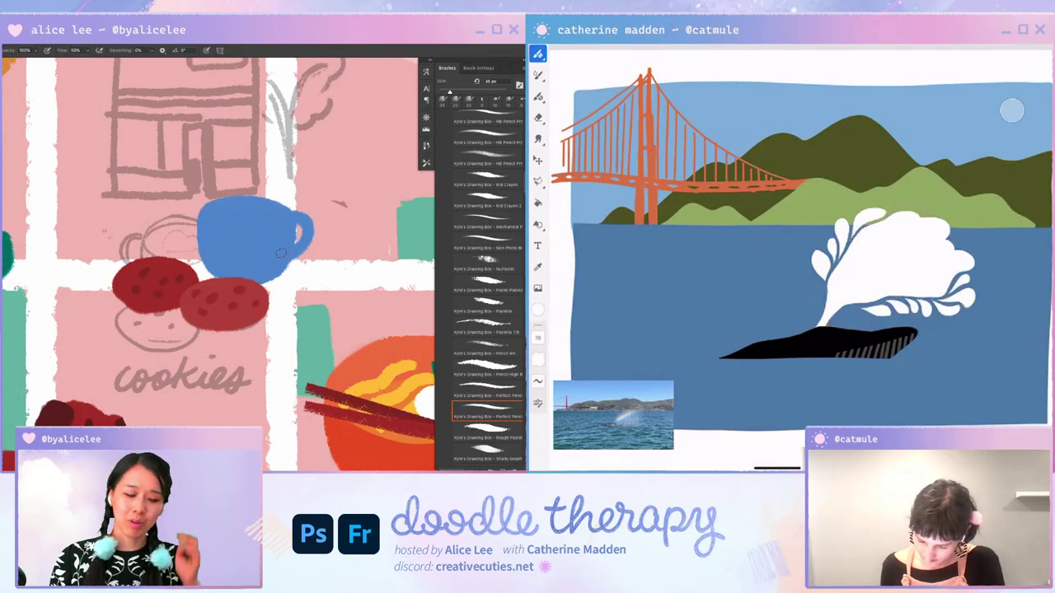
scroll(280, 253, down, 5)
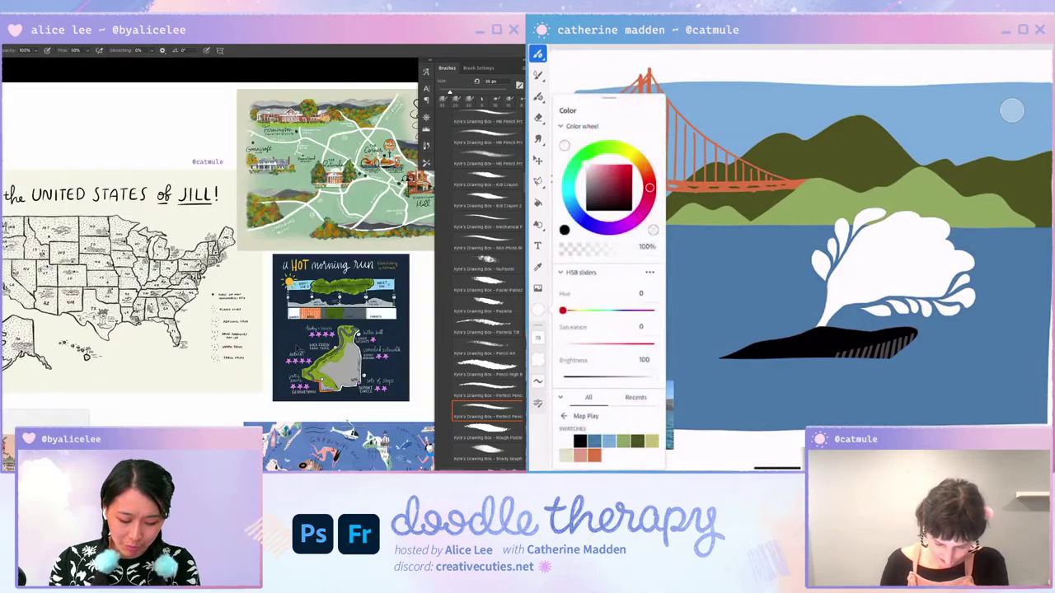
key(ctrl+Tab)
scroll(284, 371, down, 5)
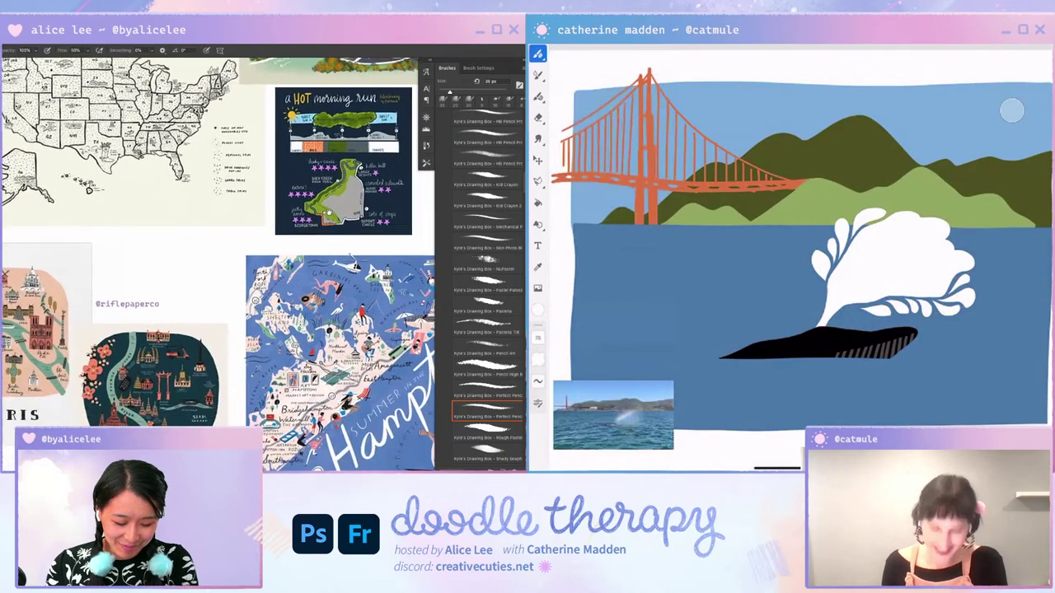
scroll(284, 371, down, 2)
scroll(284, 371, up, 1)
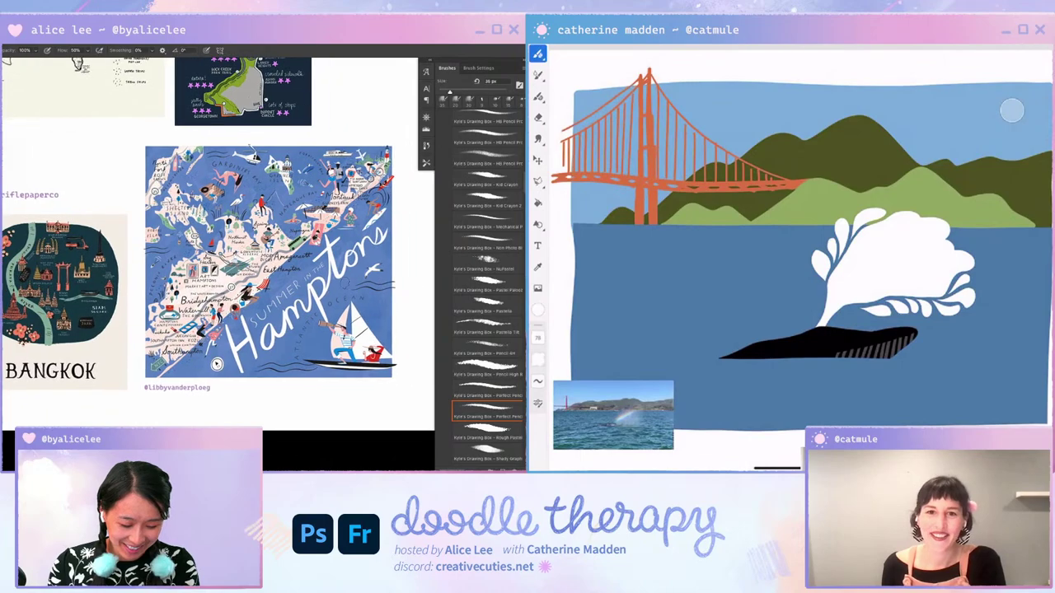
scroll(284, 371, up, 2)
scroll(230, 317, down, 3)
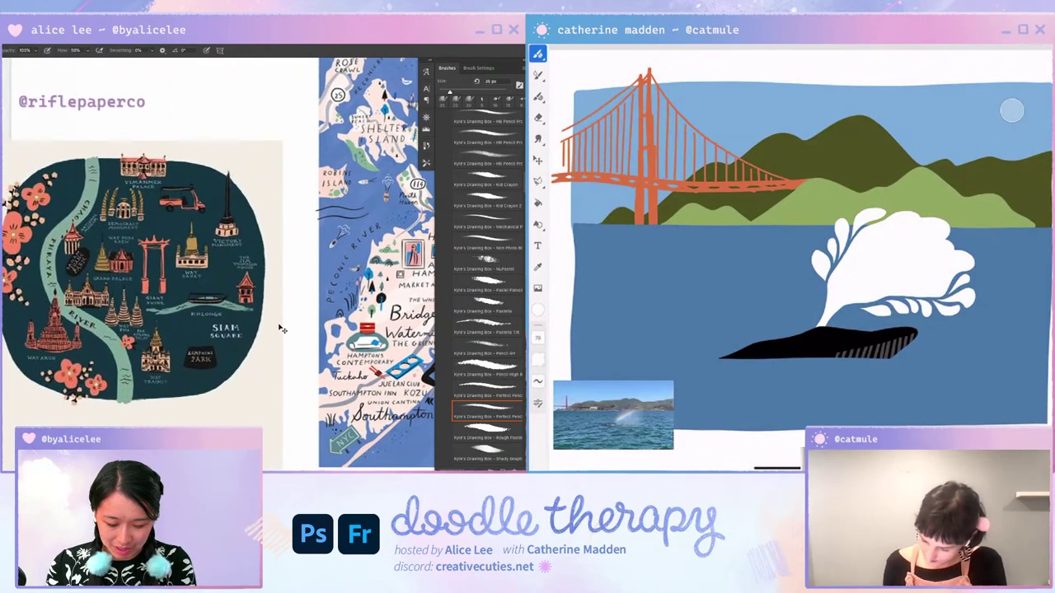
scroll(230, 317, down, 2)
scroll(230, 316, up, 1)
drag(230, 317, 198, 315)
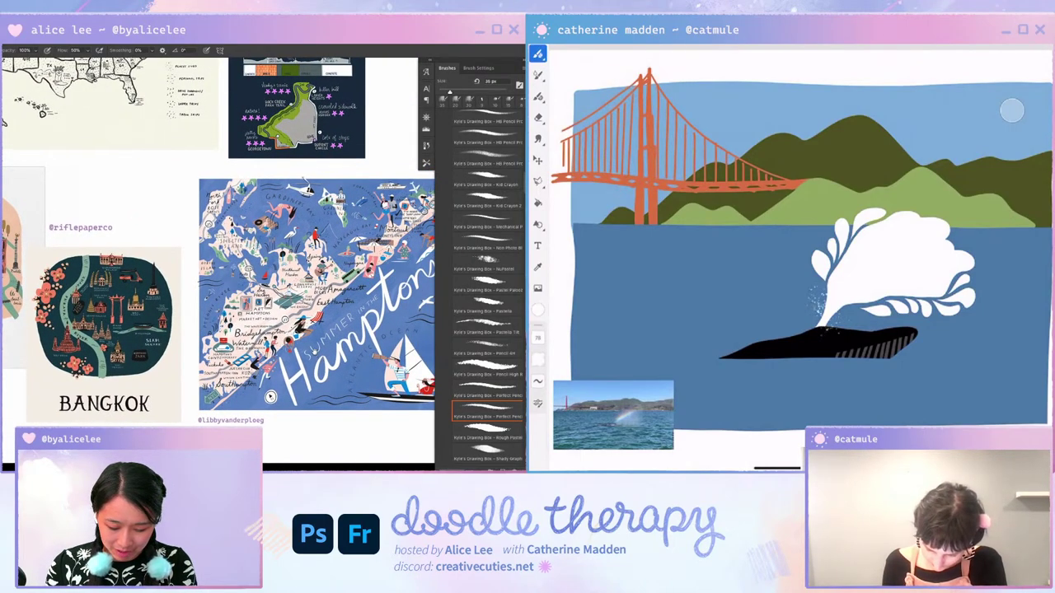
mouse_move(269, 396)
mouse_down()
mouse_move(254, 396)
mouse_move(303, 363)
mouse_up()
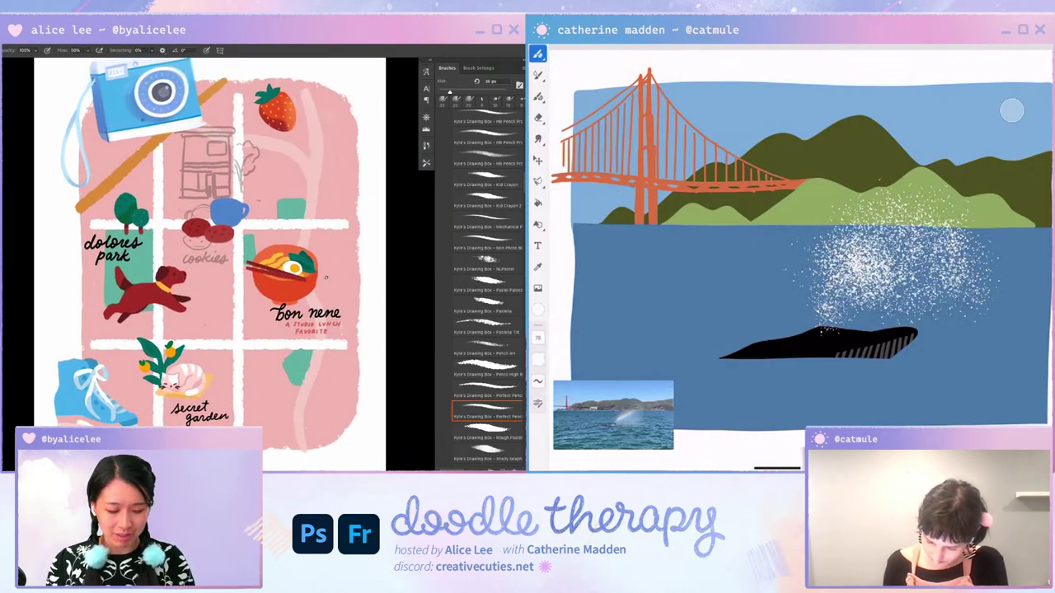
Step: Fill the mug with sampled teal and rotate it slightly counter-clockwise
key(e)
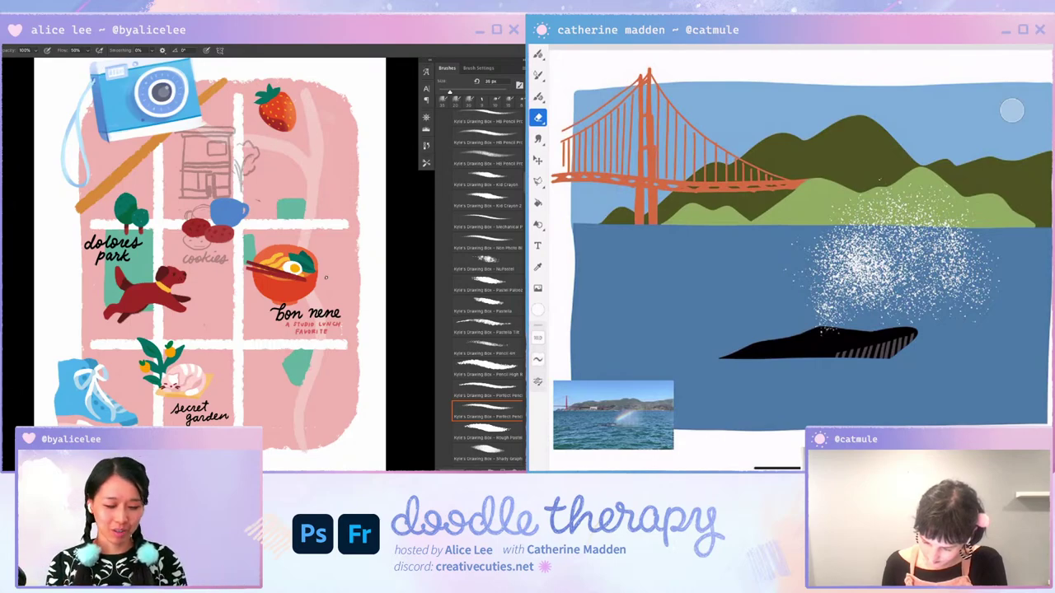
key(i)
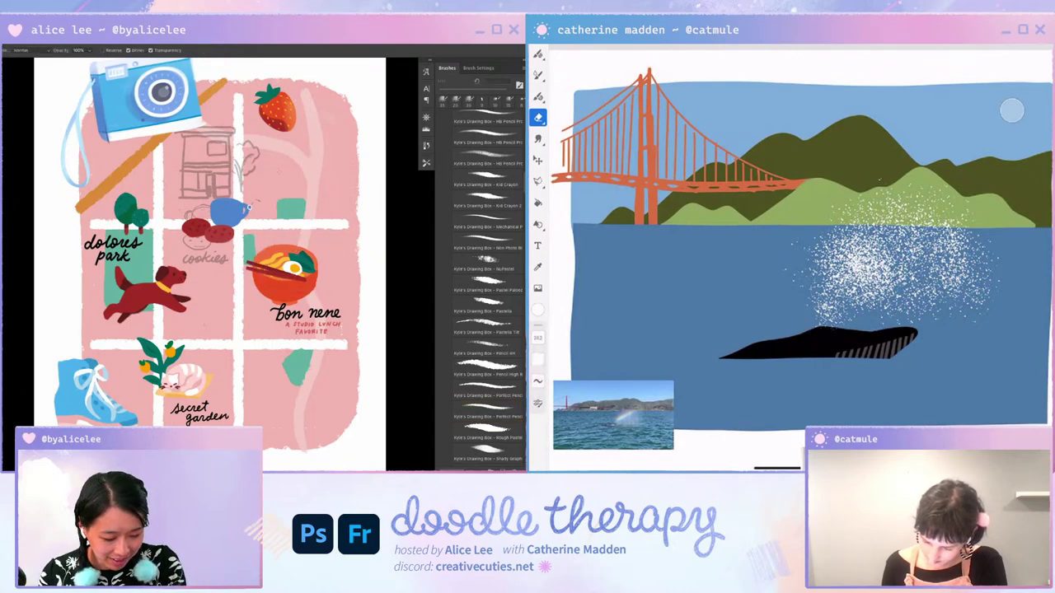
key(alt+BackSpace)
key(ctrl+t)
drag(288, 175, 283, 183)
key(Return)
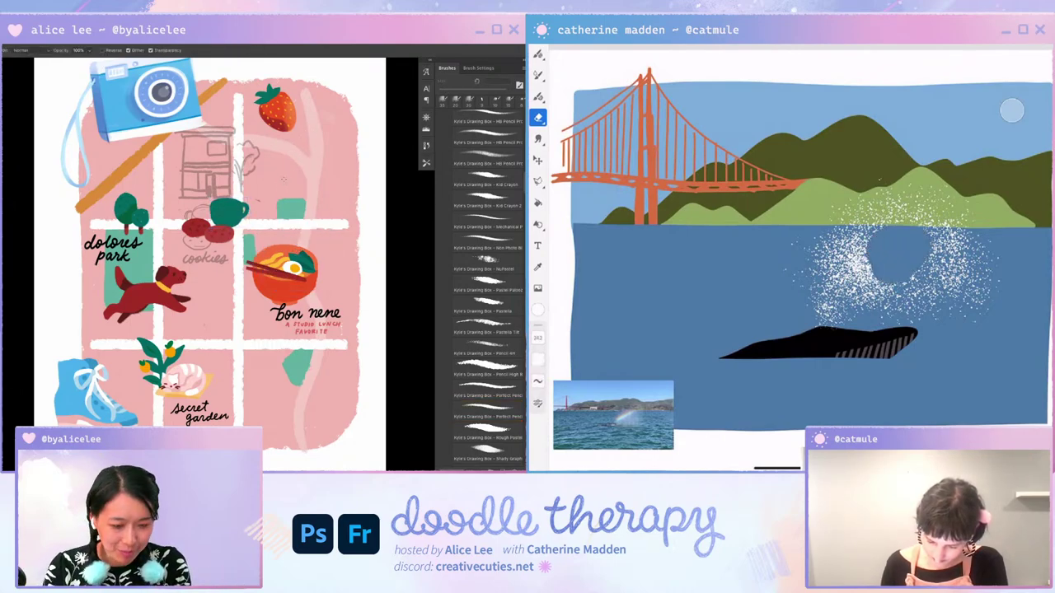
Step: Add white sparkle specks up the whale's spray, then sample the noodle bowl colour
key(b)
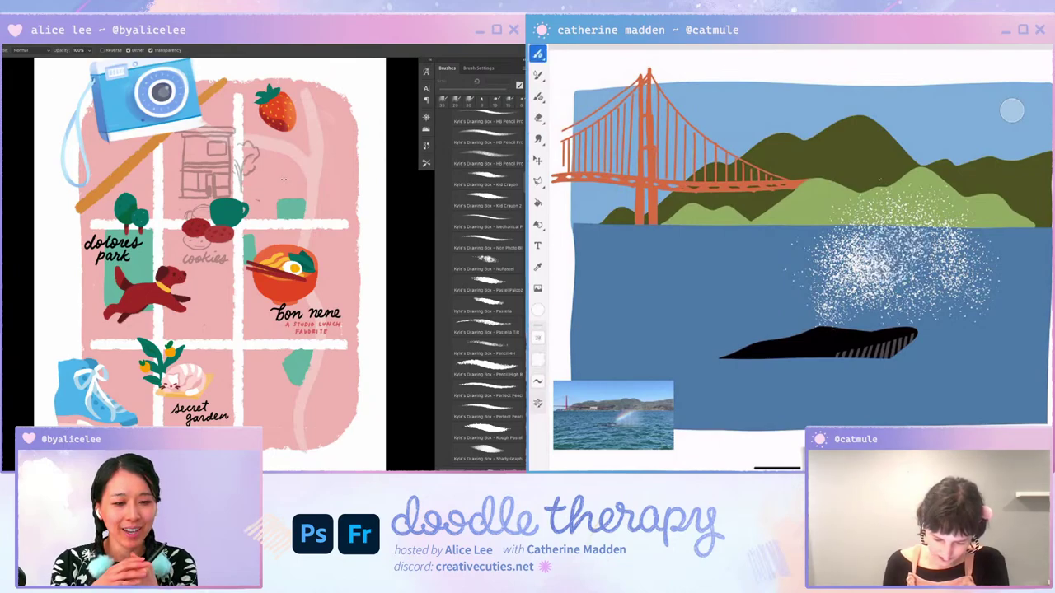
mouse_move(890, 245)
mouse_down()
mouse_move(900, 268)
mouse_move(911, 264)
mouse_move(882, 251)
mouse_move(927, 202)
mouse_move(906, 189)
mouse_up()
key(i)
drag(923, 239, 940, 177)
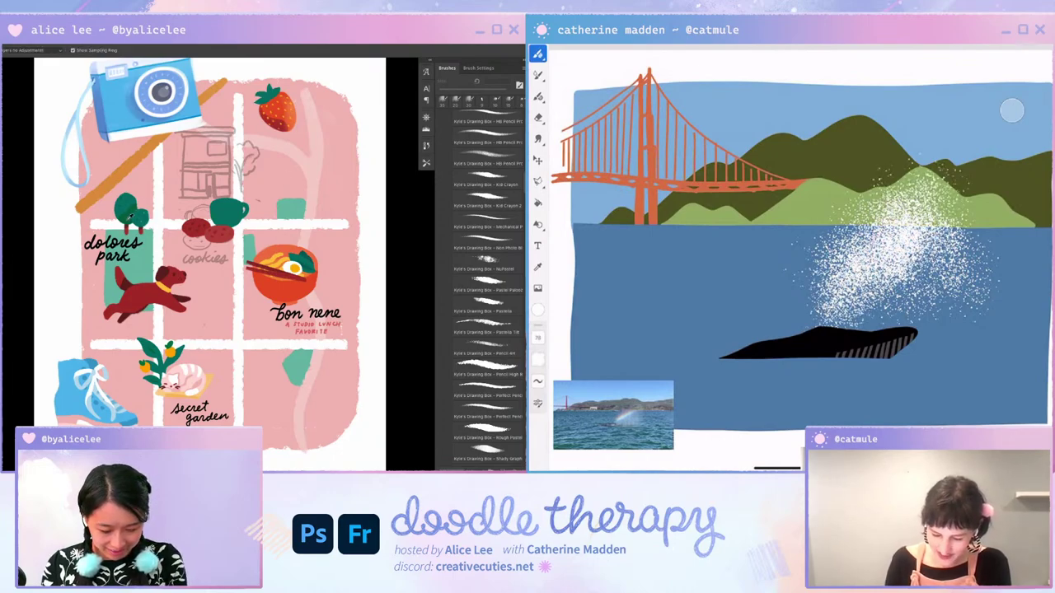
click(296, 268)
Step: Rotate the canvas view counter-clockwise and zoom in on the cookies area
key(r)
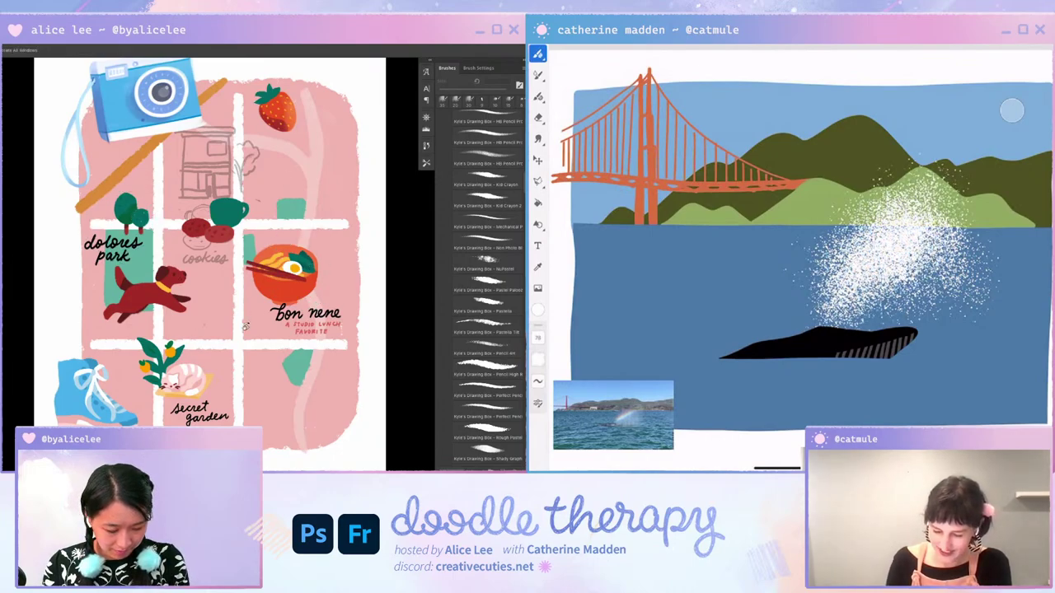
drag(330, 248, 214, 123)
scroll(238, 298, up, 5)
key(b)
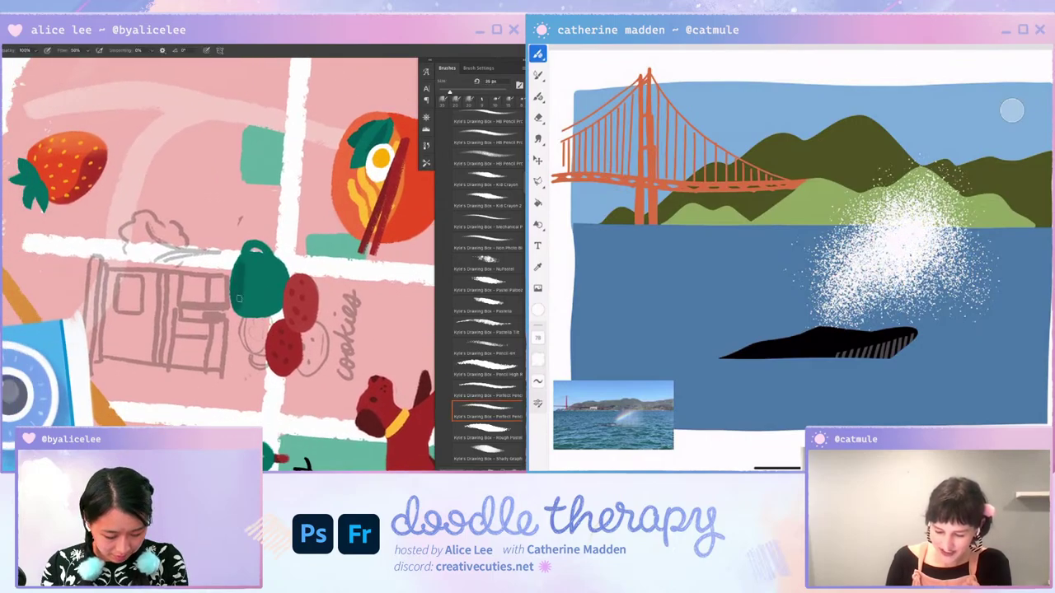
key(r)
drag(244, 287, 233, 239)
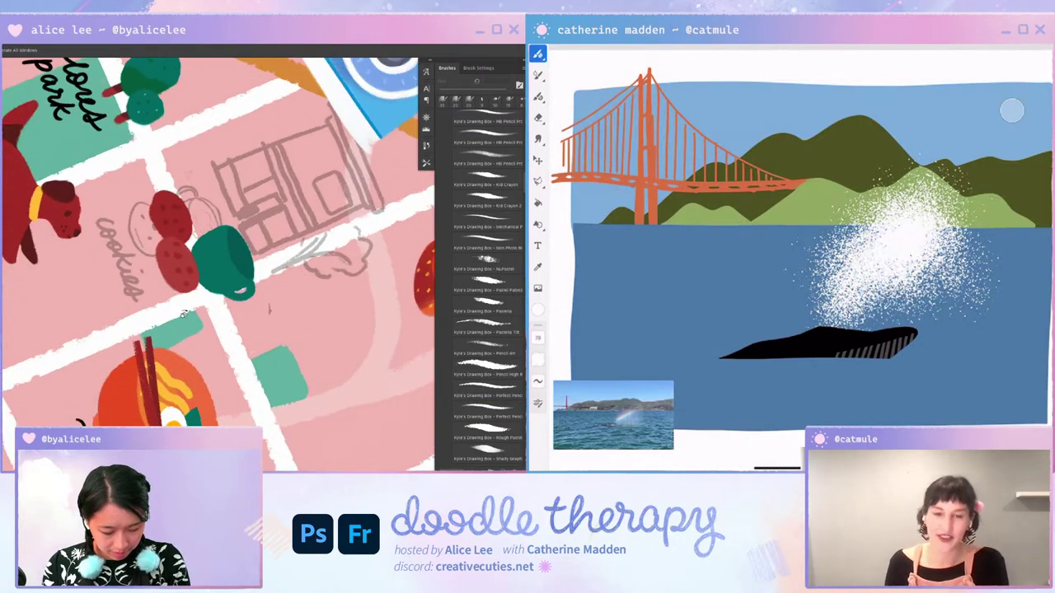
Step: Tilt the view to a comfortable drawing angle, then reset it upright, keeping the white spray
key(e)
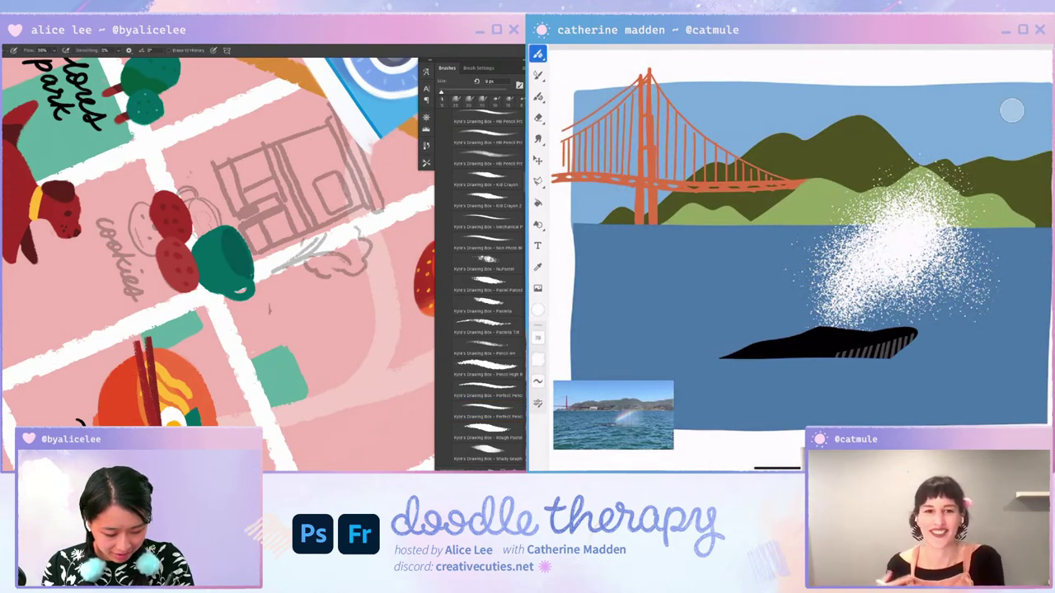
mouse_move(268, 309)
mouse_down()
mouse_move(346, 239)
mouse_move(313, 177)
mouse_up()
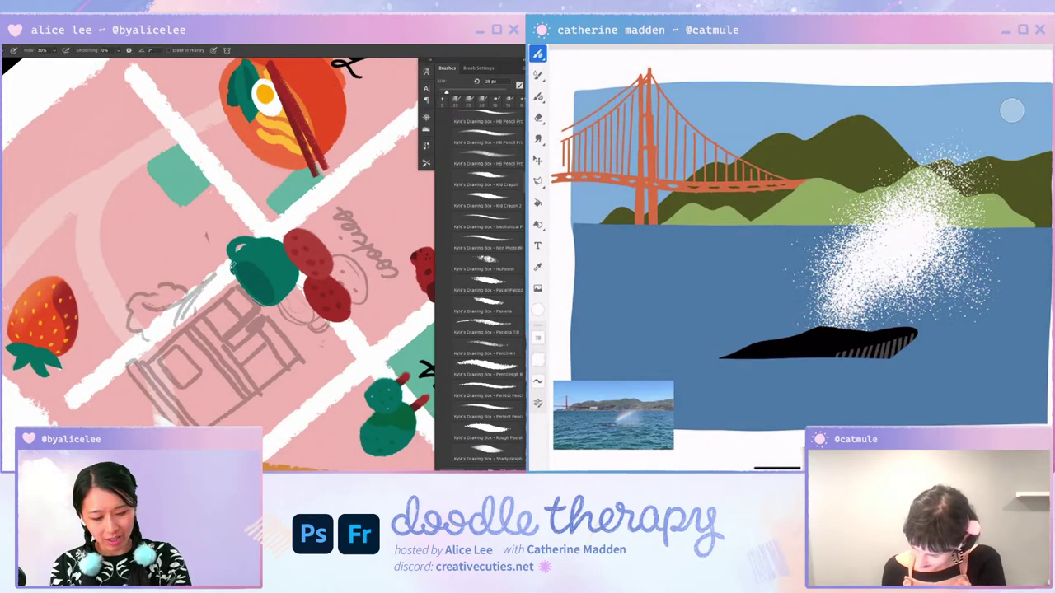
key(ctrl+z)
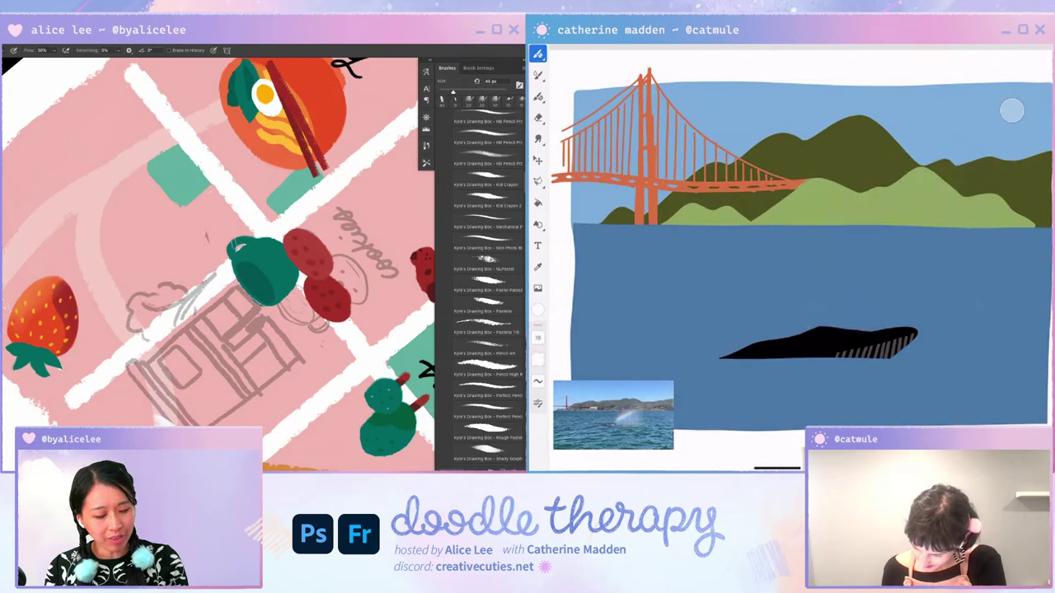
key(Escape)
key(ctrl+shift+z)
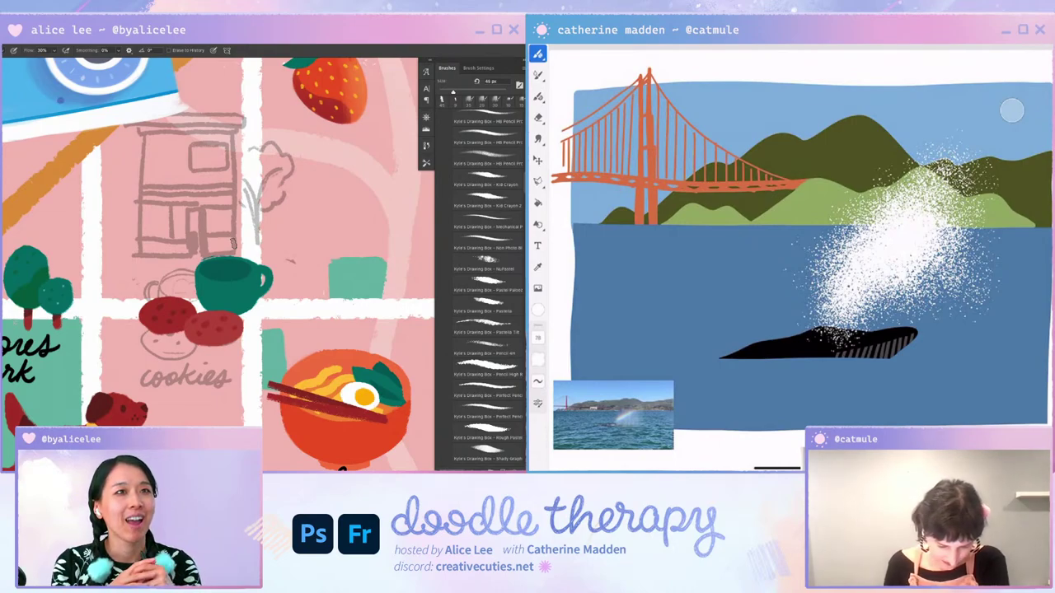
Step: Shrink the eraser to 55 and tilt the view around the building sketch, then reset it upright
key(v)
scroll(856, 354, up, 3)
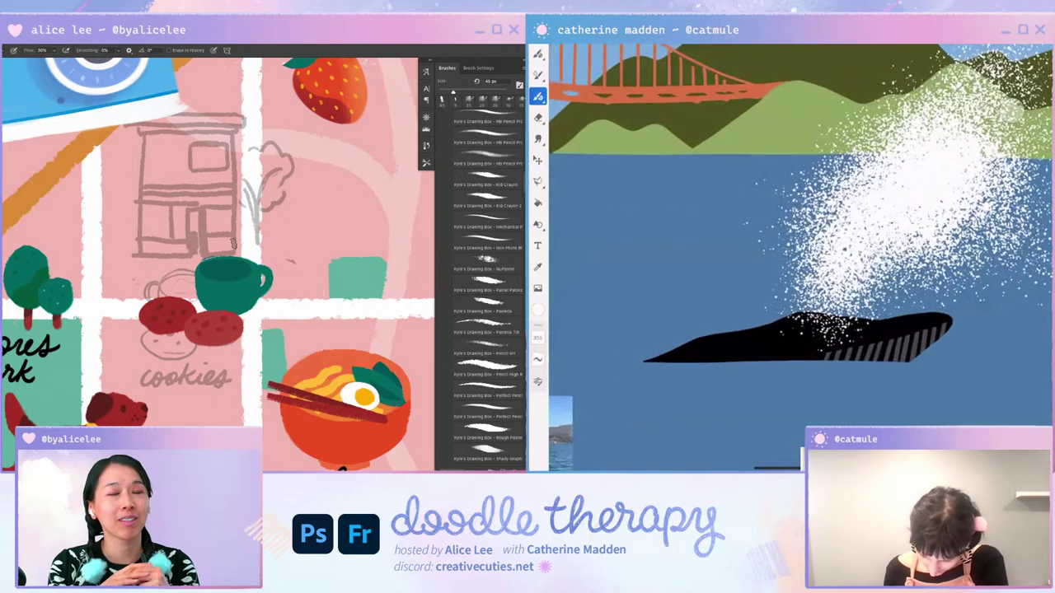
click(867, 326)
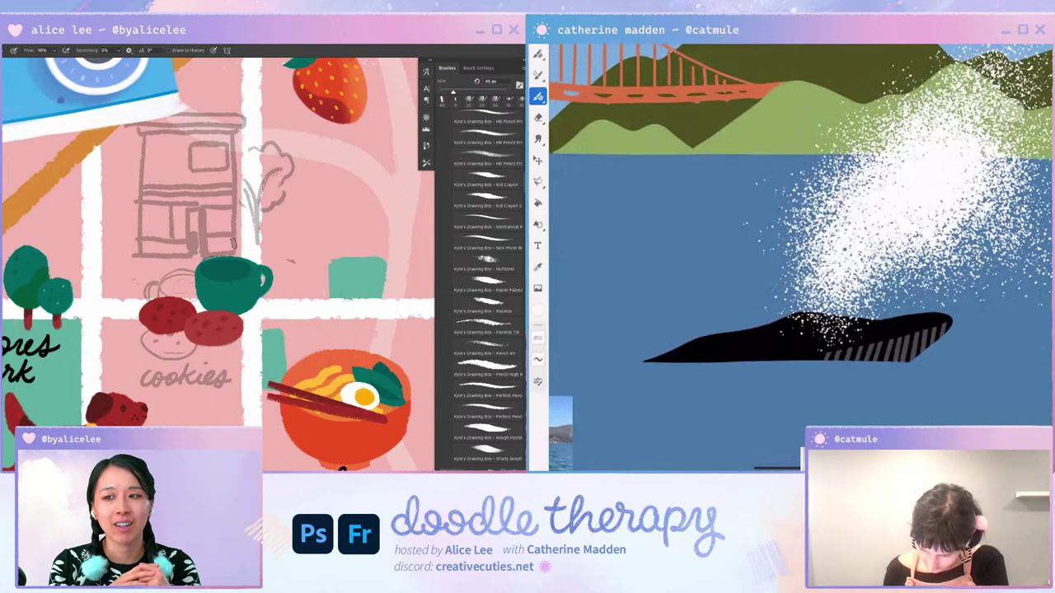
key(e)
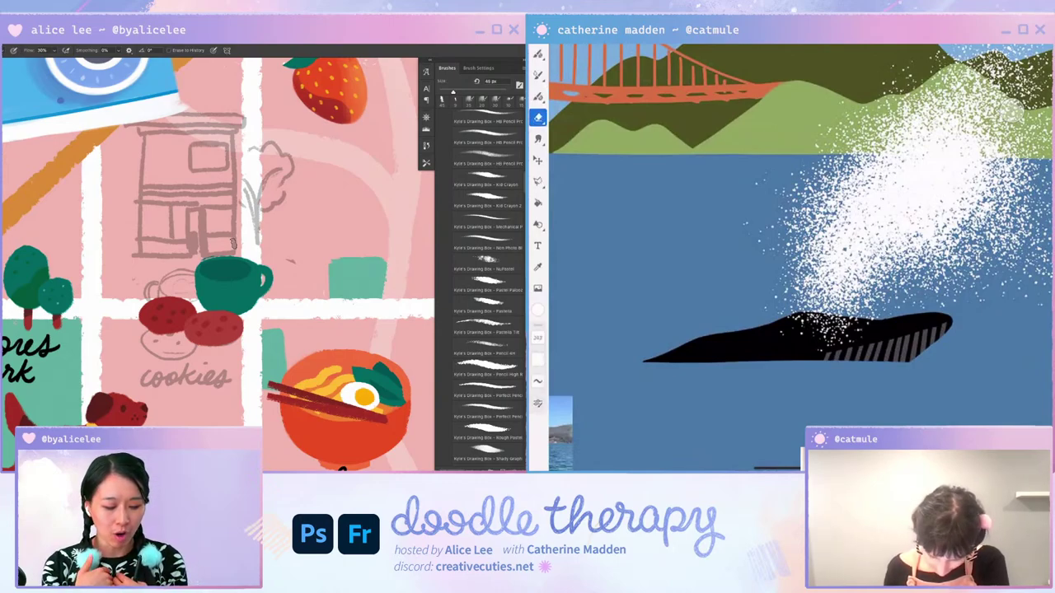
key(bracketleft)
key(bracketleft)
key(bracketleft)
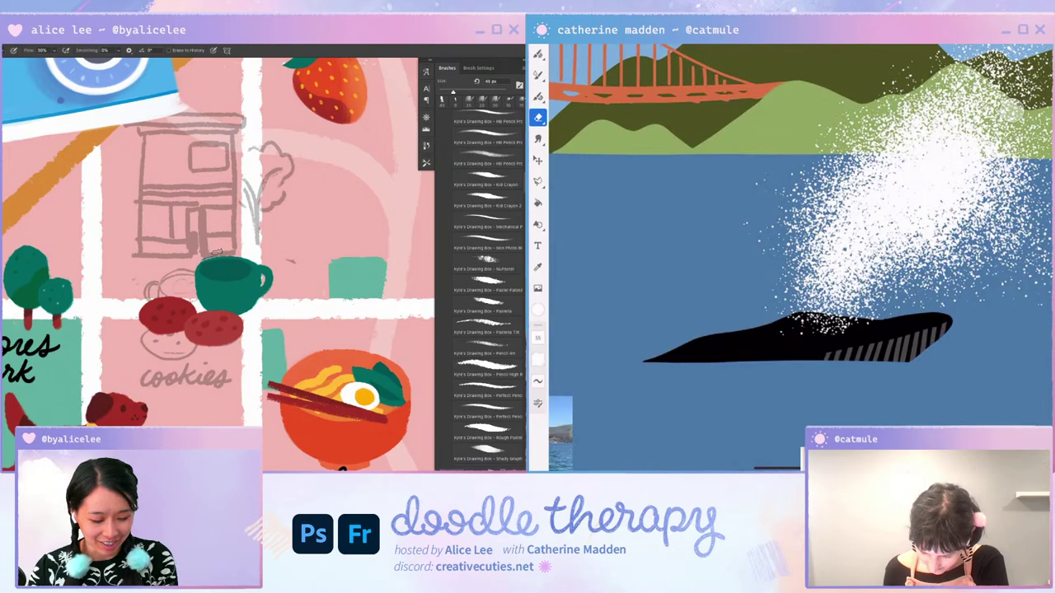
drag(208, 257, 220, 309)
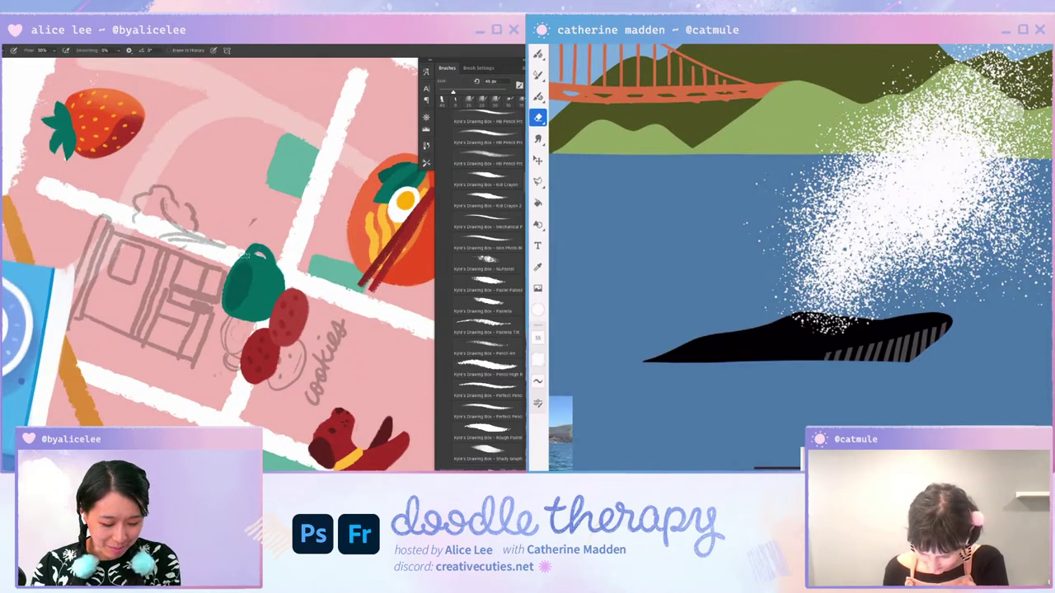
key(Escape)
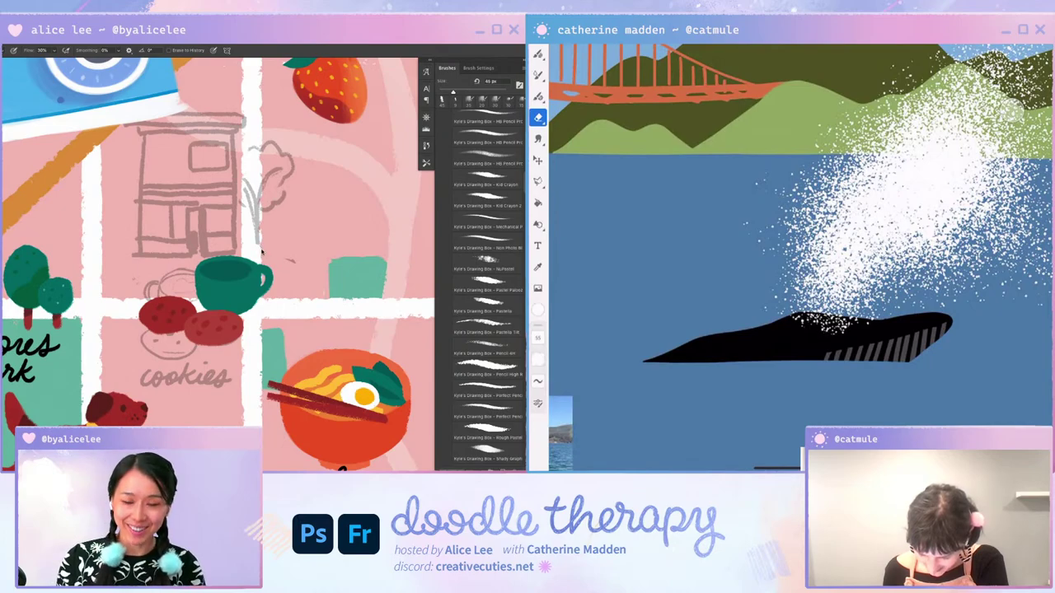
key(v)
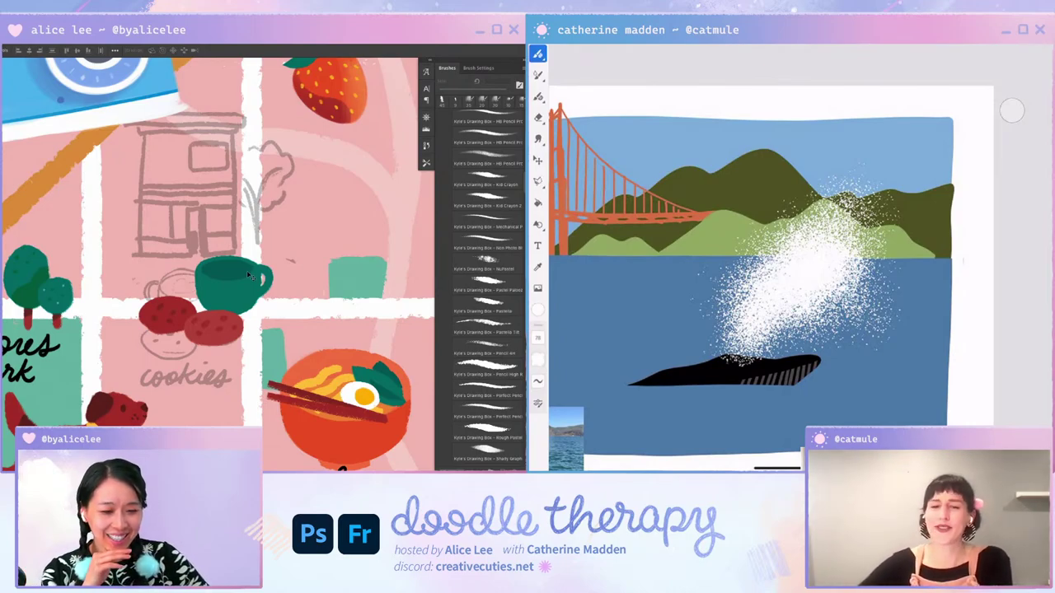
Step: Try a dark red coffee stroke inside the tilted mug, then reset the view and undo it
drag(247, 276, 240, 283)
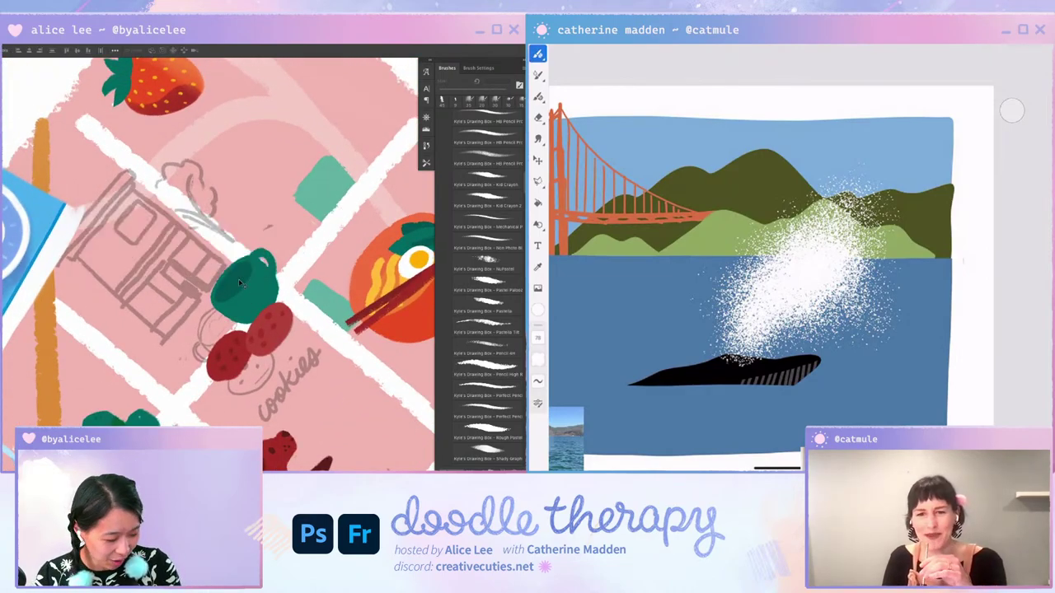
key(b)
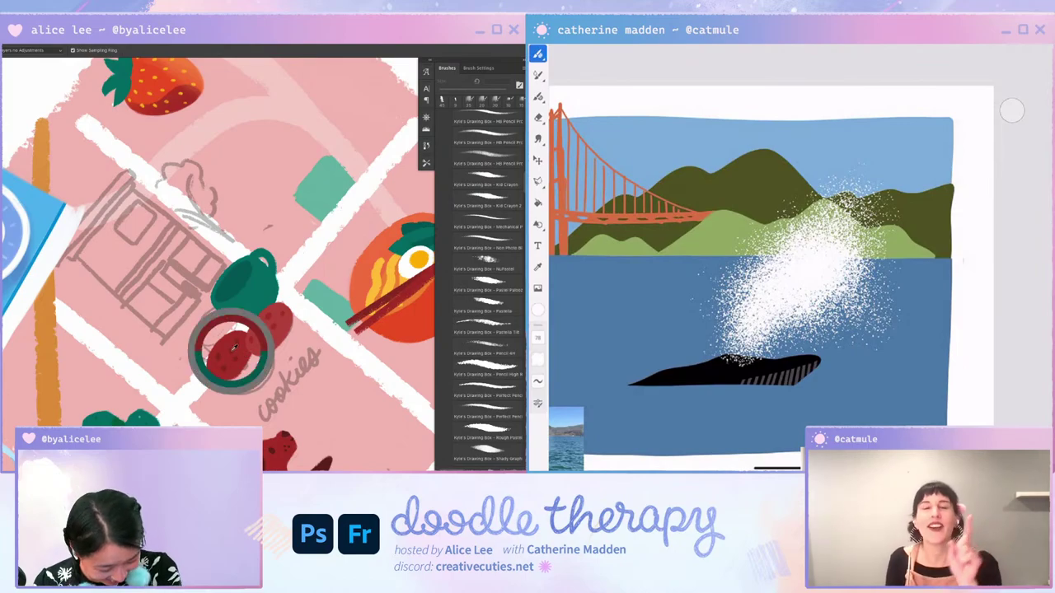
drag(255, 266, 251, 272)
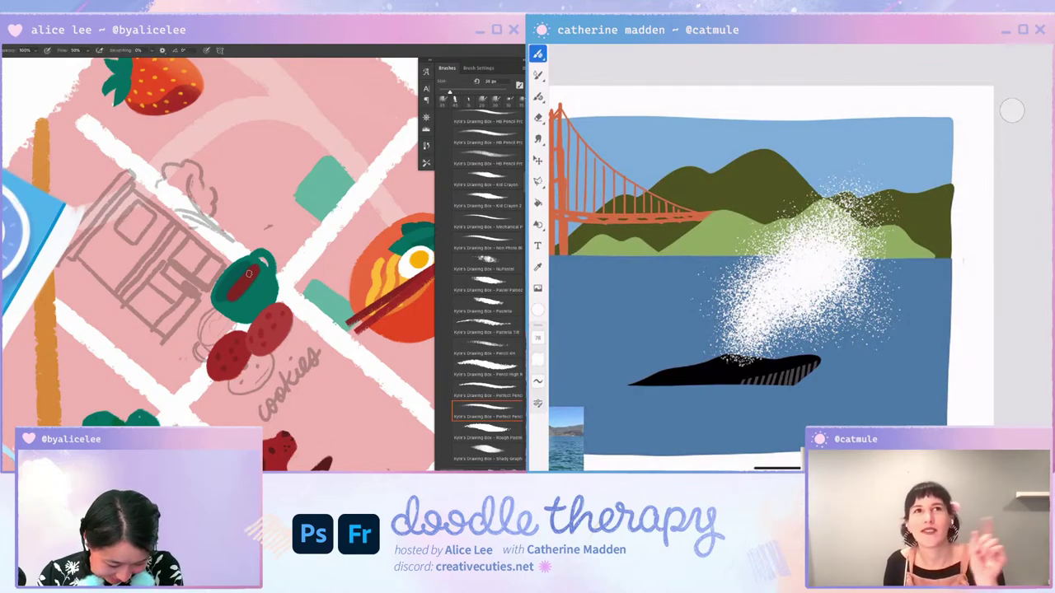
key(Escape)
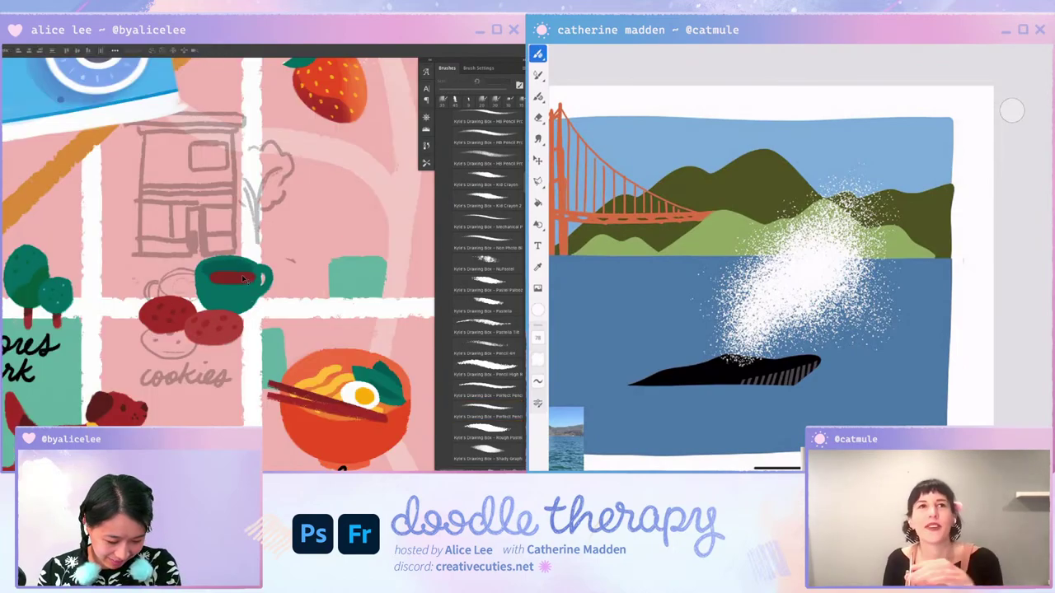
key(ctrl+z)
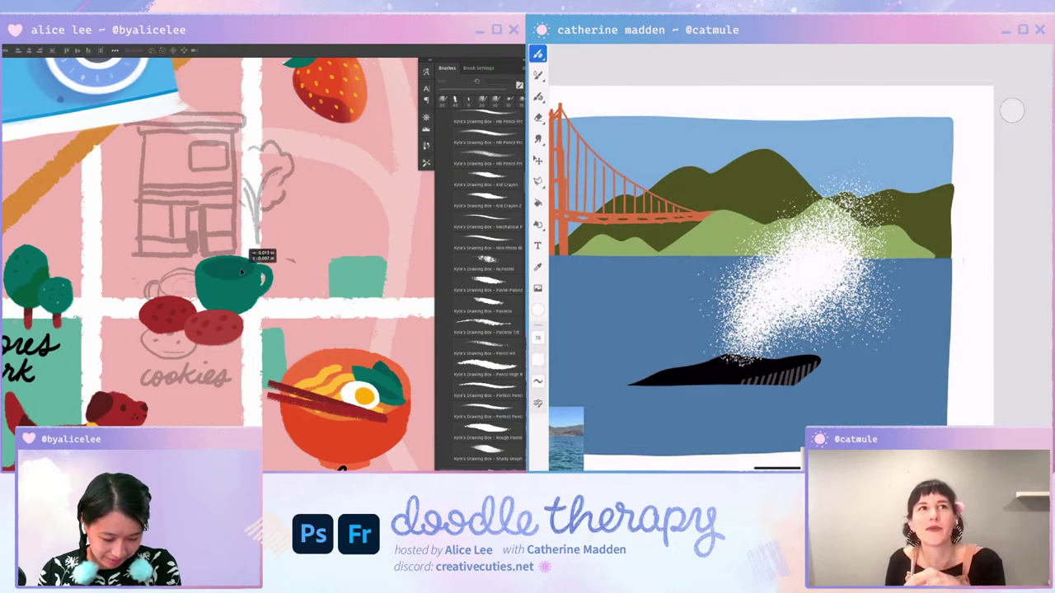
Step: Sample the dark red colour and paint coffee down inside the teal mug
key(r)
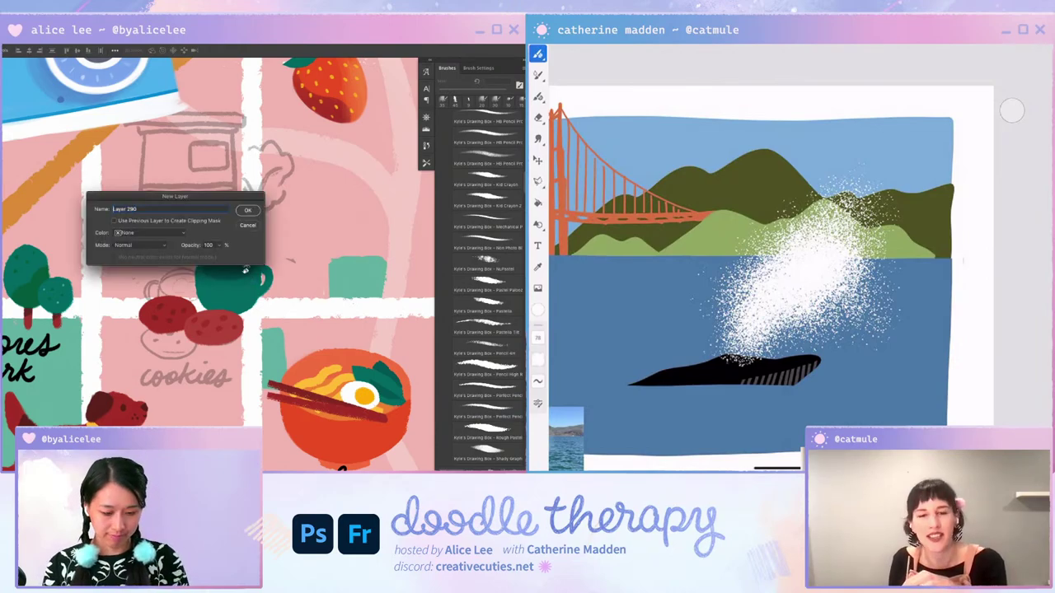
drag(244, 270, 377, 223)
key(b)
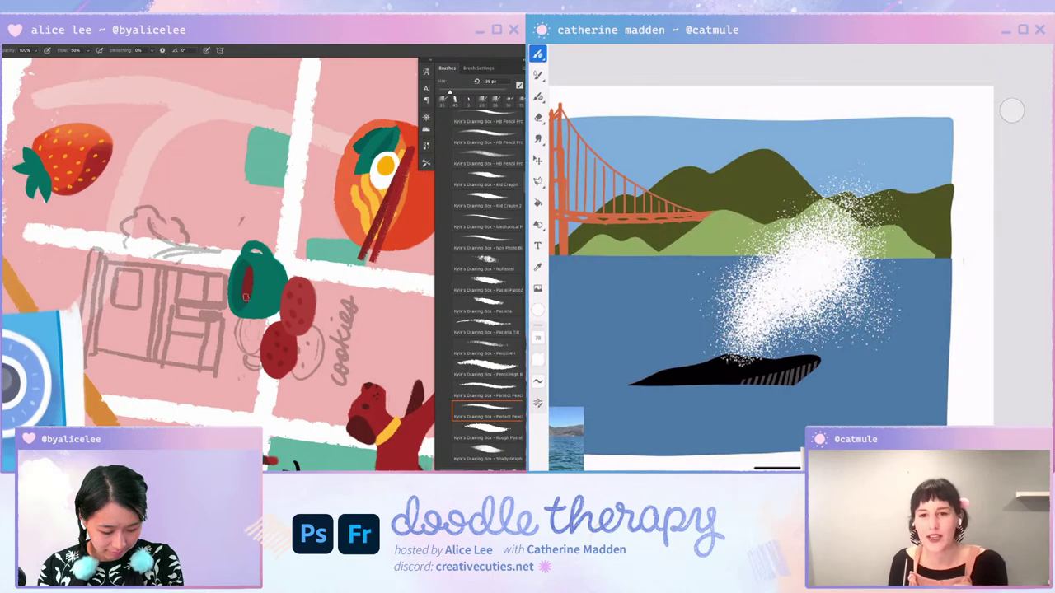
key(i)
alt+click(280, 330)
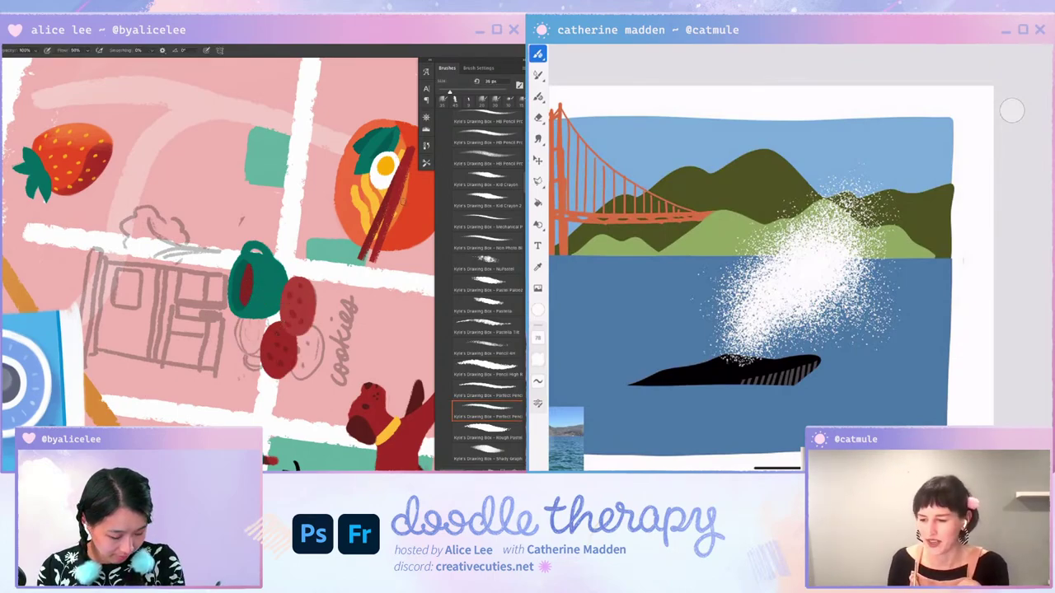
mouse_move(247, 269)
mouse_down()
mouse_move(247, 298)
mouse_move(254, 285)
mouse_up()
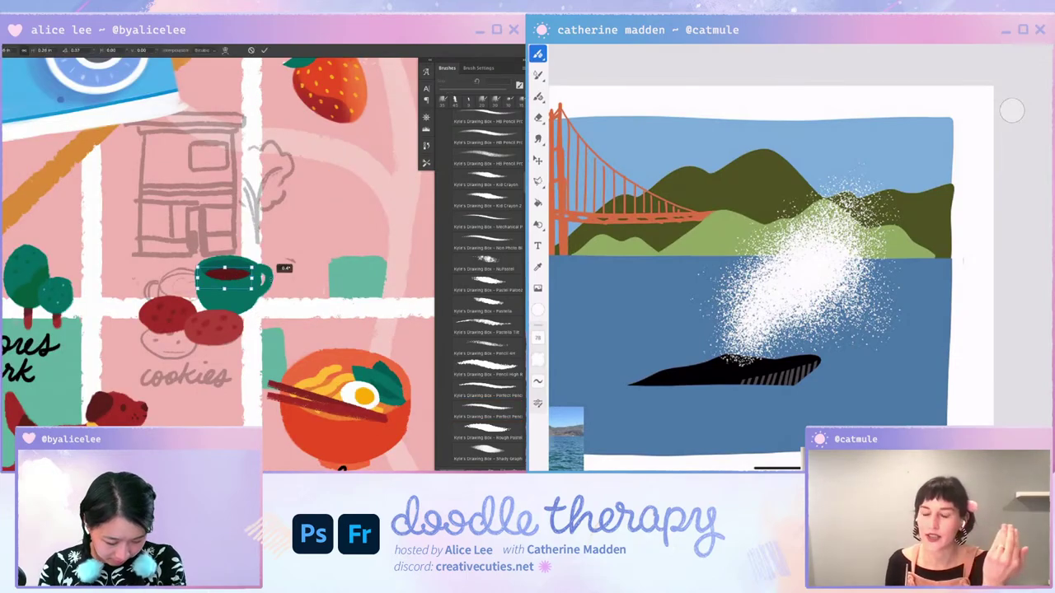
key(ctrl)
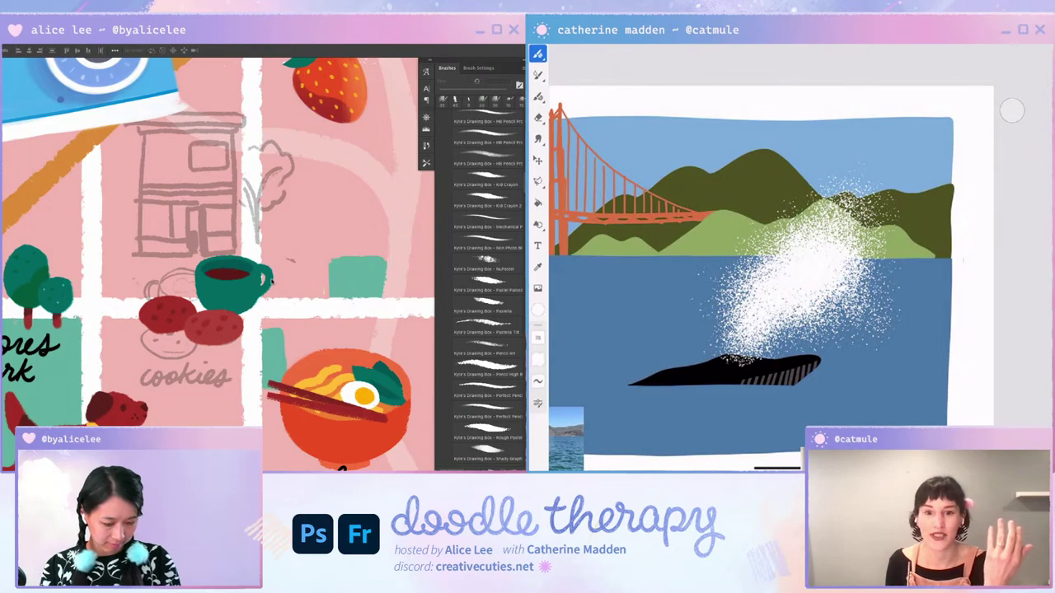
Step: Add a new blank layer above the map and ready a smaller pencil brush
key(ctrl+shift+n)
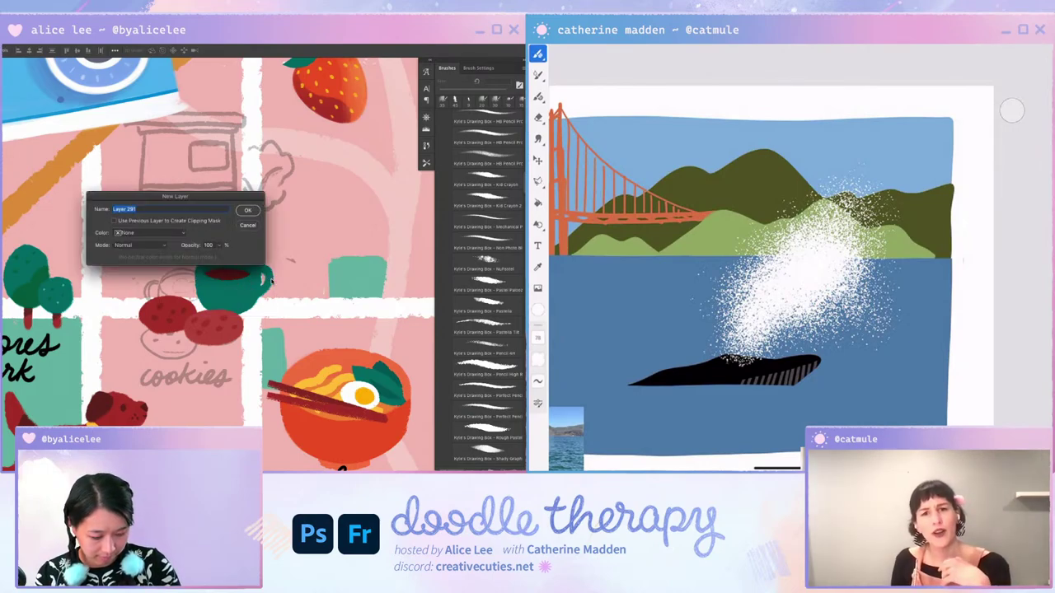
key(Return)
key(b)
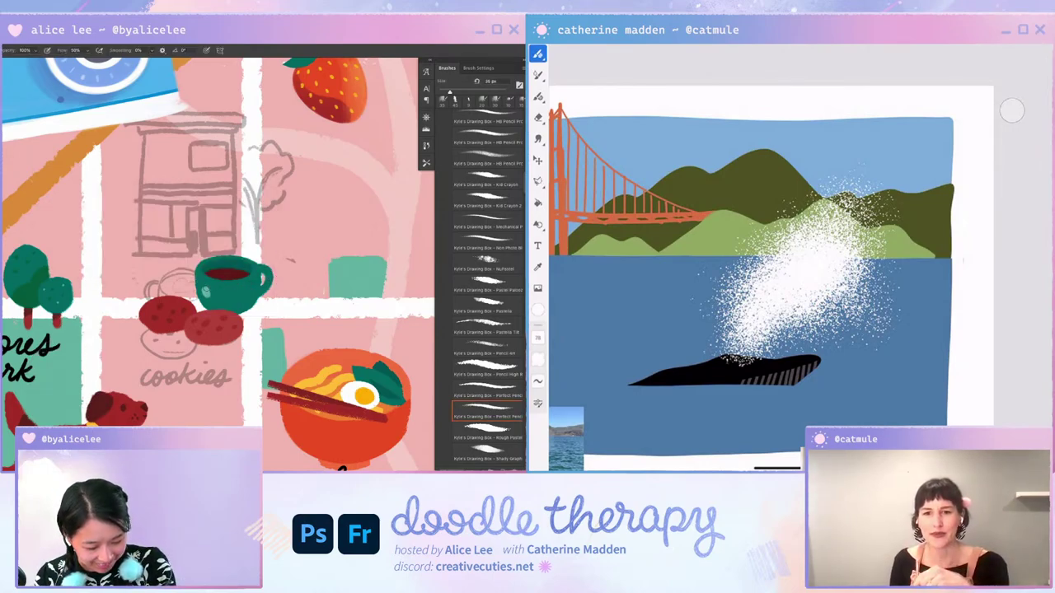
key(e)
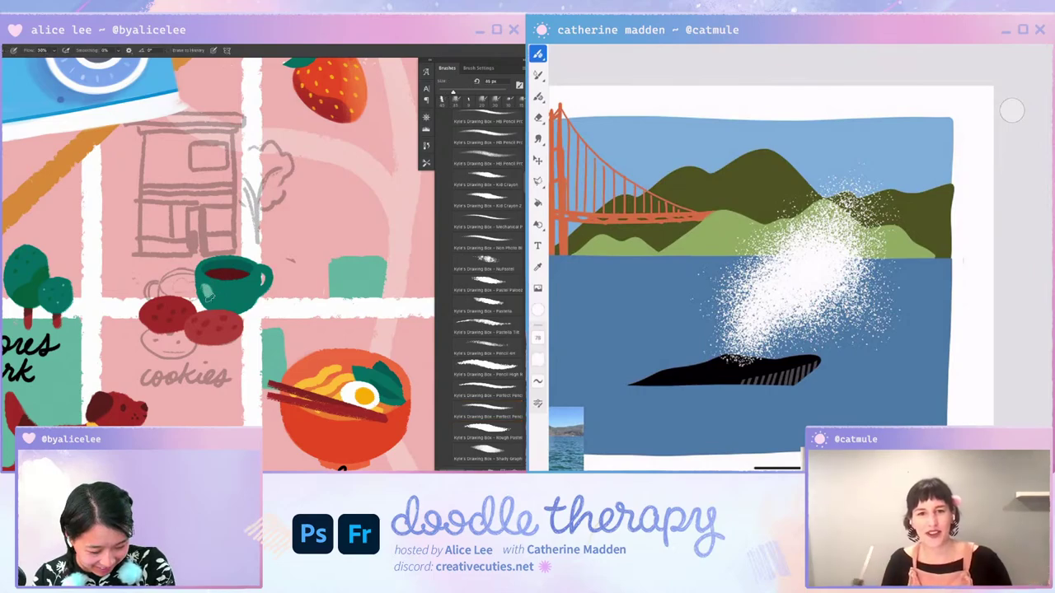
key(v)
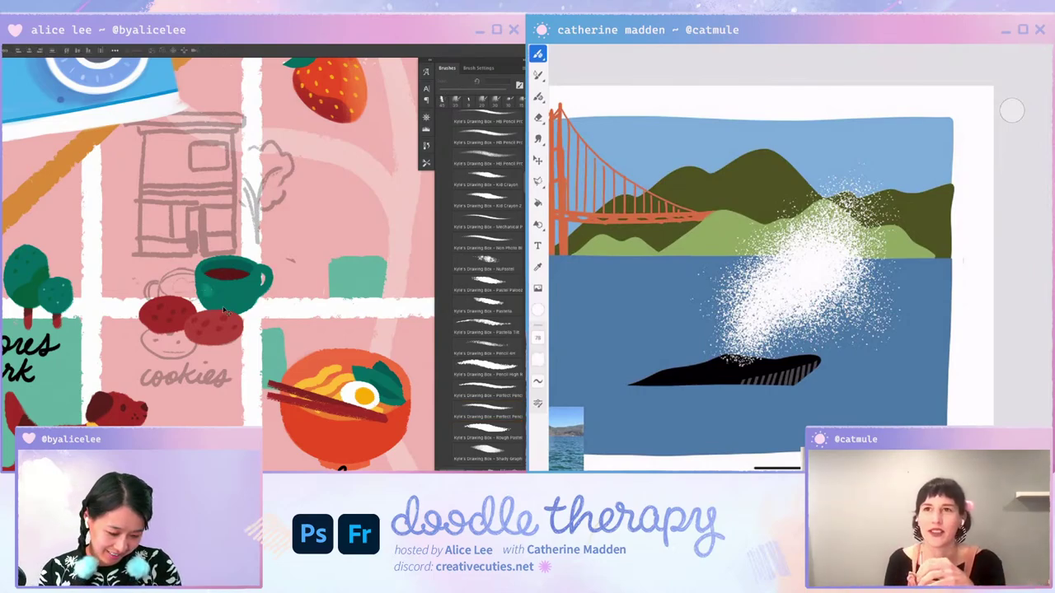
key(b)
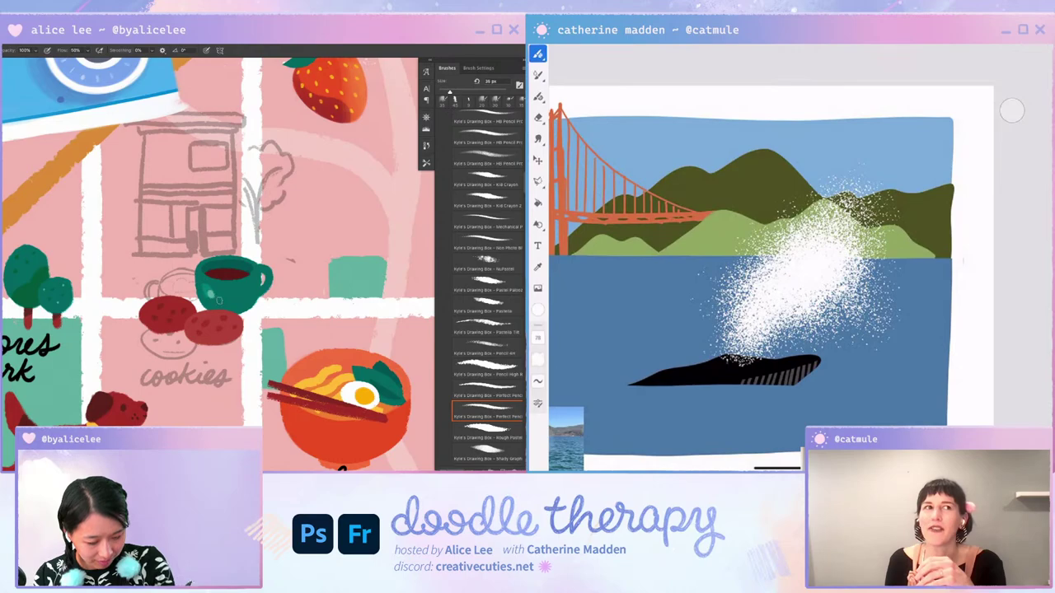
key(v)
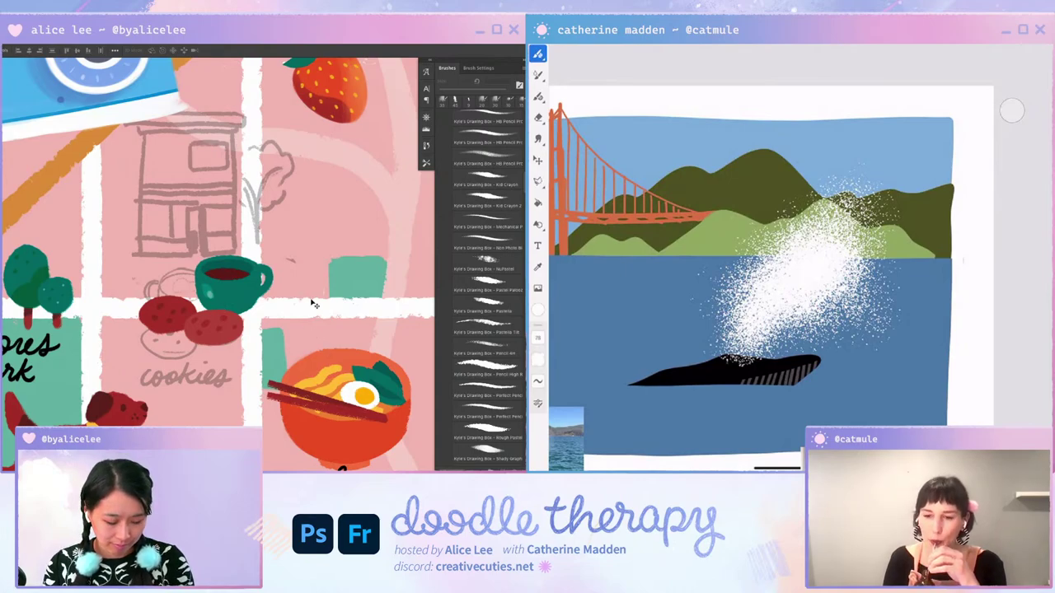
key(b)
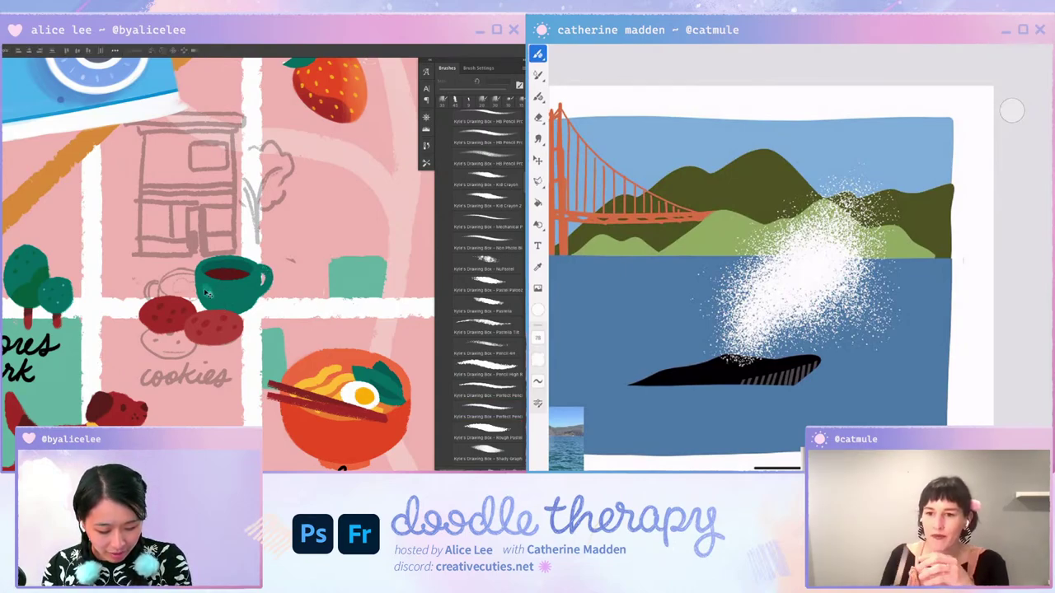
key(bracketleft)
key(bracketleft)
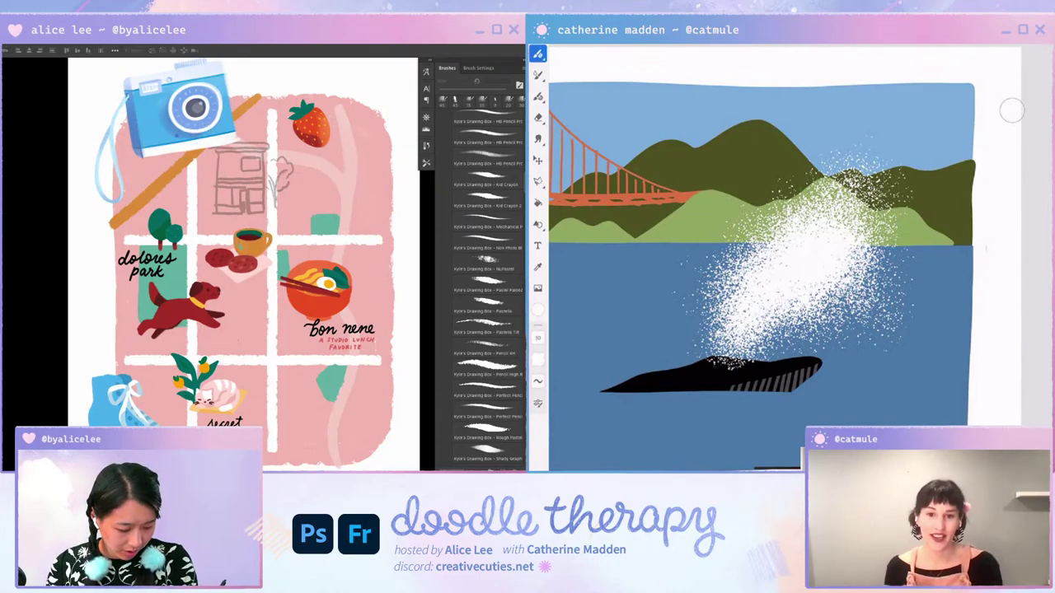
Step: Lay a gradient from the coffee cup toward the upper right and sample the cup's colour
key(g)
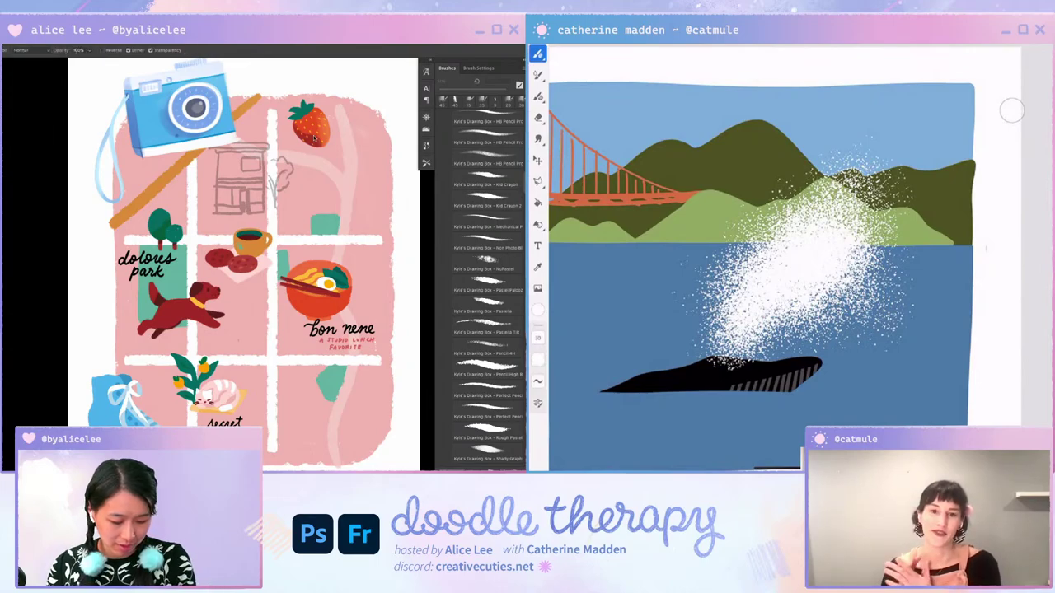
scroll(277, 223, up, 3)
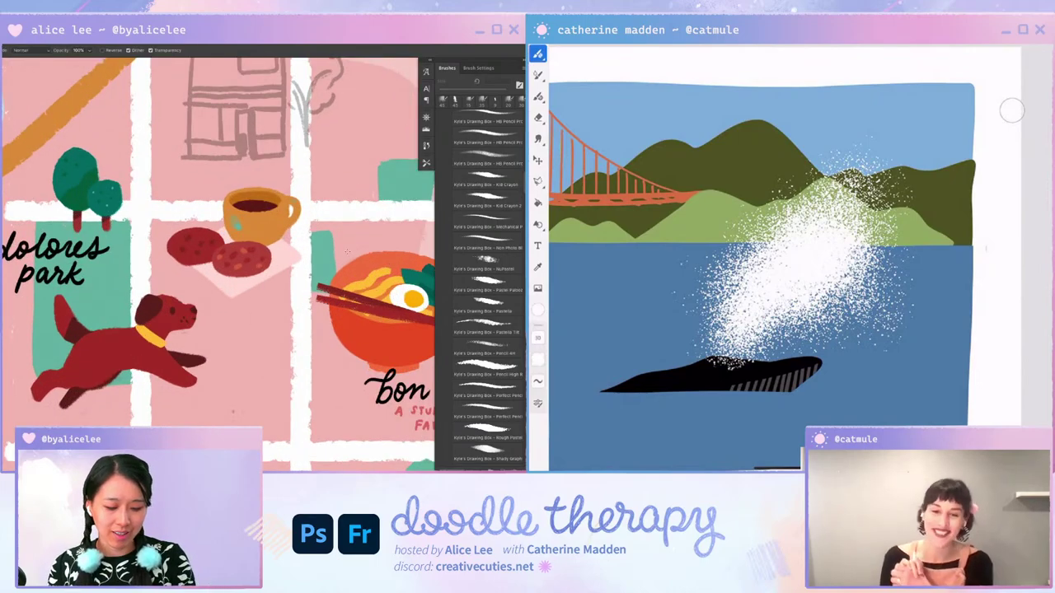
scroll(277, 222, down, 1)
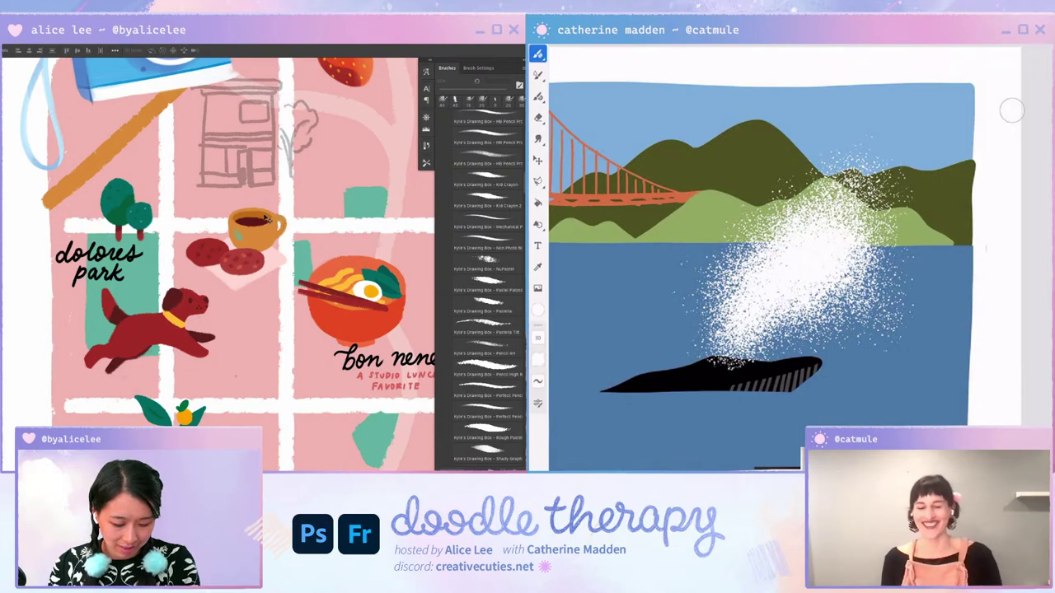
key(g)
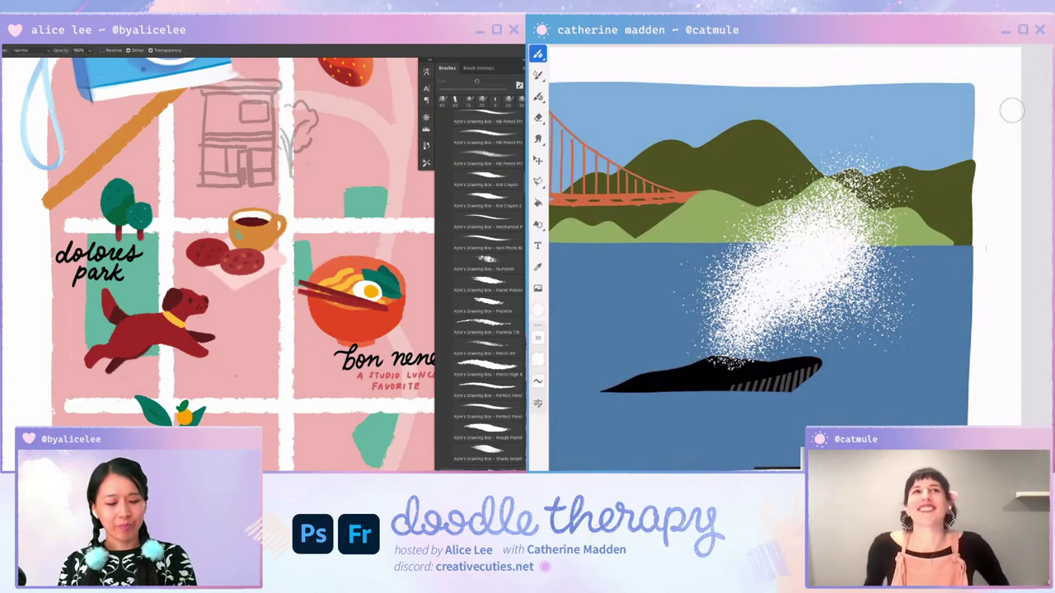
drag(265, 216, 403, 87)
key(v)
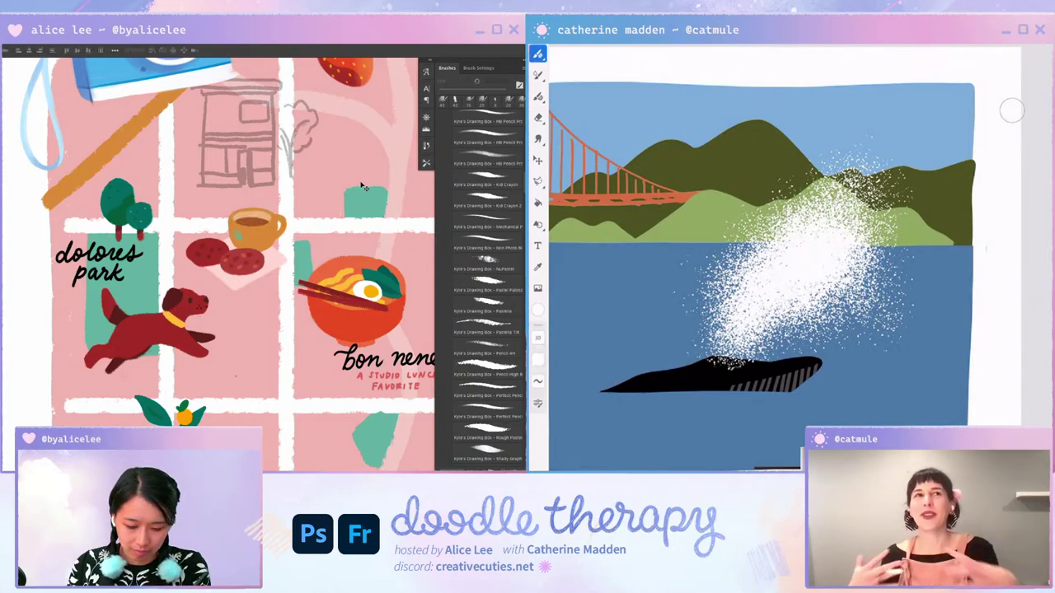
key(i)
click(263, 215)
key(g)
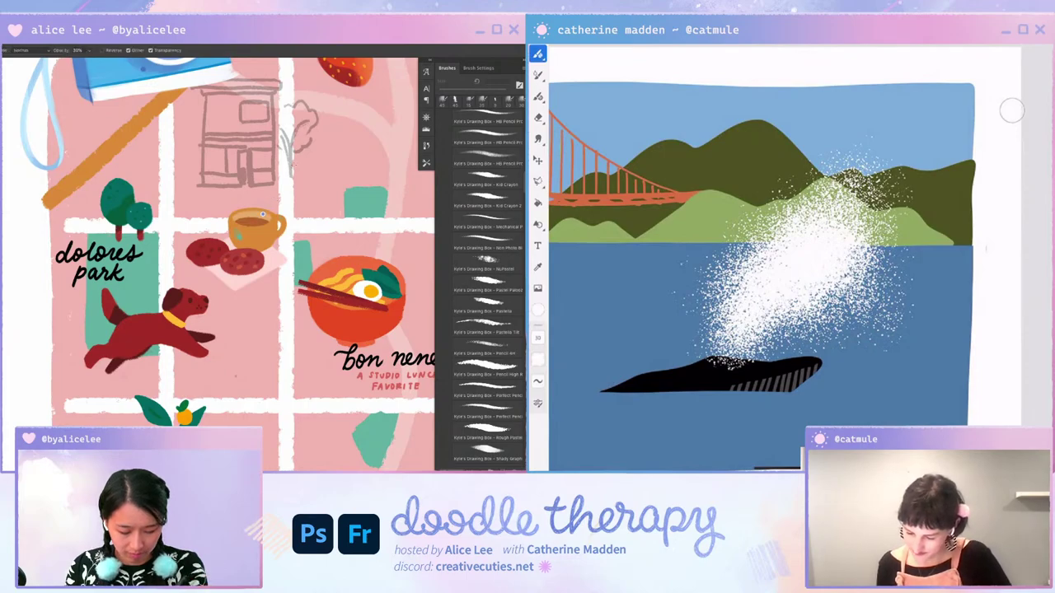
Step: Make the white spray layer translucent, select a higher layer, and undo the spray stroke
key(v)
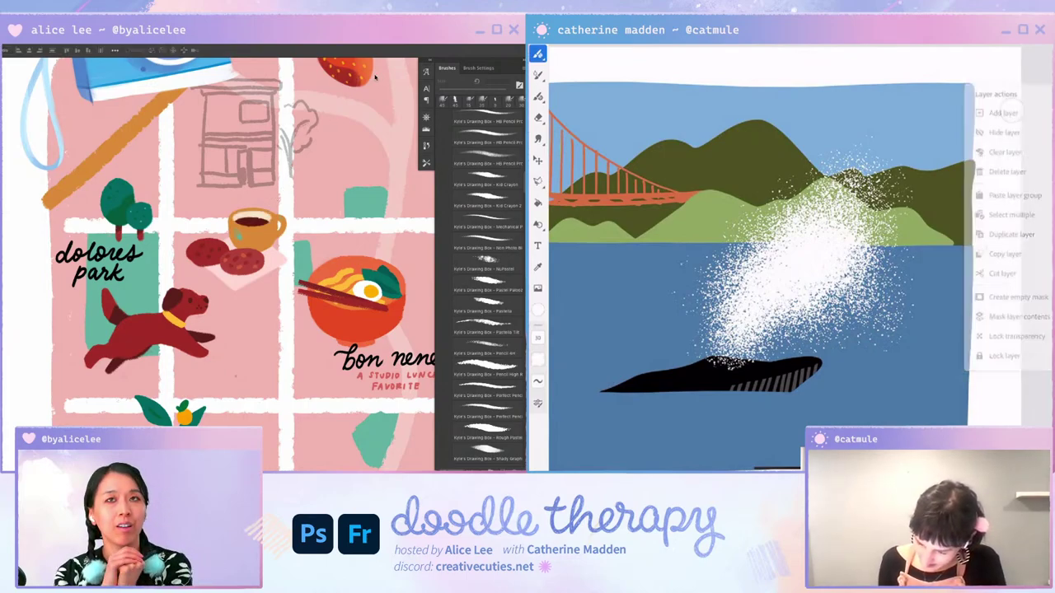
drag(1051, 148, 1046, 148)
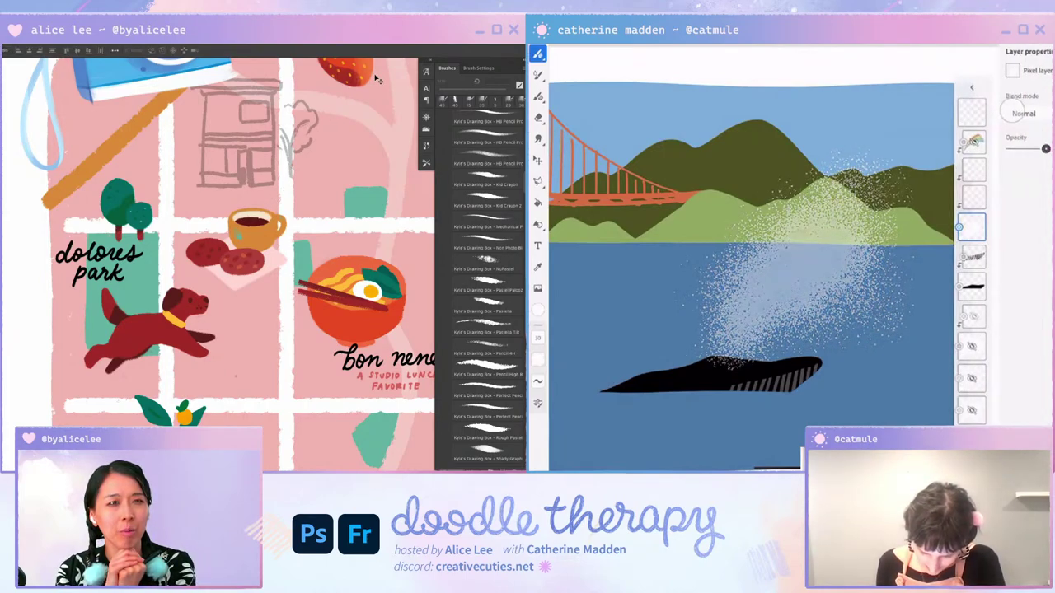
click(973, 169)
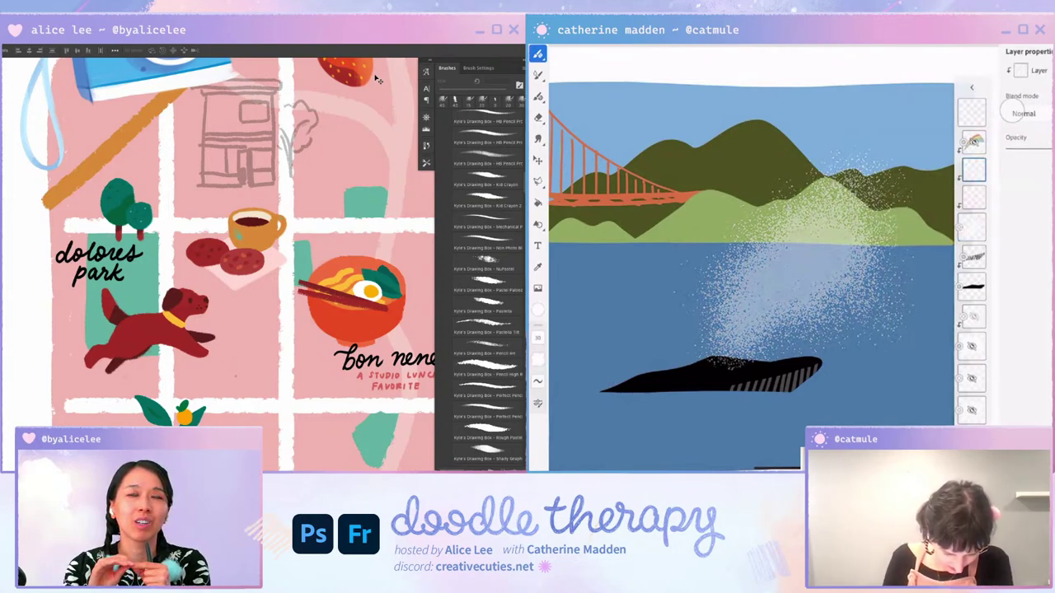
click(537, 97)
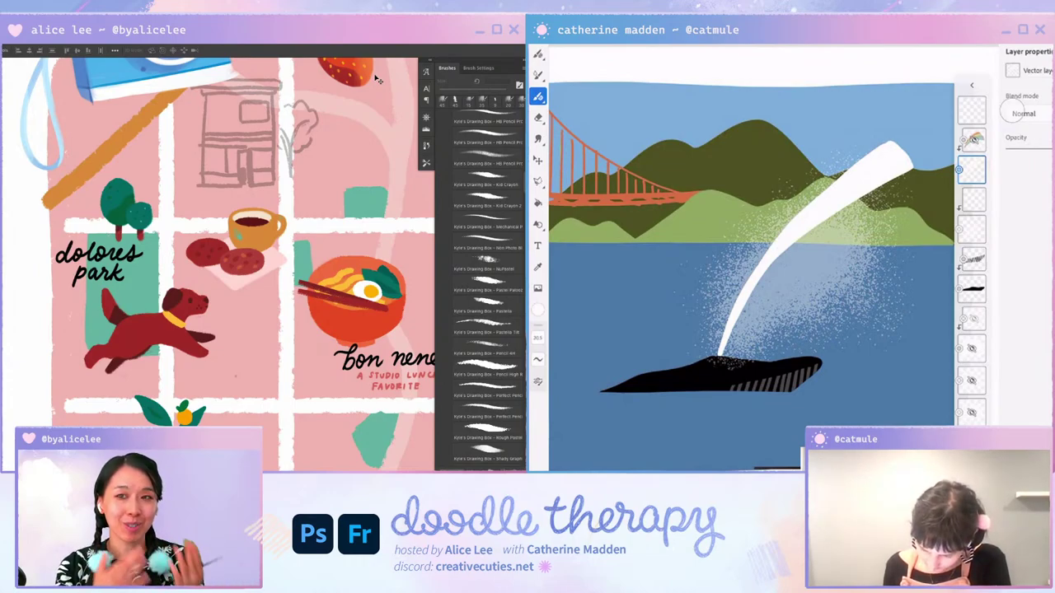
key(ctrl+z)
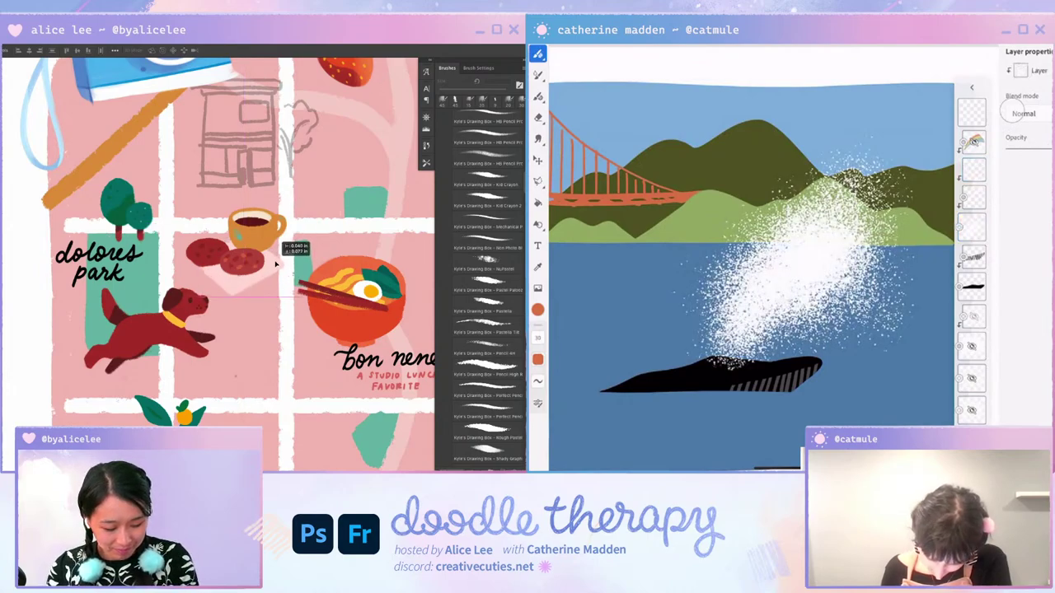
Step: Free-transform the cookies and plate up beside the cup with a slight tilt, then sample the cup colour
key(ctrl+t)
drag(288, 277, 280, 265)
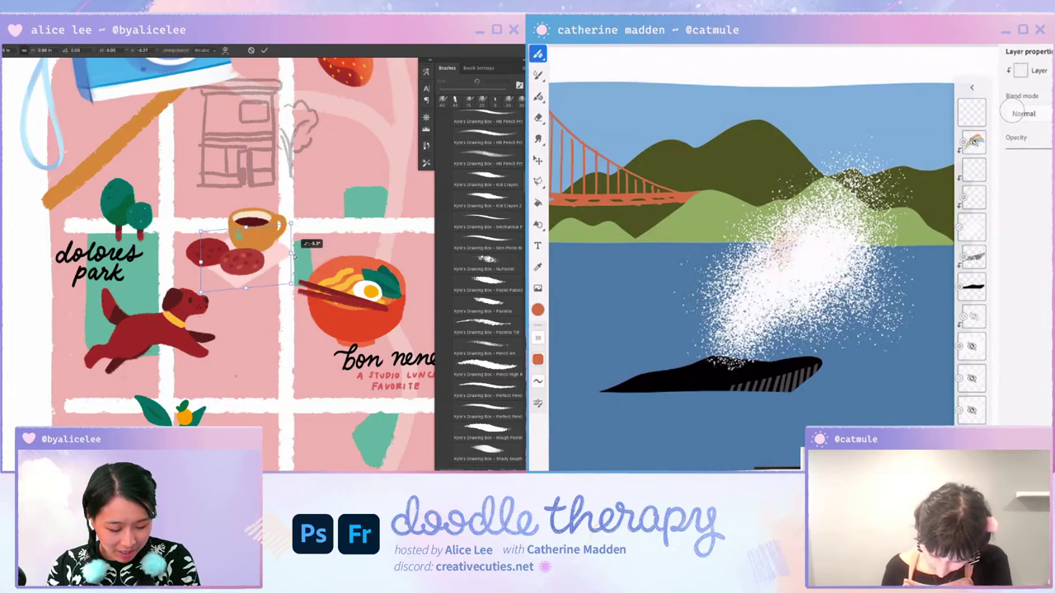
key(Return)
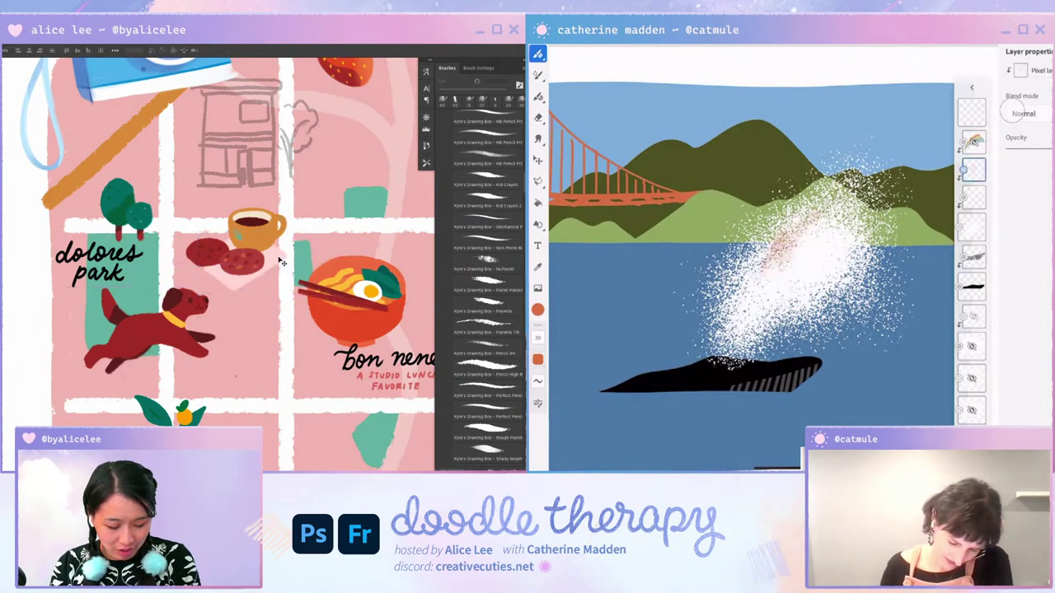
alt+click(280, 252)
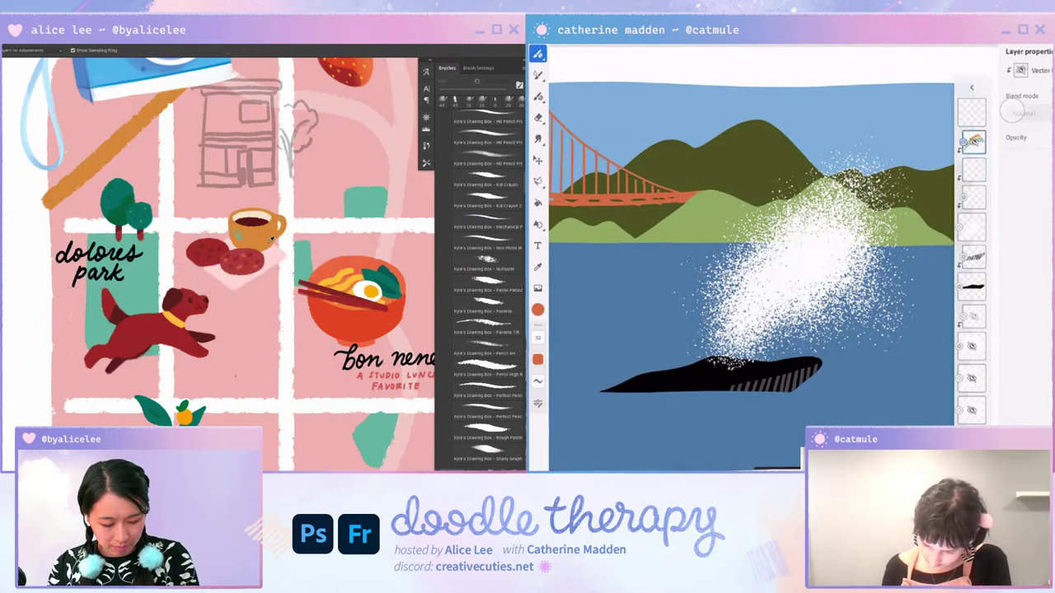
key(b)
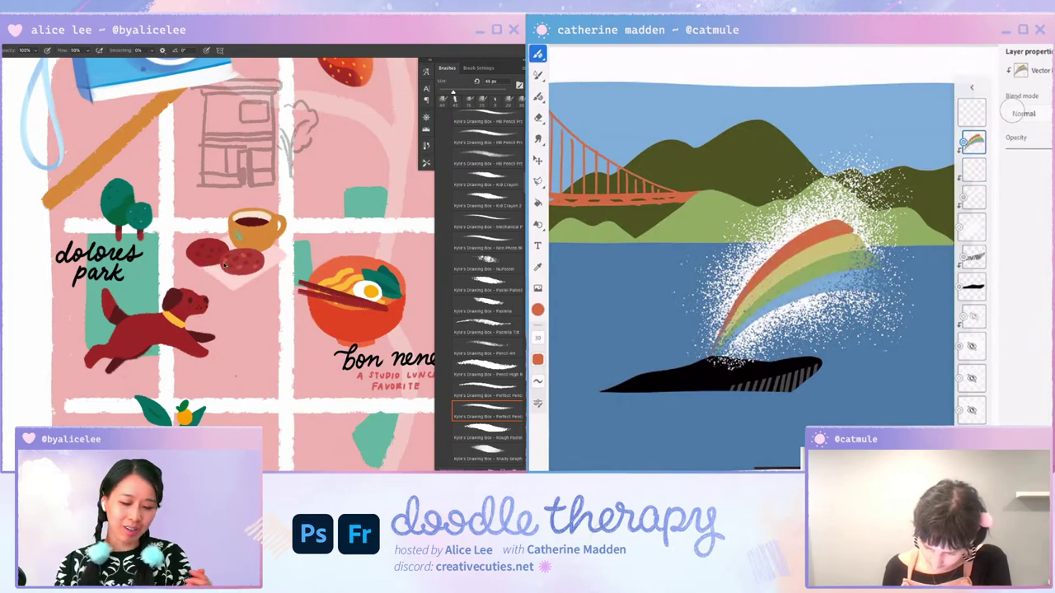
key(v)
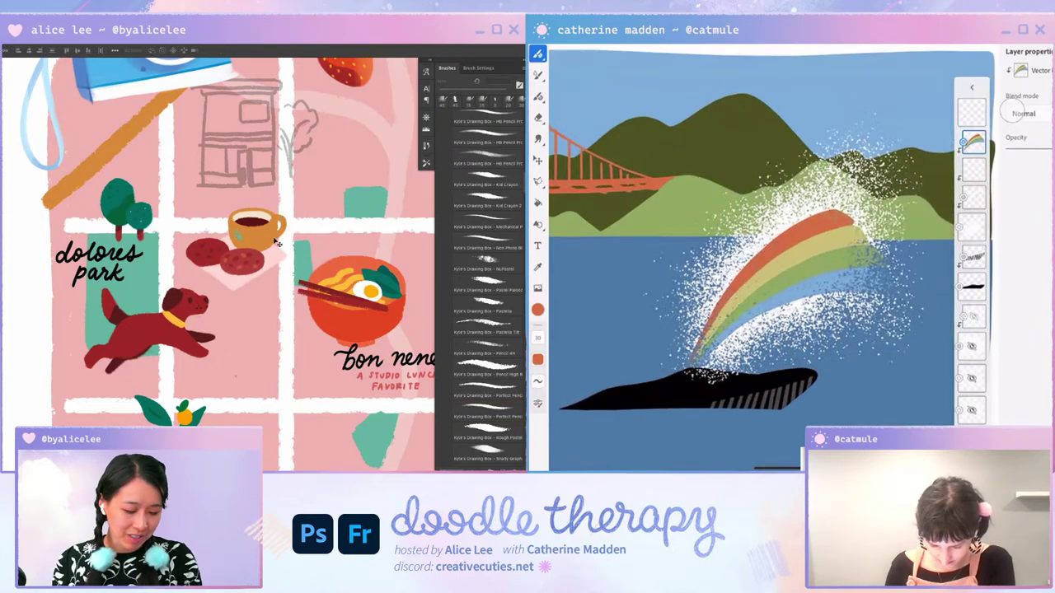
Step: Brighten the cookies with Hue/Saturation (Saturation +23, Lightness +11) and nudge them into place
key(i)
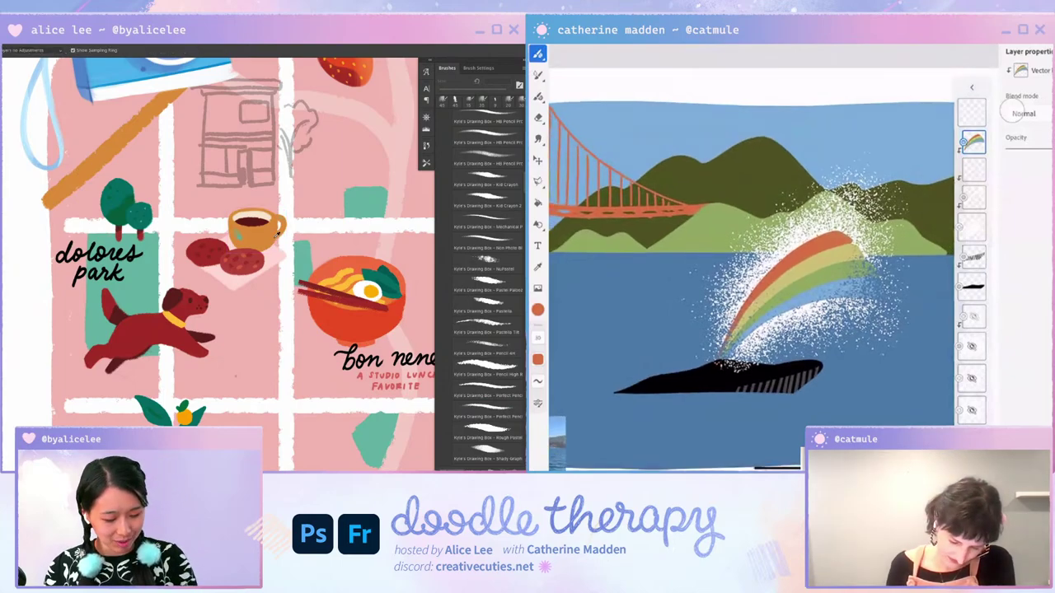
key(v)
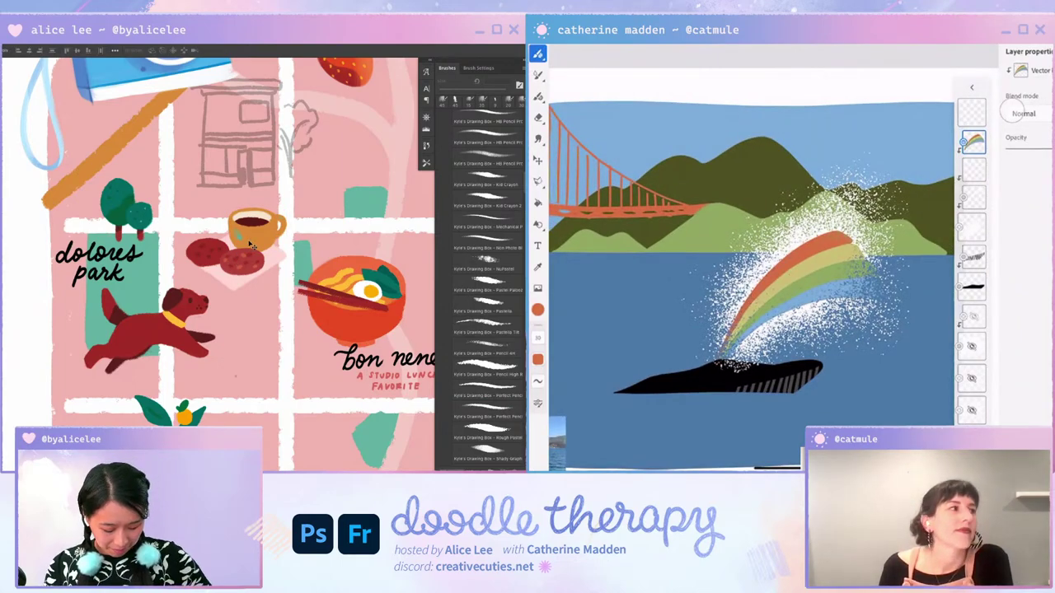
key(ctrl+u)
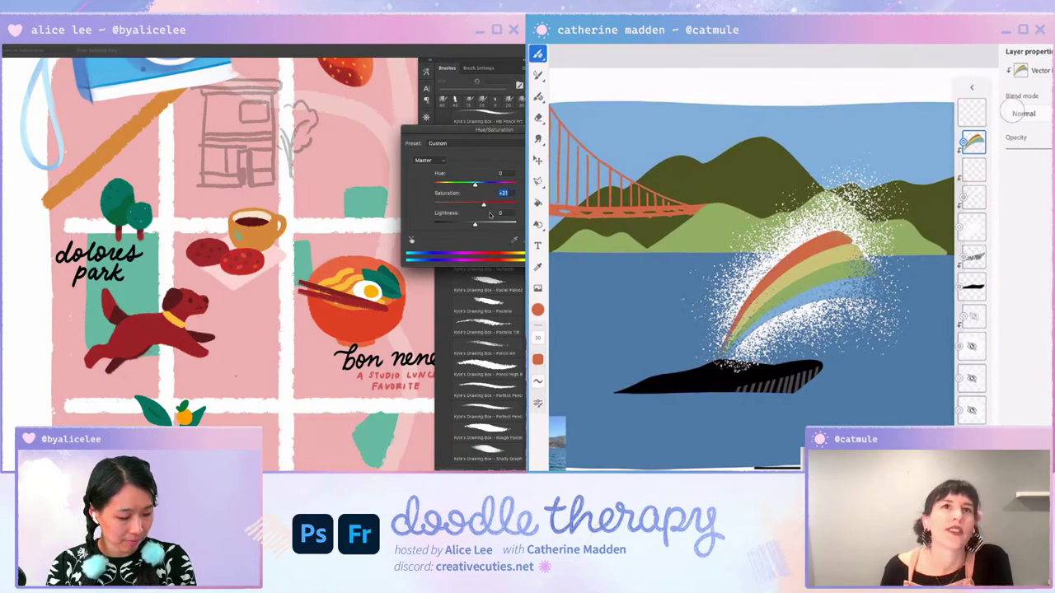
drag(482, 227, 487, 226)
key(Return)
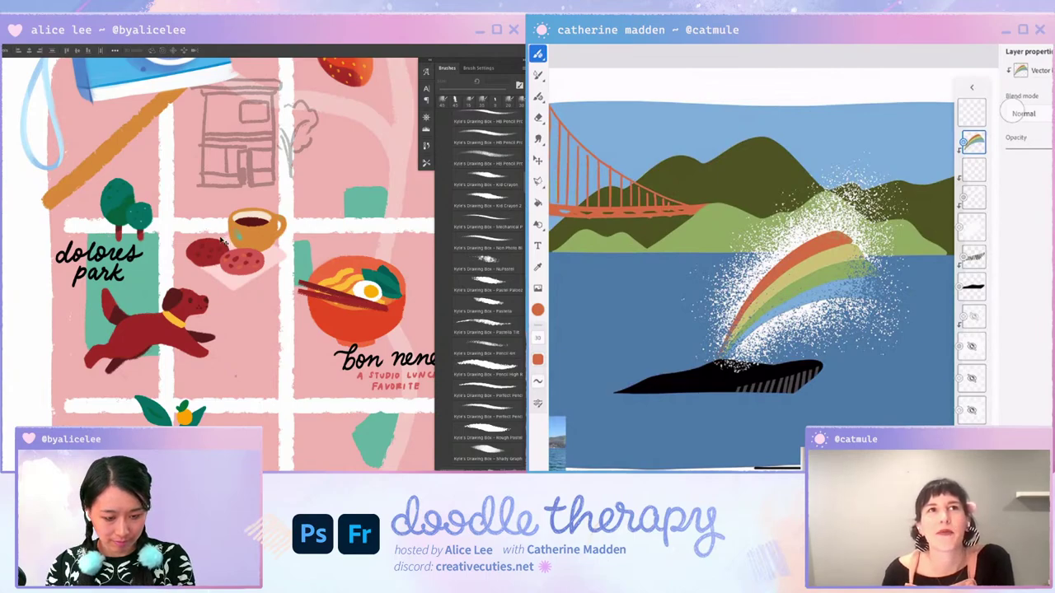
key(ctrl+u)
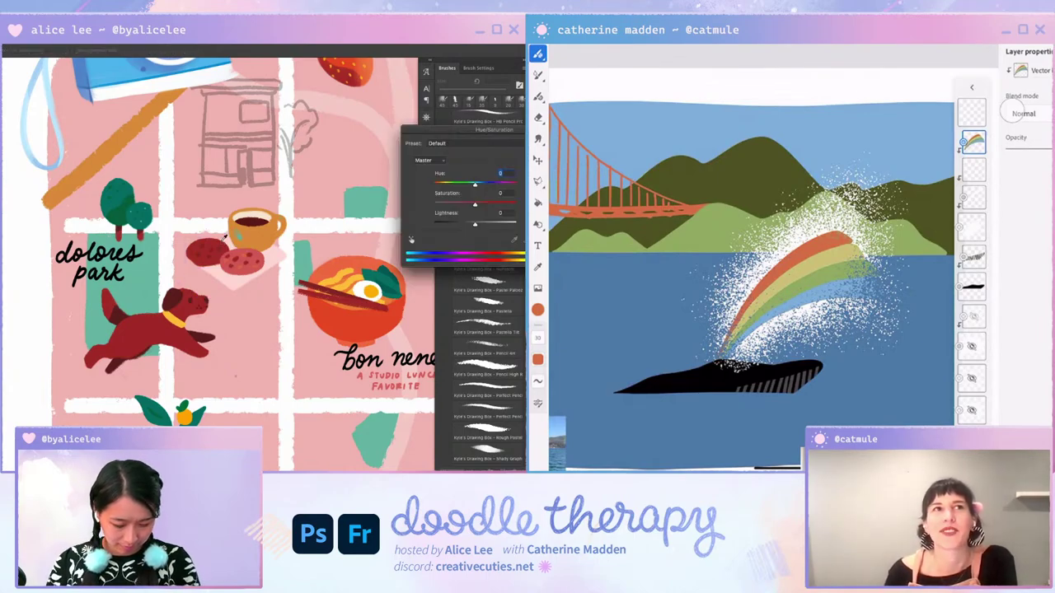
drag(475, 222, 480, 223)
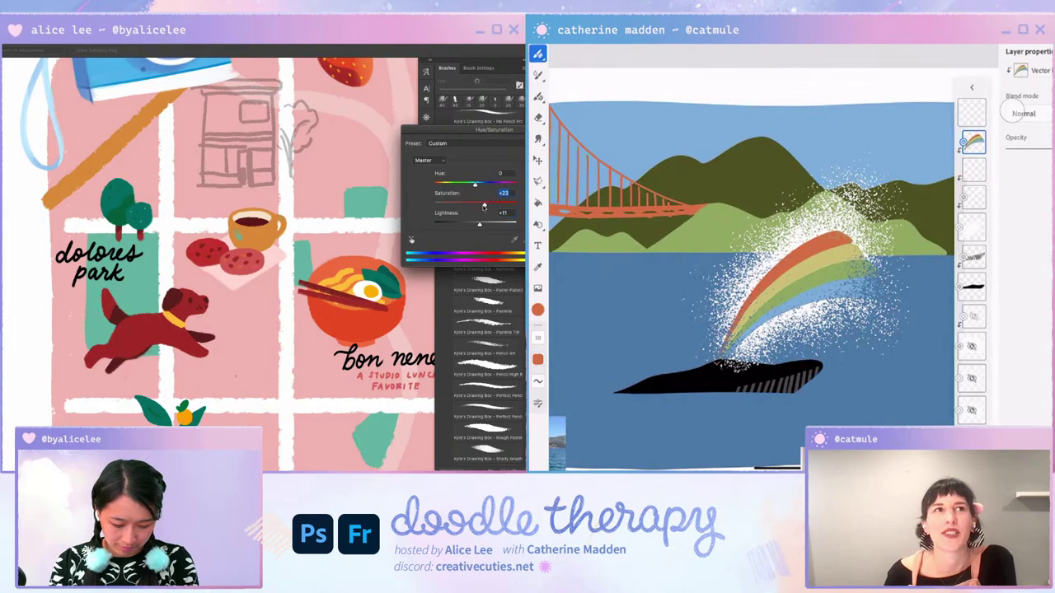
key(Return)
drag(248, 258, 252, 256)
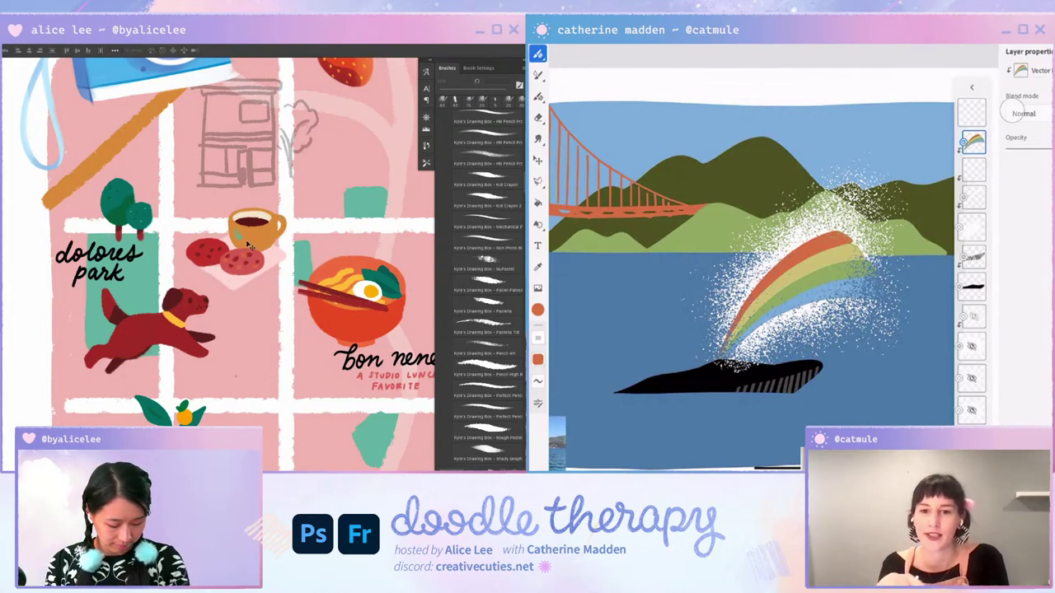
key(g)
key(v)
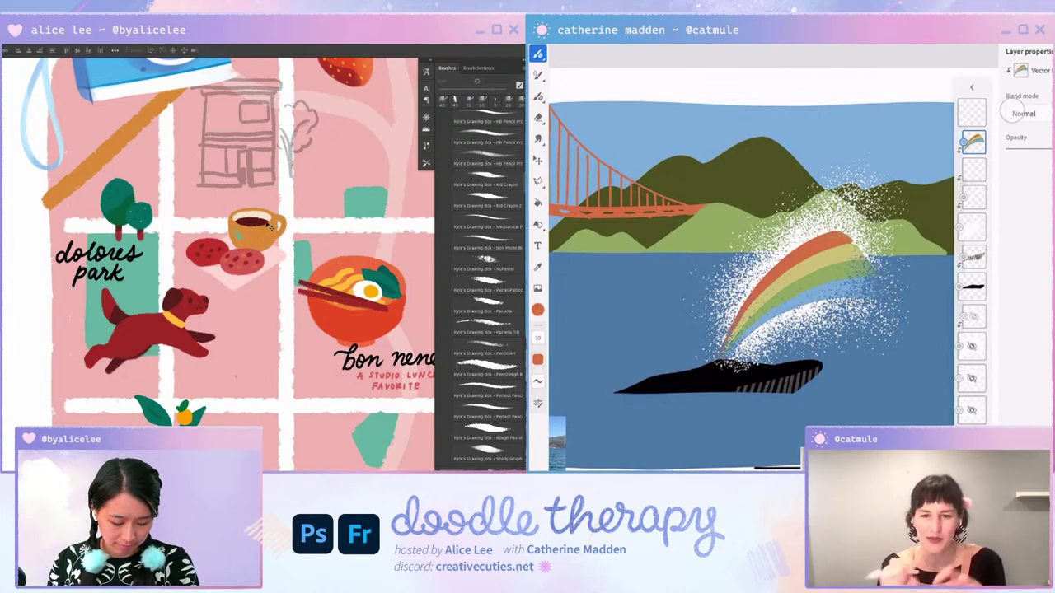
key(g)
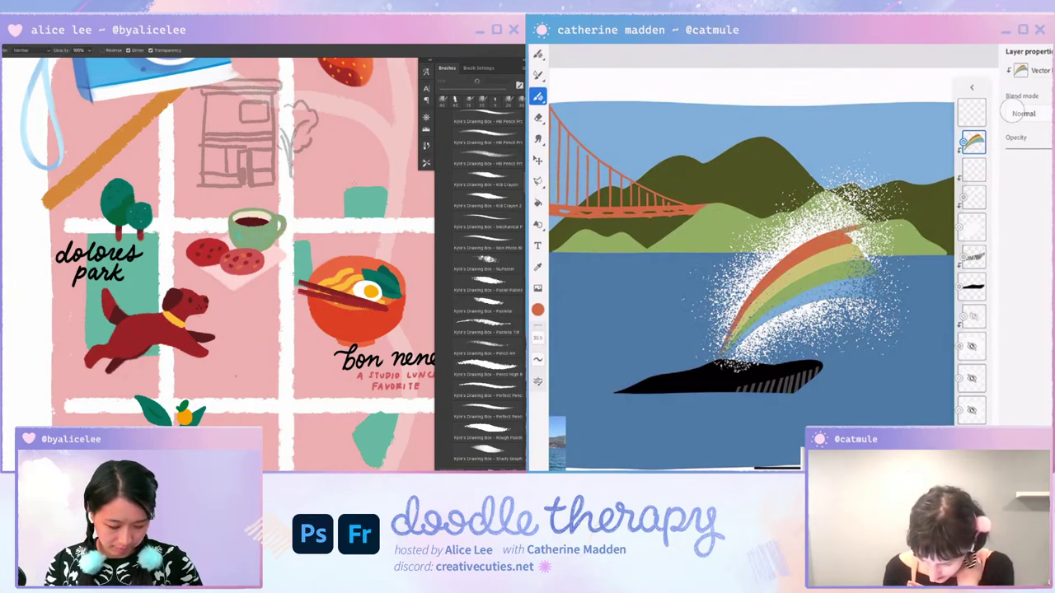
Step: Add gradient shading to the coffee cup
key(i)
key(b)
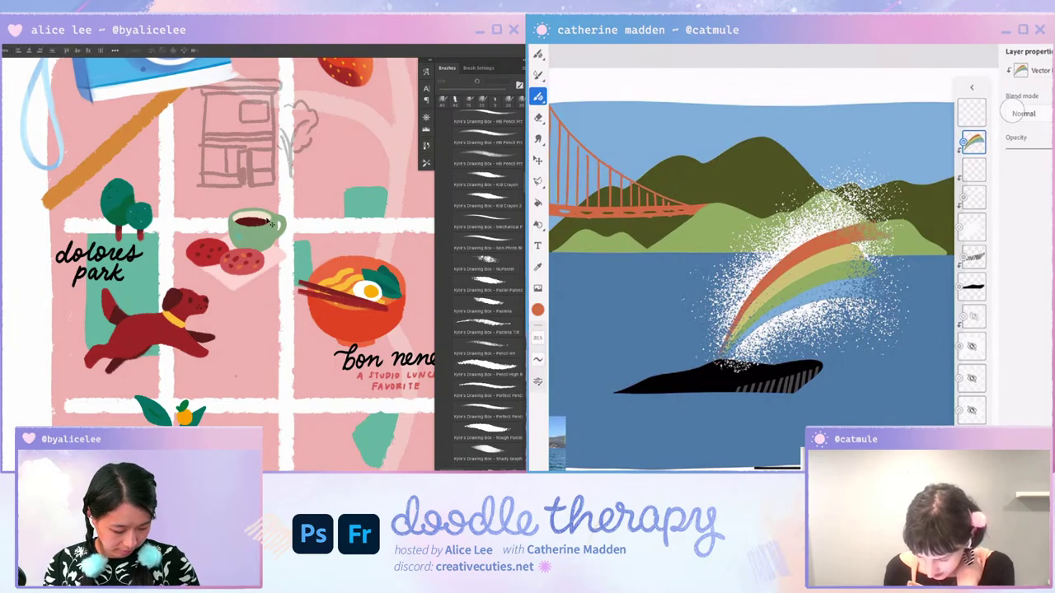
key(g)
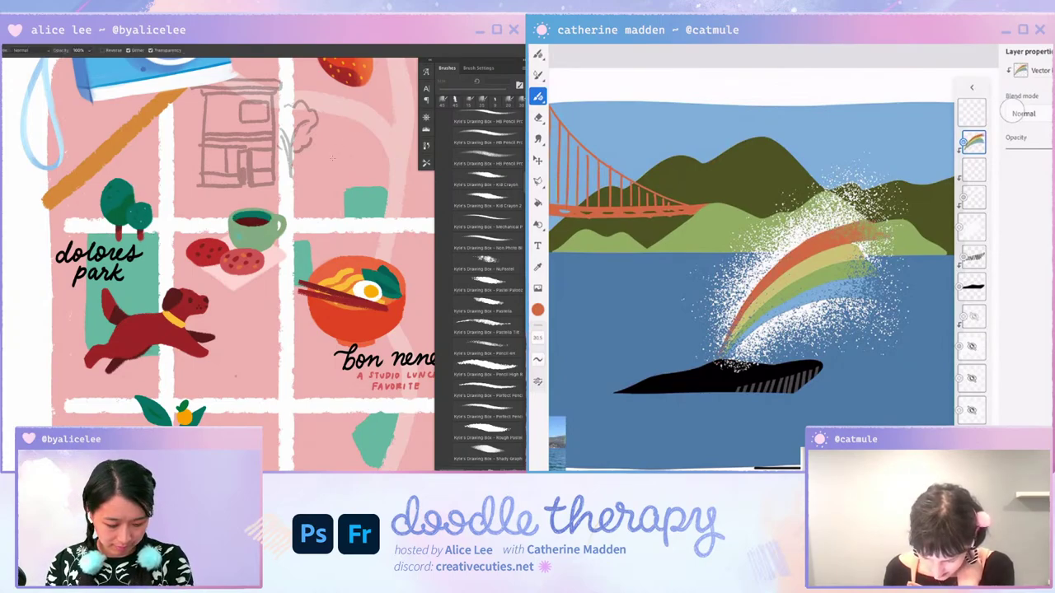
click(537, 309)
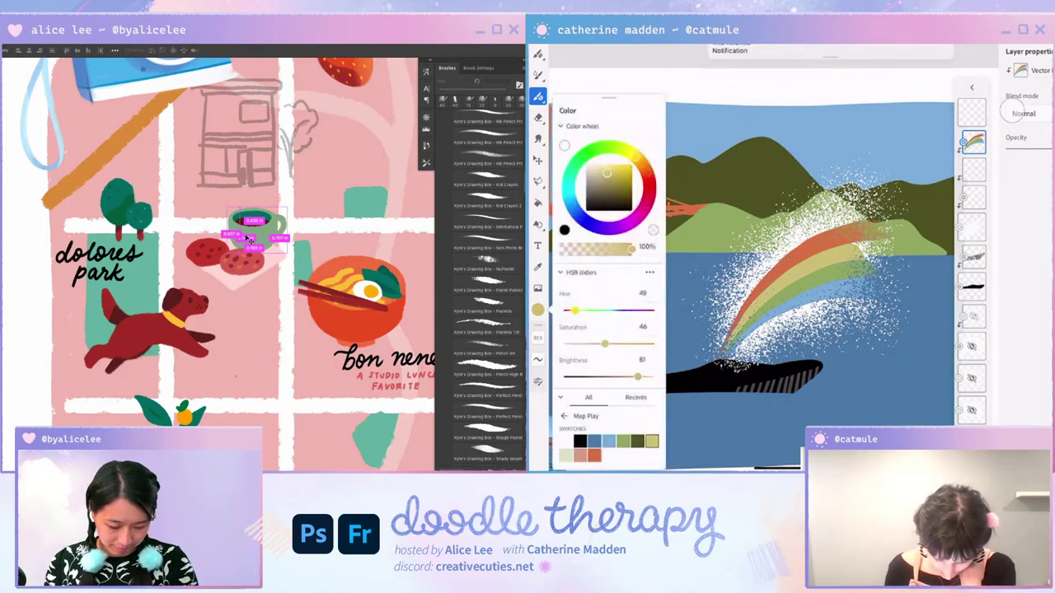
Step: Raise the Hue/Saturation lightness to +58, then +68, and fit the whole map in view
key(ctrl+u)
drag(475, 222, 500, 224)
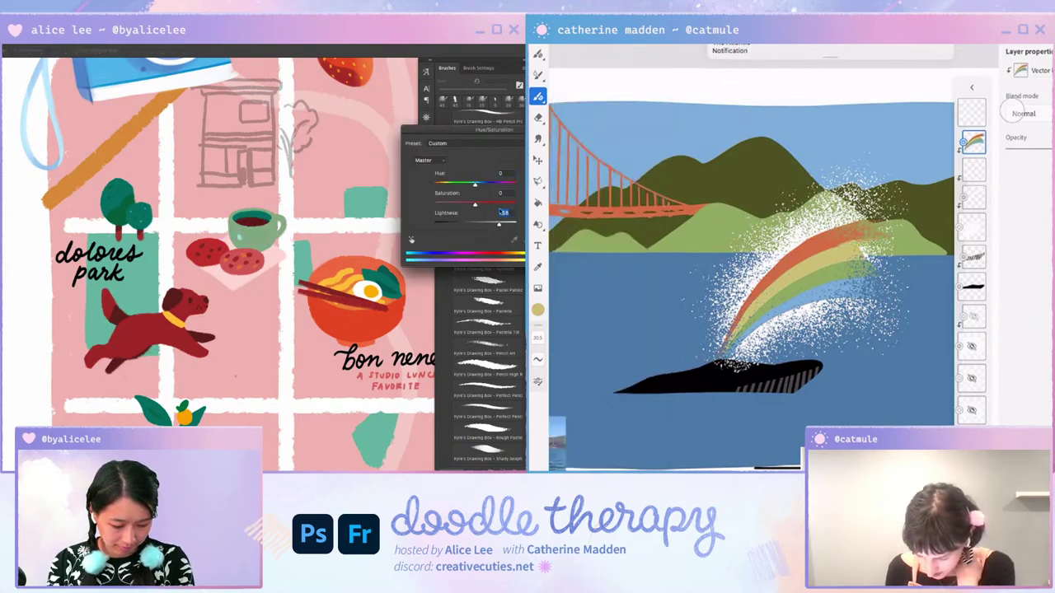
drag(470, 130, 346, 193)
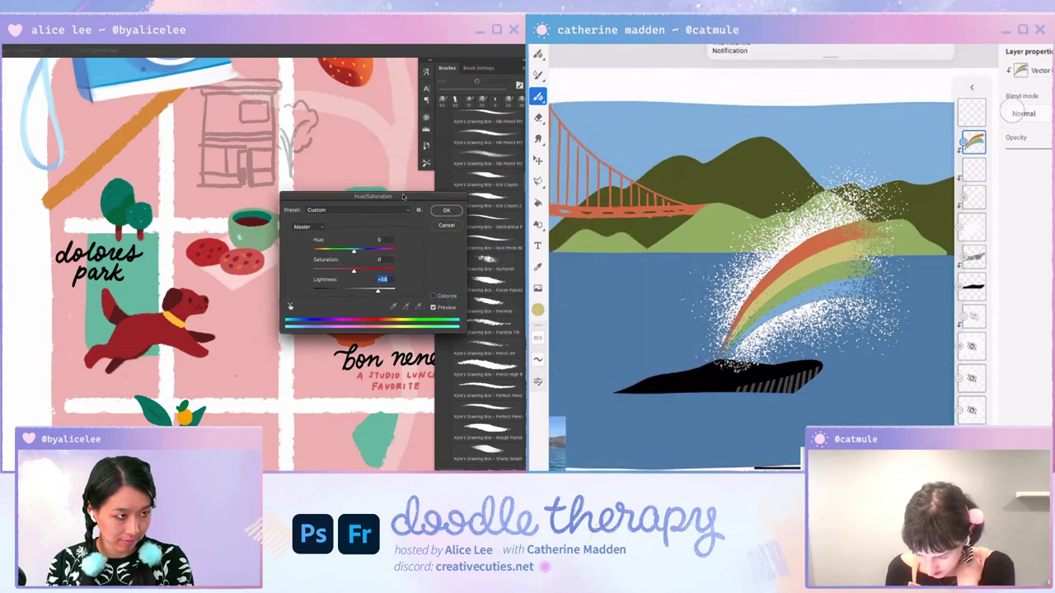
key(Return)
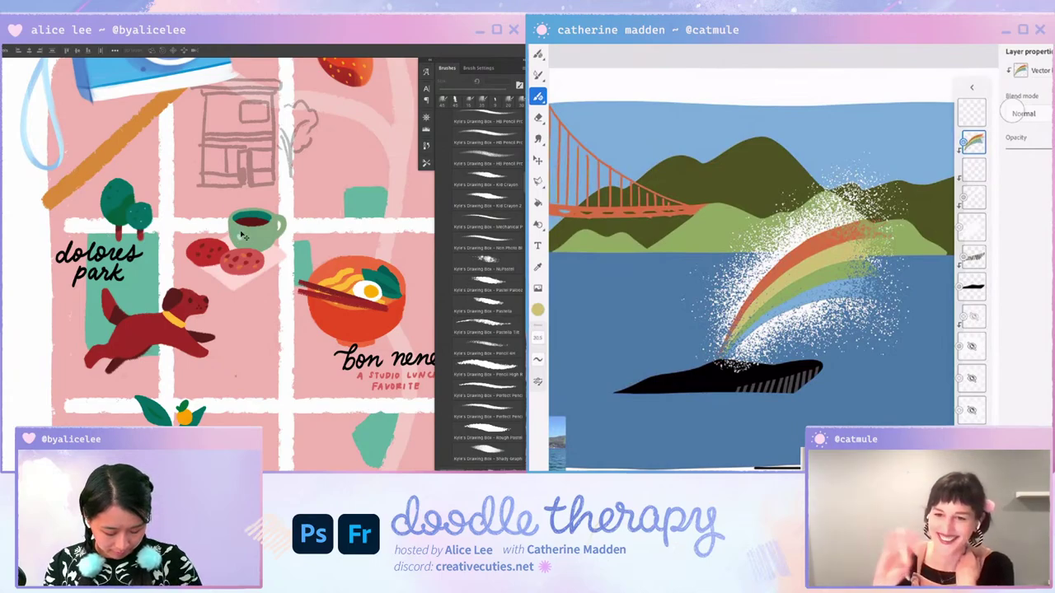
key(ctrl+u)
drag(367, 288, 397, 297)
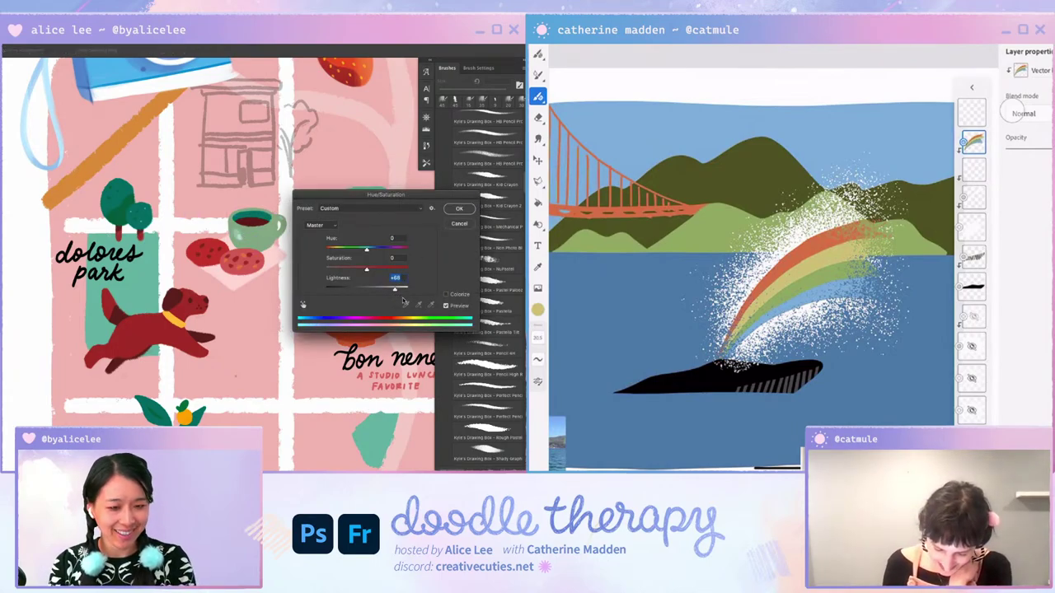
key(Return)
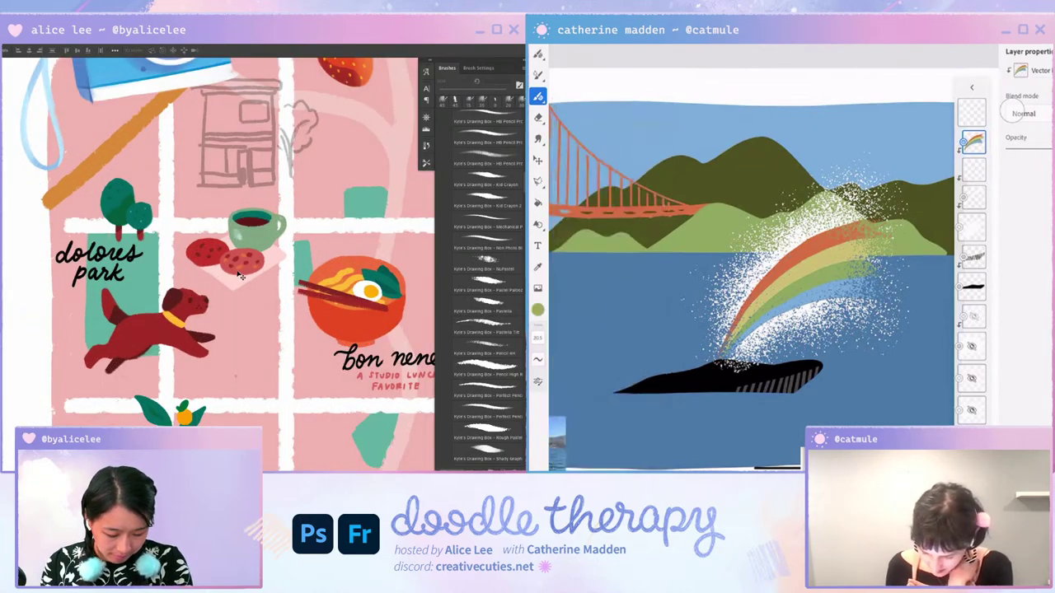
key(b)
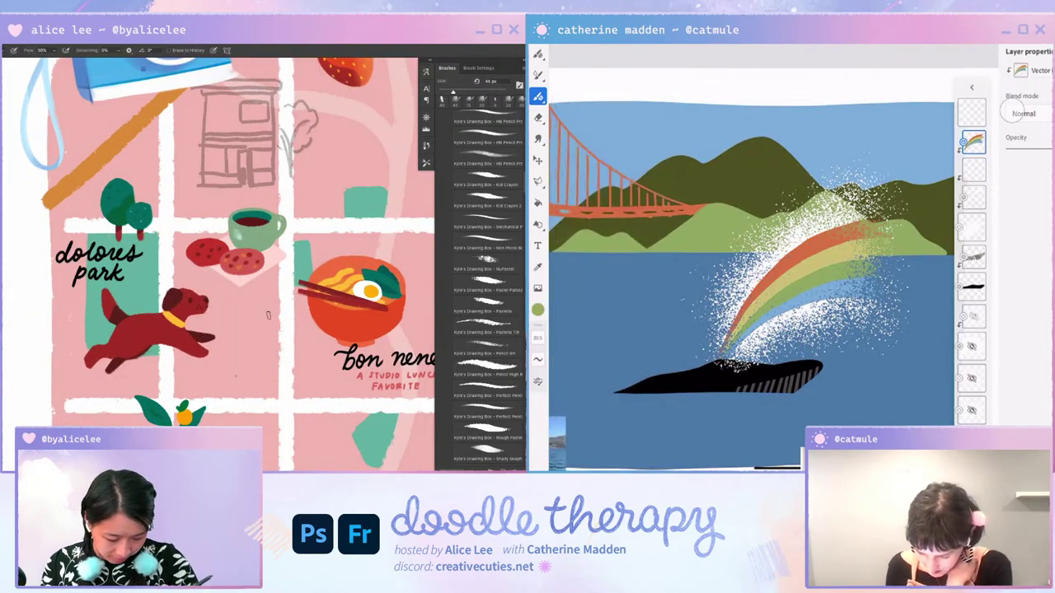
key(ctrl+0)
Step: Move the cup and cookies up-right, then drag the storefront sketch below Bon Nene and resize it
key(v)
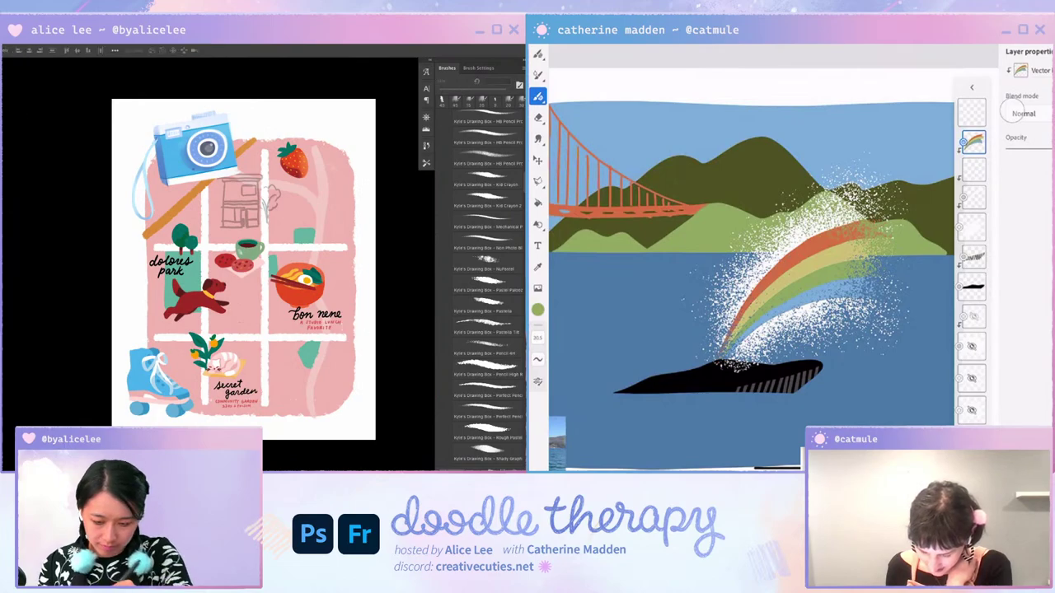
mouse_move(256, 247)
mouse_down()
mouse_move(283, 215)
mouse_move(260, 201)
mouse_up()
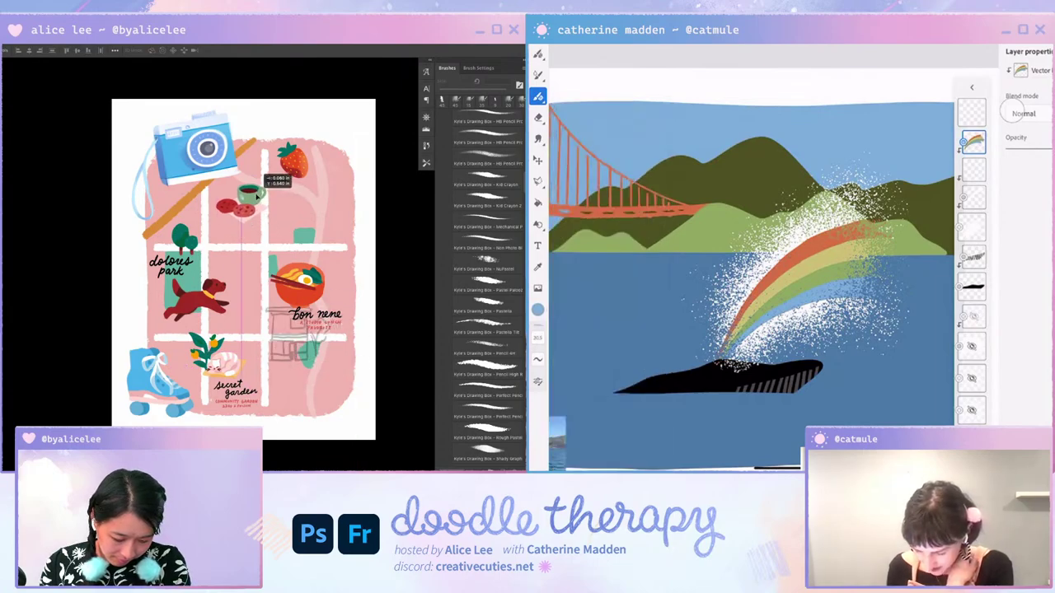
drag(260, 199, 269, 205)
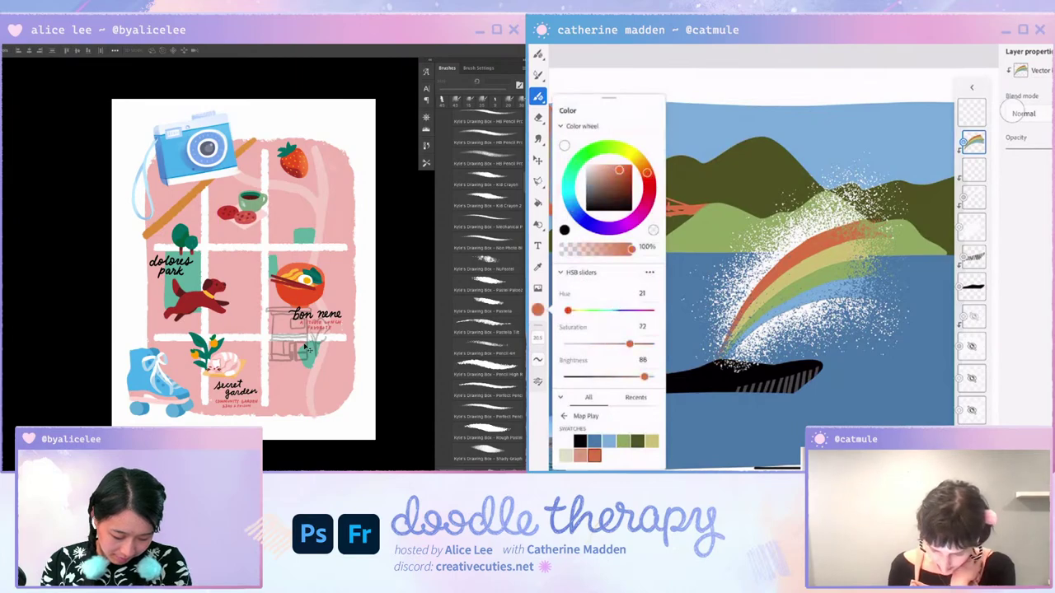
mouse_move(313, 318)
mouse_down()
mouse_move(280, 246)
mouse_move(291, 350)
mouse_up()
key(ctrl+t)
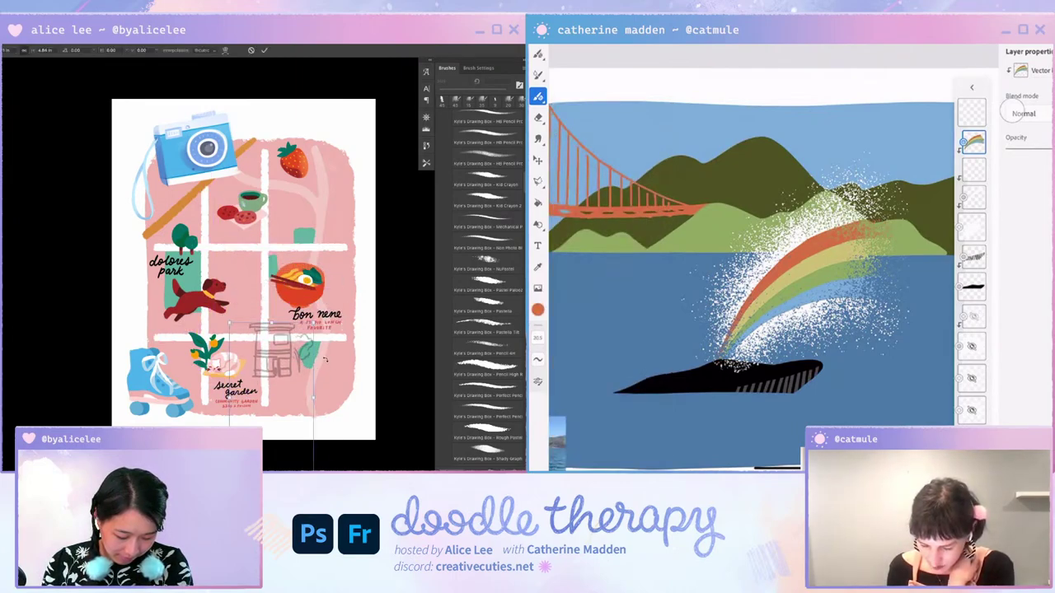
drag(318, 400, 307, 400)
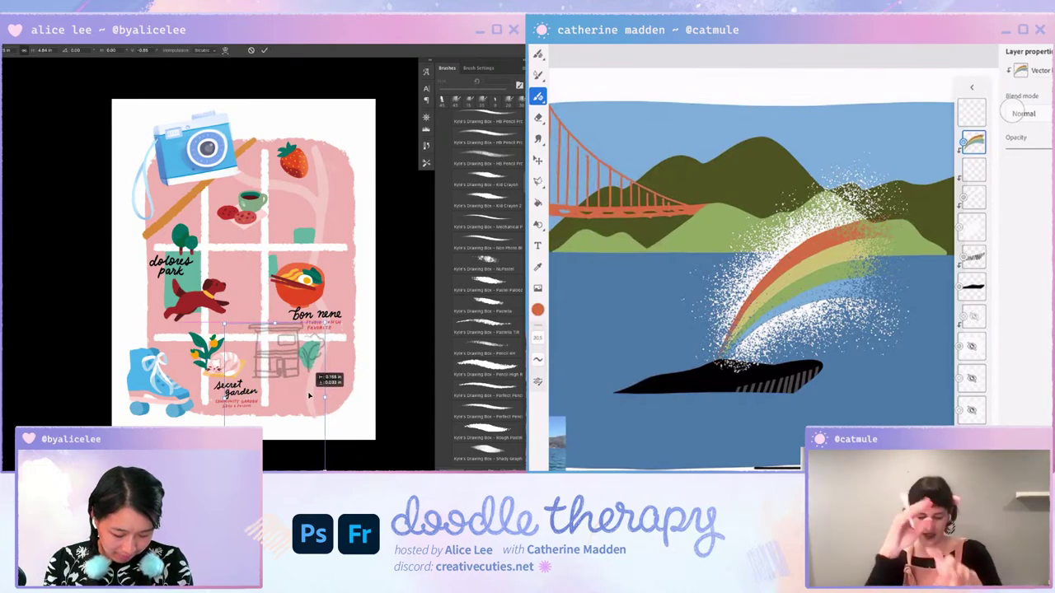
key(Return)
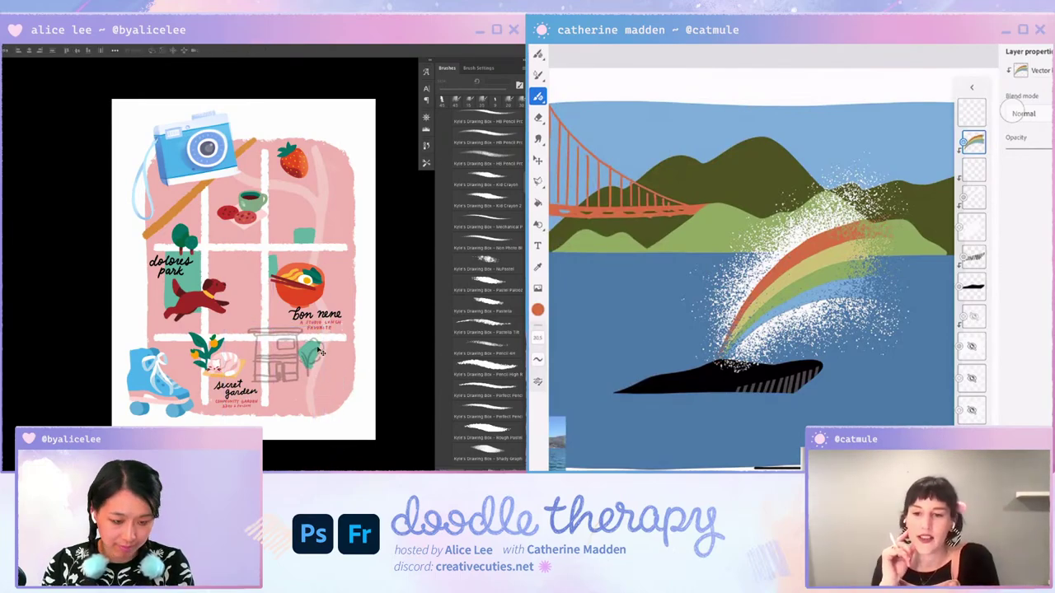
Step: Reposition the storefront sketch beside the green plant and Magic Wand-select the plant
scroll(320, 352, up, 2)
scroll(320, 330, down, 1)
key(ctrl+t)
drag(319, 285, 315, 290)
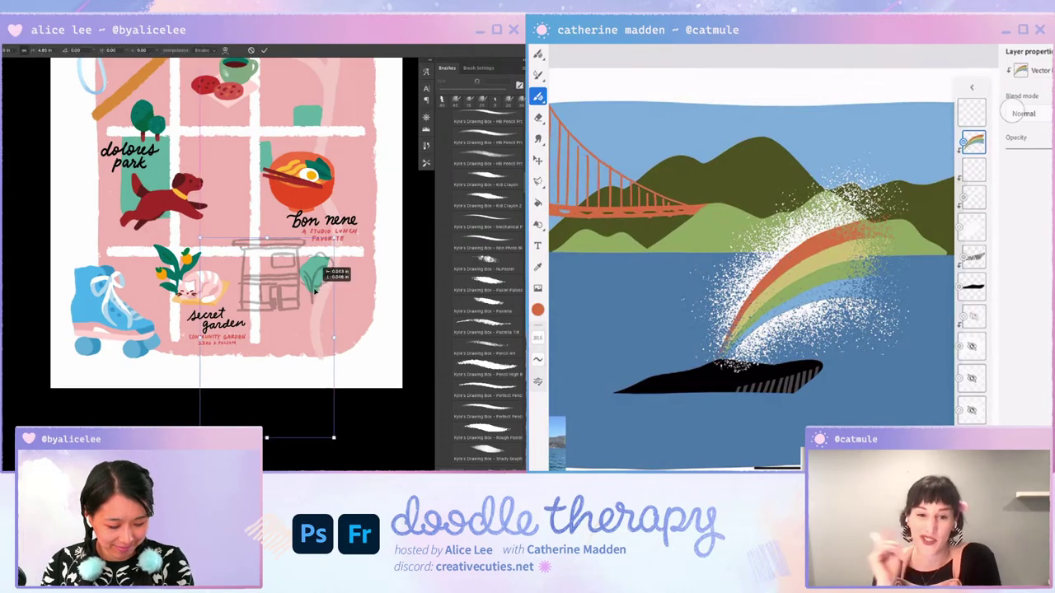
key(Return)
key(w)
click(313, 288)
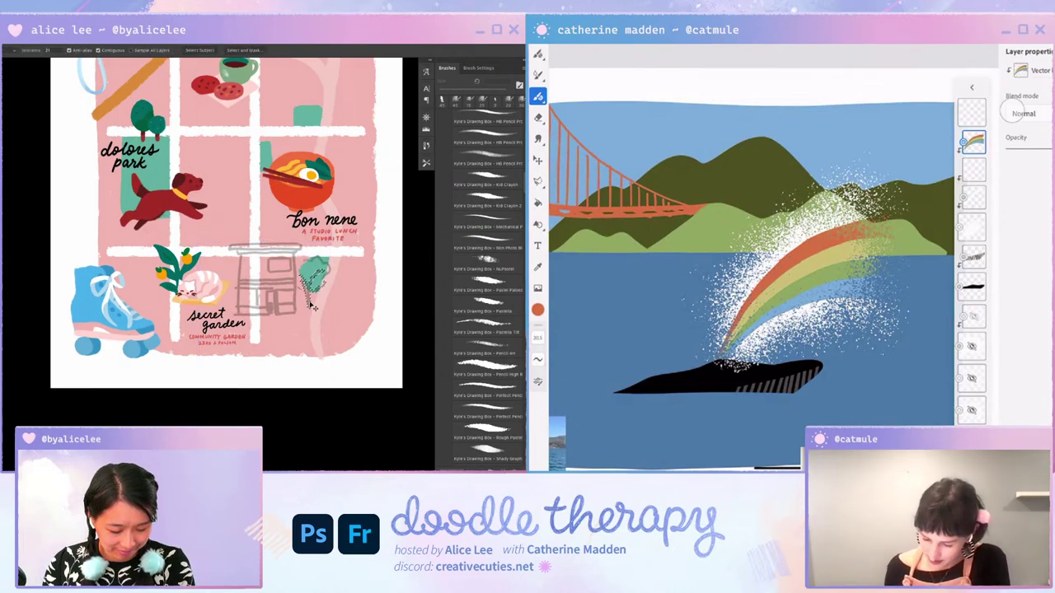
scroll(314, 307, up, 3)
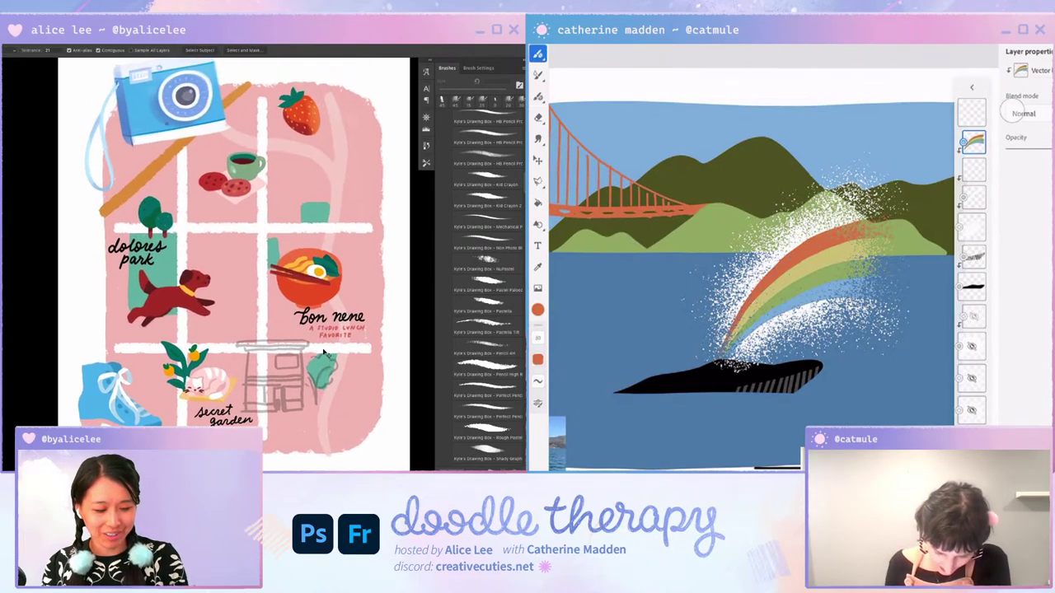
Step: Move the strawberry beside the camera, shifting it left and down with a slight tilt
key(v)
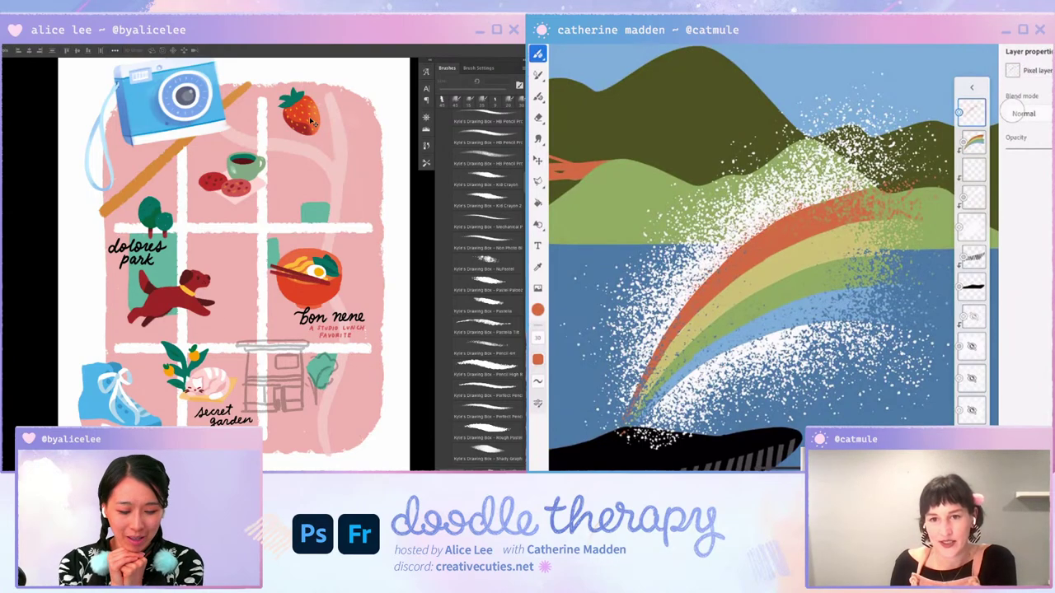
drag(309, 126, 136, 162)
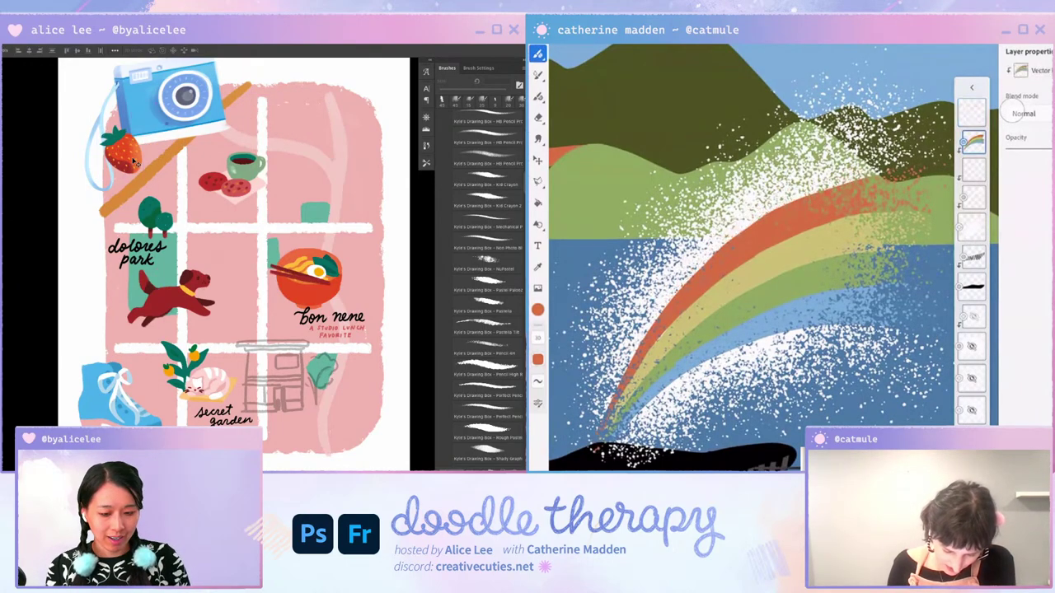
key(ctrl+t)
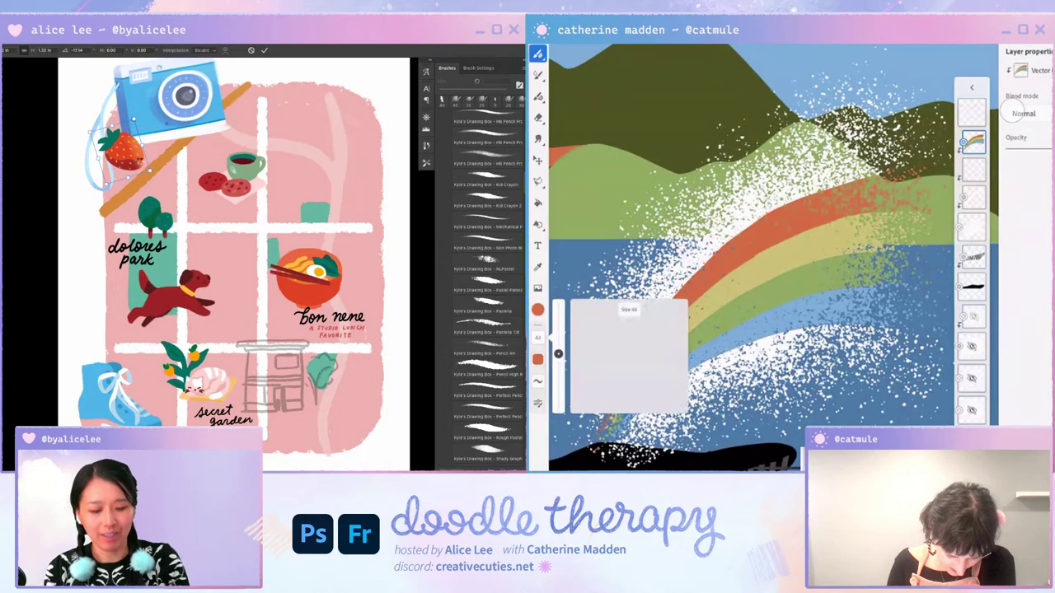
key(Return)
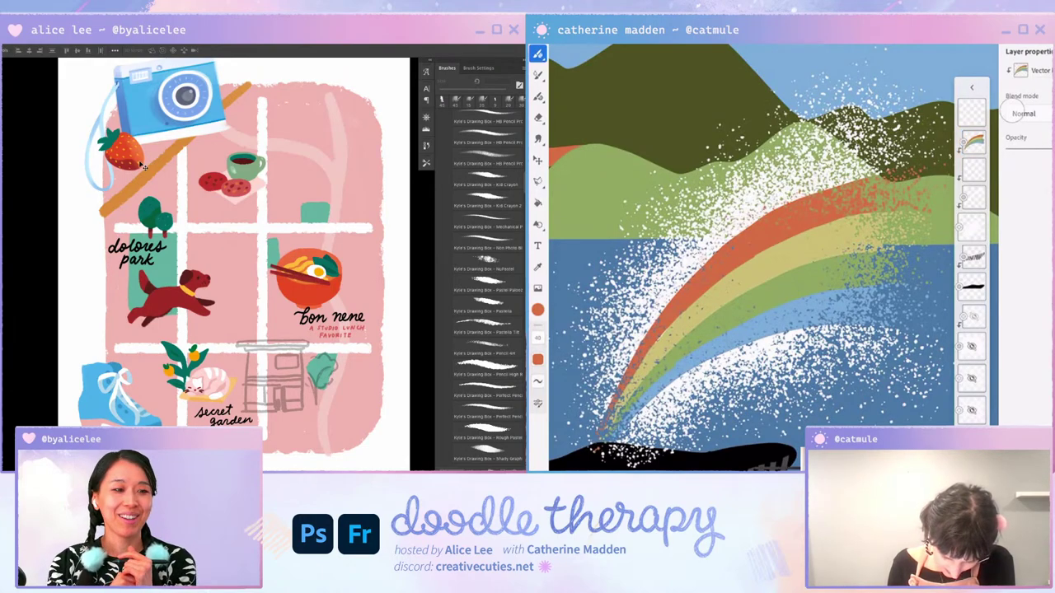
click(972, 111)
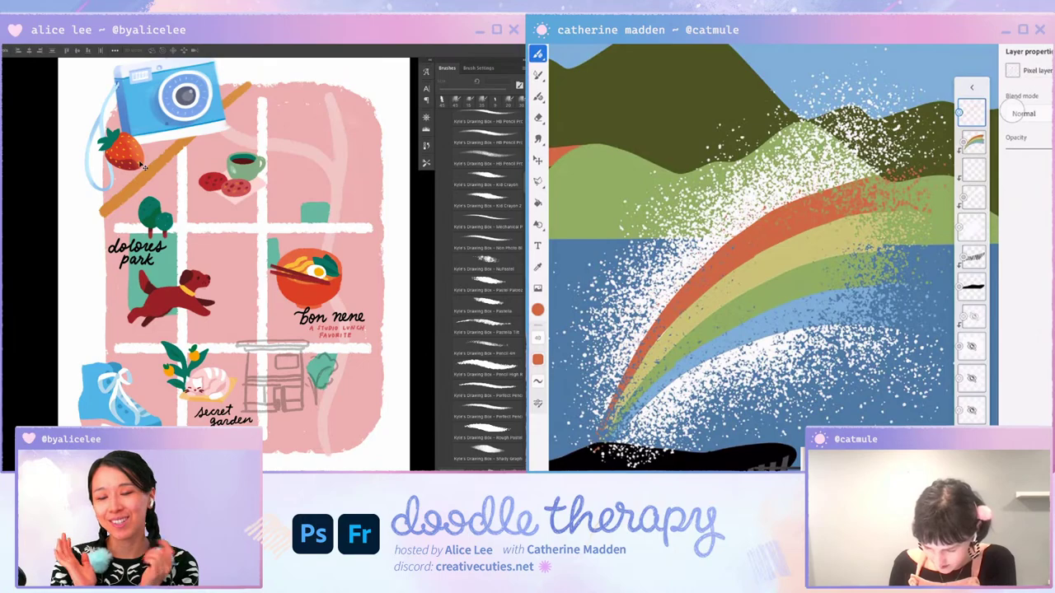
scroll(752, 256, up, 2)
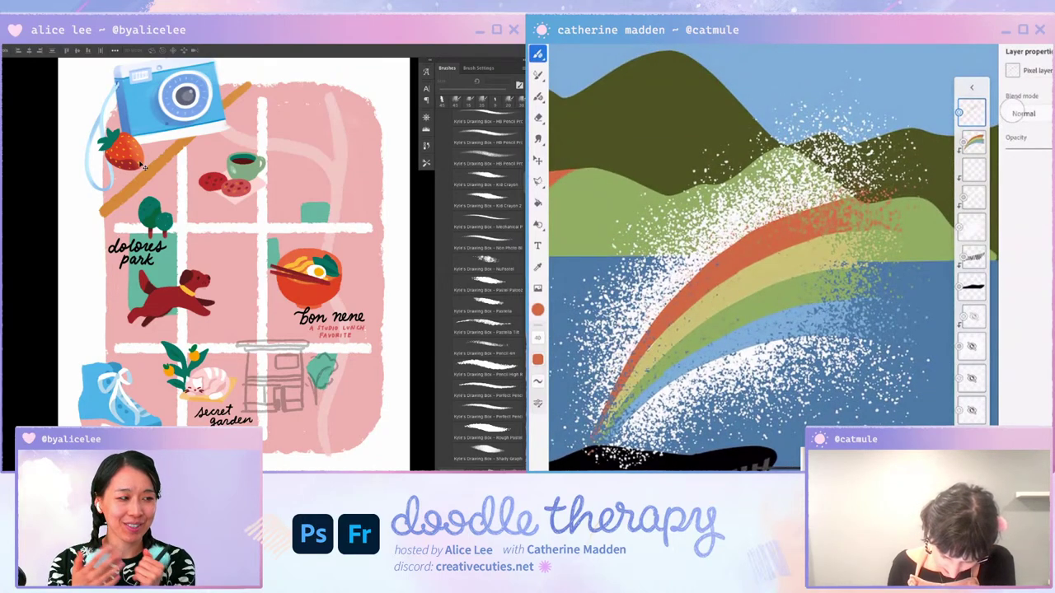
drag(145, 167, 127, 167)
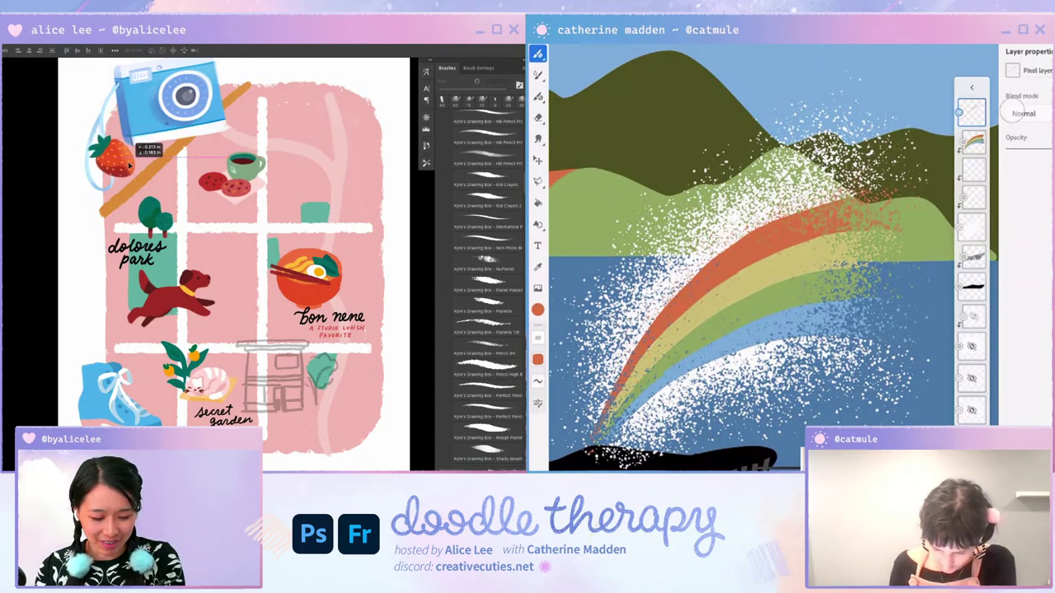
Step: Drag the pencil storefront sketch and its tree into the map's upper-right corner
drag(746, 225, 684, 281)
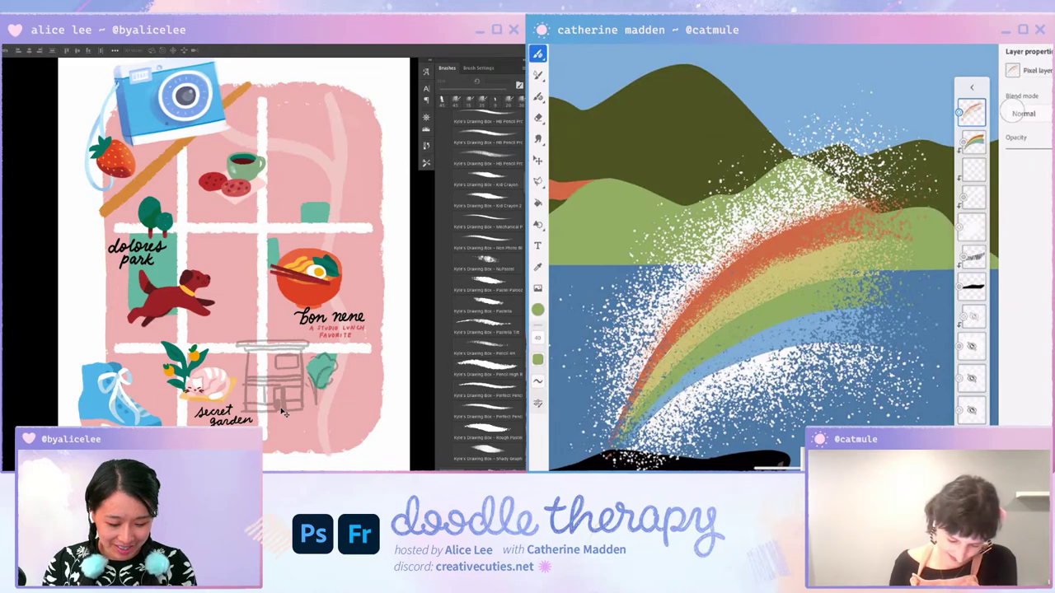
click(537, 309)
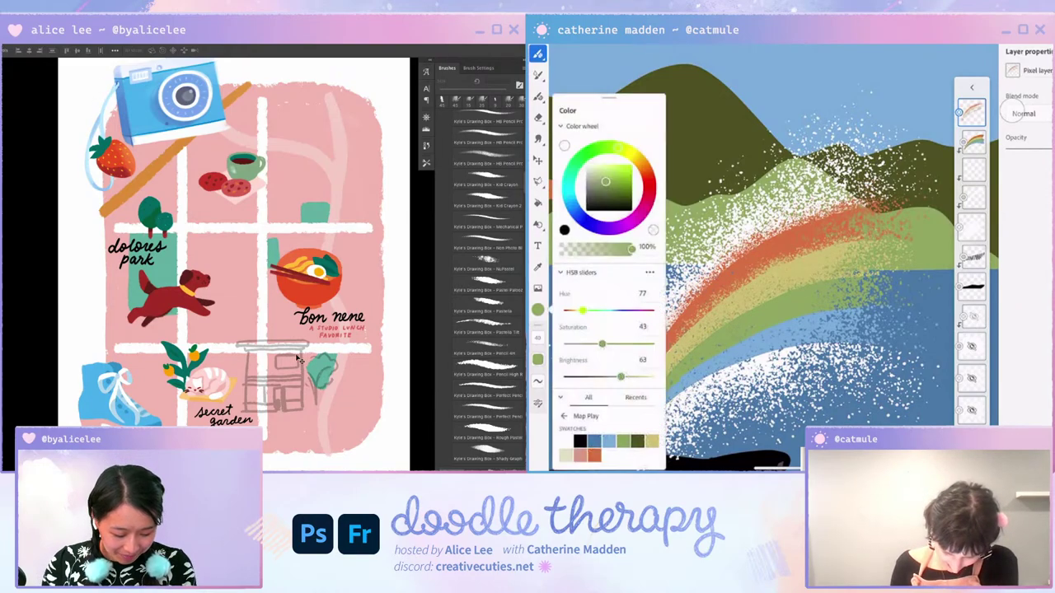
mouse_move(299, 360)
mouse_down()
mouse_move(344, 132)
mouse_move(333, 145)
mouse_move(332, 134)
mouse_up()
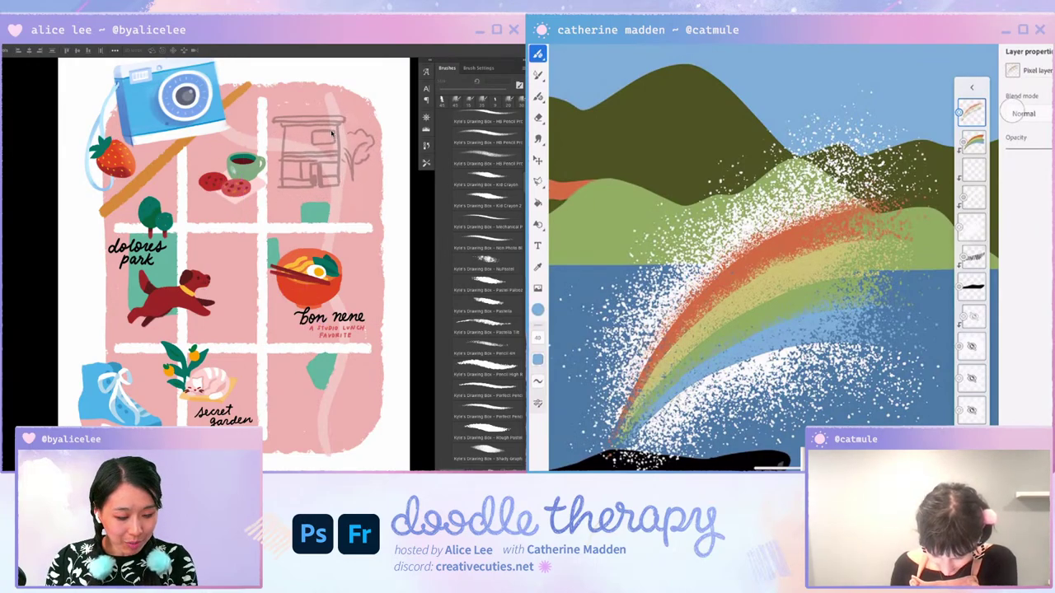
Step: Free-transform the building sketch to fine-tune its size and position
key(ctrl+t)
mouse_move(355, 140)
mouse_down()
mouse_move(369, 146)
mouse_move(364, 159)
mouse_up()
key(Return)
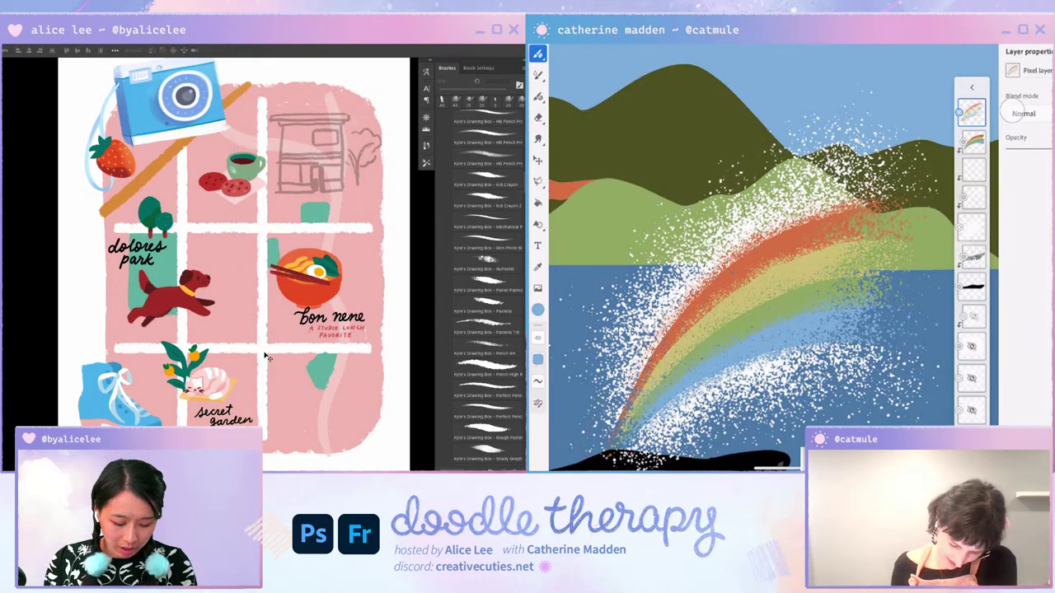
Step: Nudge the sleeping cat group near the secret garden slightly to the right
scroll(741, 272, down, 5)
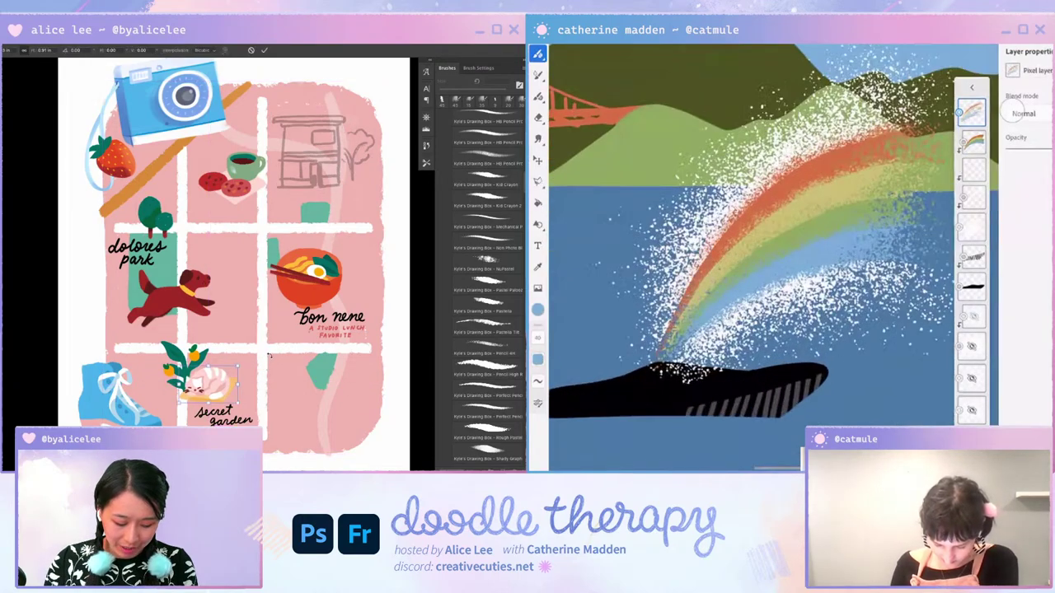
key(ctrl+t)
key(Return)
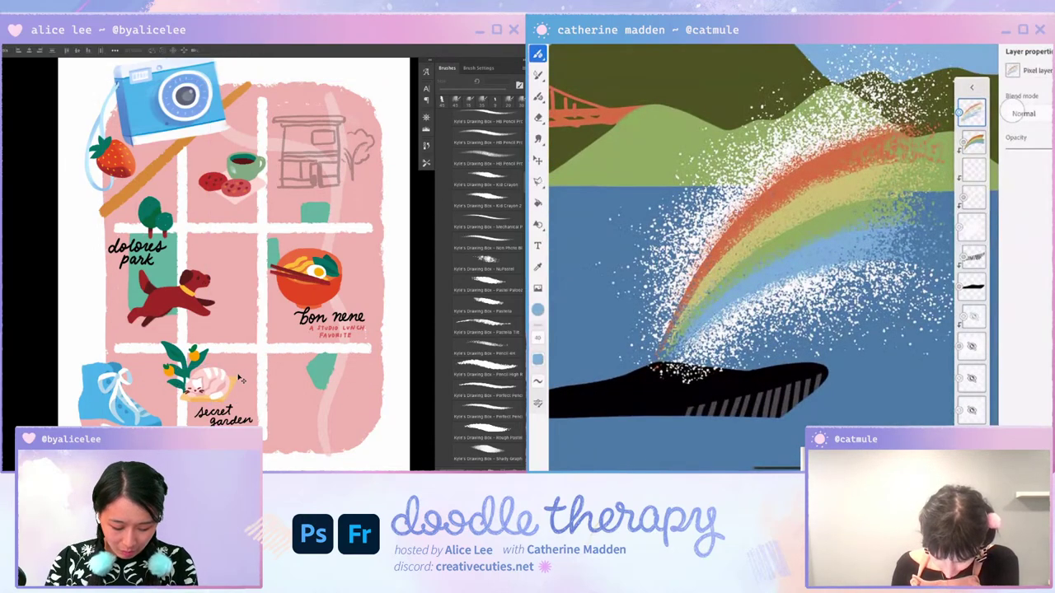
key(ctrl+t)
click(538, 309)
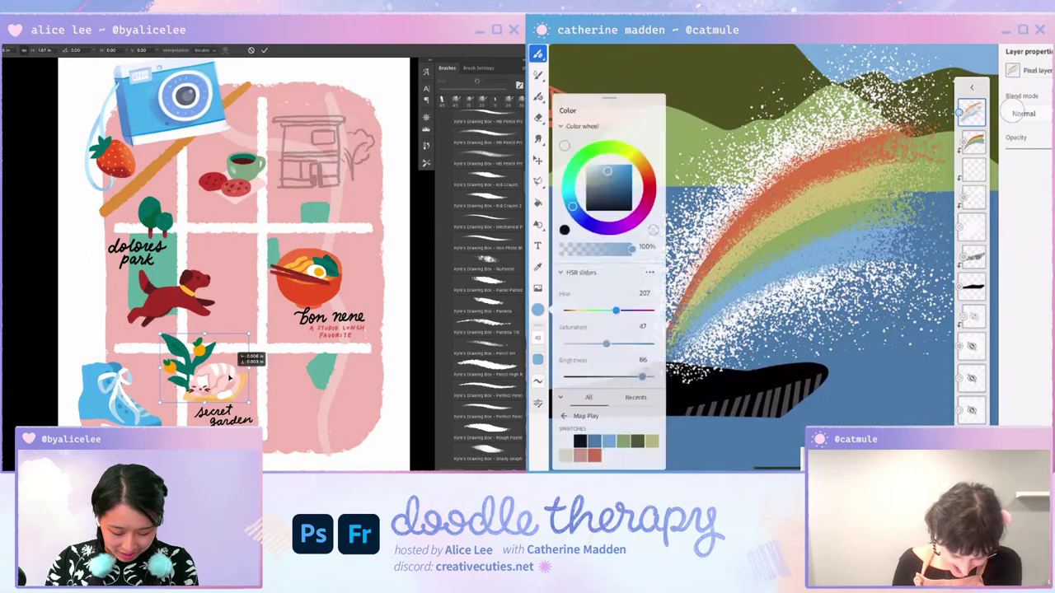
drag(227, 376, 235, 375)
key(Return)
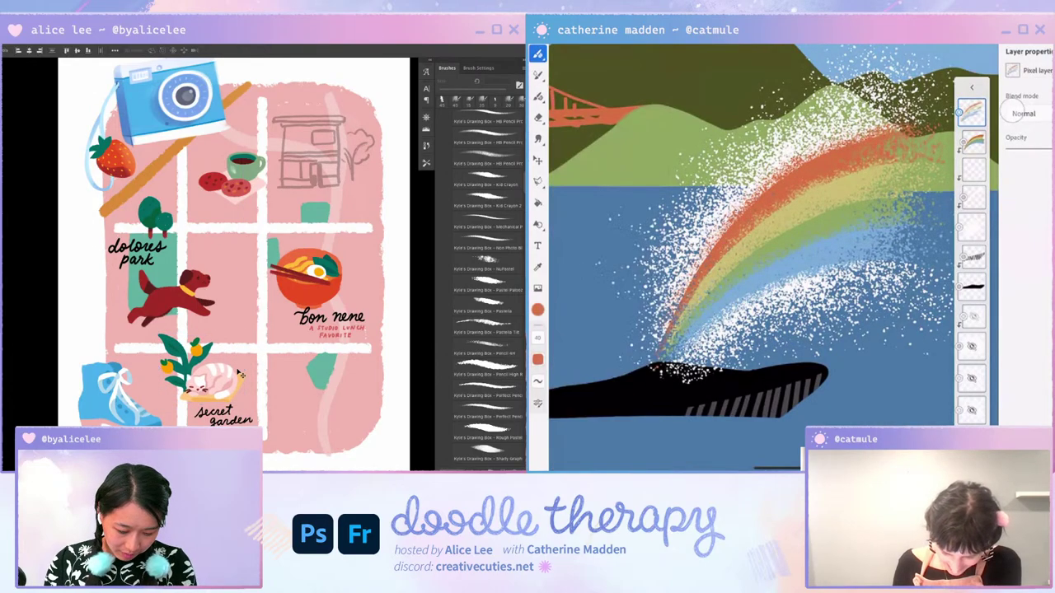
Step: Move the blue roller skate from beside the secret garden to the map's bottom-right corner
scroll(375, 280, down, 3)
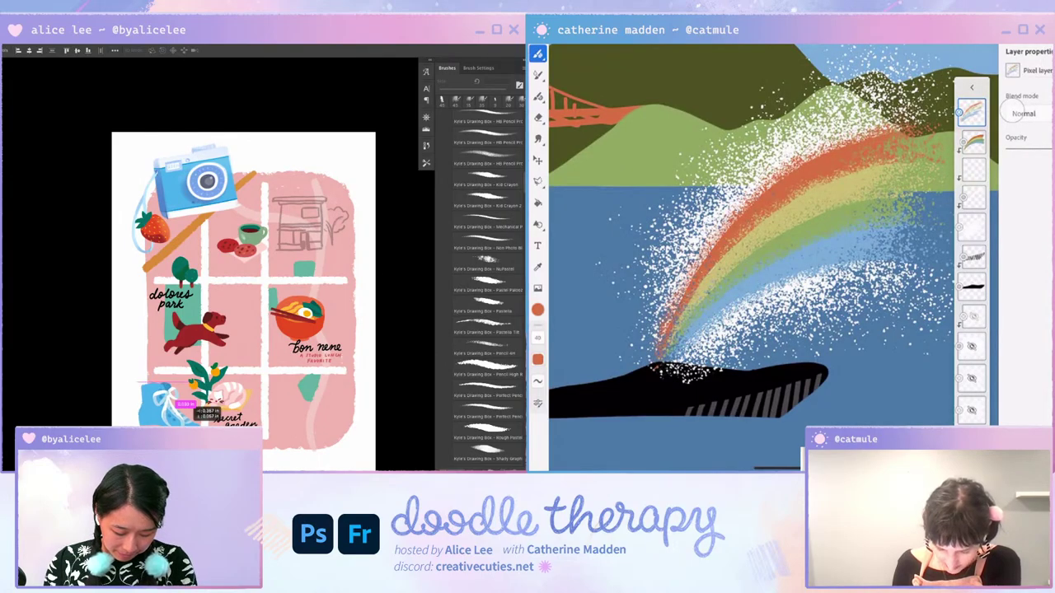
mouse_move(181, 412)
mouse_down()
mouse_move(366, 419)
mouse_move(361, 439)
mouse_move(350, 422)
mouse_up()
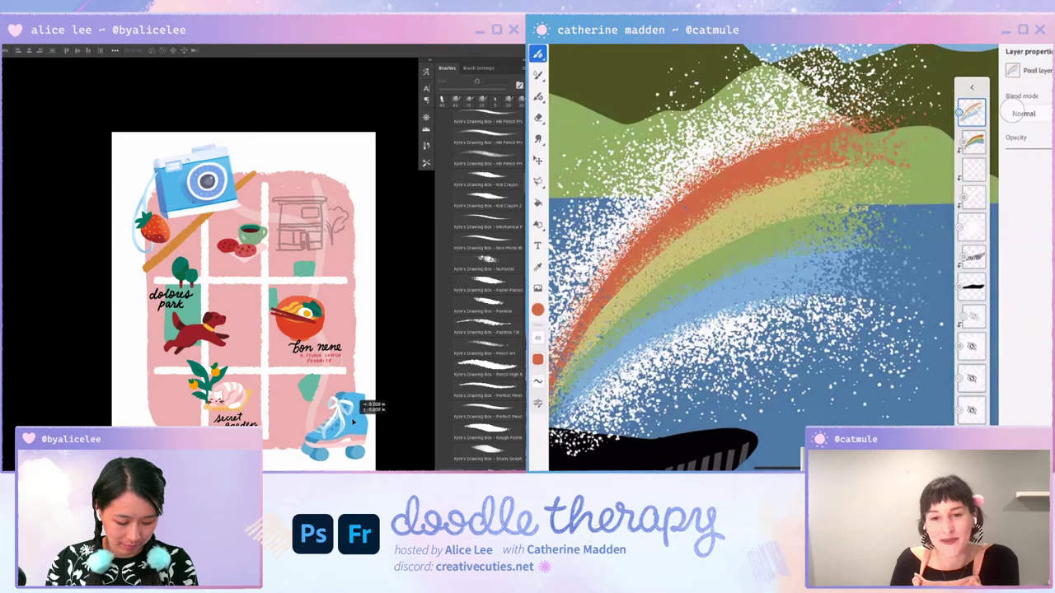
scroll(356, 391, down, 1)
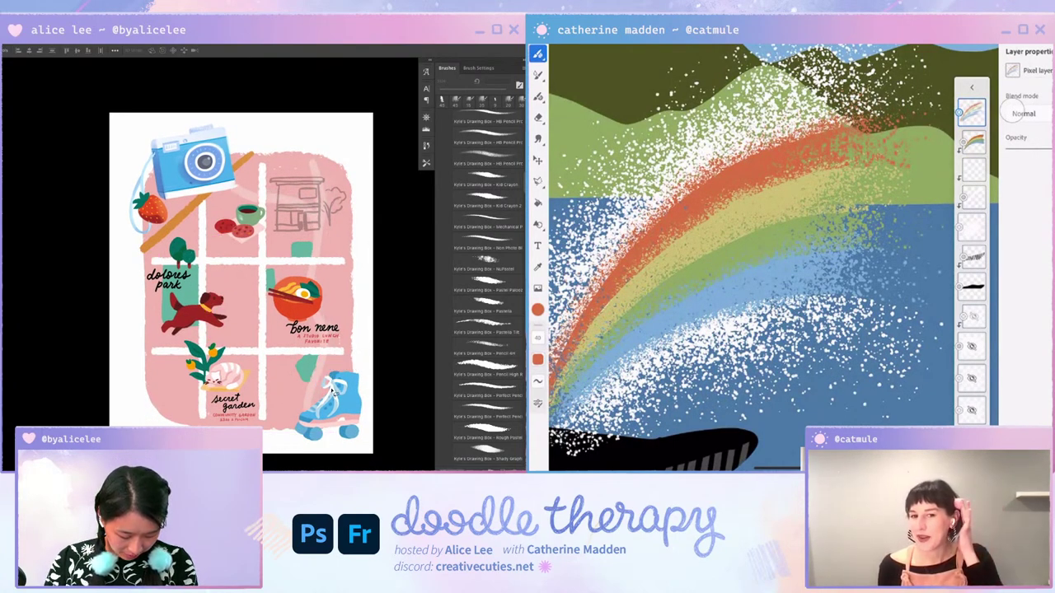
mouse_move(349, 370)
mouse_down()
mouse_move(298, 393)
mouse_move(134, 319)
mouse_up()
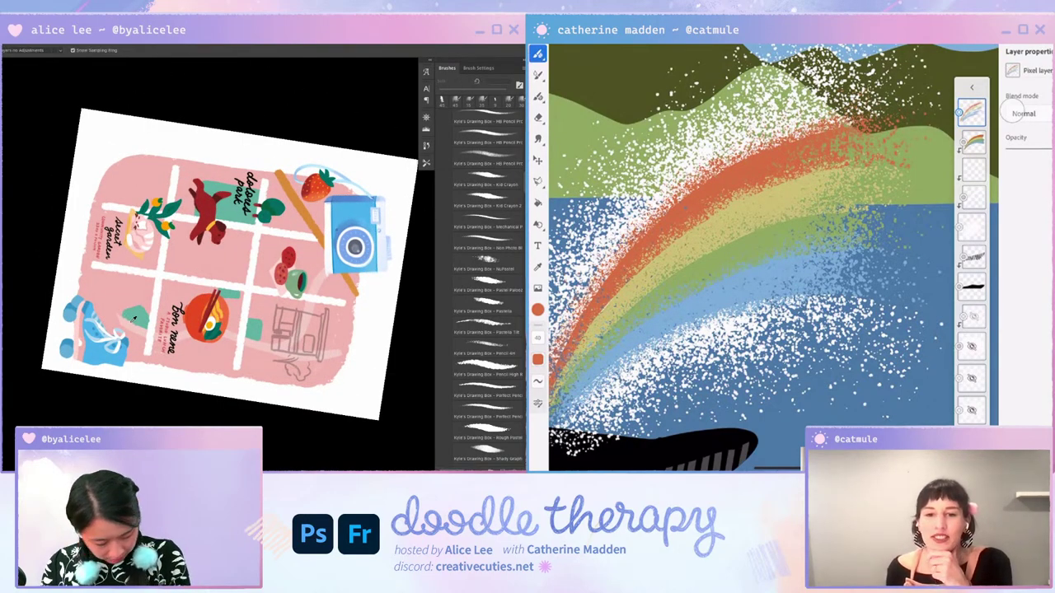
key(Escape)
scroll(325, 197, up, 3)
scroll(325, 197, up, 2)
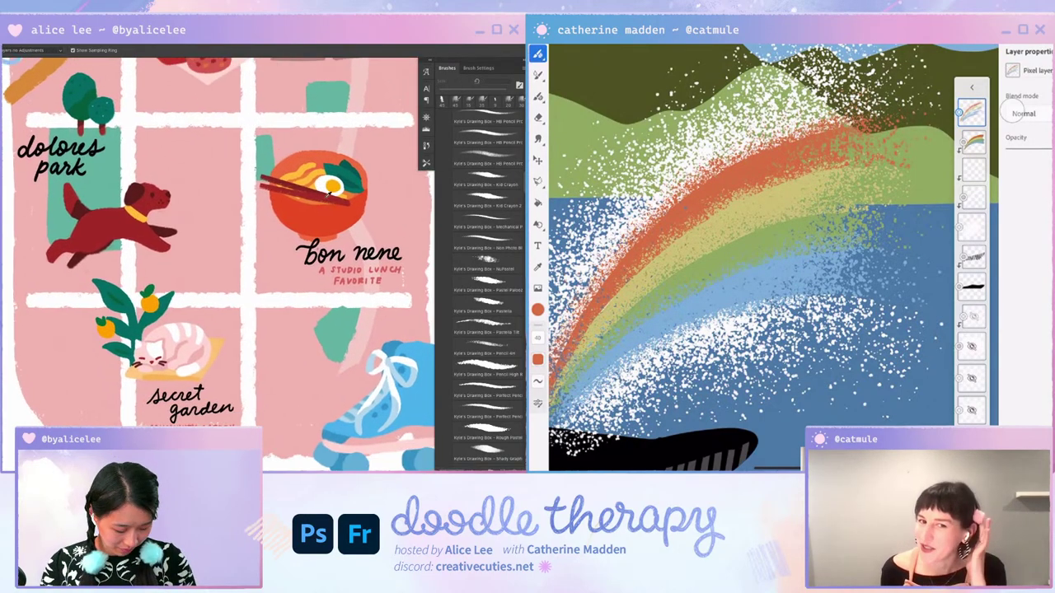
key(b)
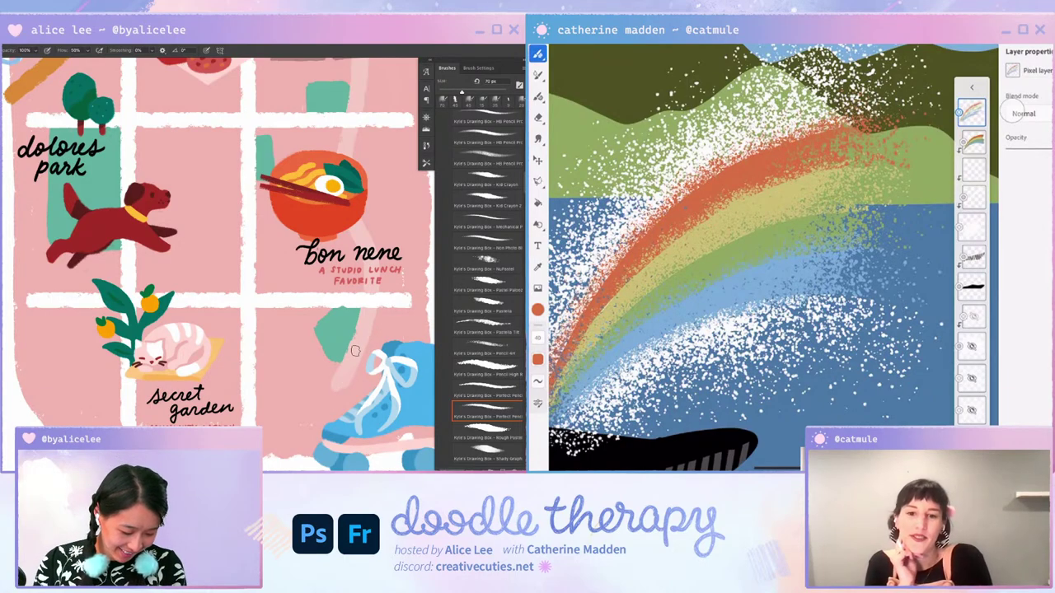
key(e)
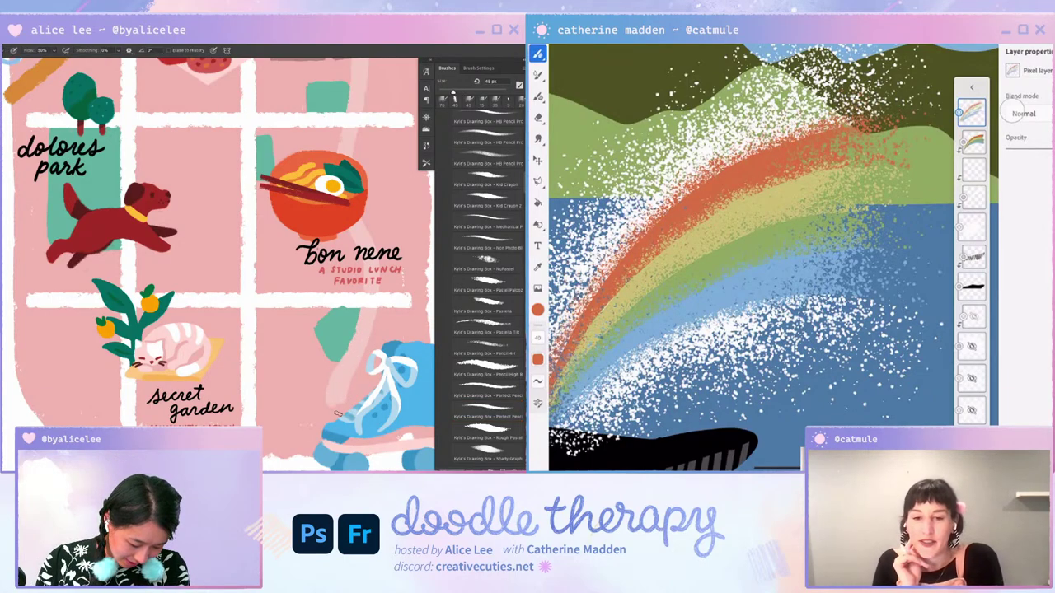
key(l)
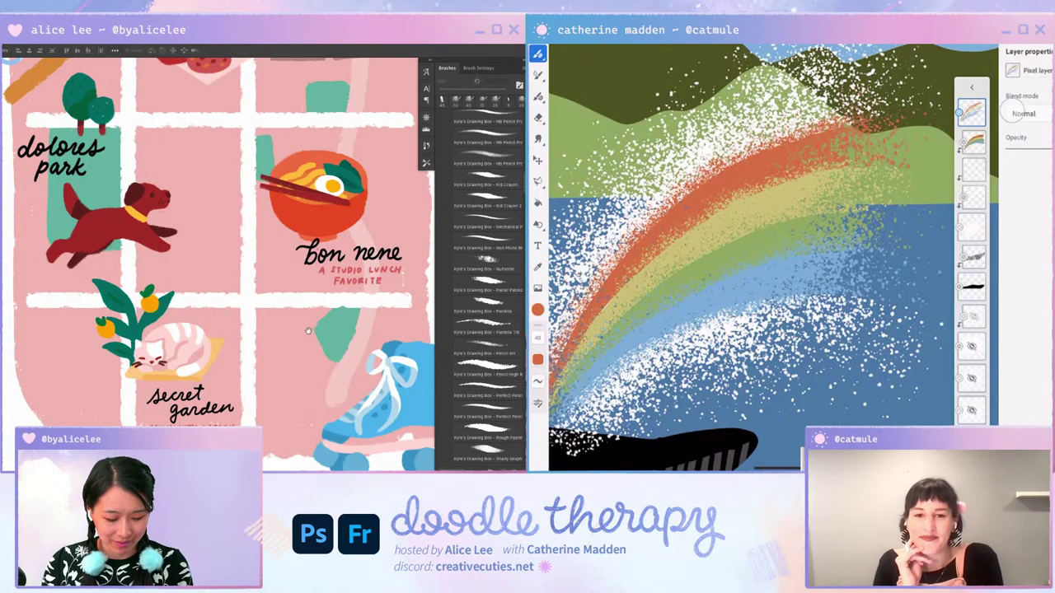
scroll(308, 330, down, 1)
scroll(305, 272, down, 1)
scroll(302, 215, down, 1)
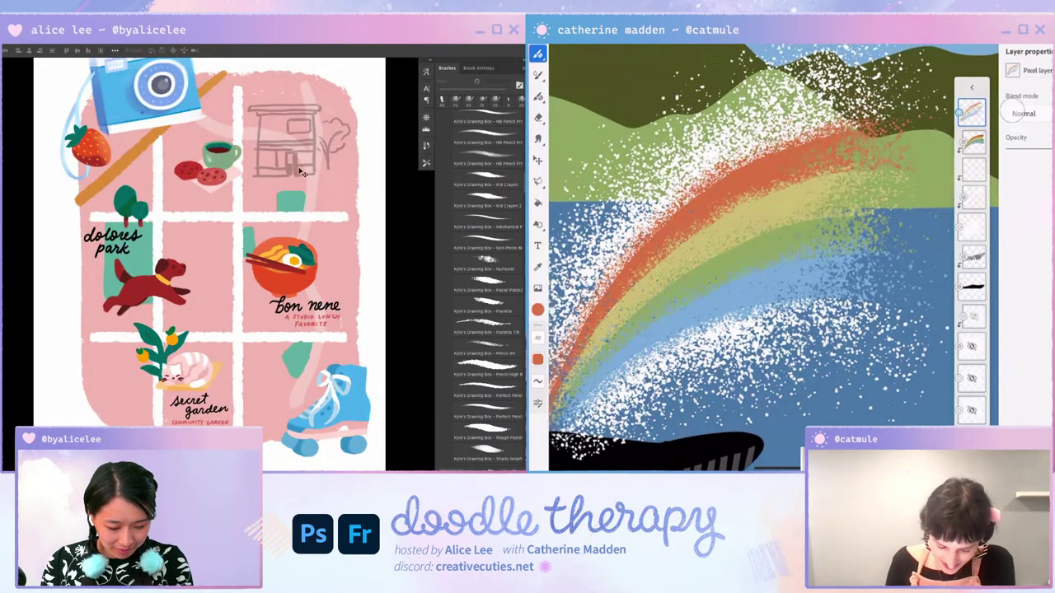
Step: Move the cup and cookies beside the secret garden and the building sketch into the top-middle block
mouse_move(225, 182)
mouse_down()
mouse_move(115, 402)
mouse_move(134, 416)
mouse_up()
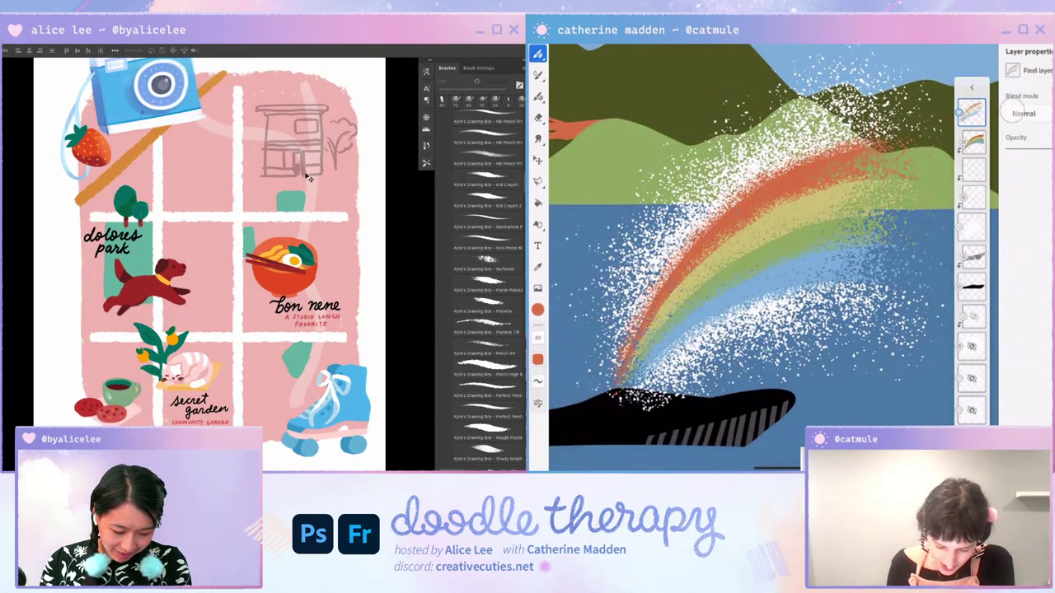
drag(309, 177, 210, 237)
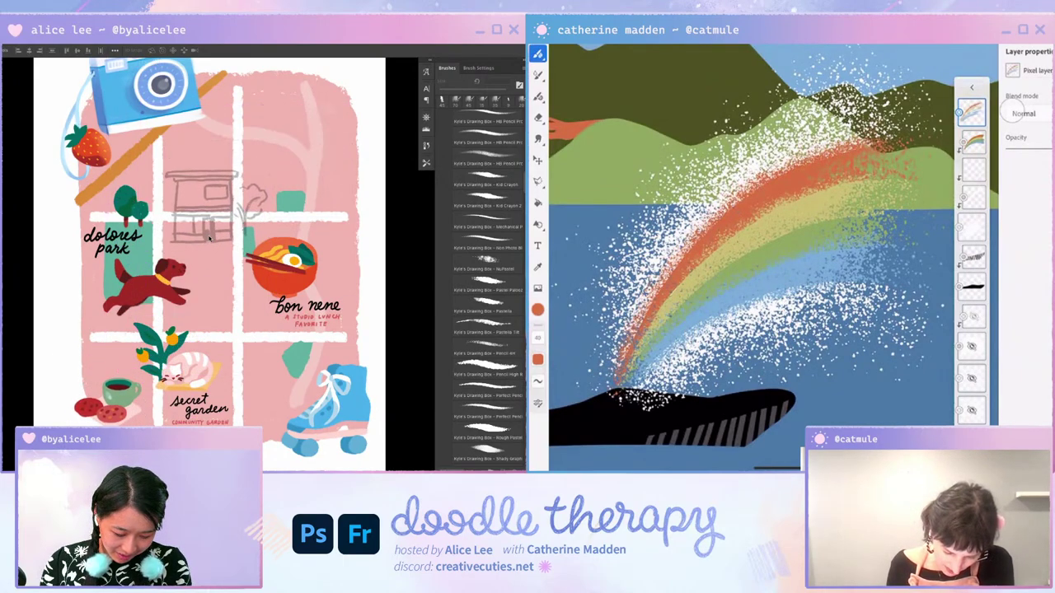
click(537, 309)
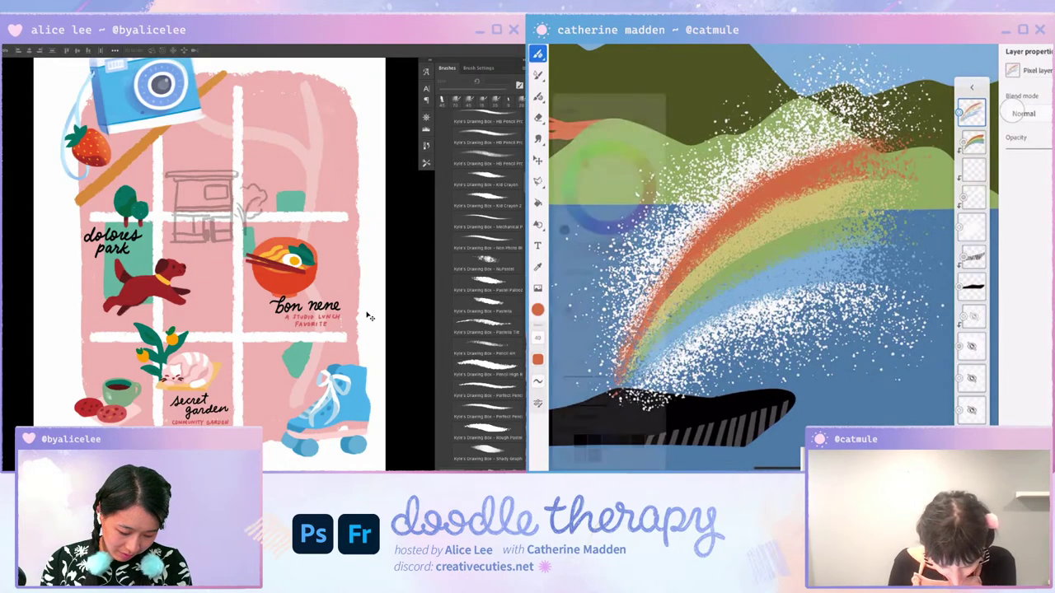
click(652, 441)
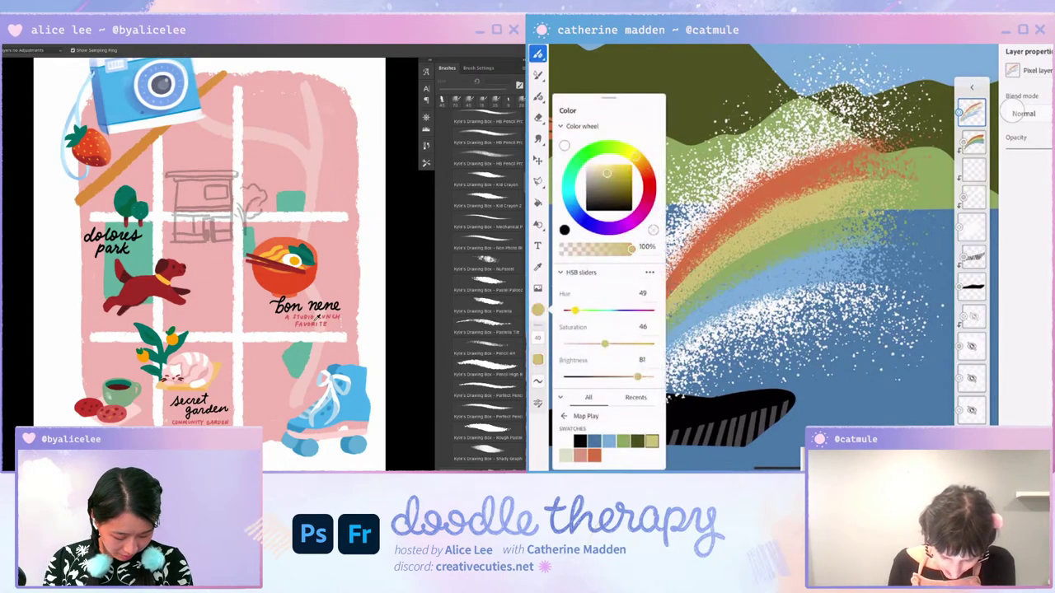
Step: Choose a different brush preset for painting
click(486, 413)
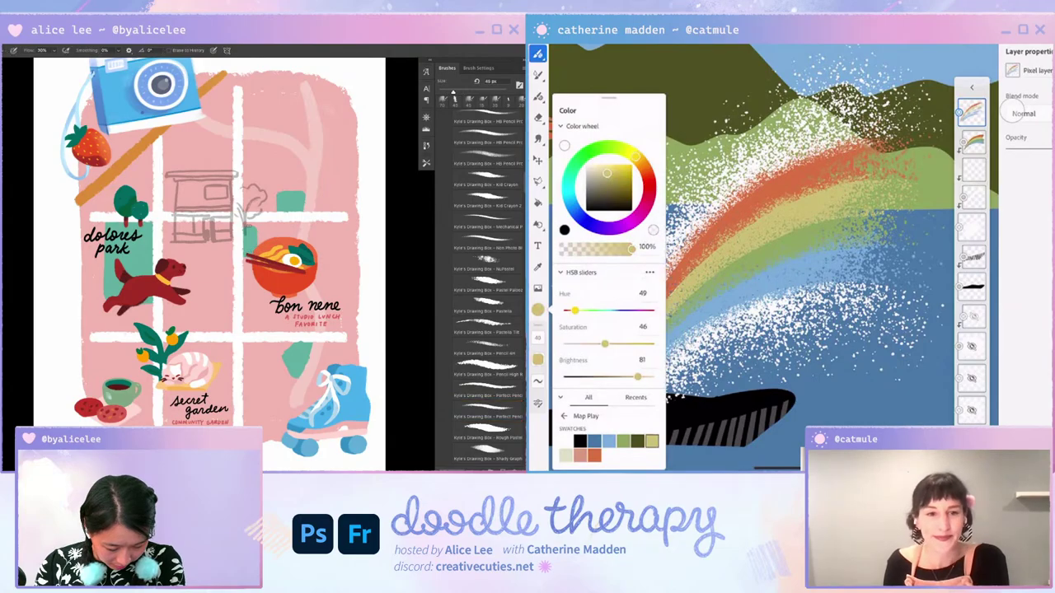
scroll(824, 247, up, 2)
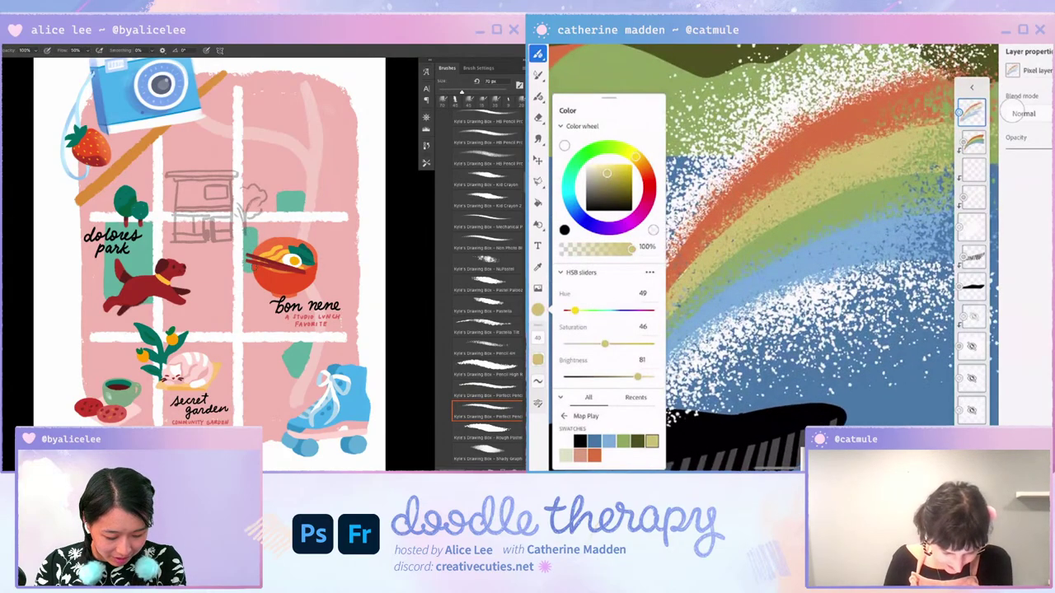
click(537, 54)
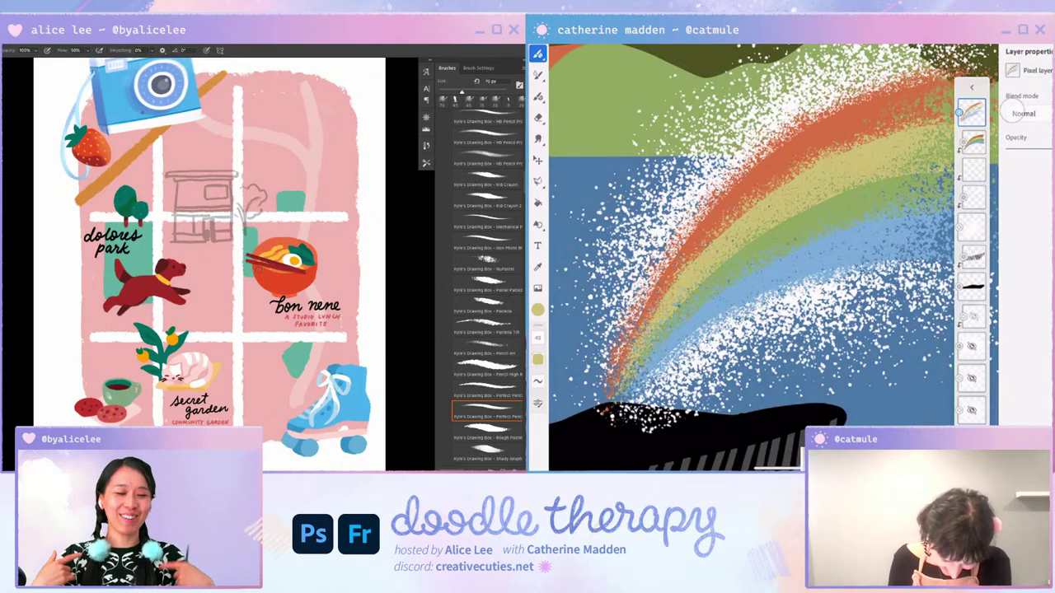
click(538, 309)
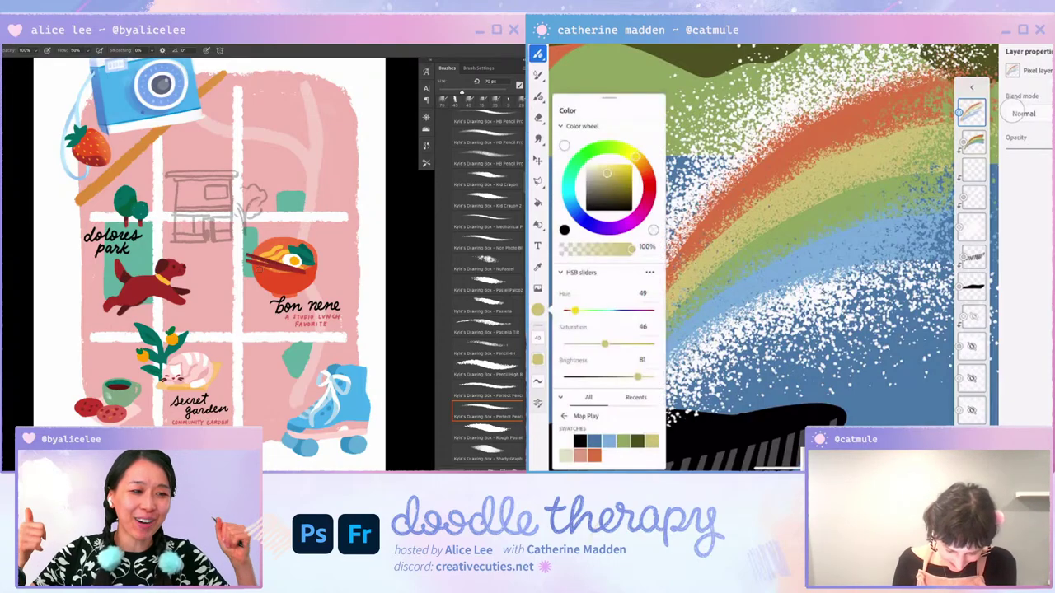
click(624, 440)
click(537, 309)
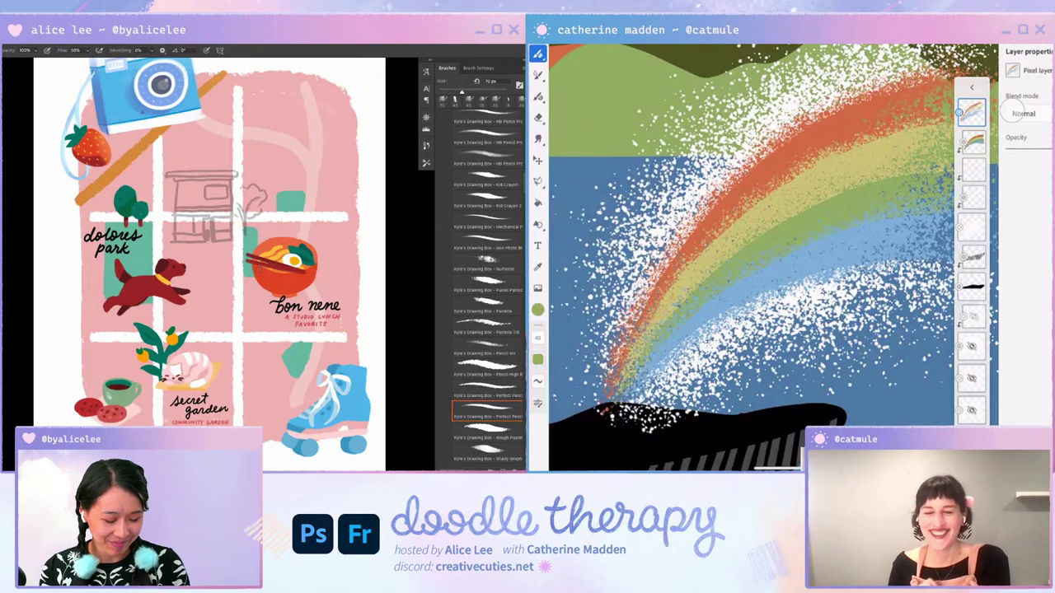
Step: Commit the green block's Free Transform placement beside the storefront sketch and deselect it
key(r)
drag(338, 319, 350, 261)
scroll(330, 256, up, 3)
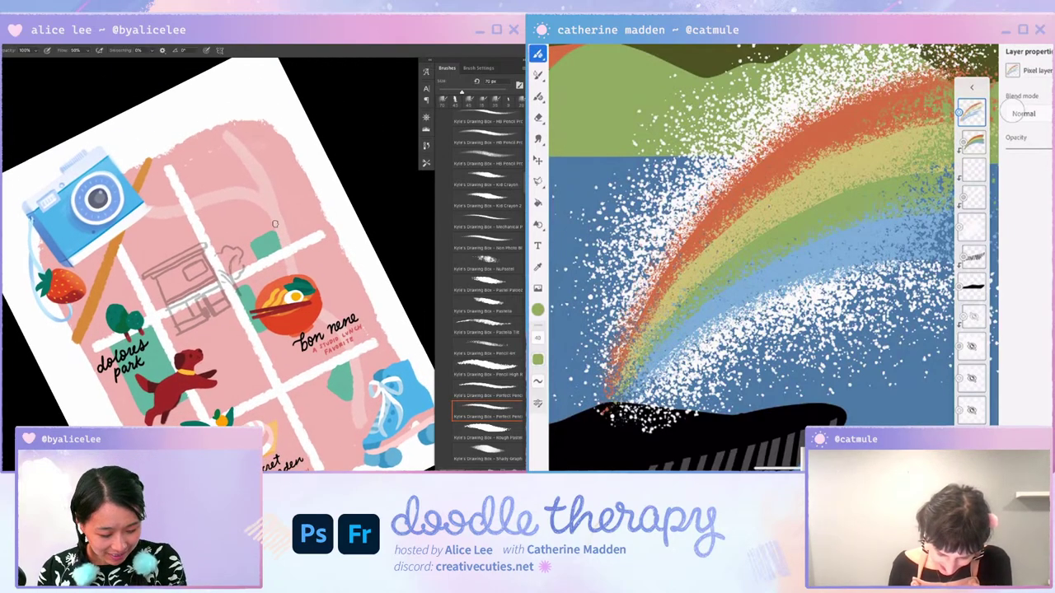
key(Escape)
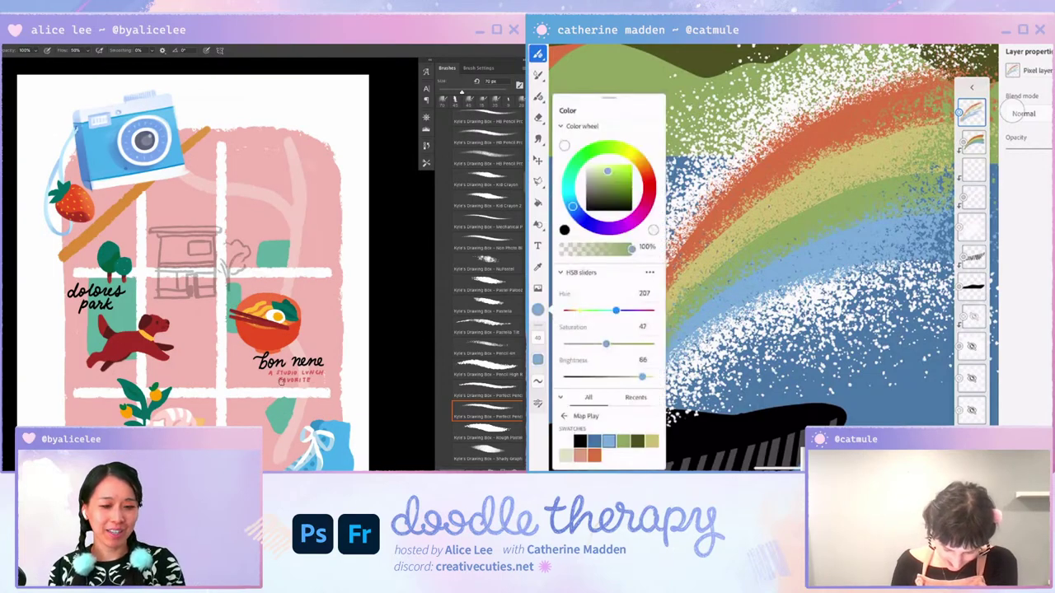
key(ctrl+t)
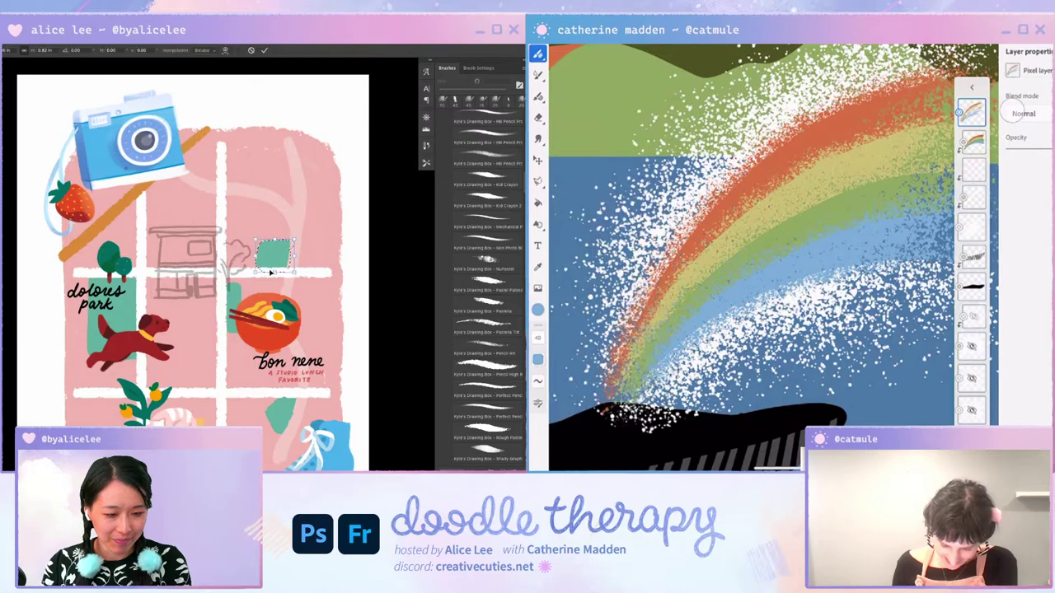
key(Return)
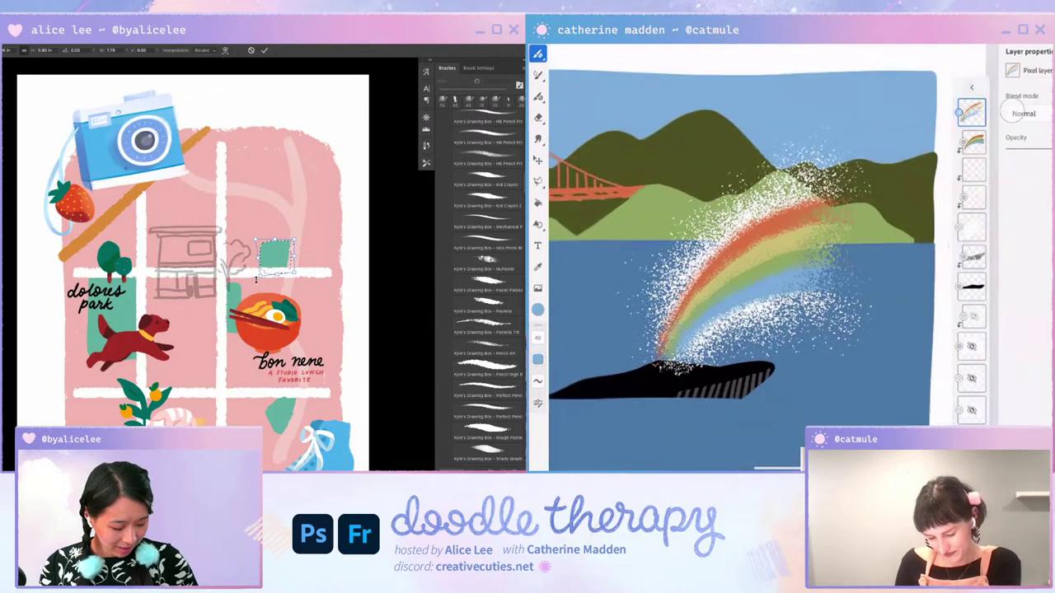
key(w)
key(ctrl+d)
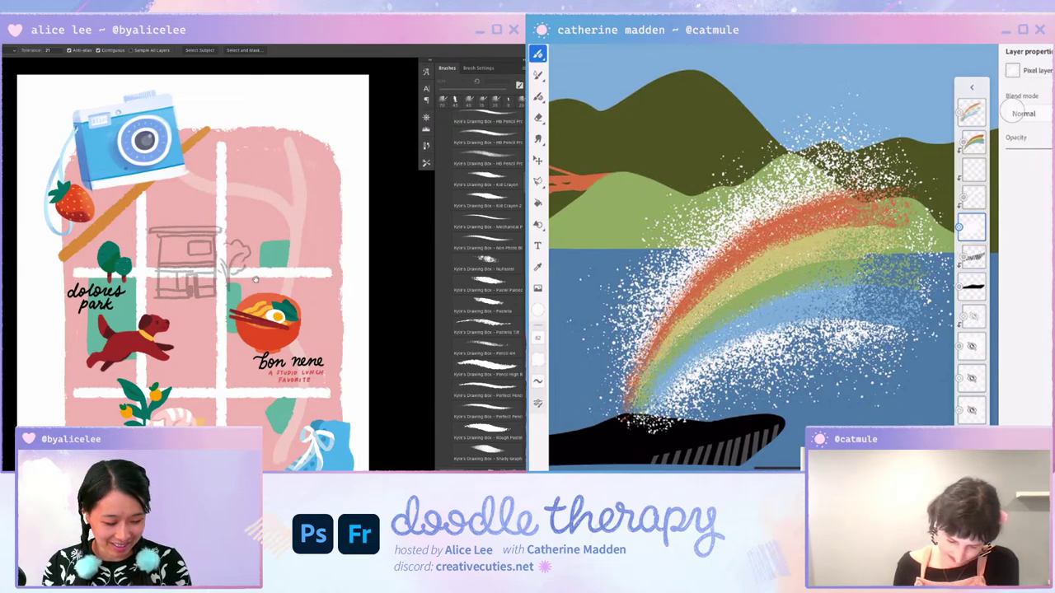
Step: Briefly show then hide the street-map reference, and brush a green patch near the top-right edge
scroll(256, 280, down, 1)
key(b)
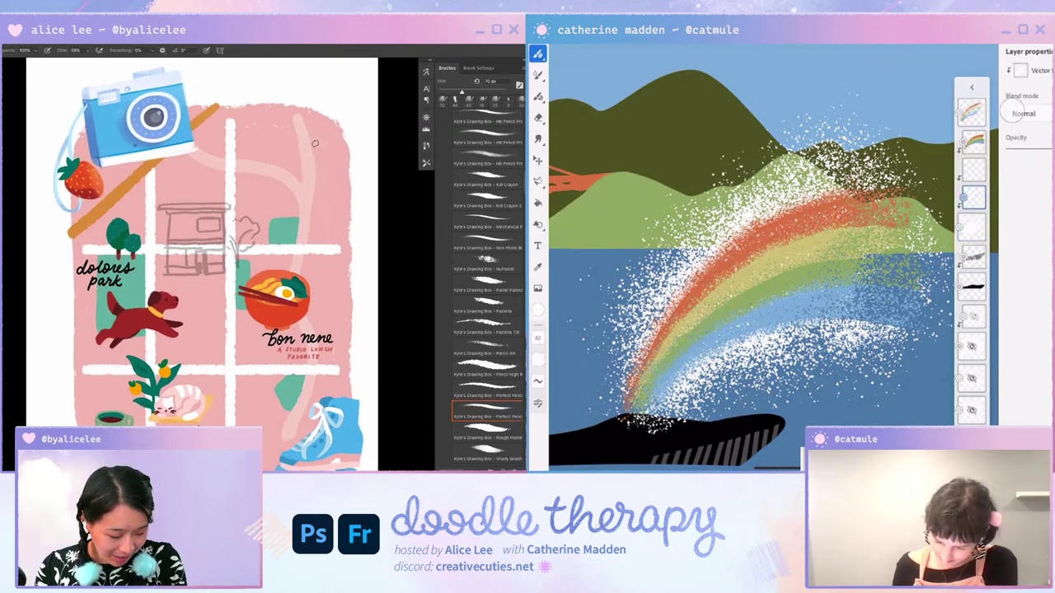
click(973, 170)
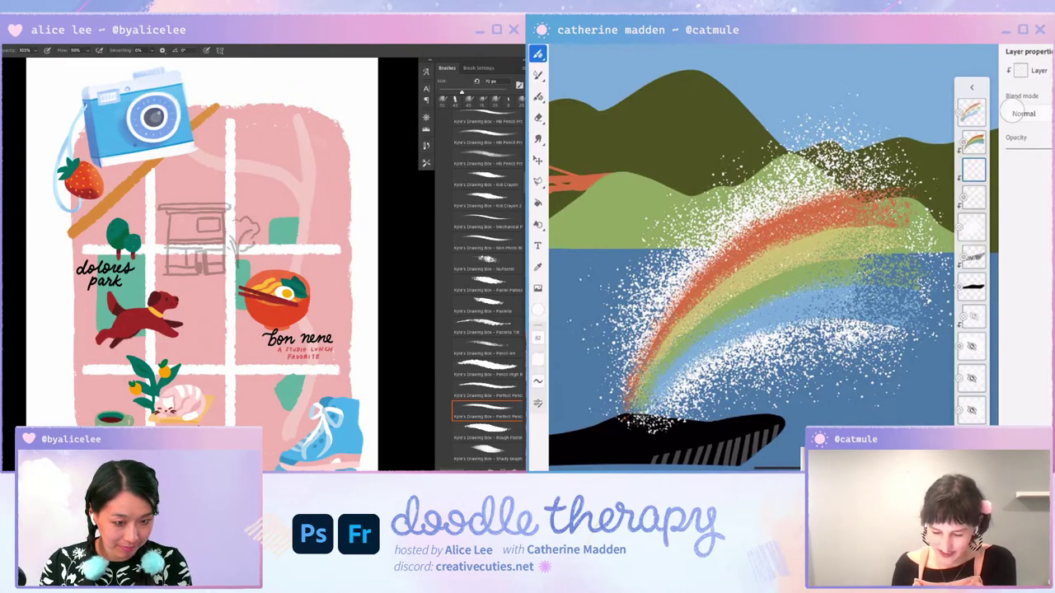
key(ctrl+v)
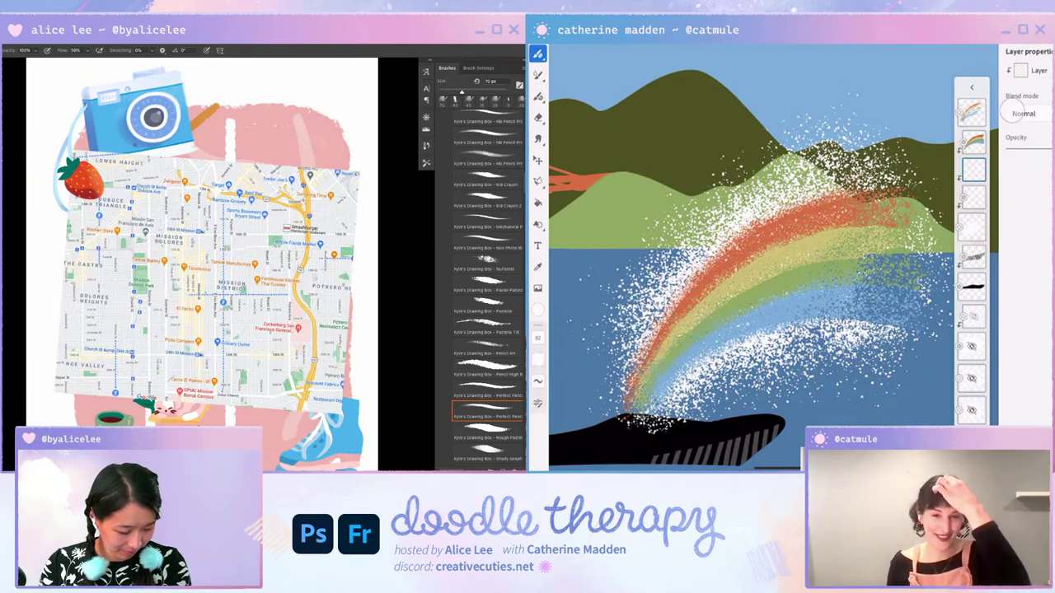
key(ctrl+z)
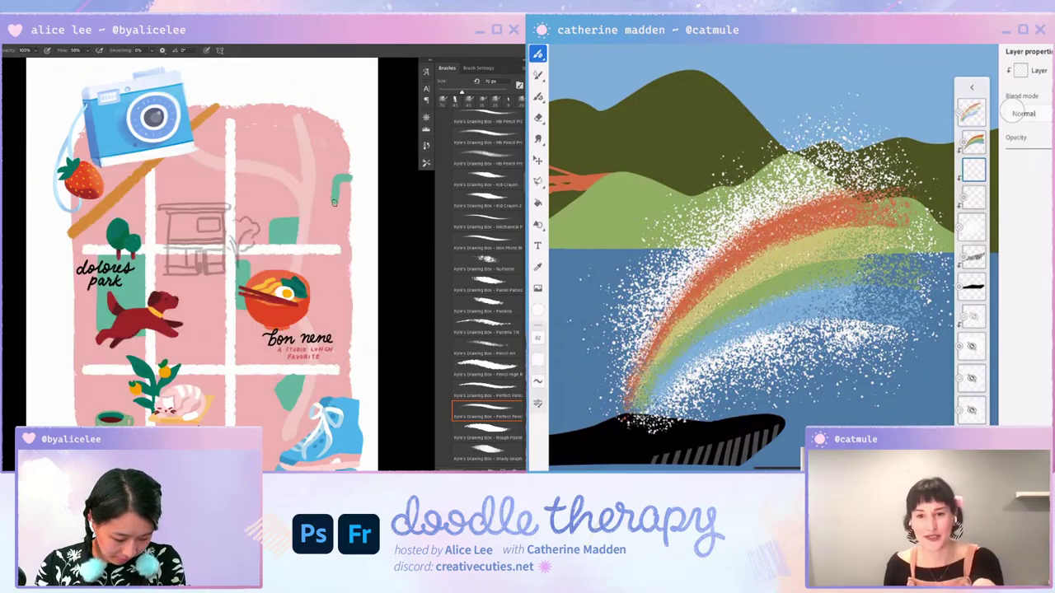
drag(334, 202, 347, 193)
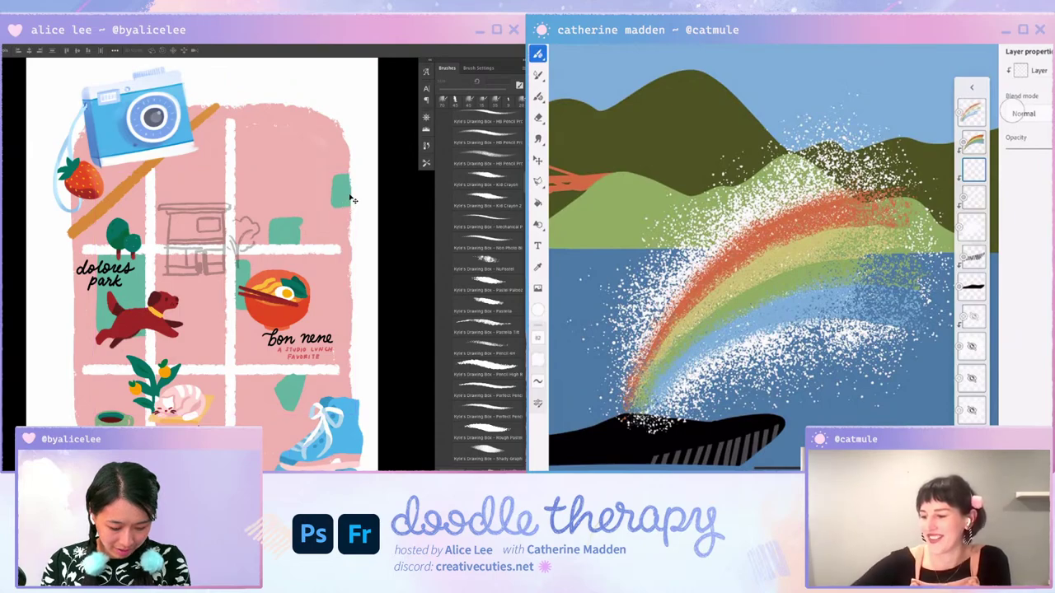
mouse_move(351, 199)
mouse_down()
mouse_move(231, 320)
mouse_move(311, 199)
mouse_move(335, 242)
mouse_up()
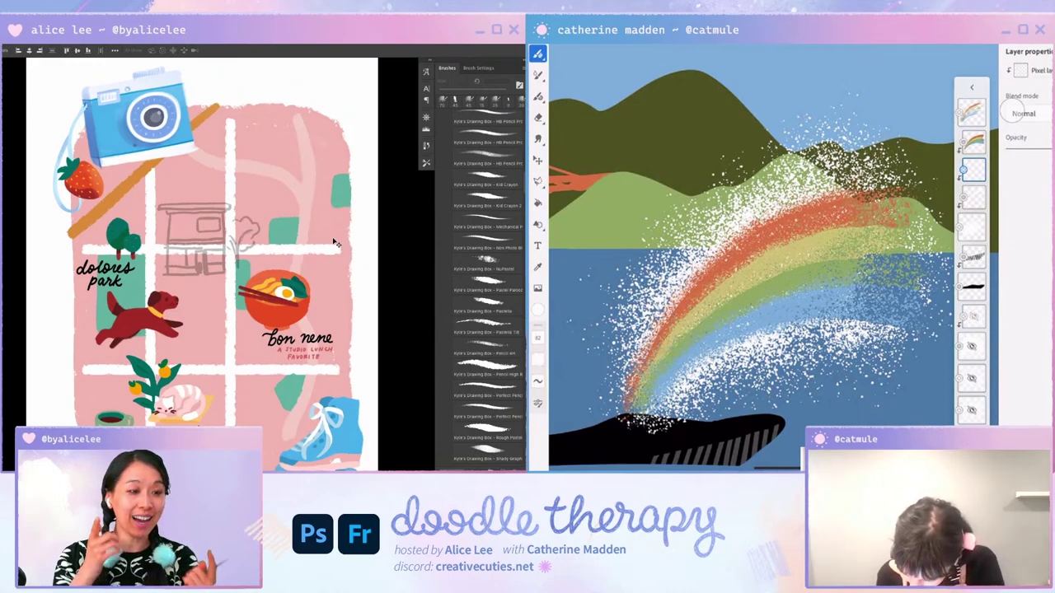
click(970, 112)
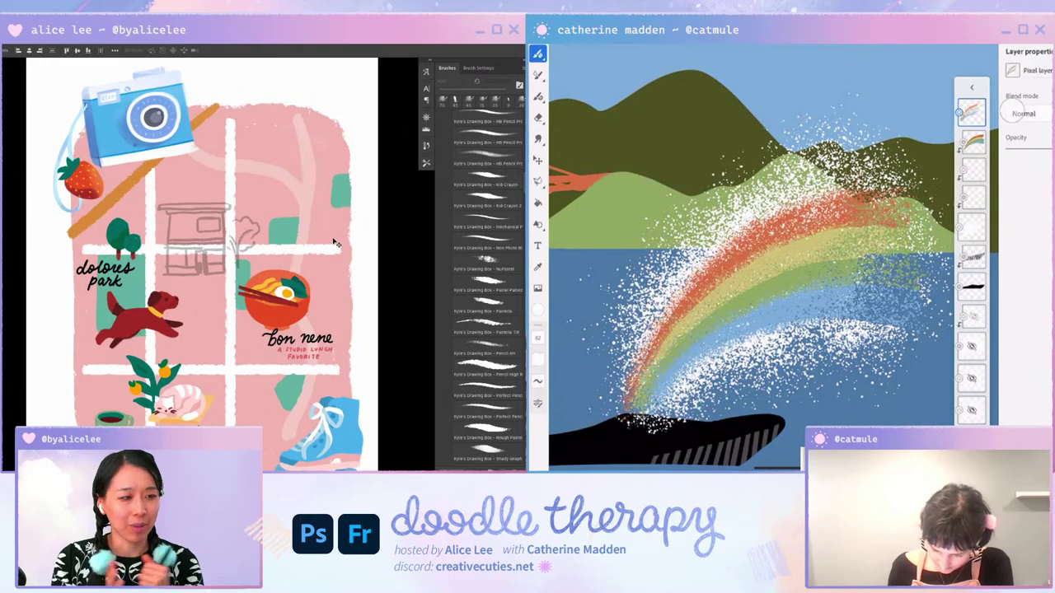
key(ctrl+0)
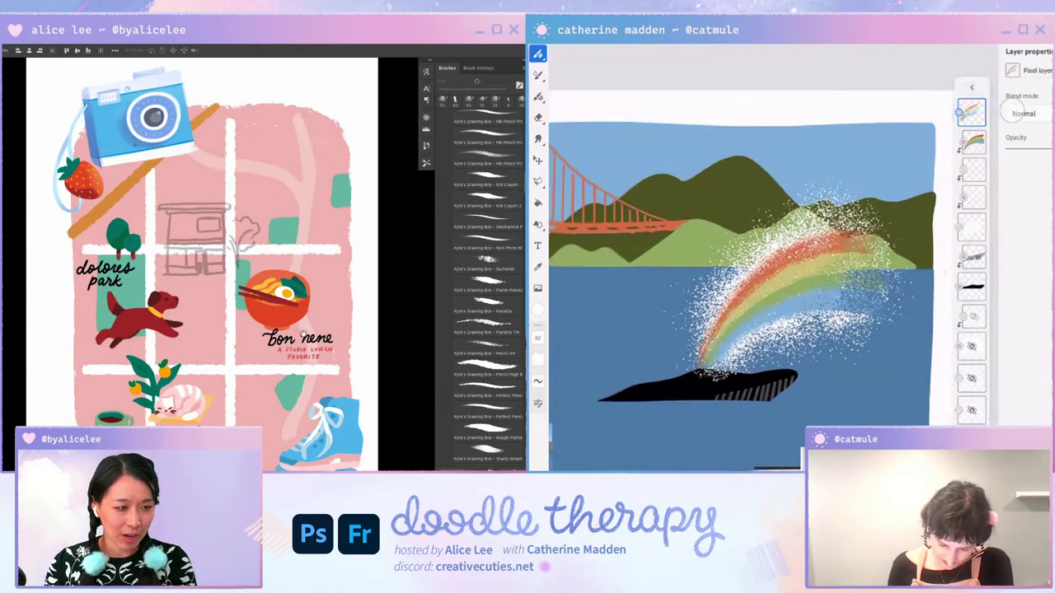
scroll(742, 272, up, 3)
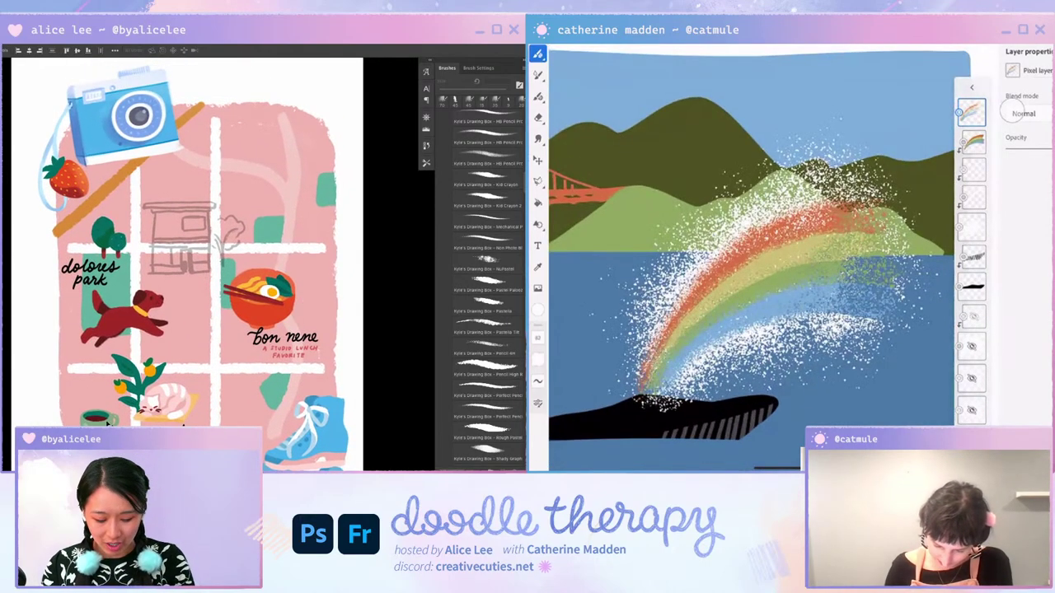
Step: Move the tea cup and cookies up near the camera
drag(105, 422, 202, 172)
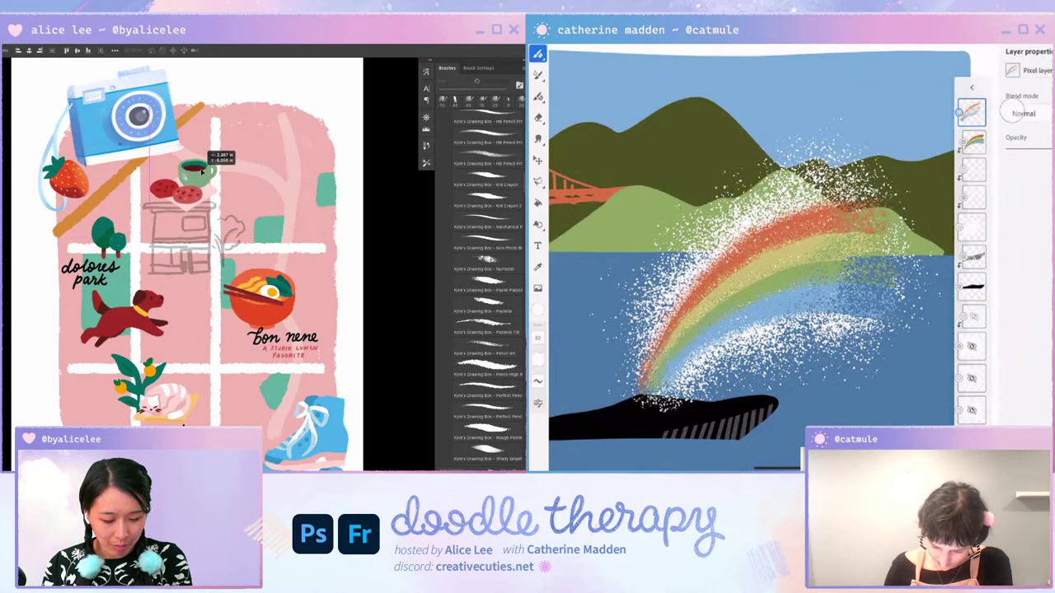
scroll(742, 272, down, 3)
mouse_move(210, 228)
mouse_down()
mouse_move(210, 245)
mouse_move(294, 189)
mouse_up()
scroll(742, 272, down, 1)
scroll(742, 272, up, 2)
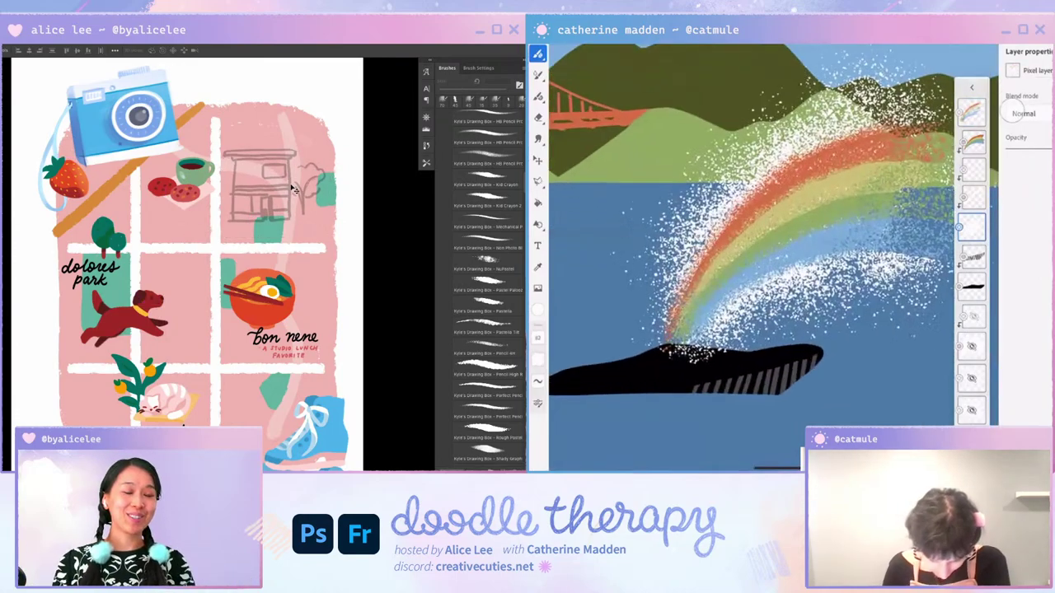
scroll(742, 272, up, 1)
Step: Move the storefront sketch to the map's centre, between Dolores Park and the ramen bowl
key(e)
scroll(742, 272, up, 1)
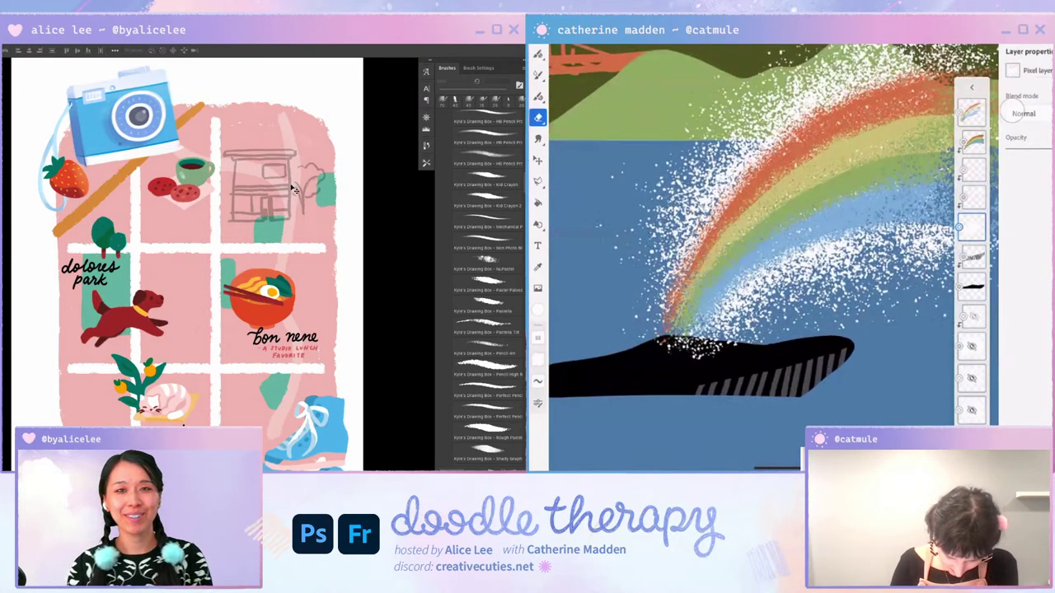
scroll(742, 271, up, 1)
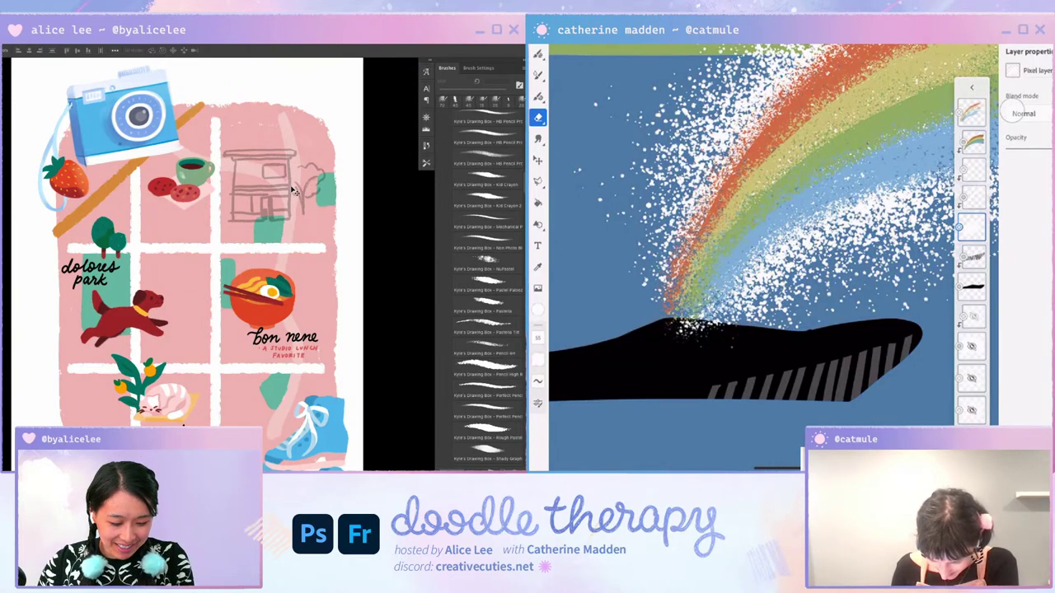
drag(288, 222, 327, 188)
mouse_move(323, 151)
mouse_down()
mouse_move(243, 233)
mouse_move(246, 222)
mouse_up()
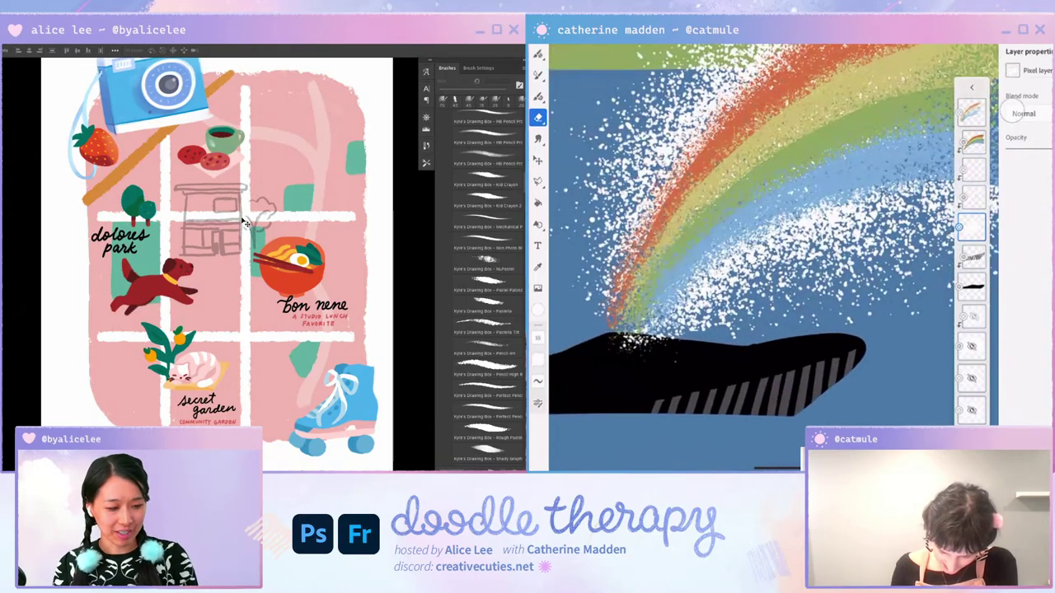
Step: Scale the storefront sketch and fit it in the block above the Bon Nene ramen bowl
key(ctrl+t)
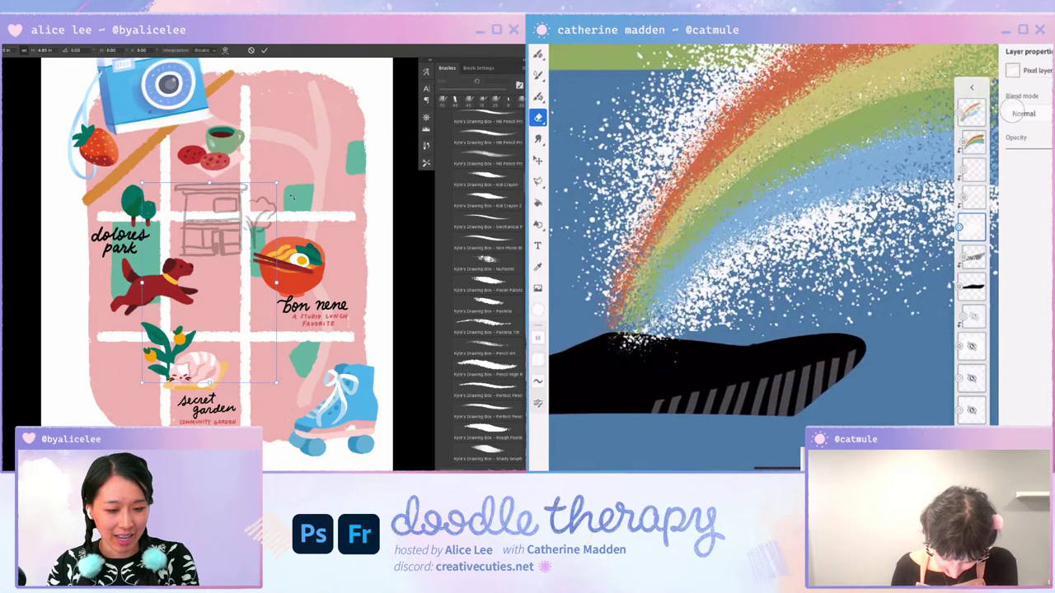
mouse_move(276, 184)
mouse_down()
mouse_move(272, 191)
mouse_move(353, 162)
mouse_up()
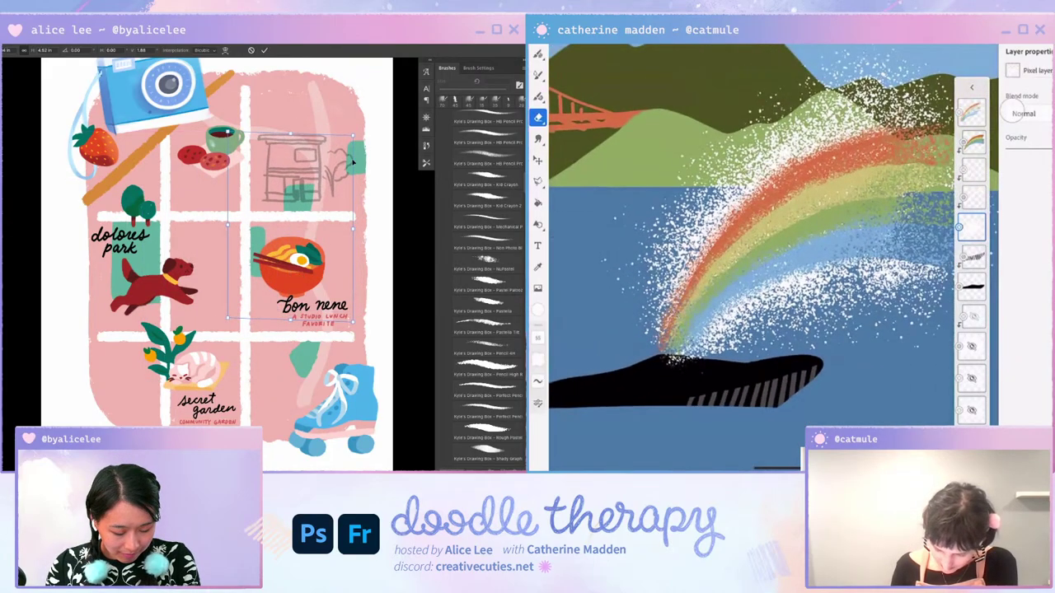
drag(353, 162, 266, 238)
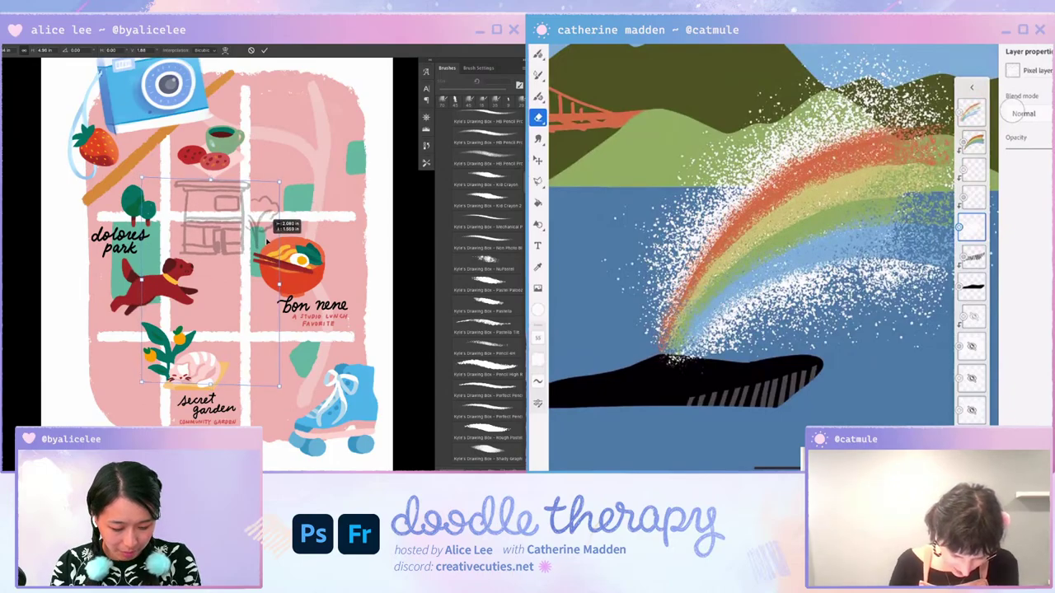
key(Return)
Step: Zoom in on the storefront sketch and lower its layer opacity to 50%
scroll(304, 240, up, 1)
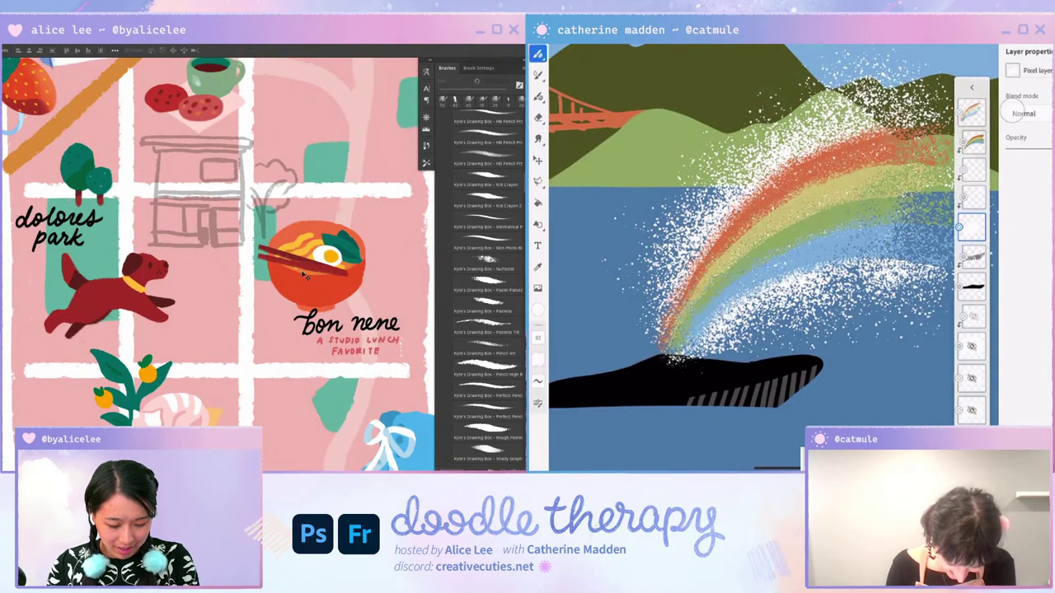
scroll(306, 277, up, 2)
key(5)
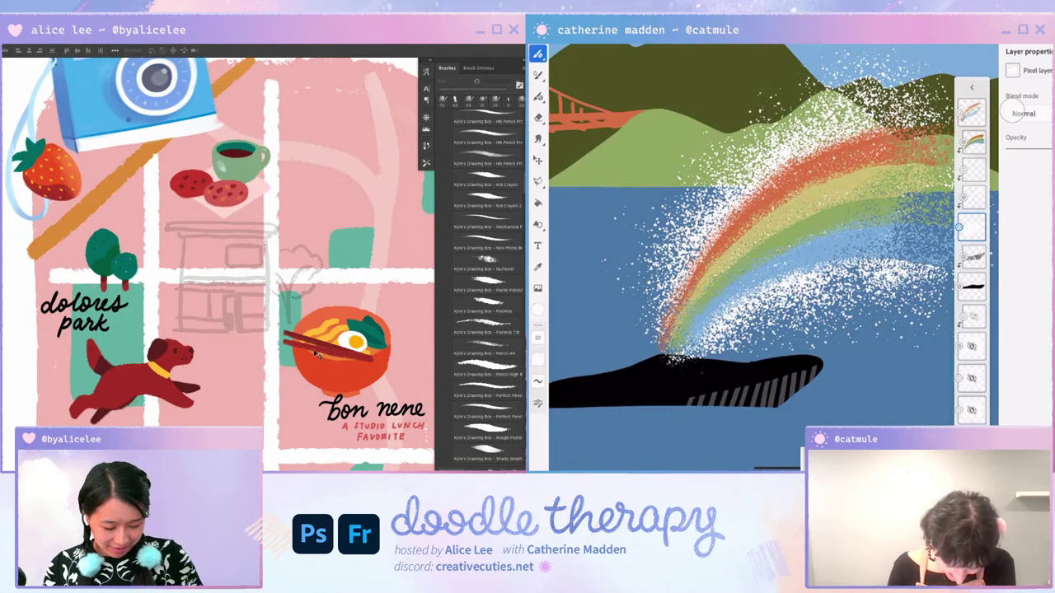
key(i)
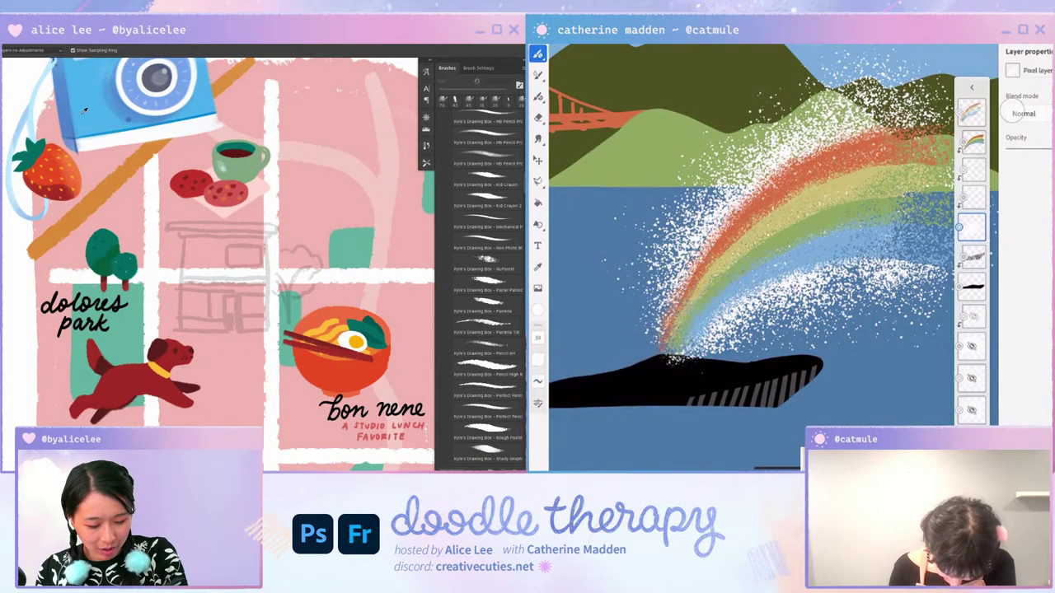
scroll(263, 270, up, 1)
scroll(269, 275, up, 1)
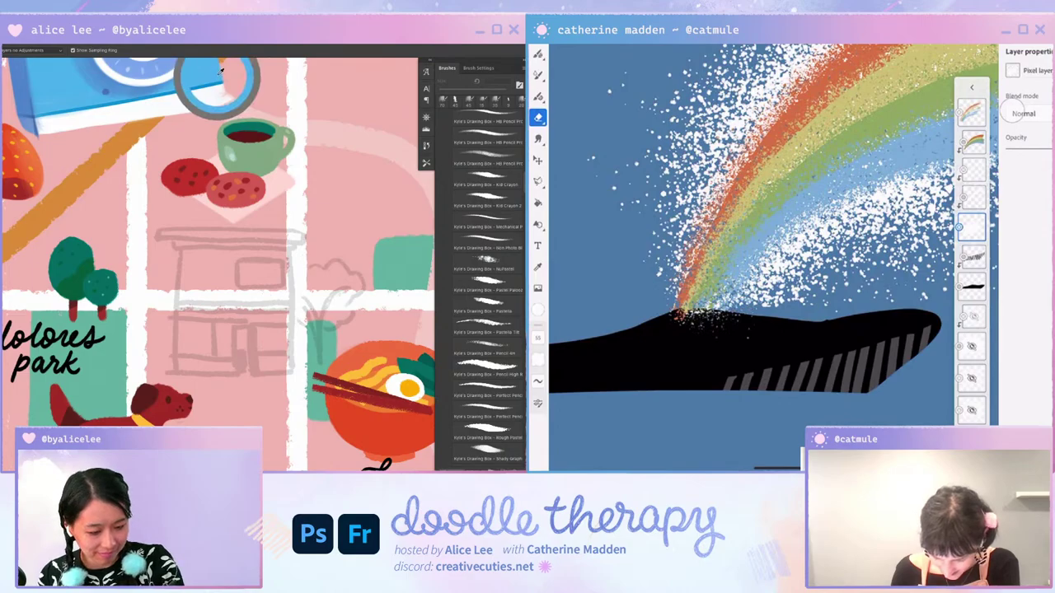
Step: Draw a closed teal rectangle outline for the storefront, using teal sampled from the tree
click(486, 416)
drag(186, 246, 186, 356)
drag(186, 250, 186, 367)
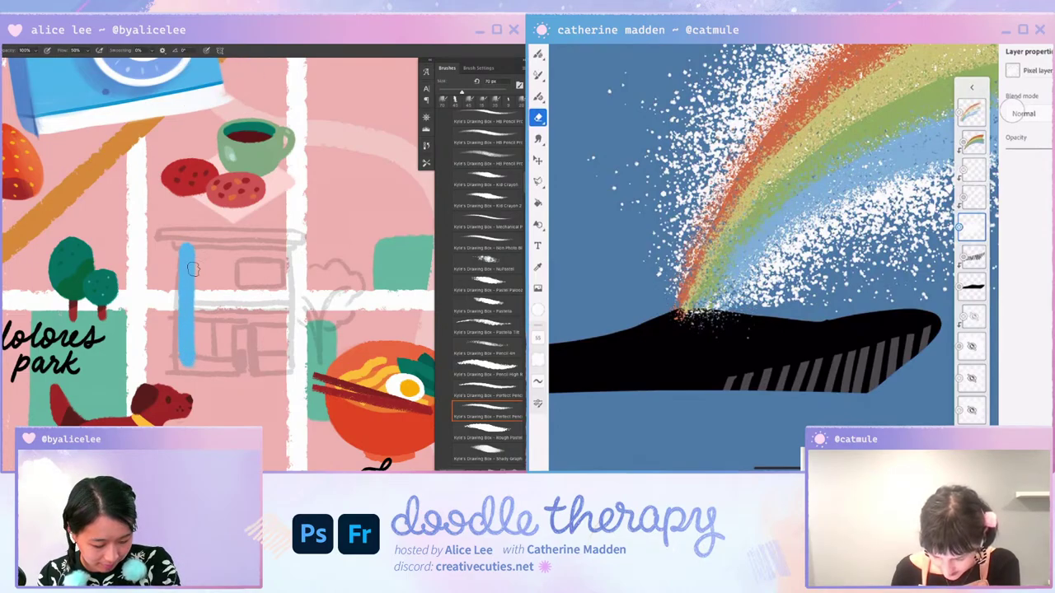
key(i)
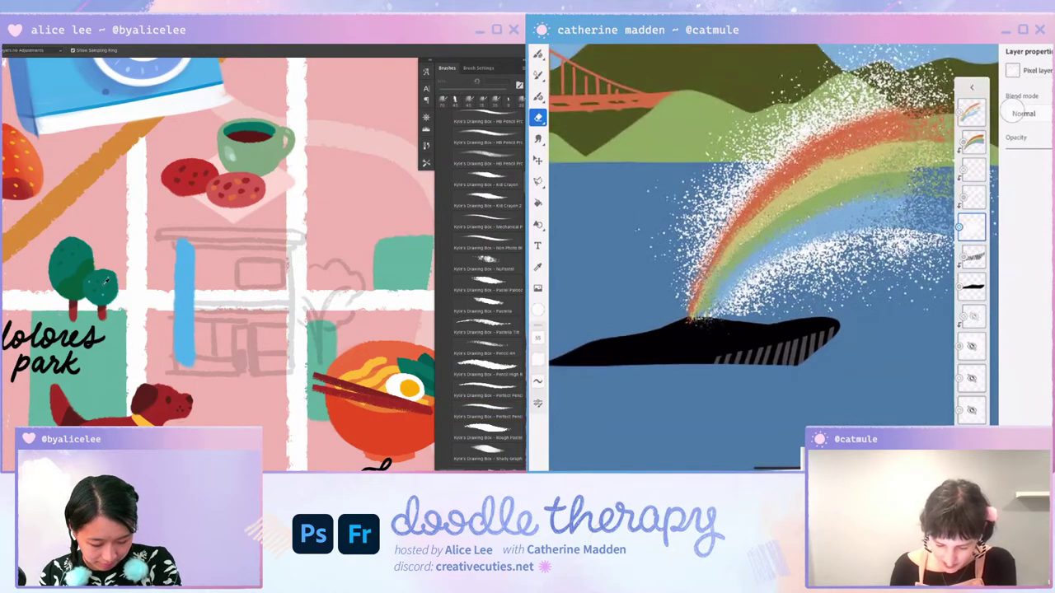
click(102, 274)
key(b)
drag(183, 233, 183, 362)
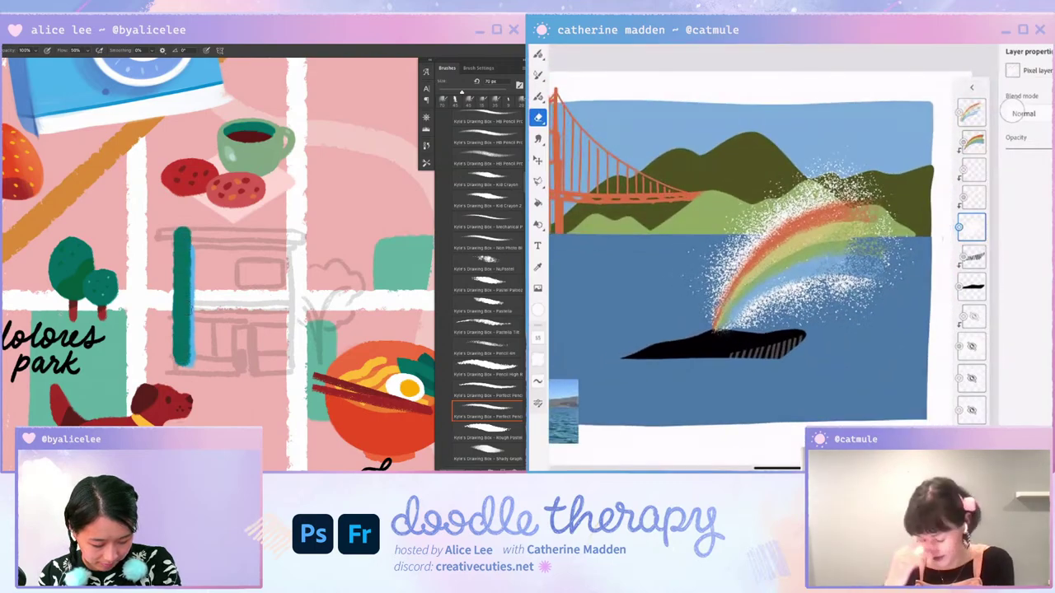
drag(291, 237, 290, 367)
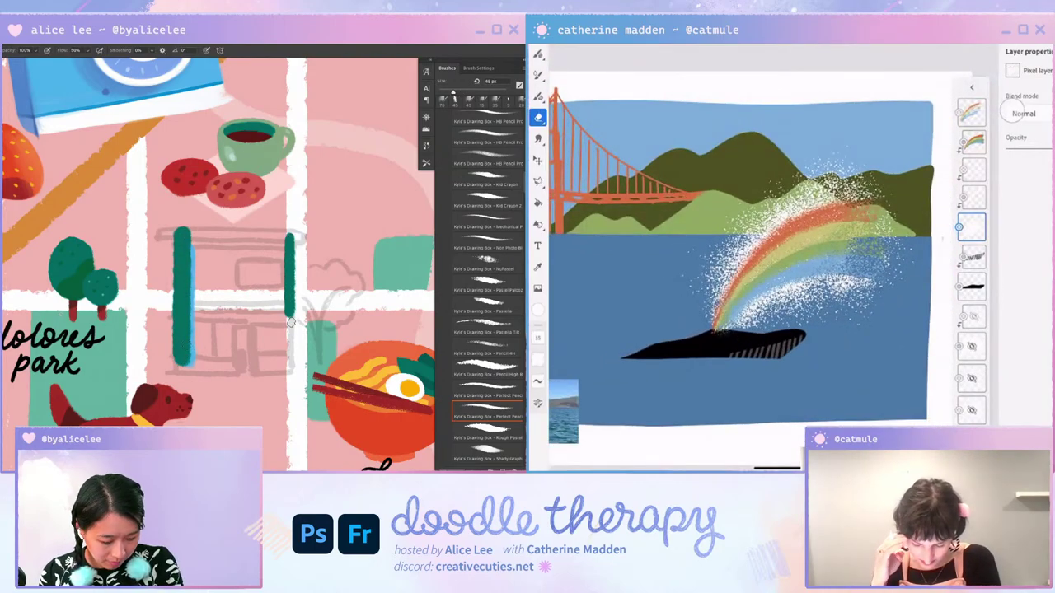
drag(177, 231, 292, 231)
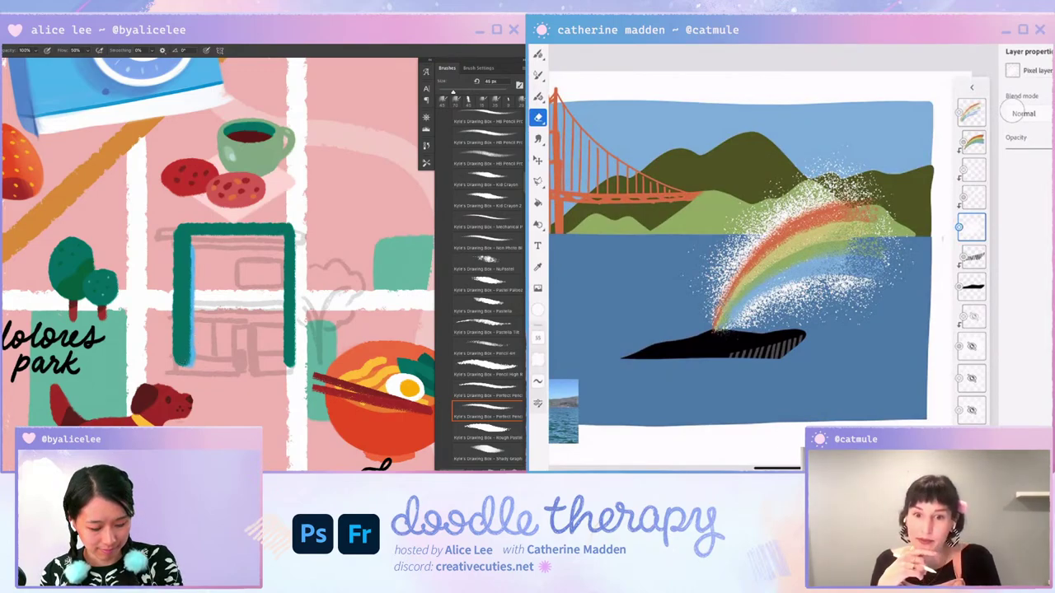
drag(183, 361, 283, 361)
Step: Select the rectangle's interior and fill it with solid teal
key(w)
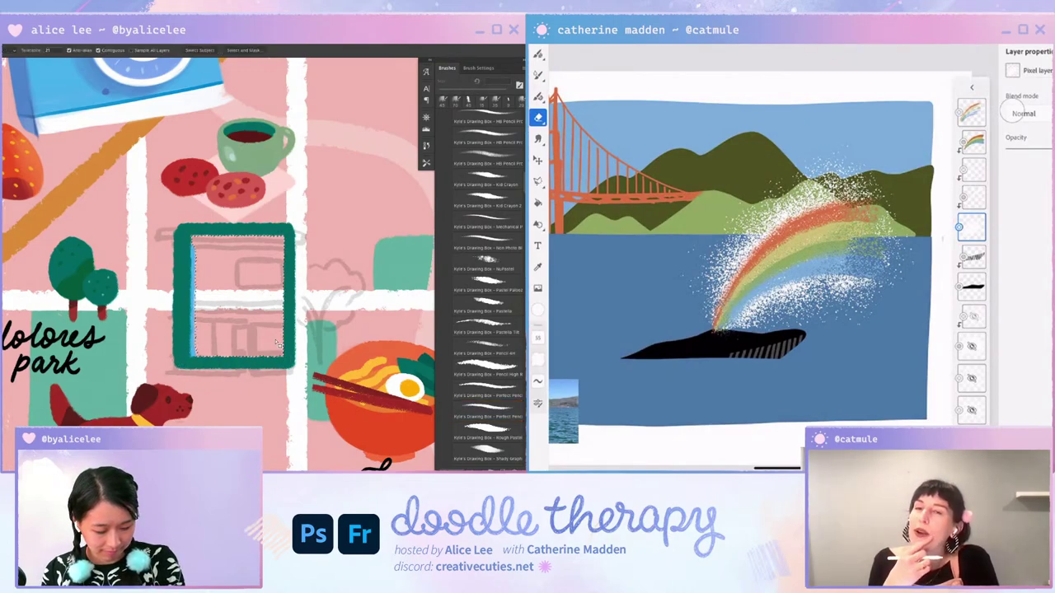
click(277, 342)
key(g)
drag(253, 240, 375, 103)
key(ctrl+d)
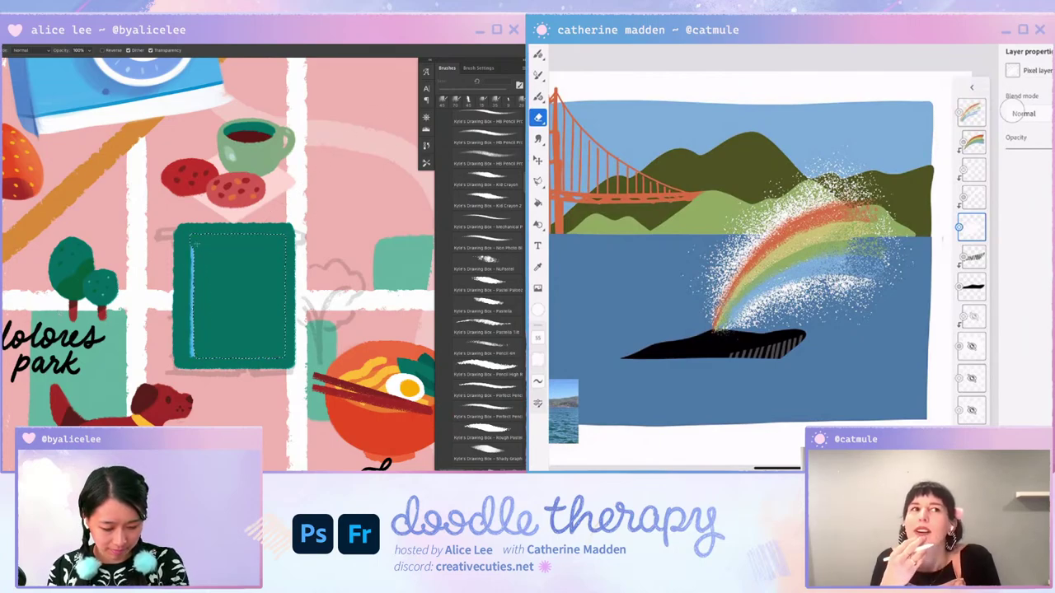
click(486, 417)
drag(191, 239, 191, 359)
Step: Erase the stray left-edge stroke and paint a dark tree-green band across the top
key(e)
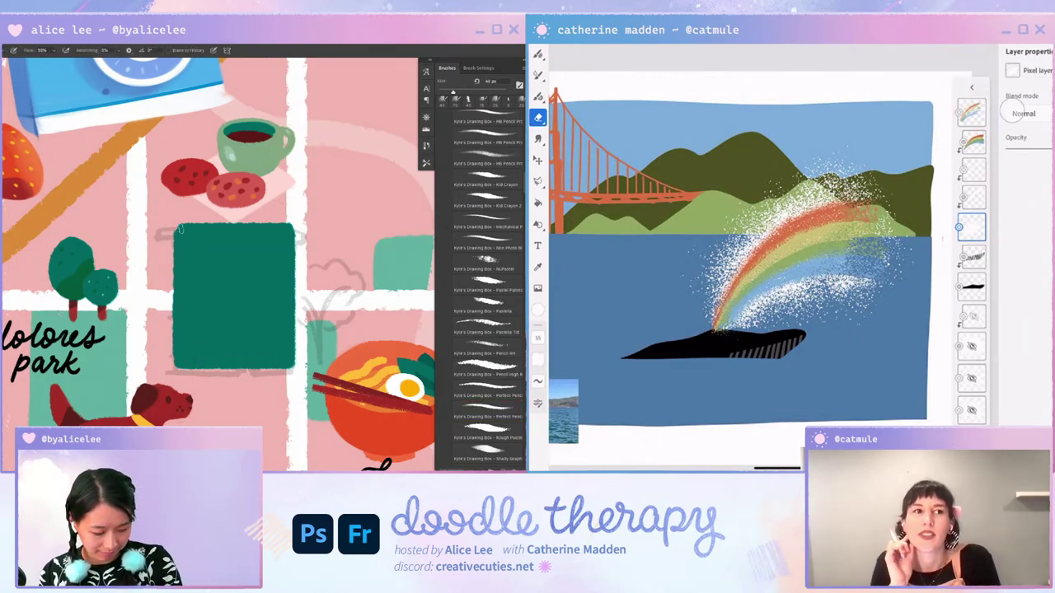
drag(172, 231, 171, 365)
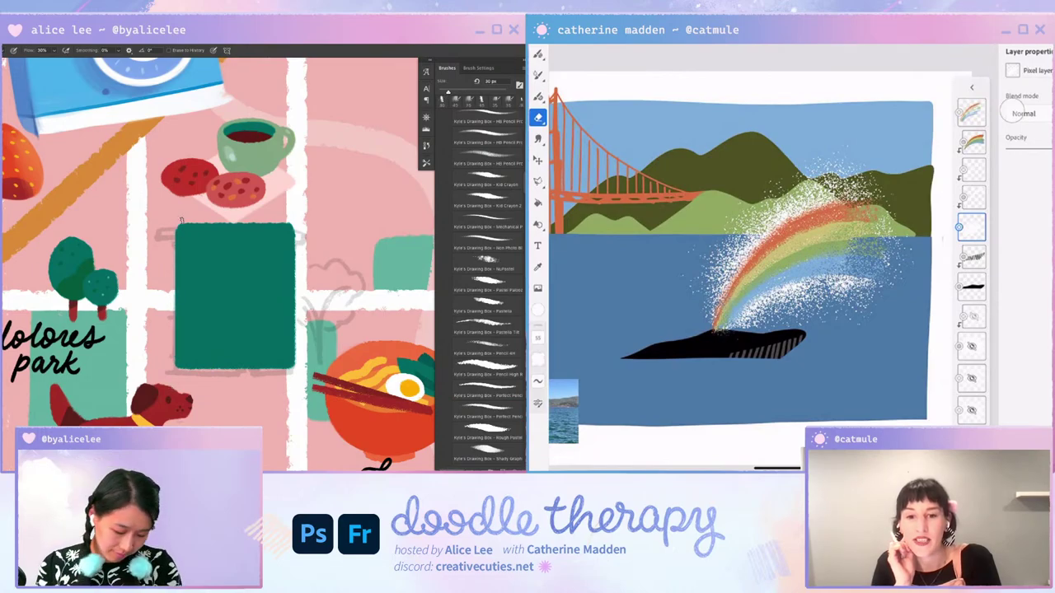
key(i)
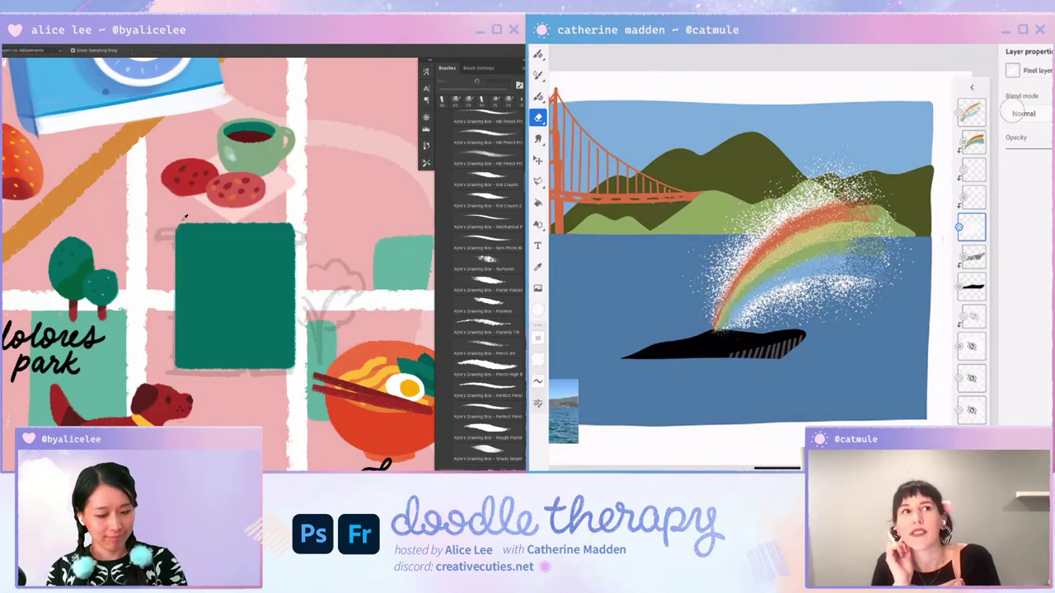
click(92, 262)
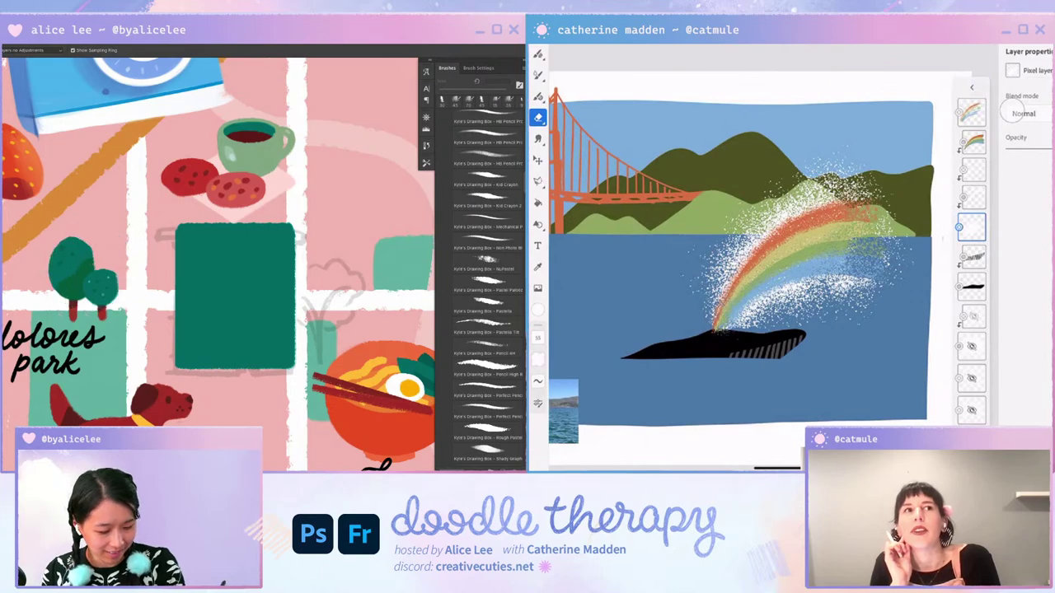
key(ctrl+minus)
key(ctrl+plus)
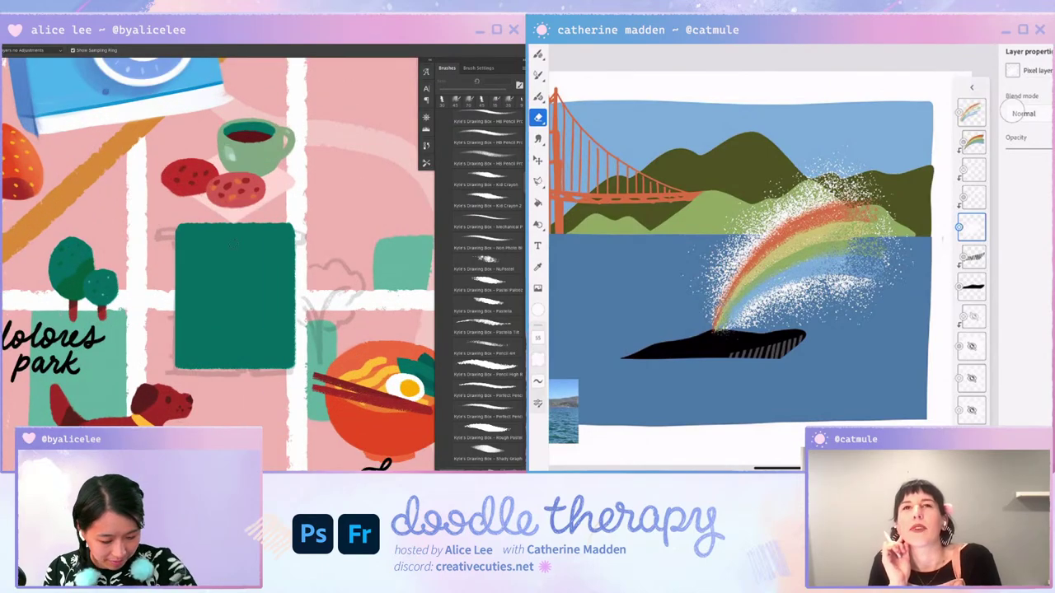
key(b)
drag(169, 224, 293, 221)
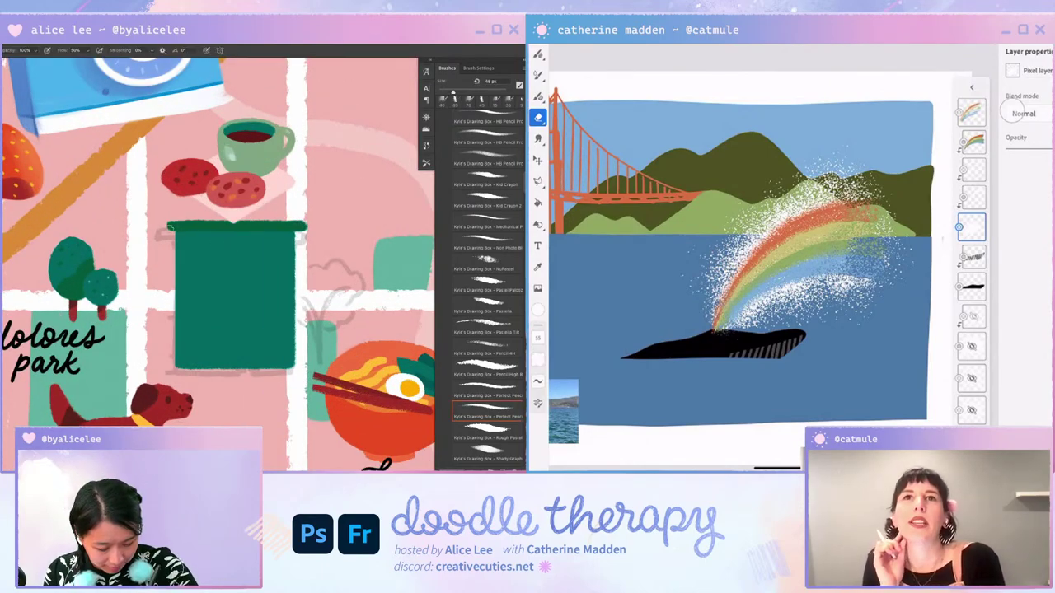
Step: Thicken and straighten the top ledge band, then recolour it pale mint green
drag(168, 228, 306, 226)
key(ctrl+t)
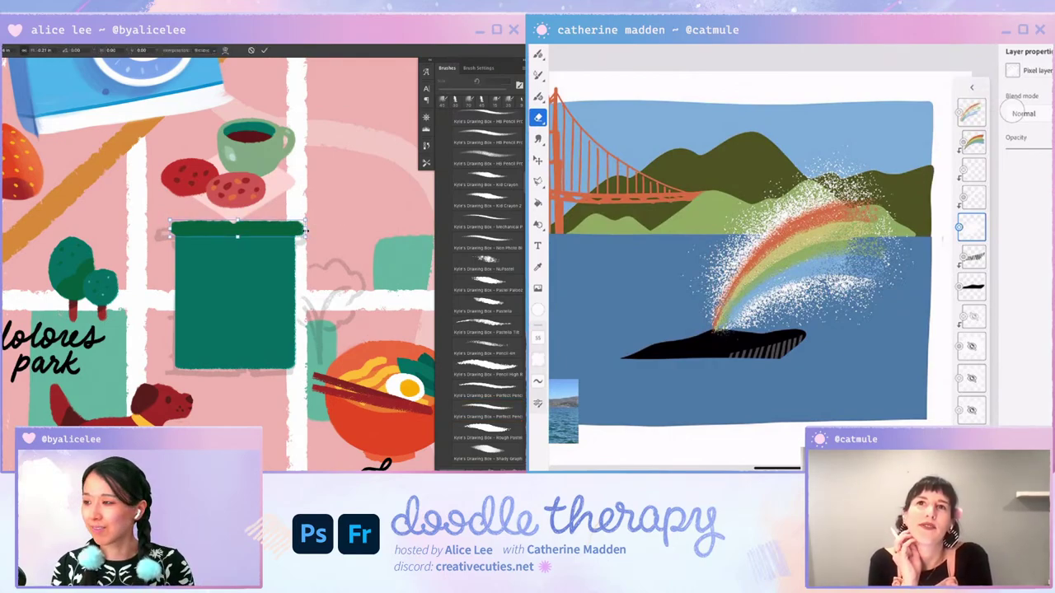
key(Return)
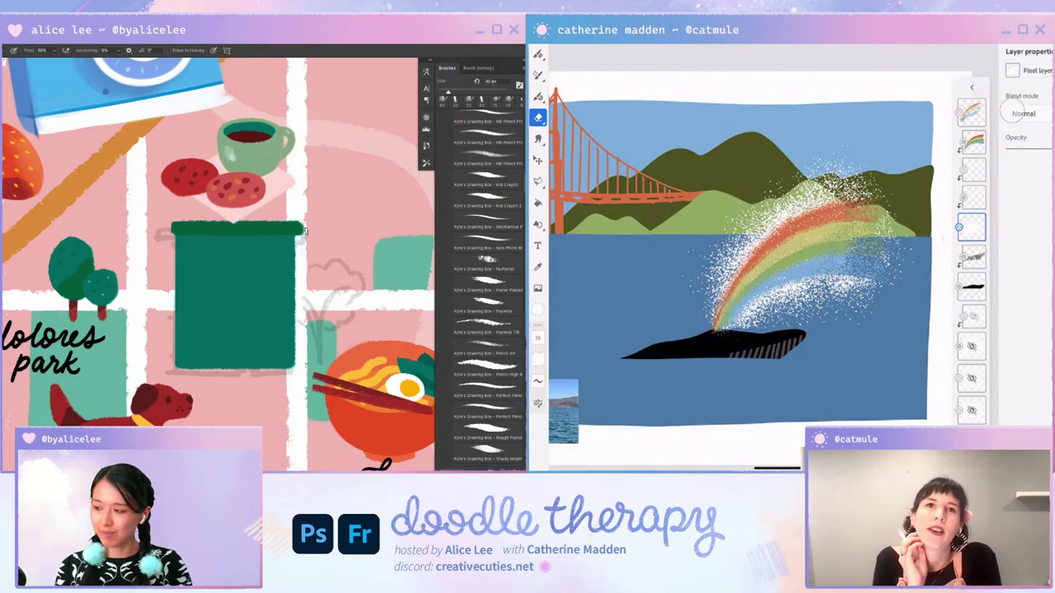
key(v)
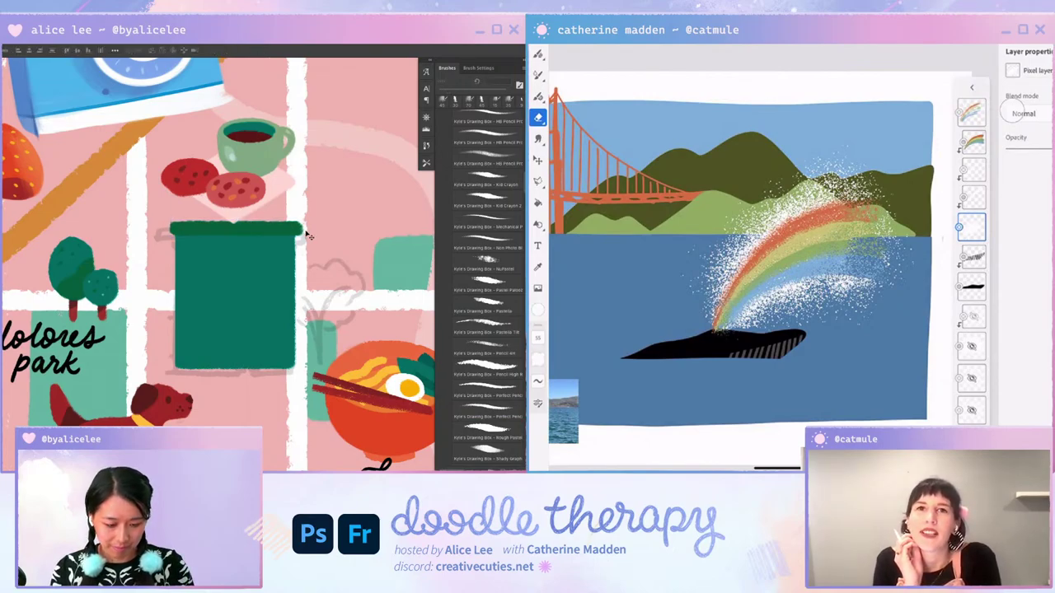
key(i)
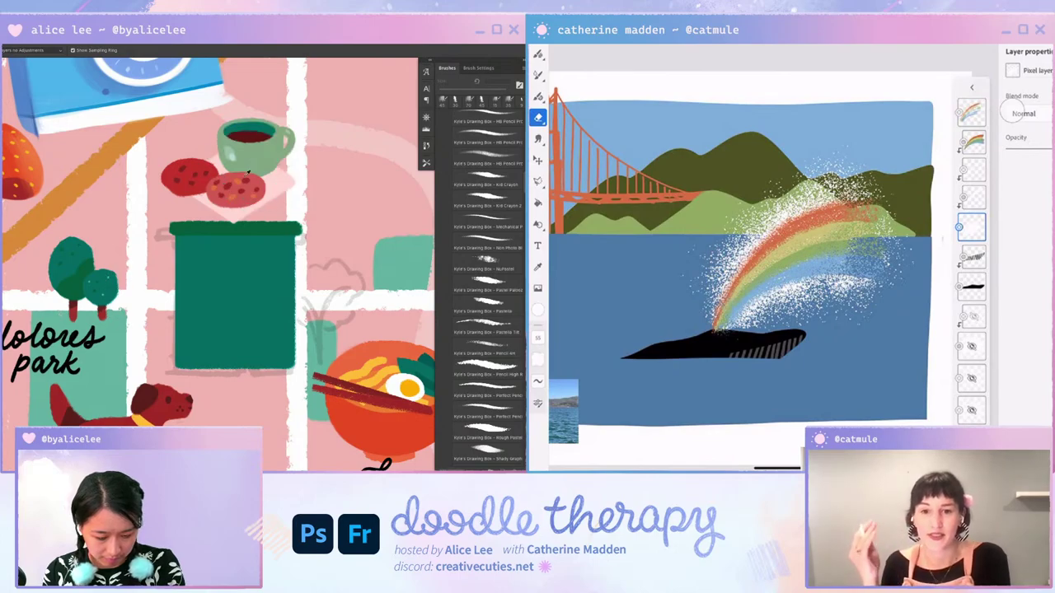
key(g)
key(i)
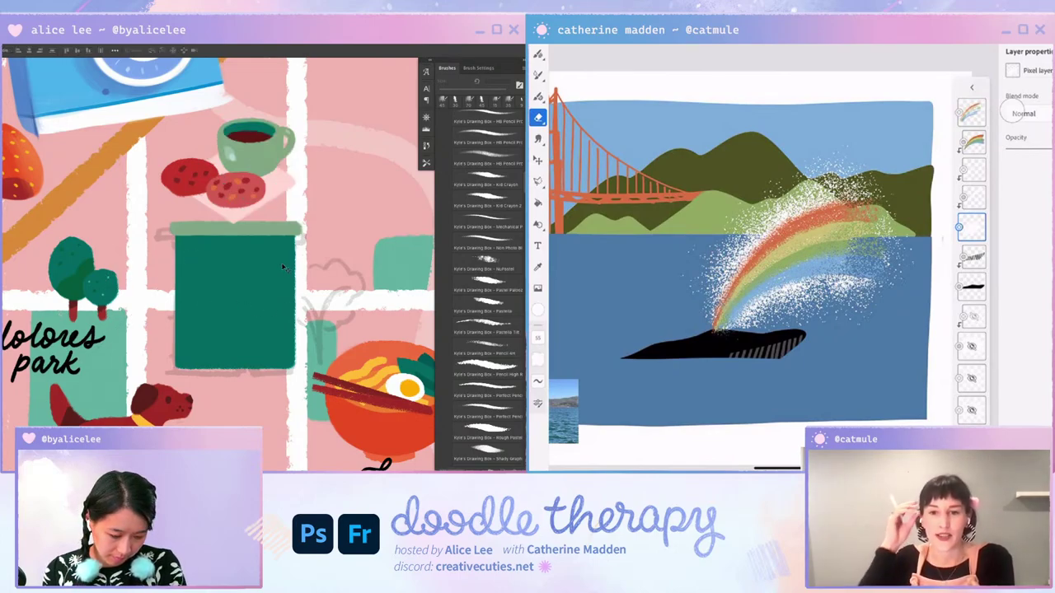
key(b)
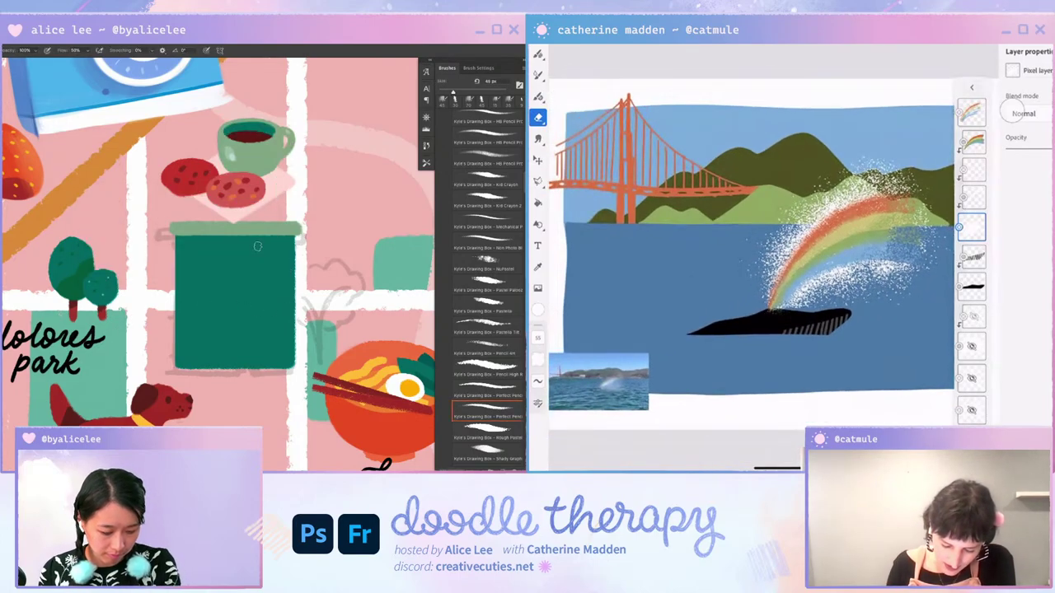
mouse_move(239, 276)
mouse_down()
mouse_move(235, 250)
mouse_move(247, 248)
mouse_move(280, 284)
mouse_move(251, 268)
mouse_move(270, 257)
mouse_up()
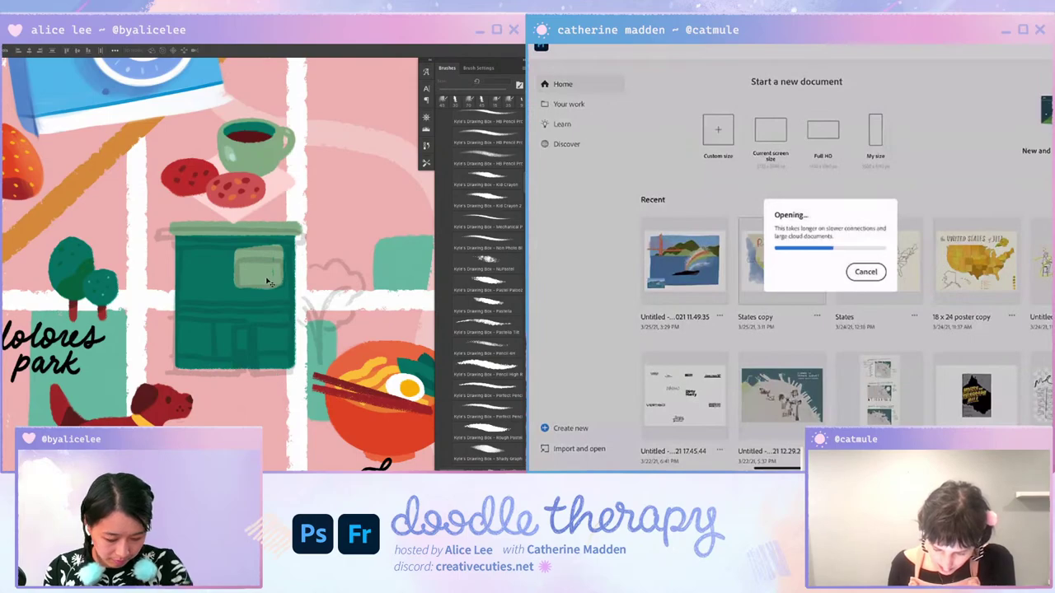
key(e)
drag(235, 250, 284, 249)
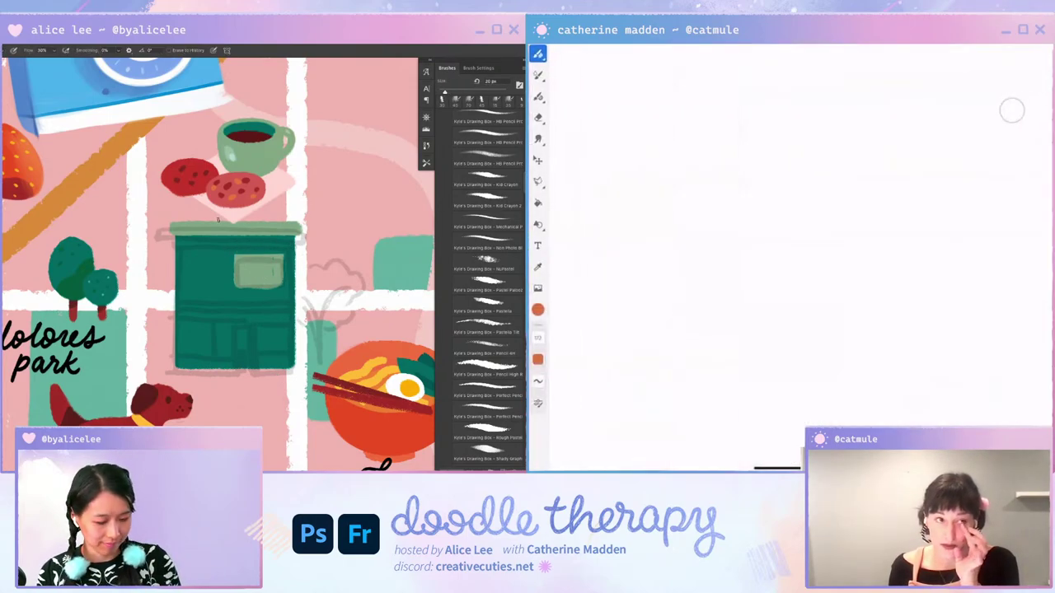
key(b)
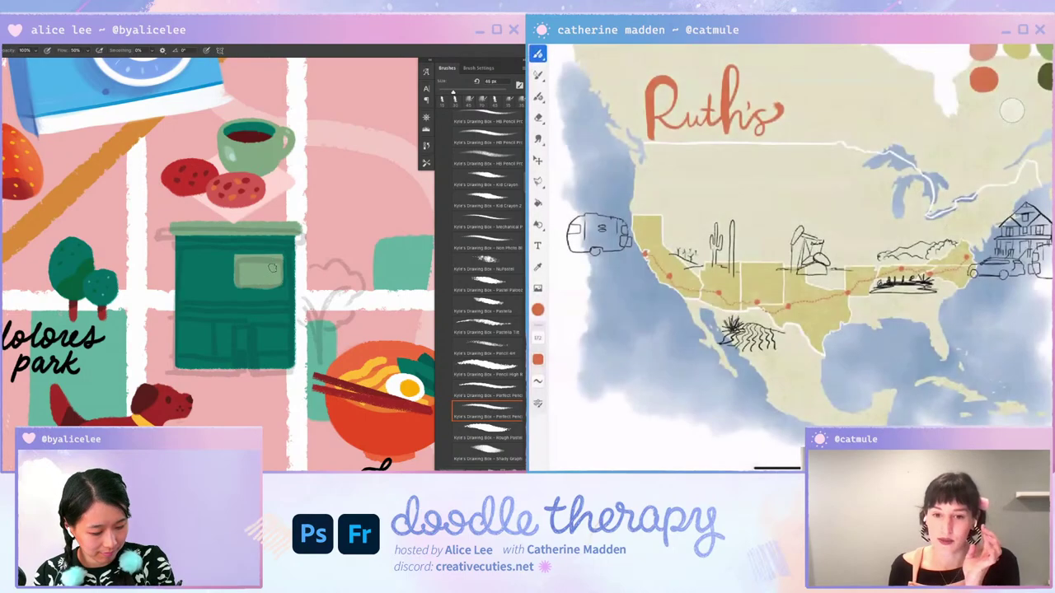
drag(232, 252, 280, 252)
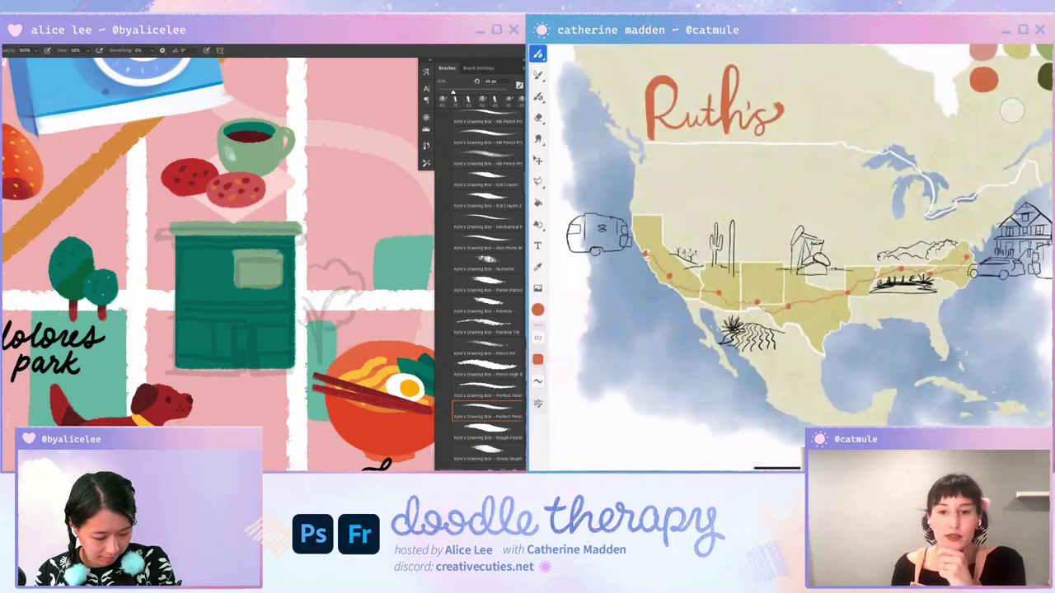
key(e)
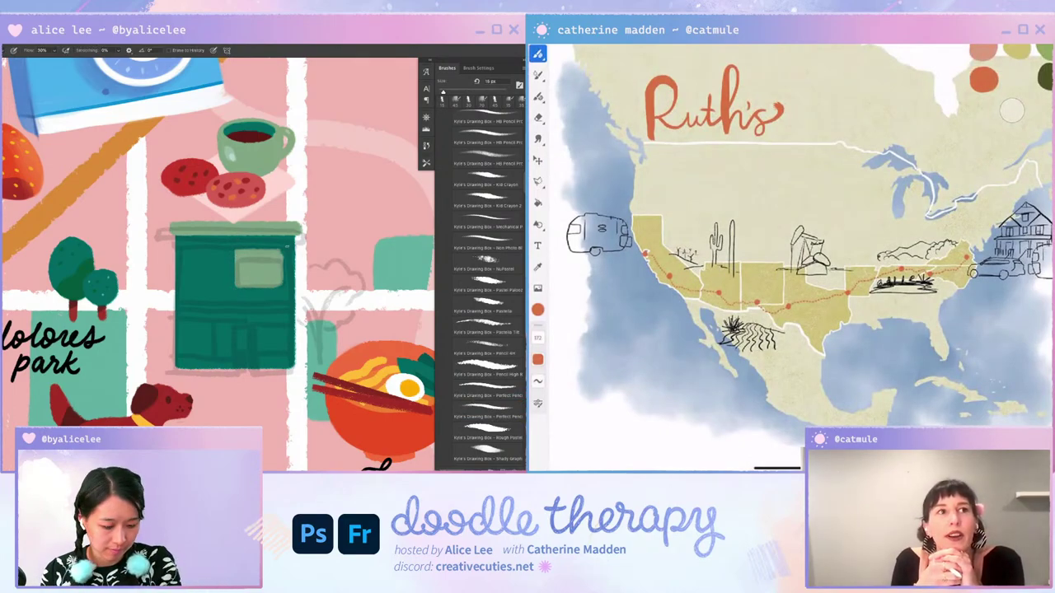
key(v)
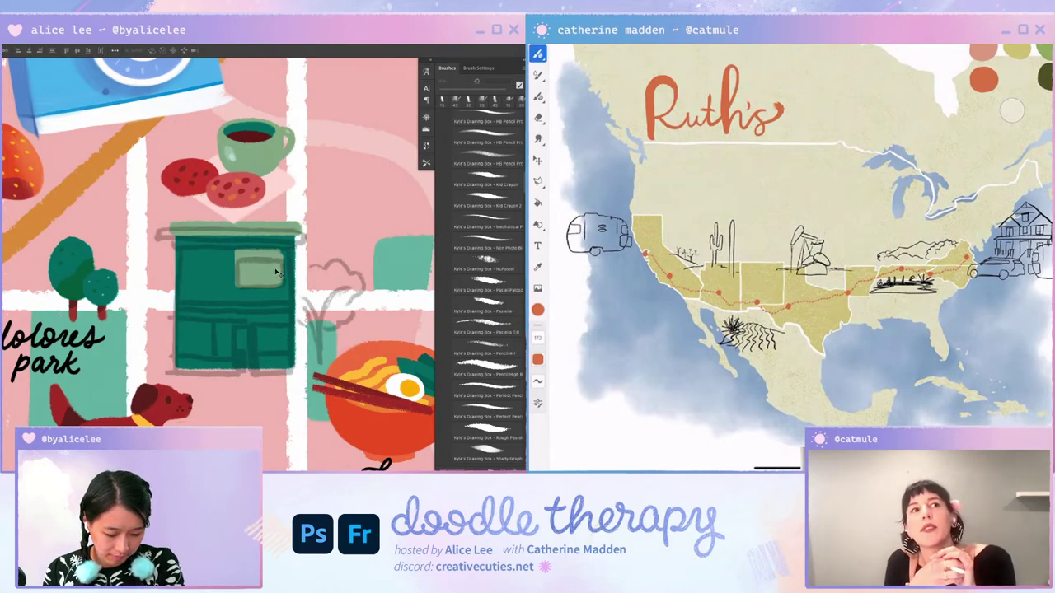
drag(277, 272, 280, 272)
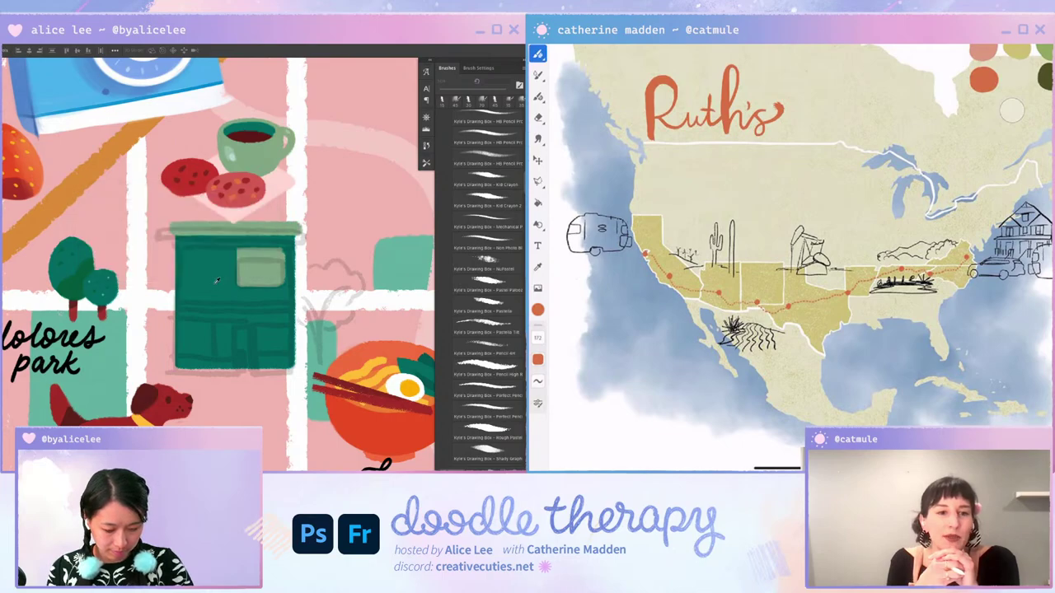
key(i)
click(216, 223)
key(b)
mouse_move(164, 303)
mouse_down()
mouse_move(321, 302)
mouse_move(293, 301)
mouse_move(306, 300)
mouse_up()
key(ctrl+t)
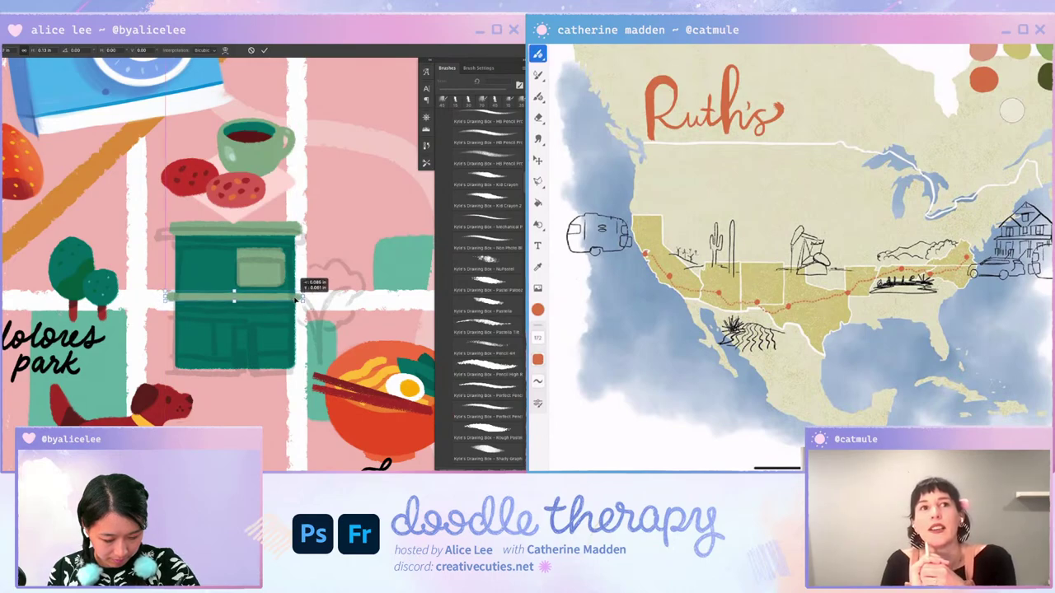
key(Return)
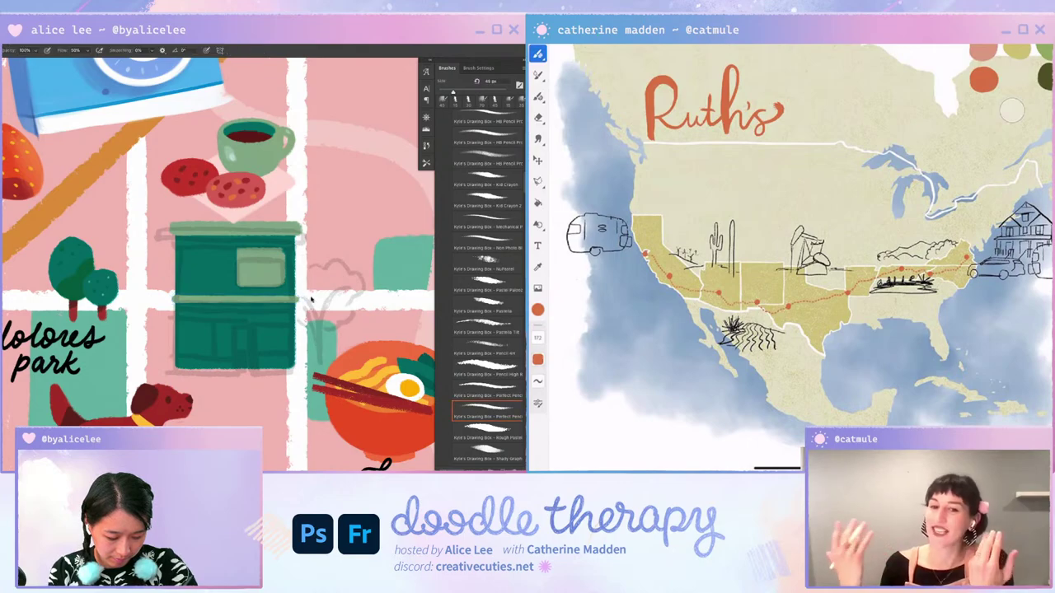
key(v)
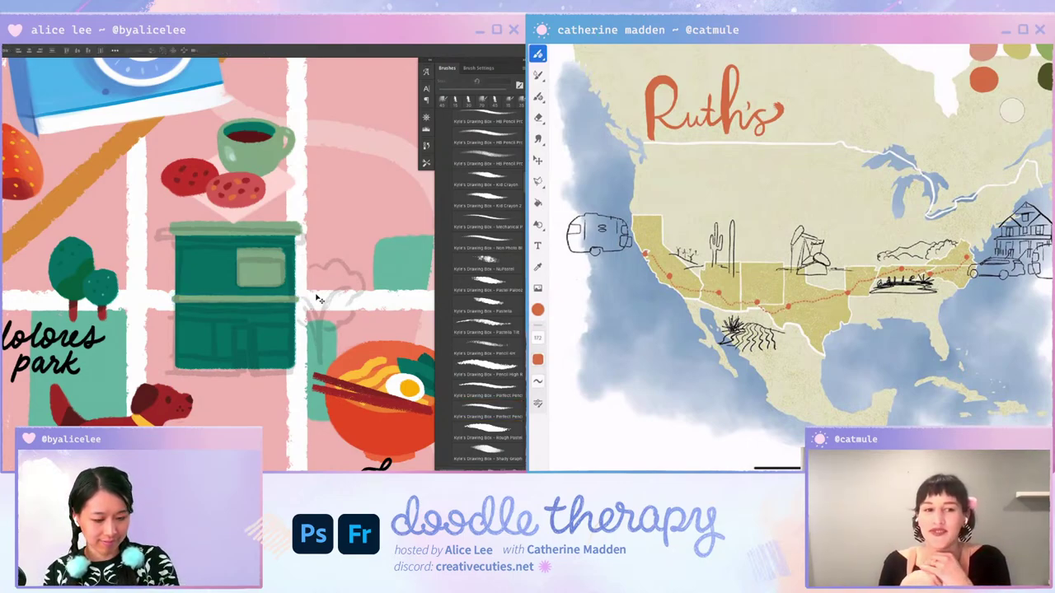
click(244, 335)
key(Return)
key(i)
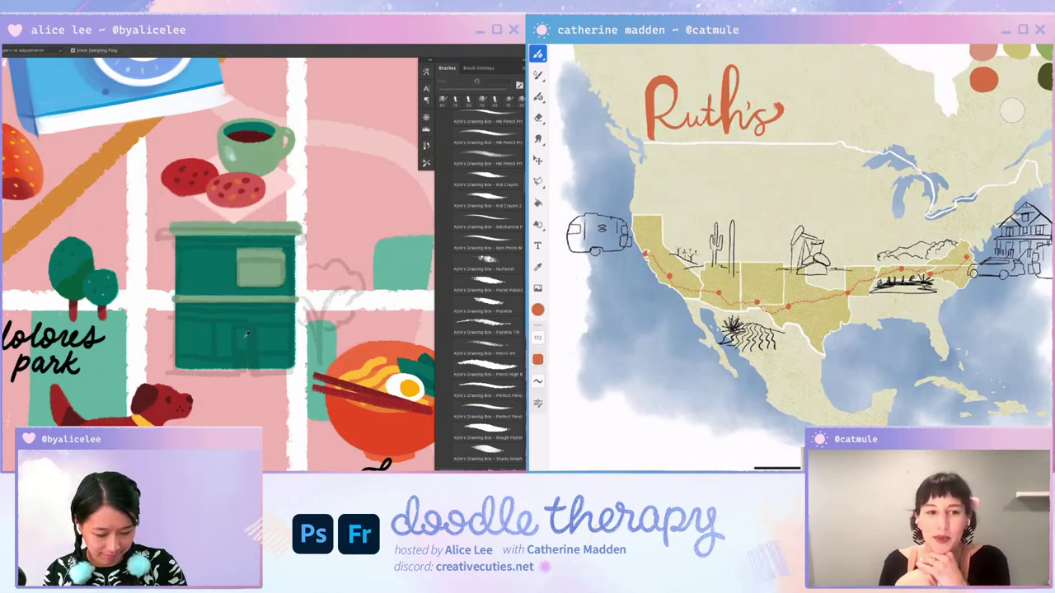
click(76, 295)
key(b)
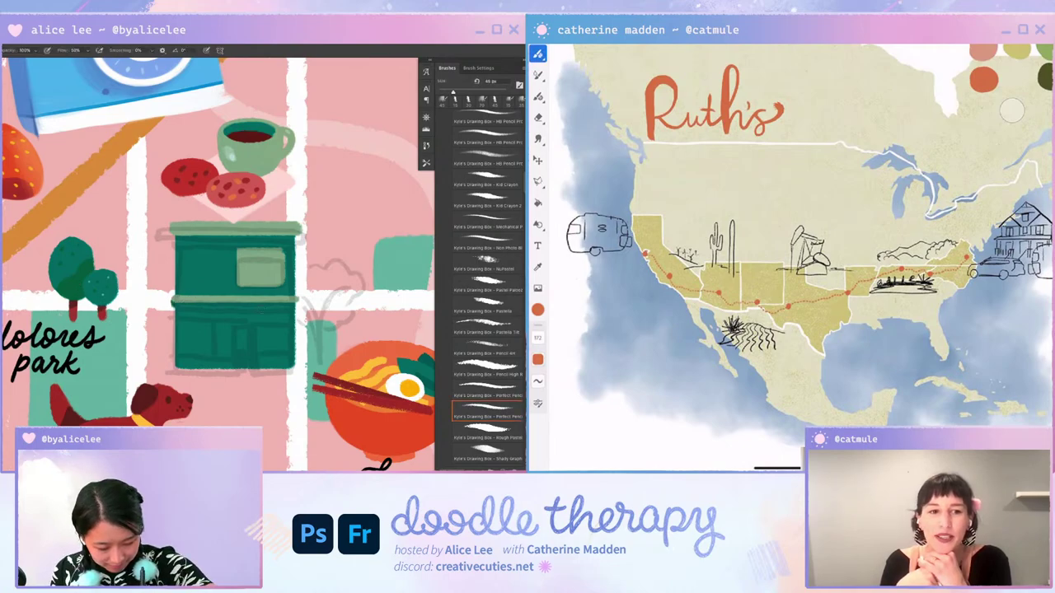
drag(182, 309, 270, 309)
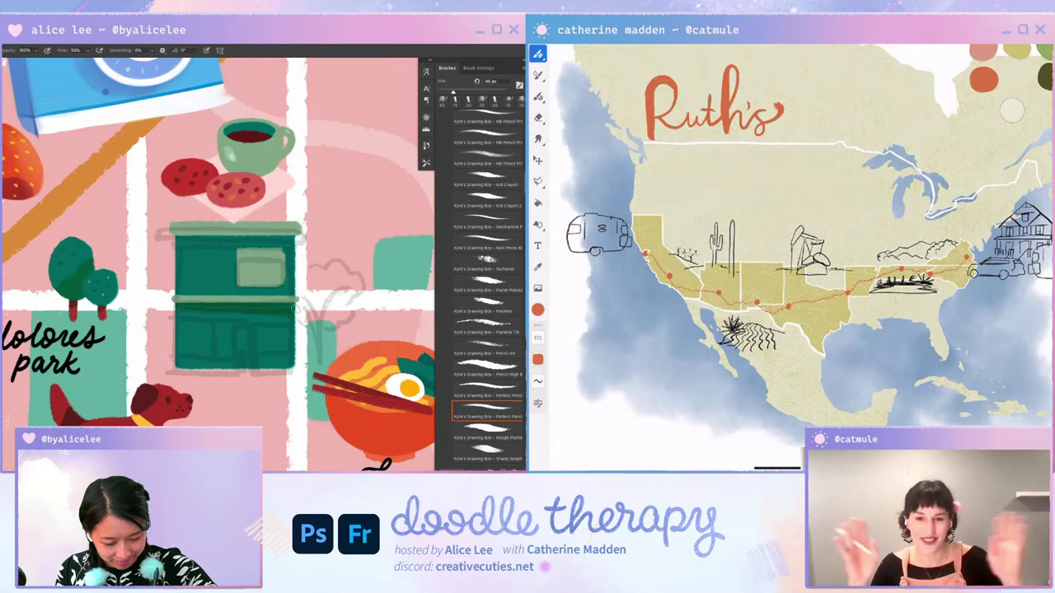
key(r)
mouse_move(270, 308)
mouse_down()
mouse_move(281, 170)
mouse_move(247, 228)
mouse_up()
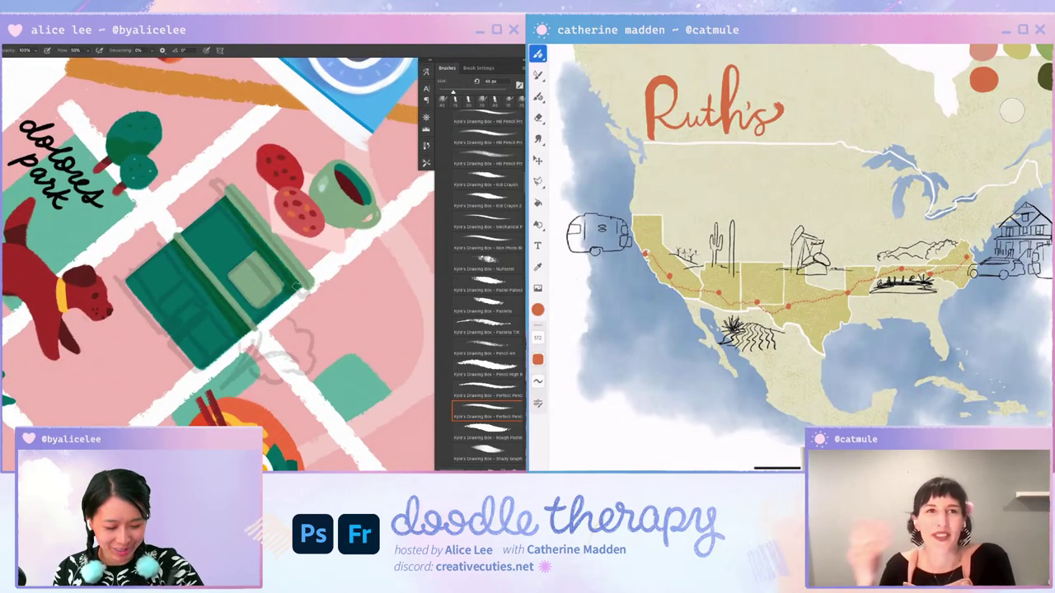
key(Escape)
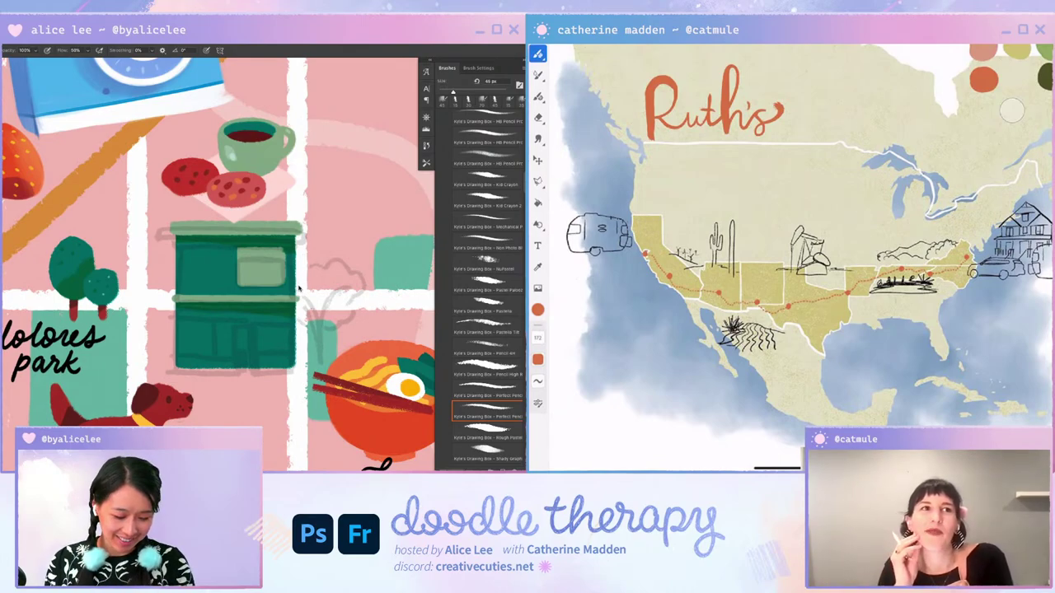
key(v)
drag(298, 289, 353, 387)
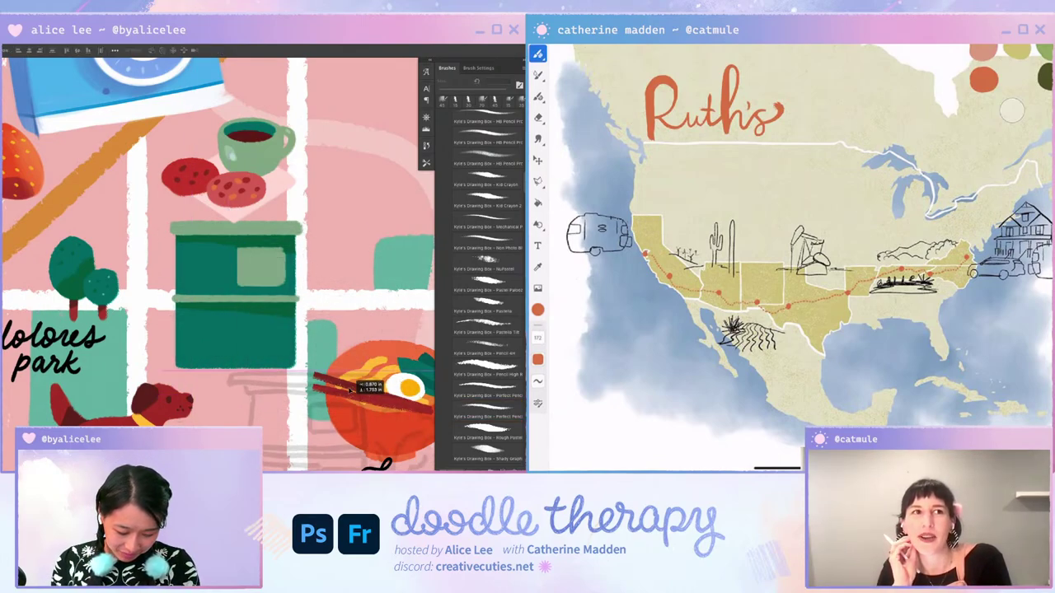
key(ctrl+z)
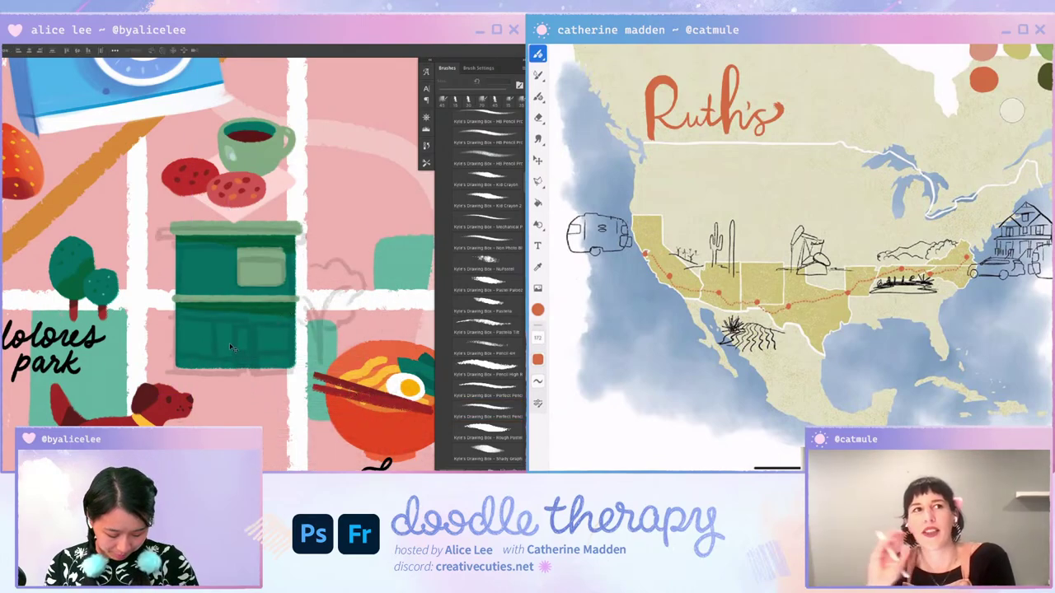
key(i)
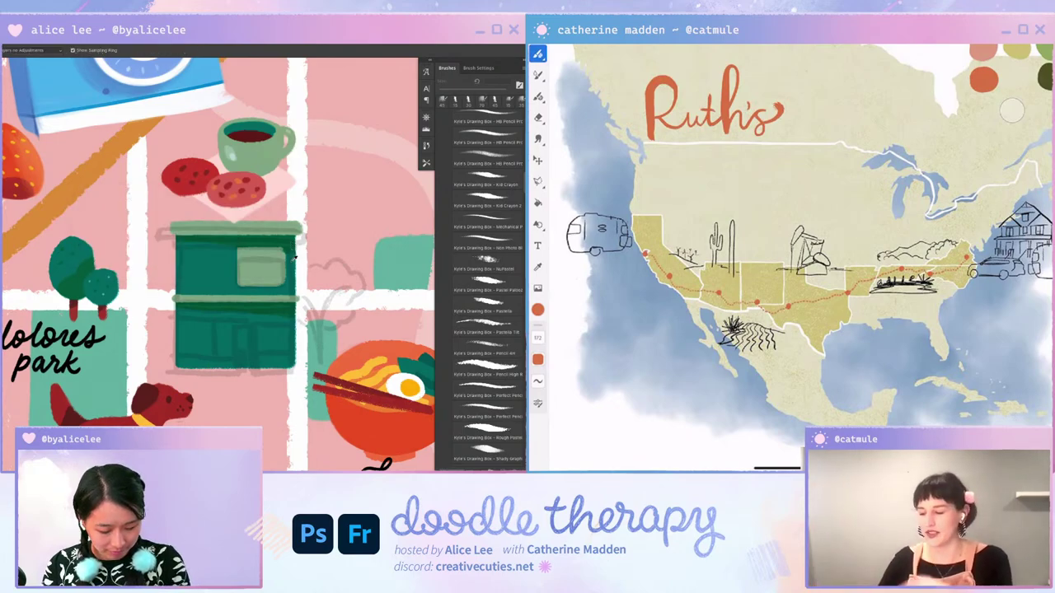
key(ctrl+plus)
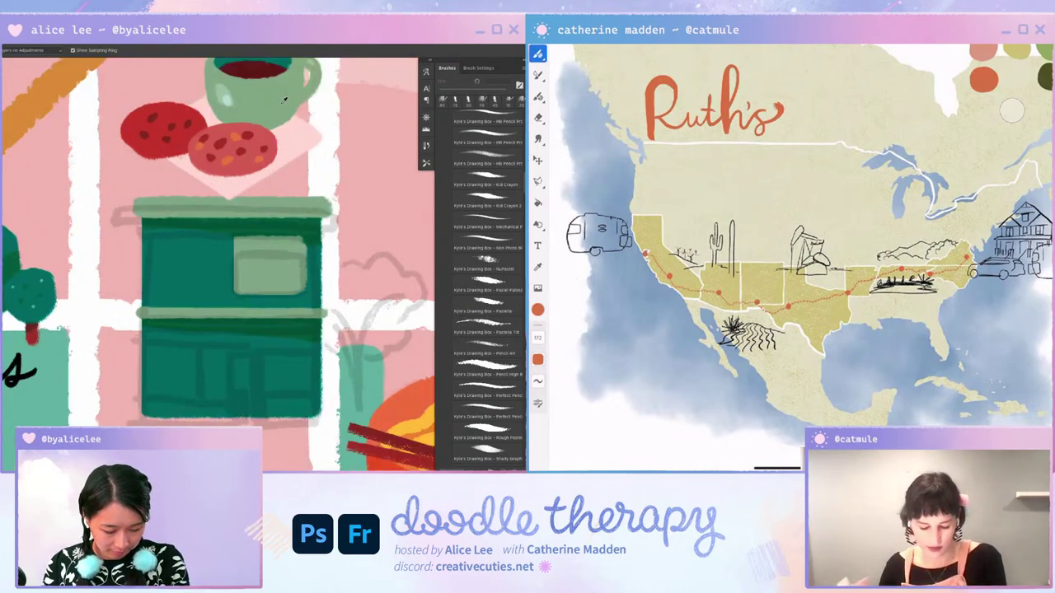
Step: Paint light-green strokes across the lower part of the storefront
key(ctrl+minus)
key(b)
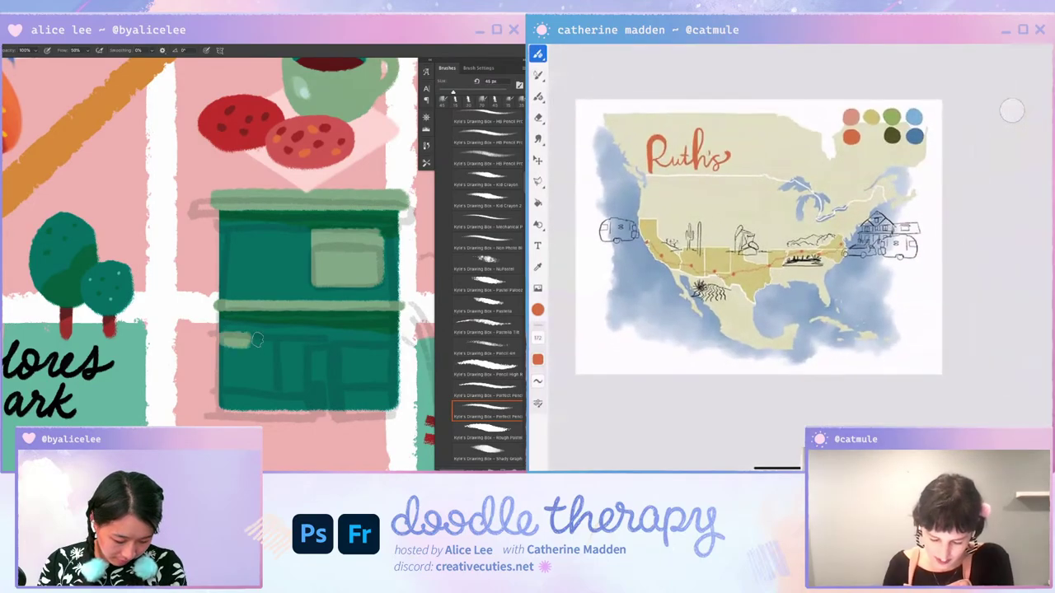
drag(257, 339, 266, 363)
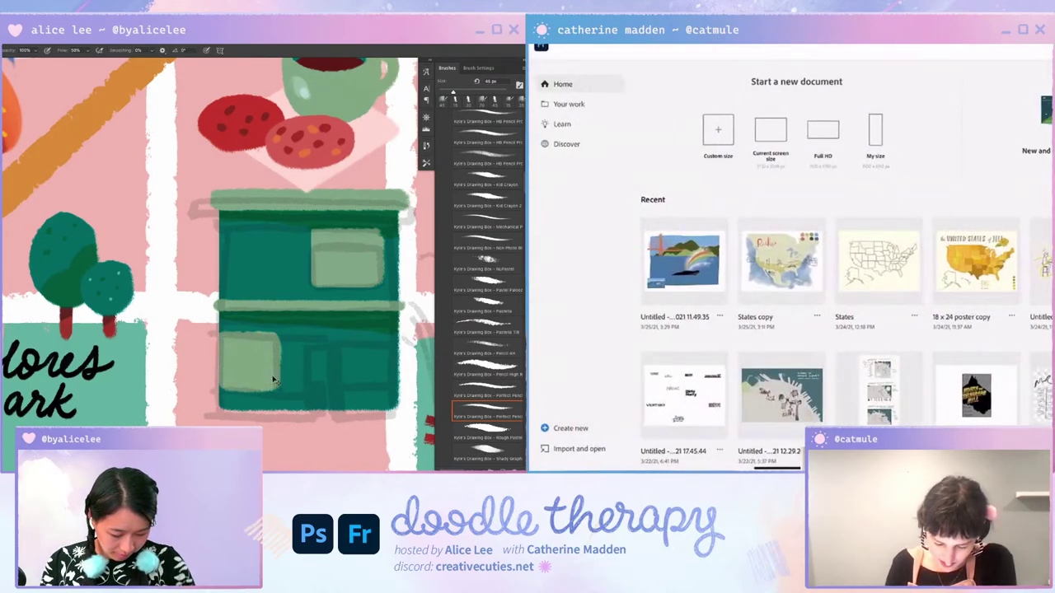
key(ctrl+z)
drag(211, 335, 408, 336)
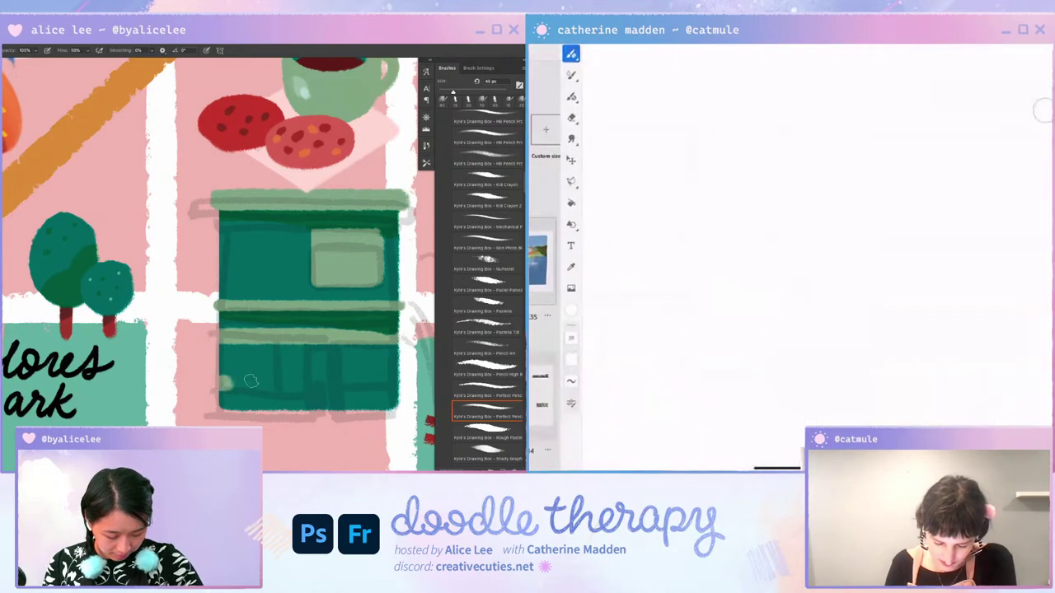
drag(225, 384, 400, 384)
Step: Select the storefront's lower band and fill it with light green
drag(234, 376, 384, 343)
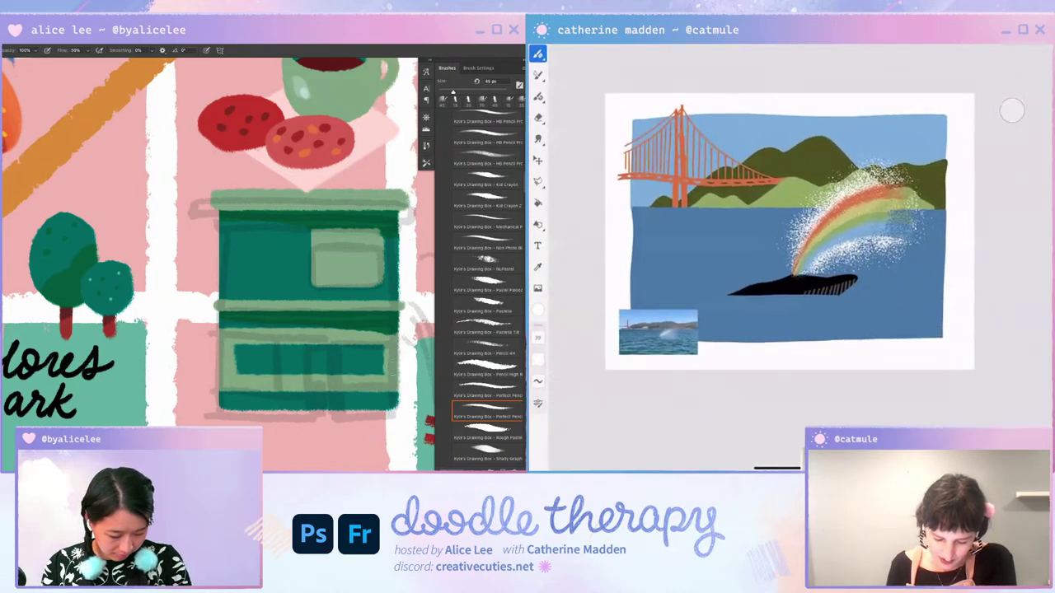
key(g)
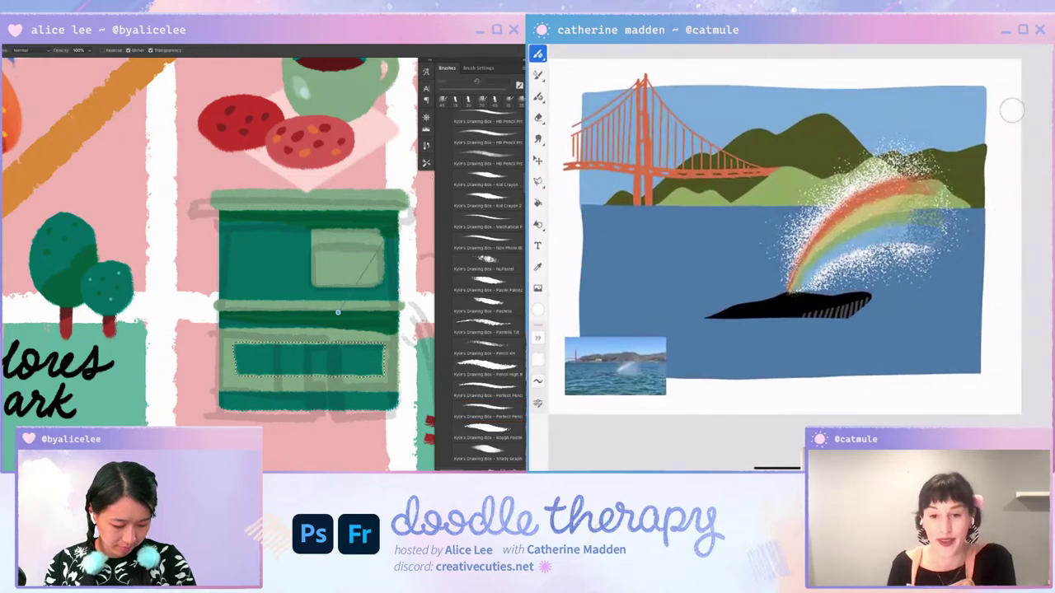
drag(340, 309, 351, 315)
key(m)
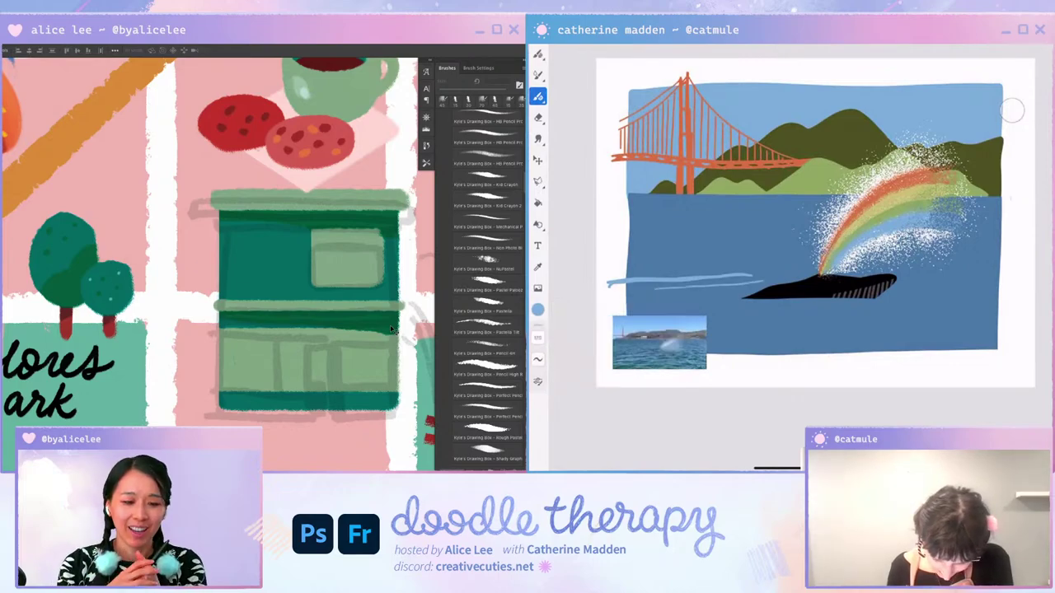
key(ctrl+minus)
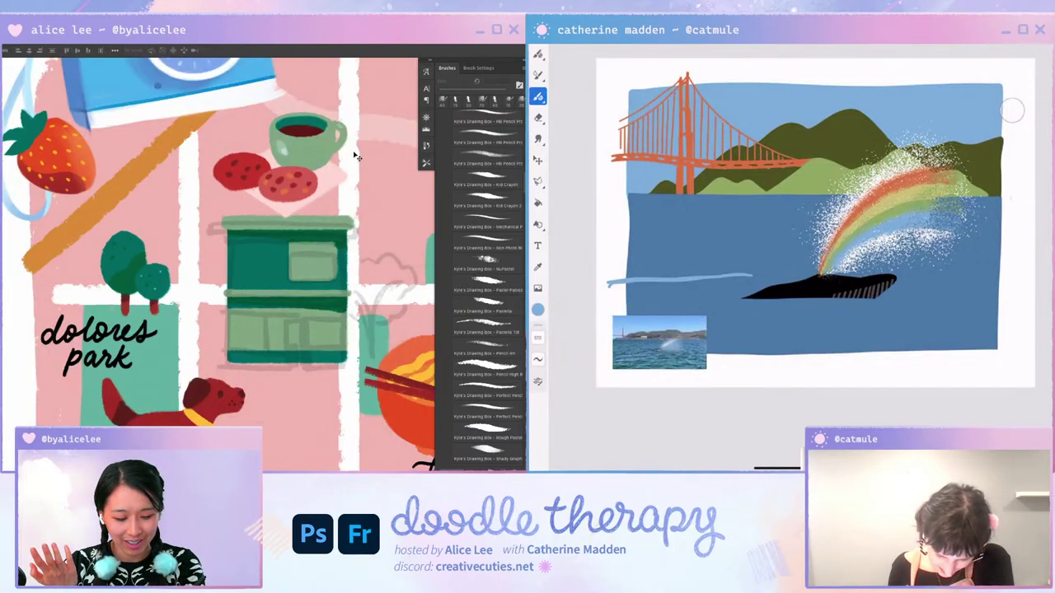
key(ctrl+minus)
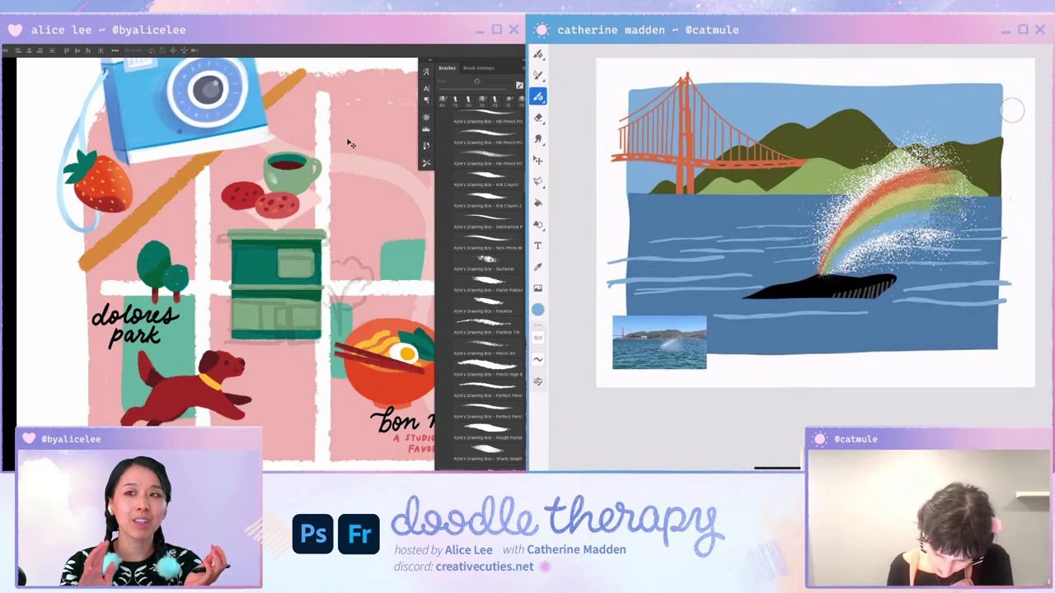
drag(558, 350, 557, 361)
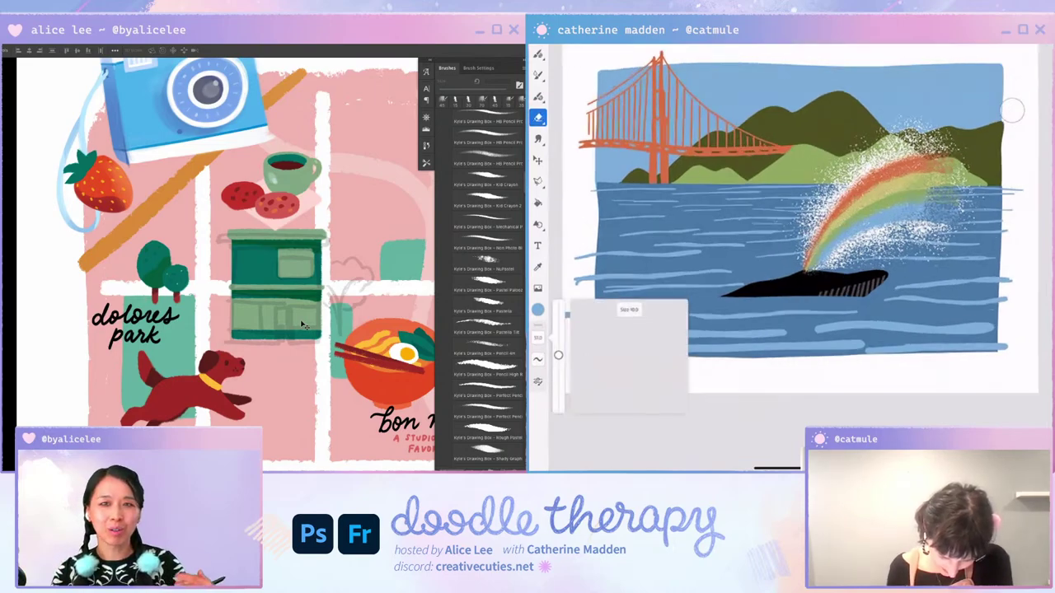
key(e)
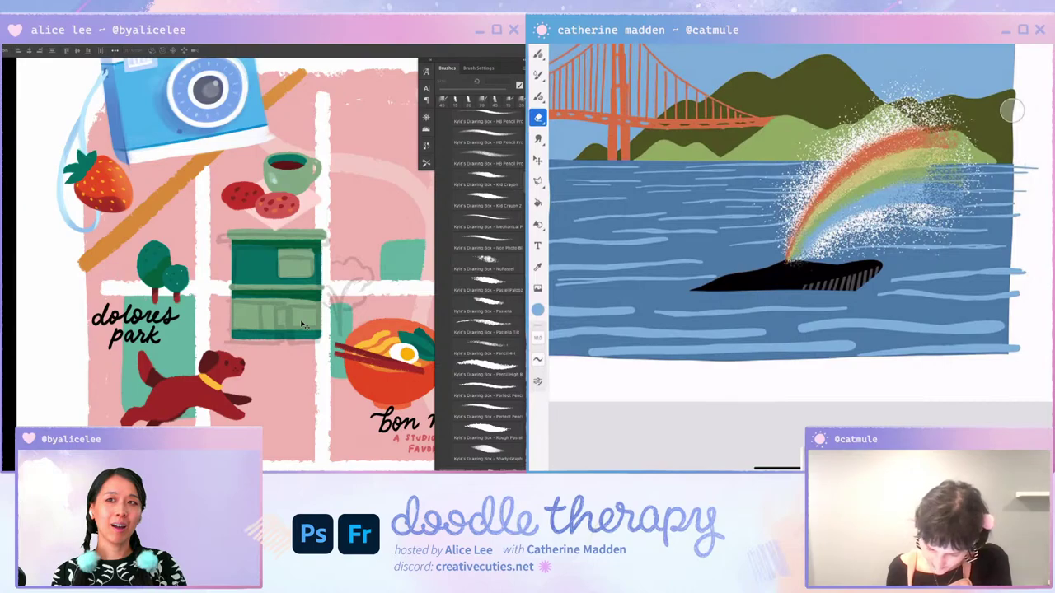
key(b)
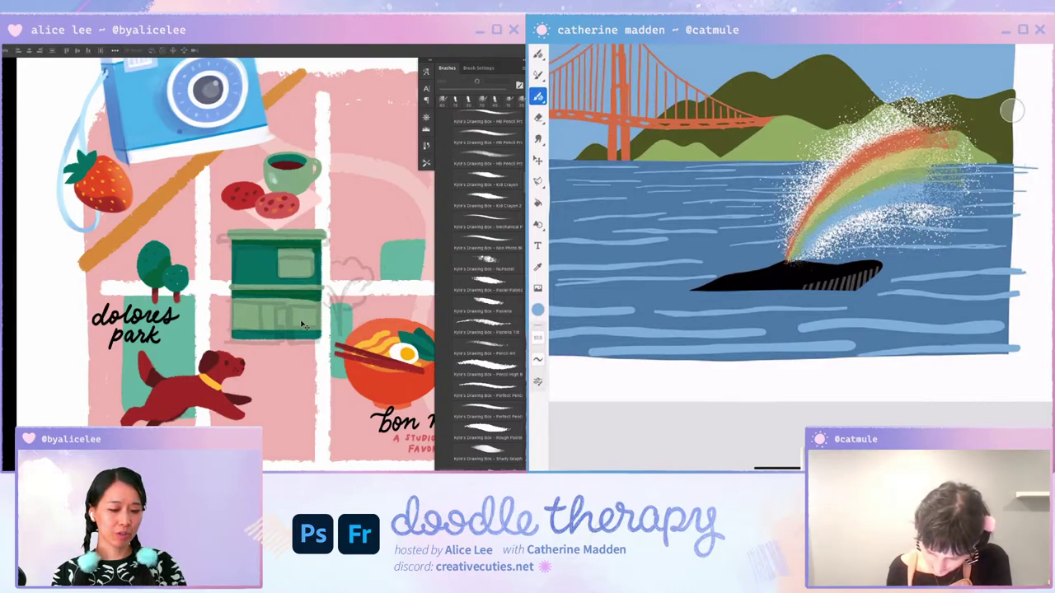
key(e)
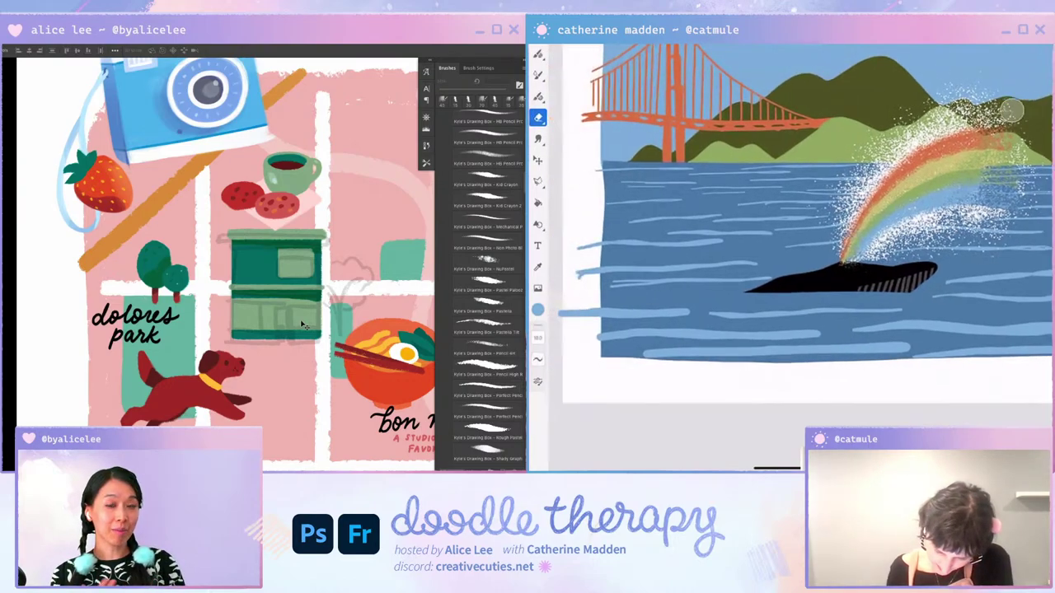
scroll(1012, 110, left, 5)
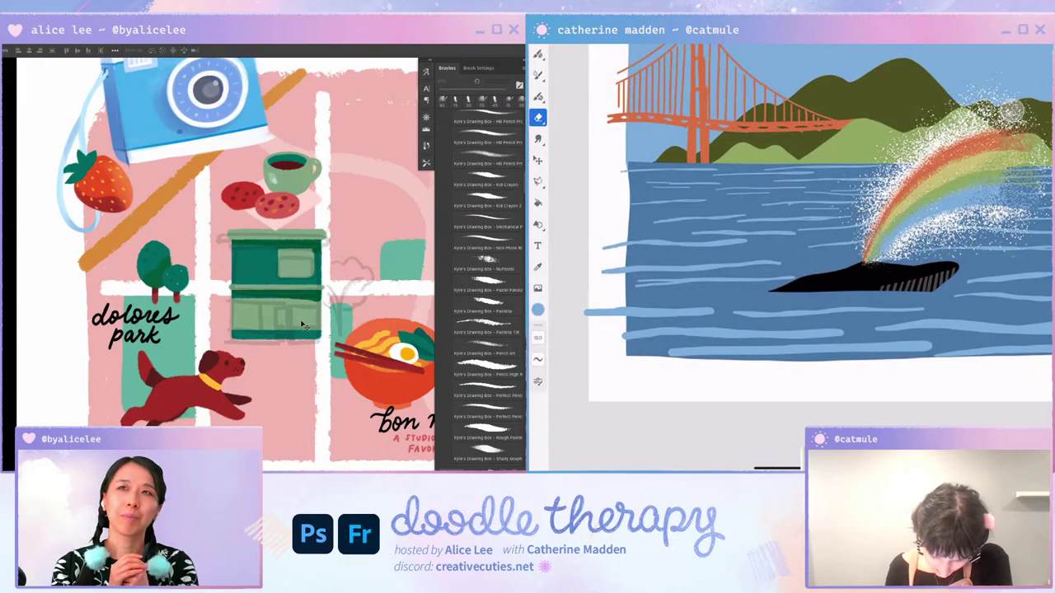
scroll(1012, 110, down, 5)
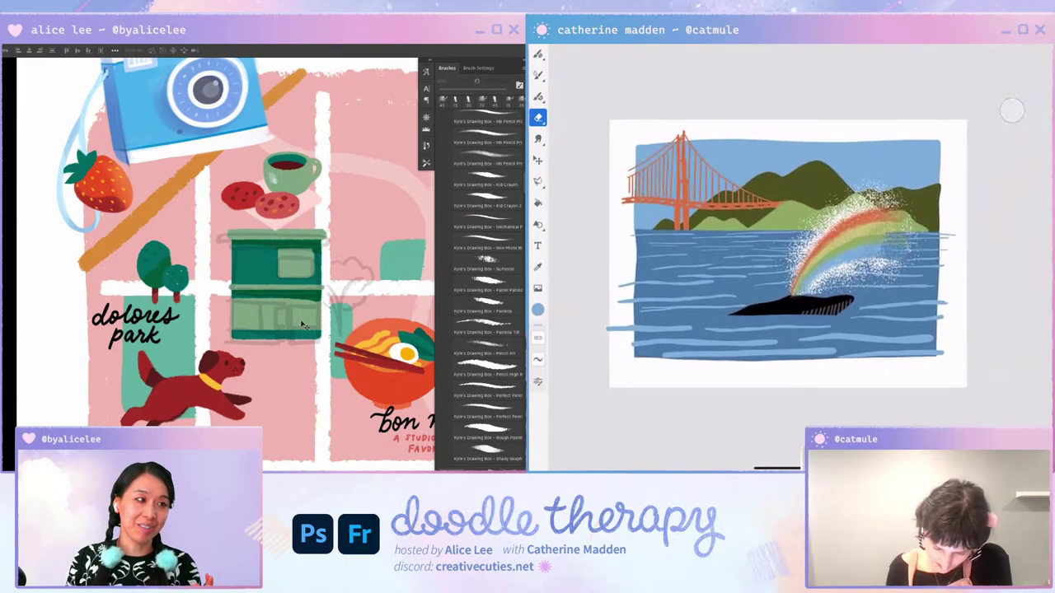
scroll(1012, 110, up, 2)
scroll(1012, 109, down, 1)
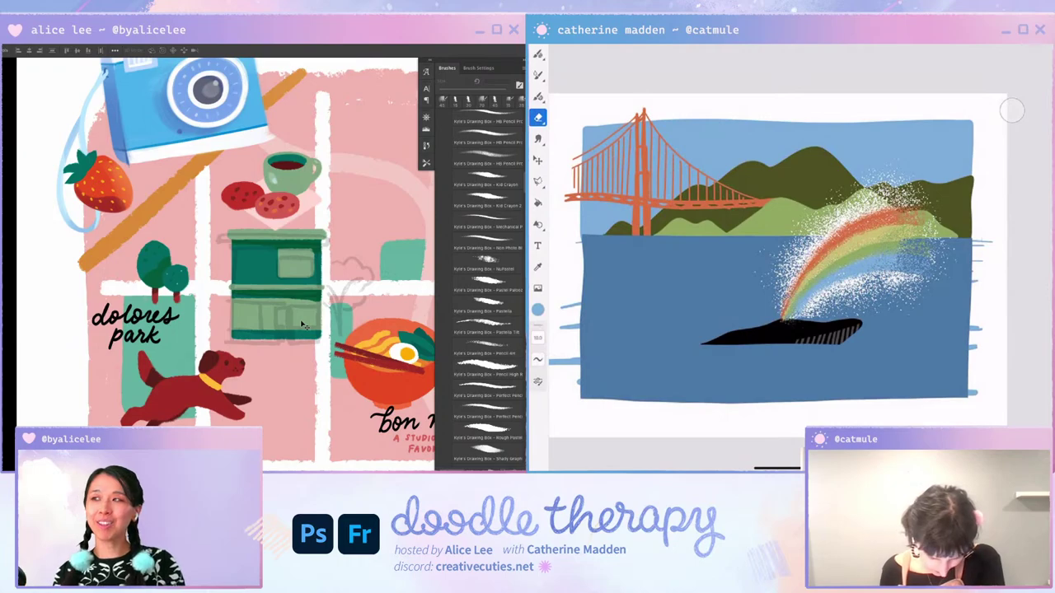
click(538, 309)
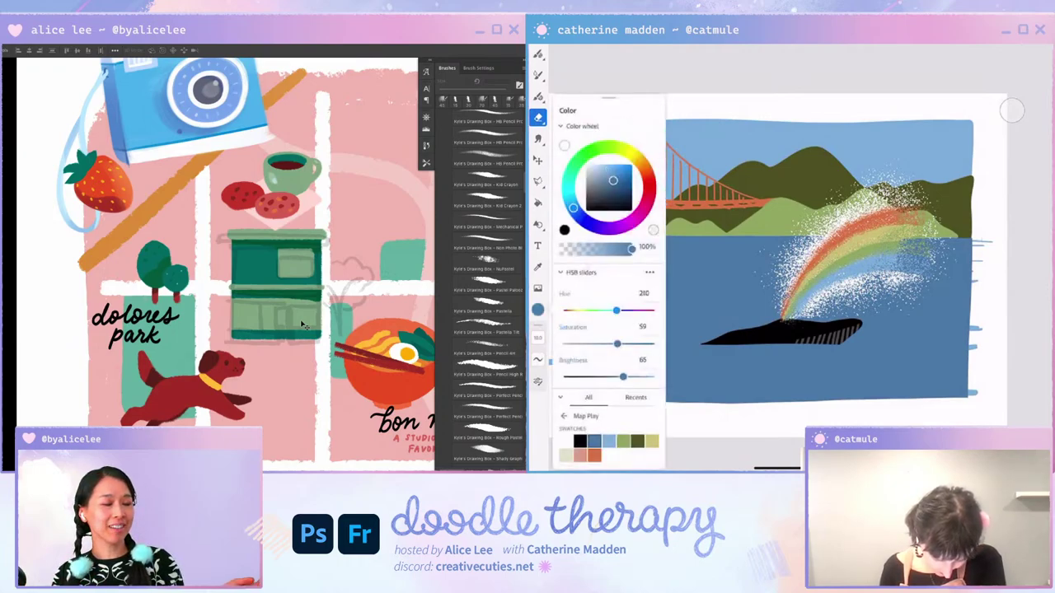
key(g)
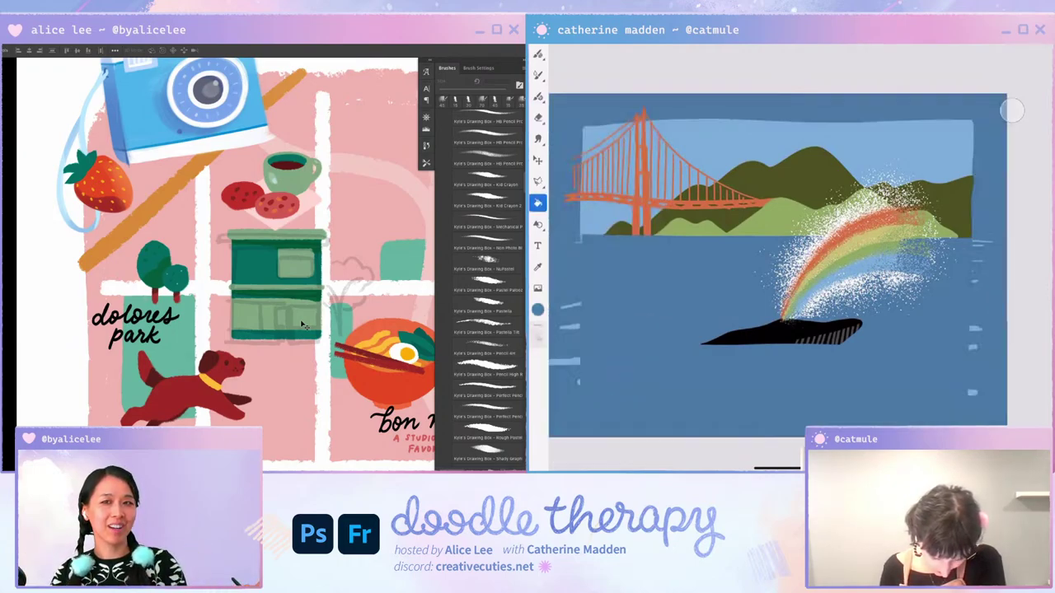
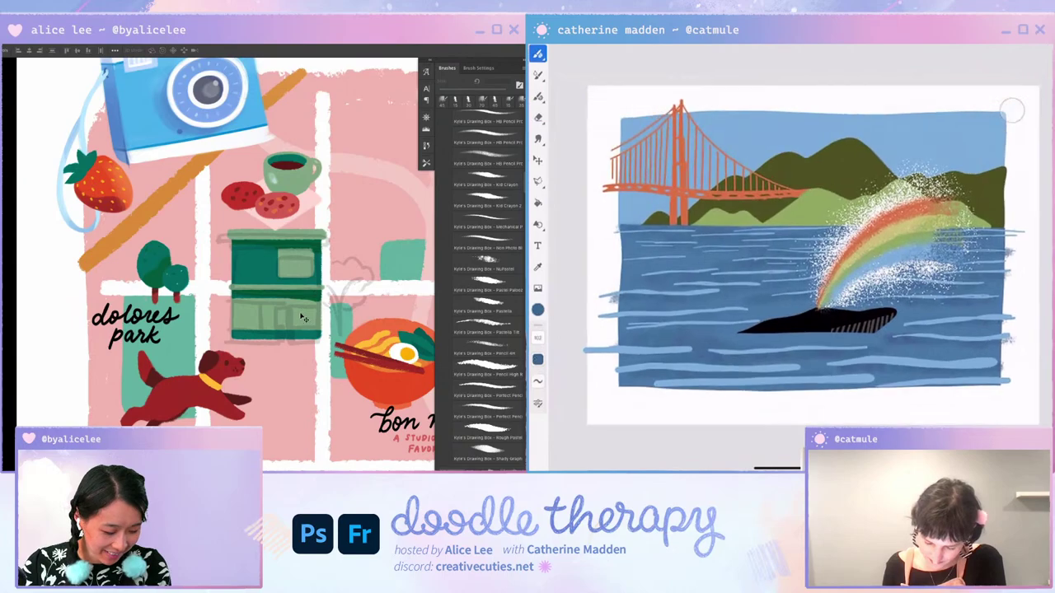
Step: Shrink the height of the storefront's light-green window
key(ctrl+plus)
key(ctrl+plus)
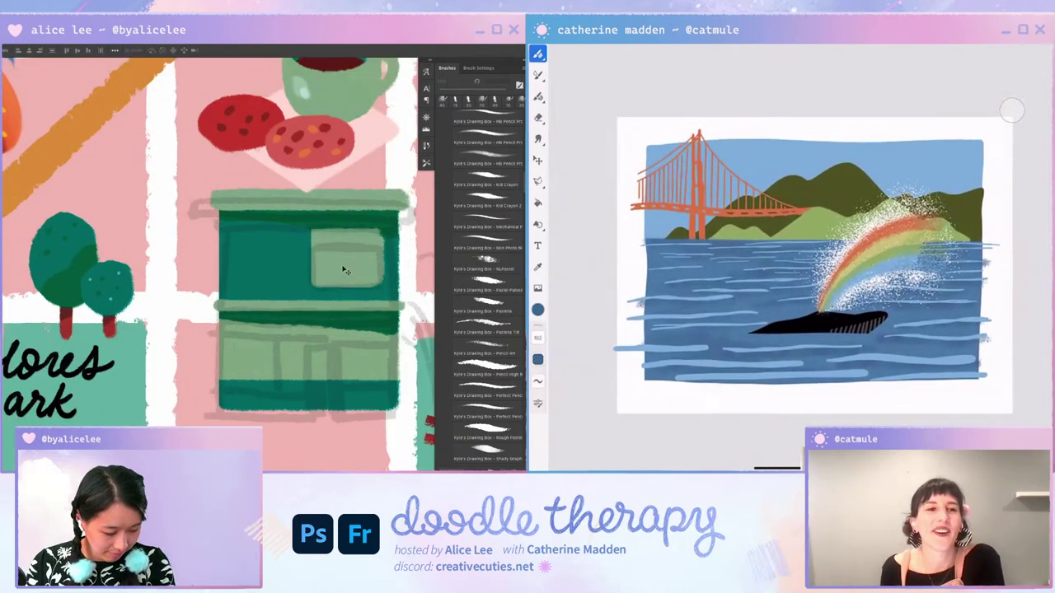
key(ctrl+t)
drag(346, 232, 367, 269)
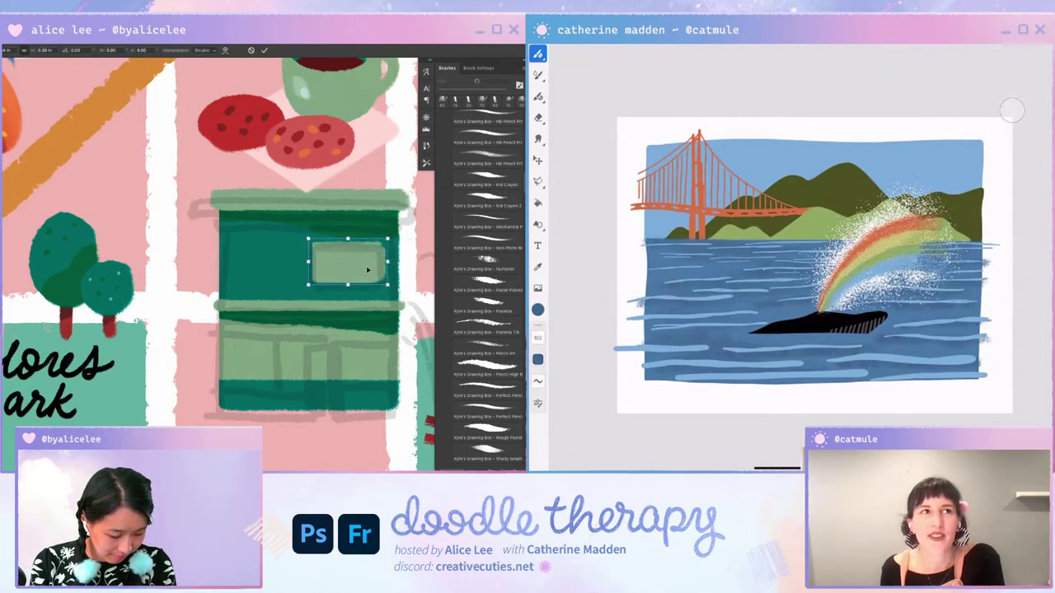
key(Return)
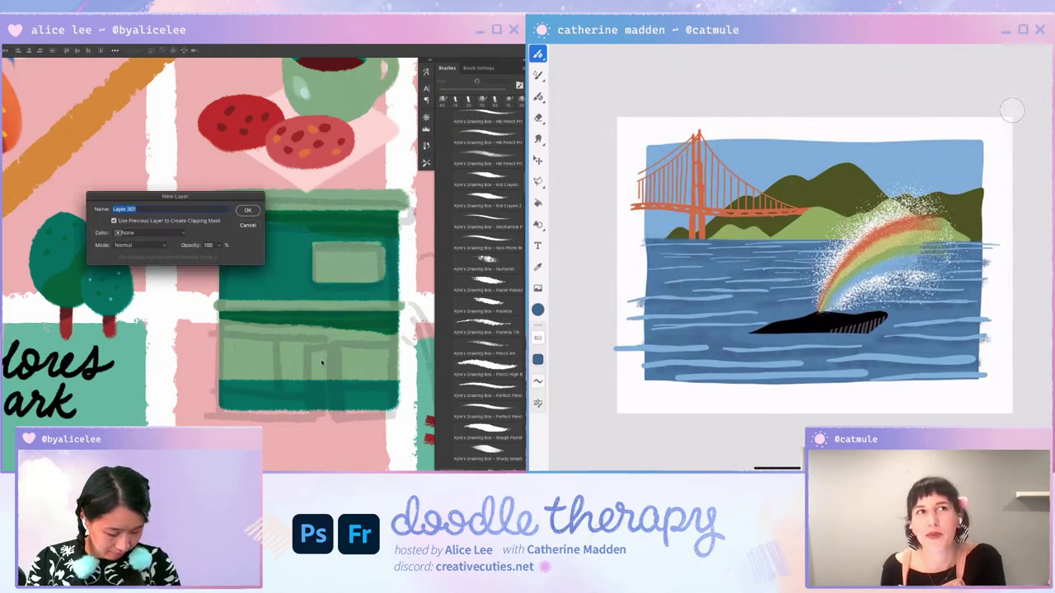
Step: Add a layer clipped to the green building, sampling its green with a pencil brush
key(i)
click(341, 320)
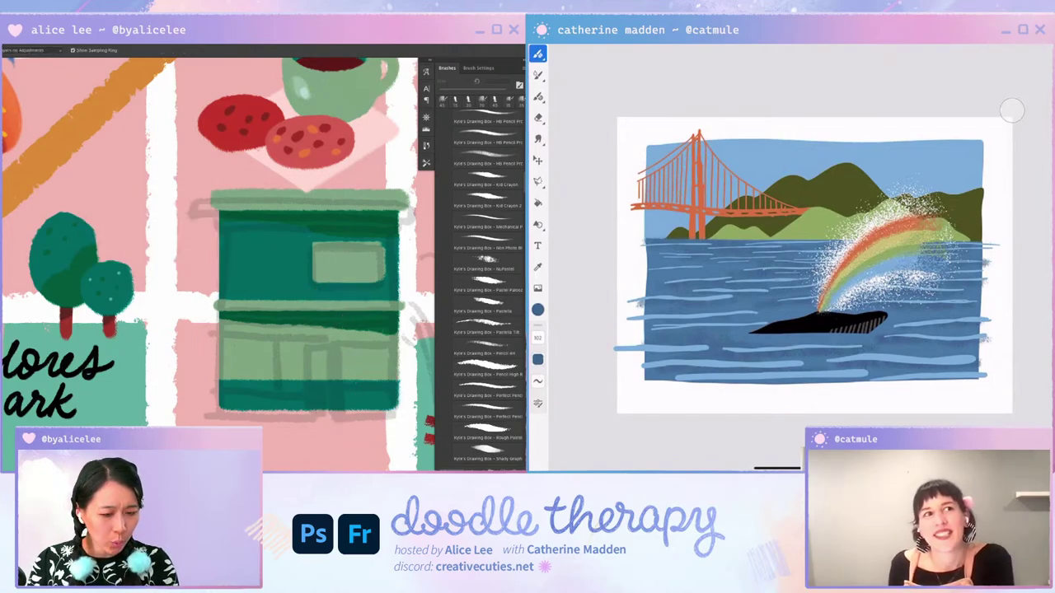
click(488, 417)
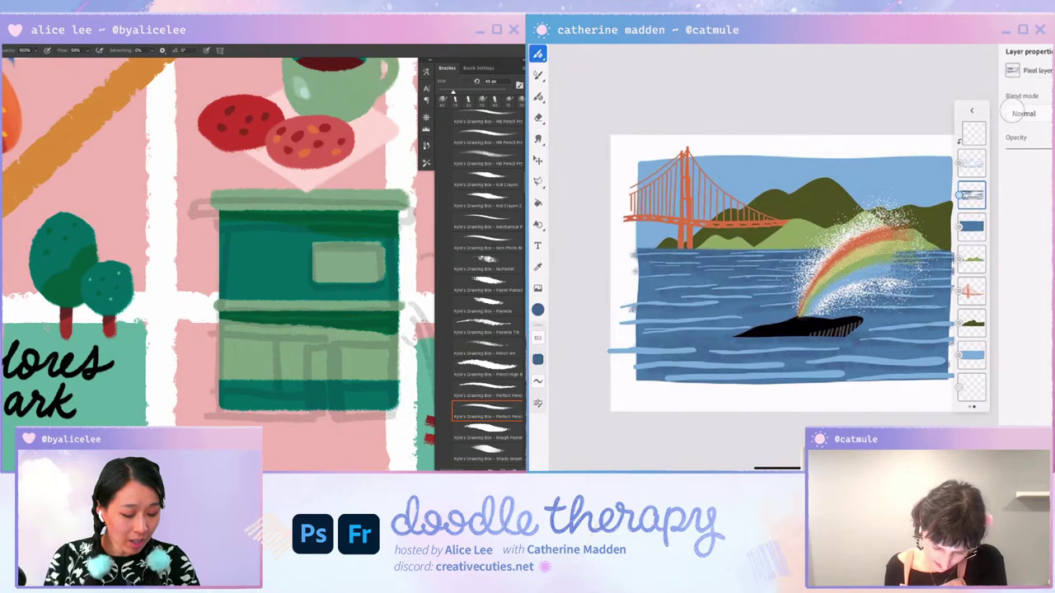
Step: Paint a dark green door on the storefront's lower panel
click(971, 162)
drag(295, 342, 295, 404)
click(538, 74)
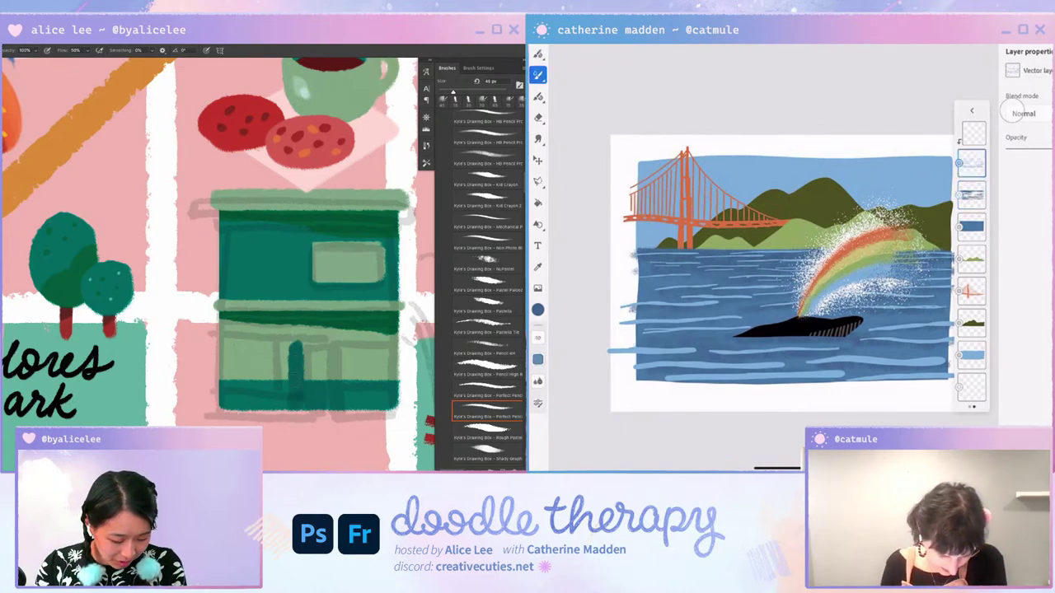
click(537, 97)
drag(305, 342, 312, 404)
click(538, 309)
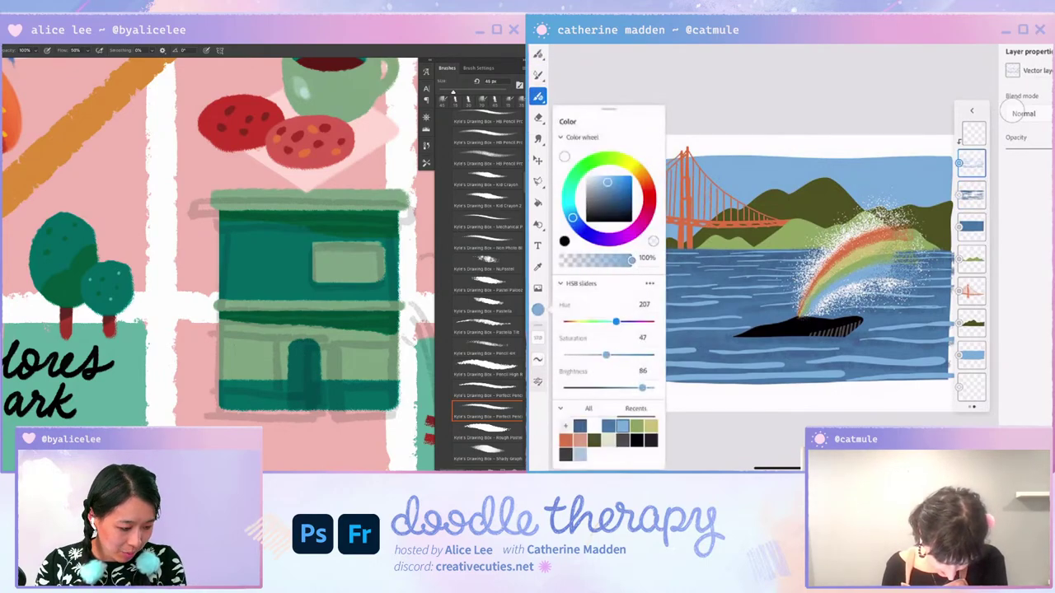
click(537, 309)
drag(293, 341, 294, 409)
drag(313, 340, 312, 407)
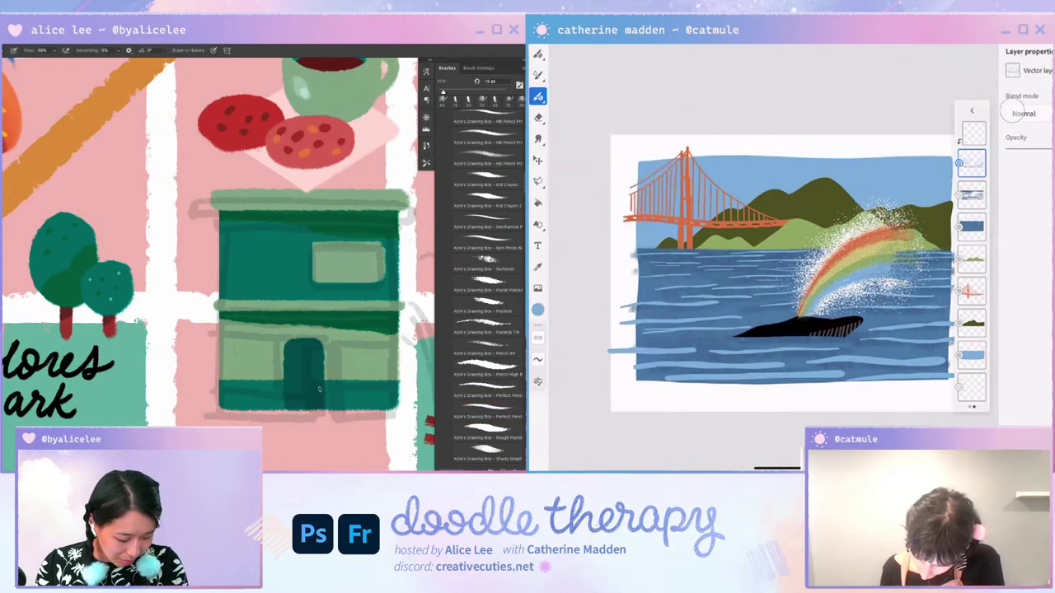
Step: Erase the door's rounded top flat and shift the door left
key(e)
drag(284, 340, 328, 332)
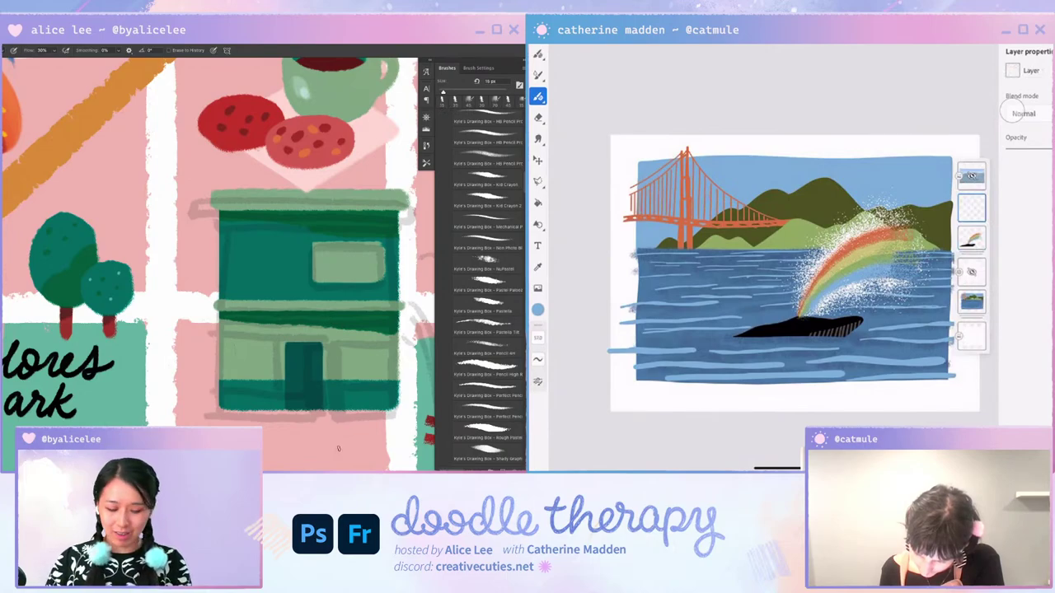
drag(297, 373, 279, 378)
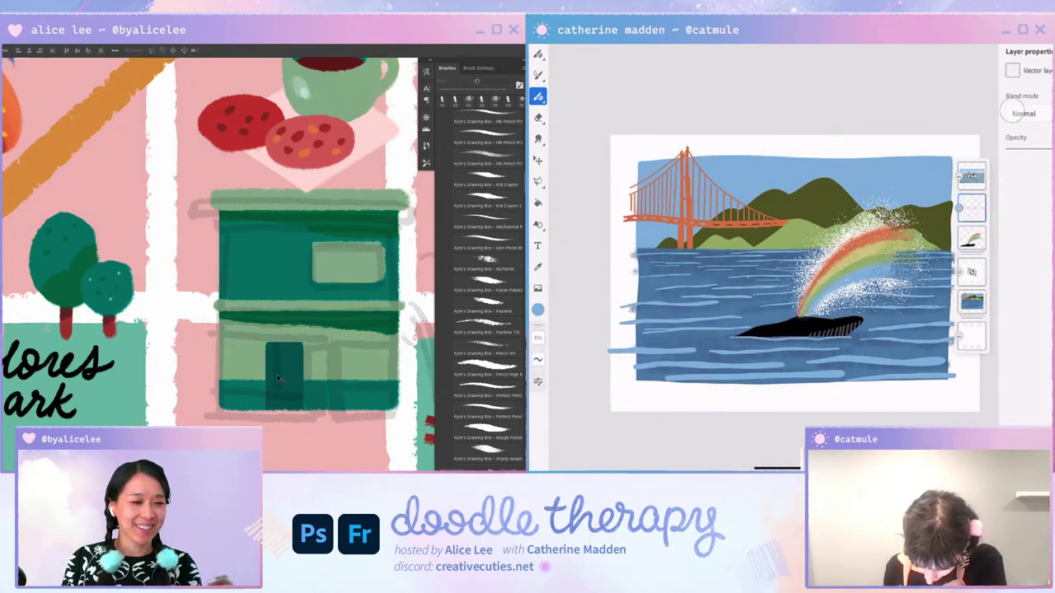
Step: Raise the door and frame its top and left edge with darker green strokes
drag(278, 378, 290, 356)
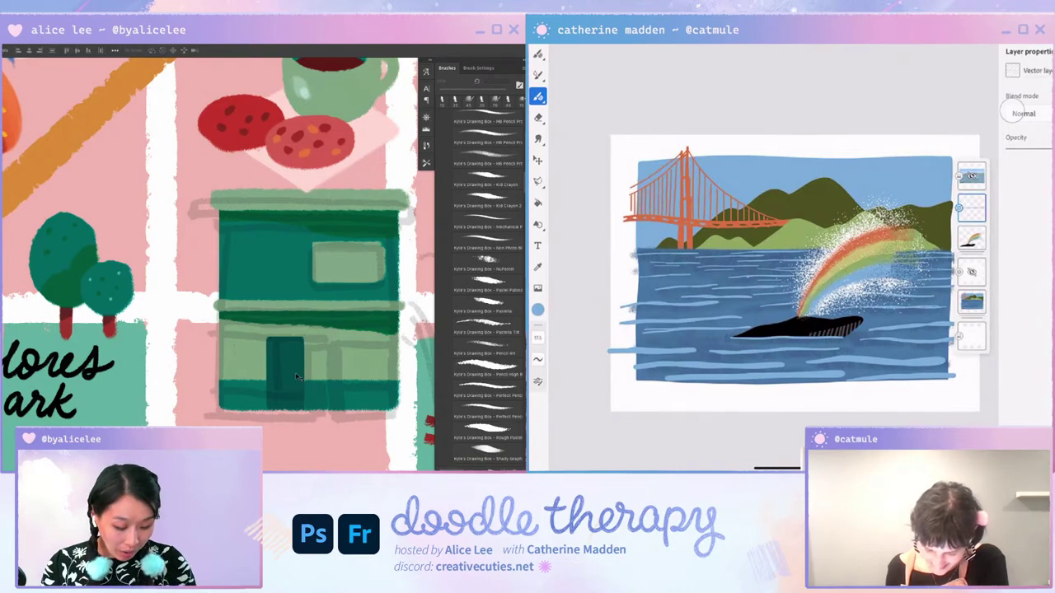
key(i)
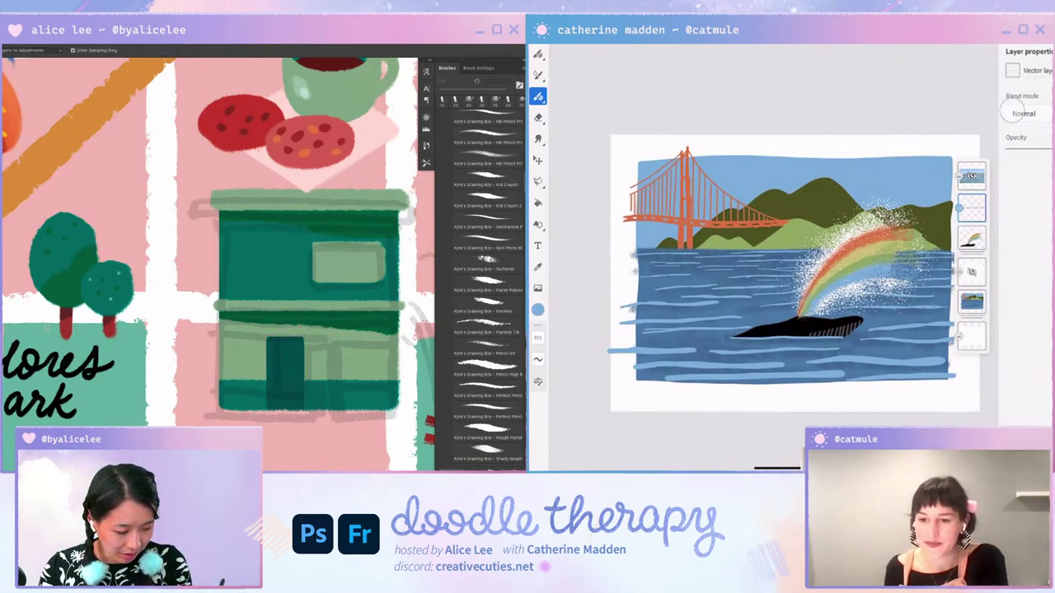
click(487, 416)
drag(272, 325, 305, 401)
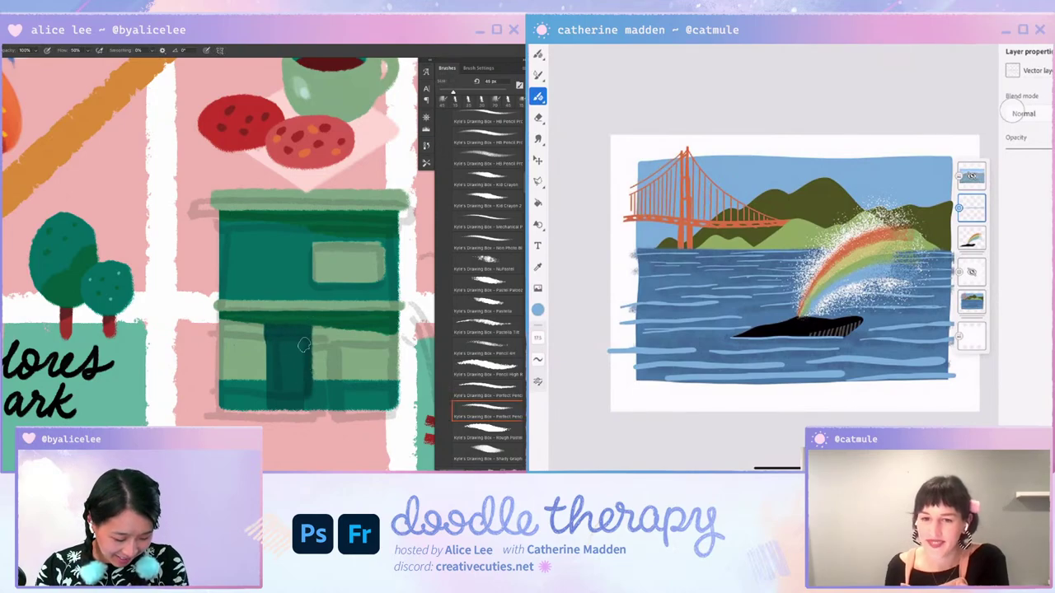
drag(264, 317, 265, 405)
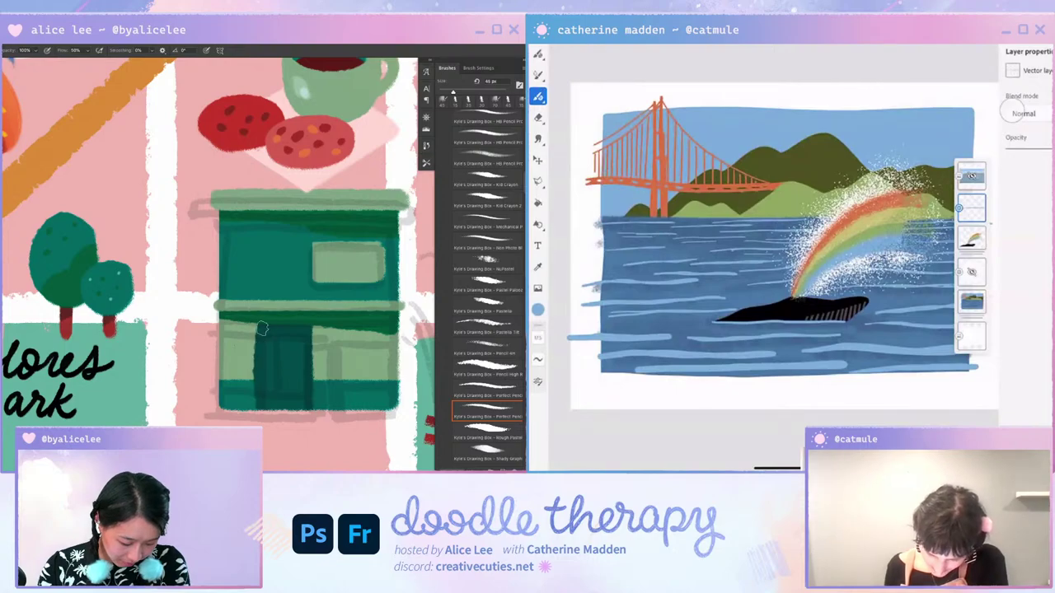
key(ctrl+minus)
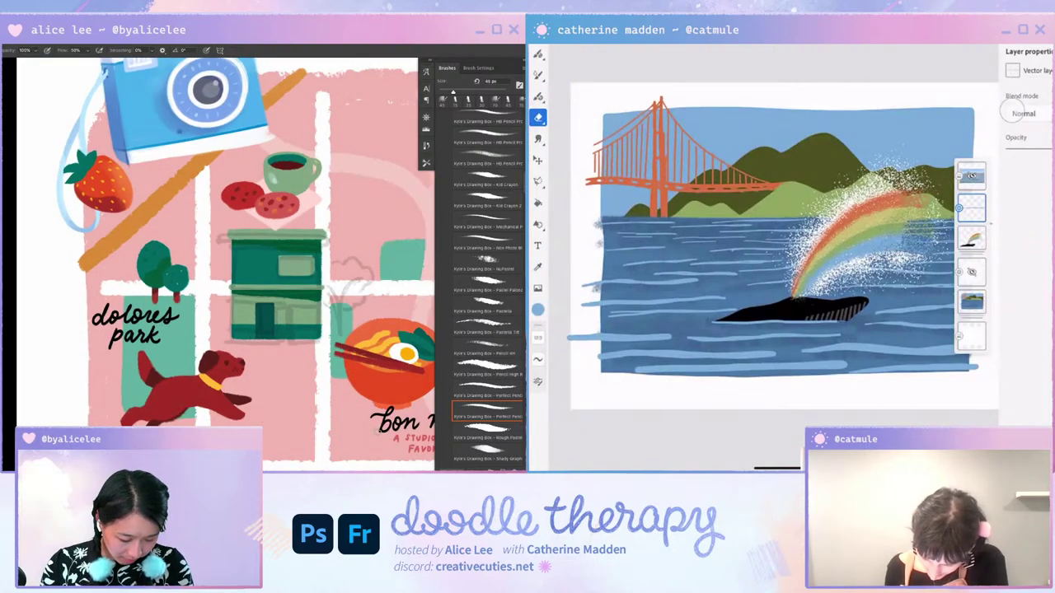
Step: Shift the building piece and door into place, then paint a small dark rectangle by the door's base
drag(337, 307, 346, 302)
key(ctrl+d)
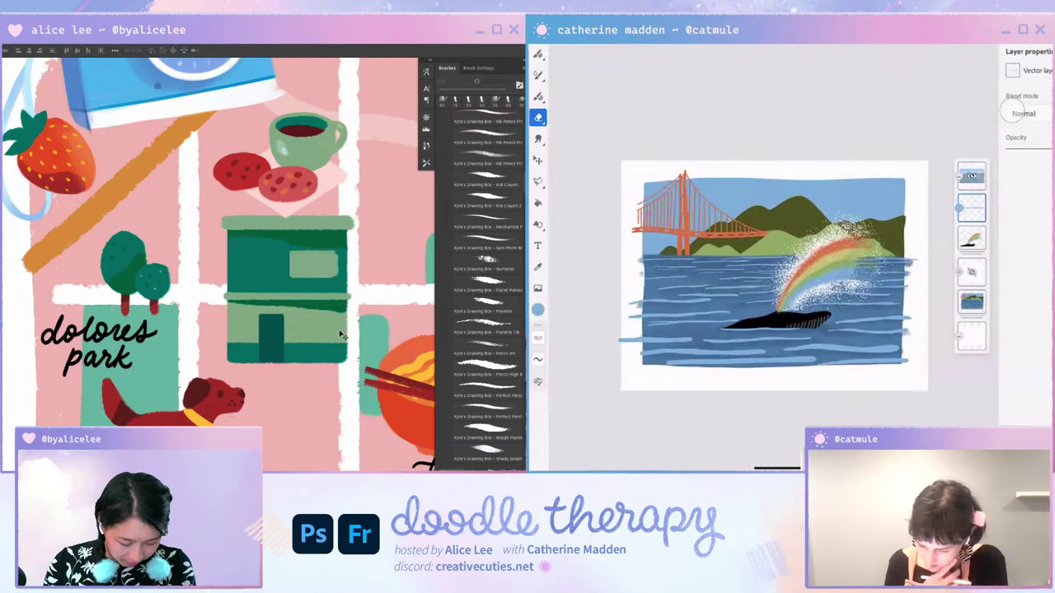
key(ctrl+plus)
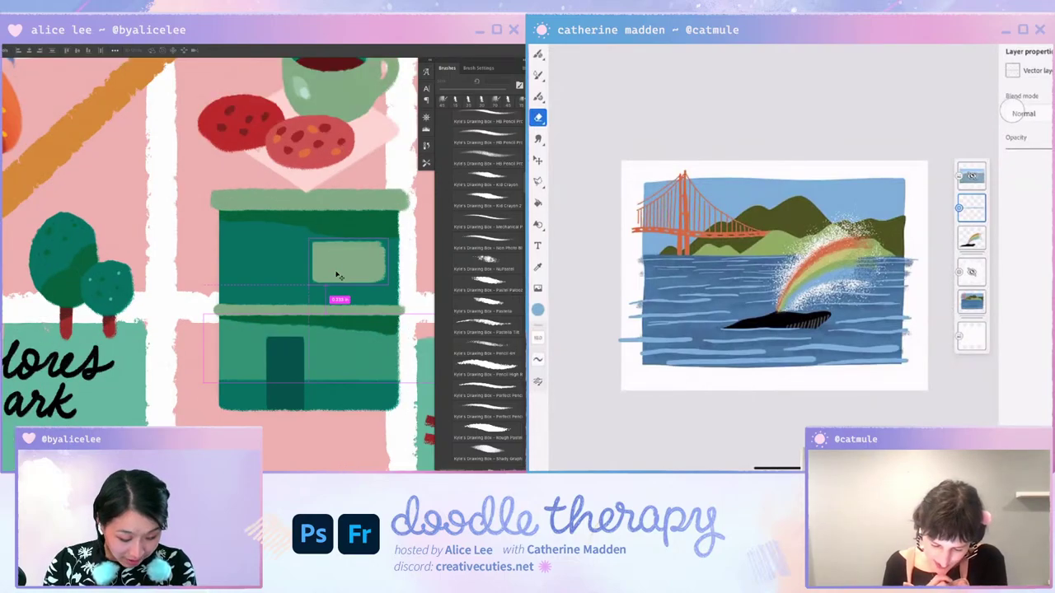
drag(297, 366, 292, 375)
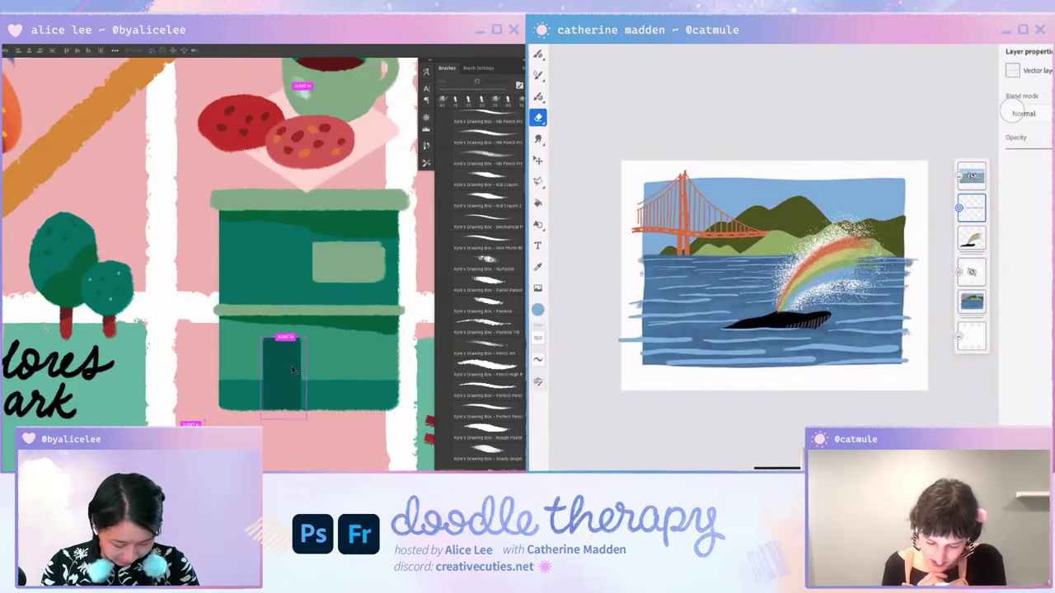
key(b)
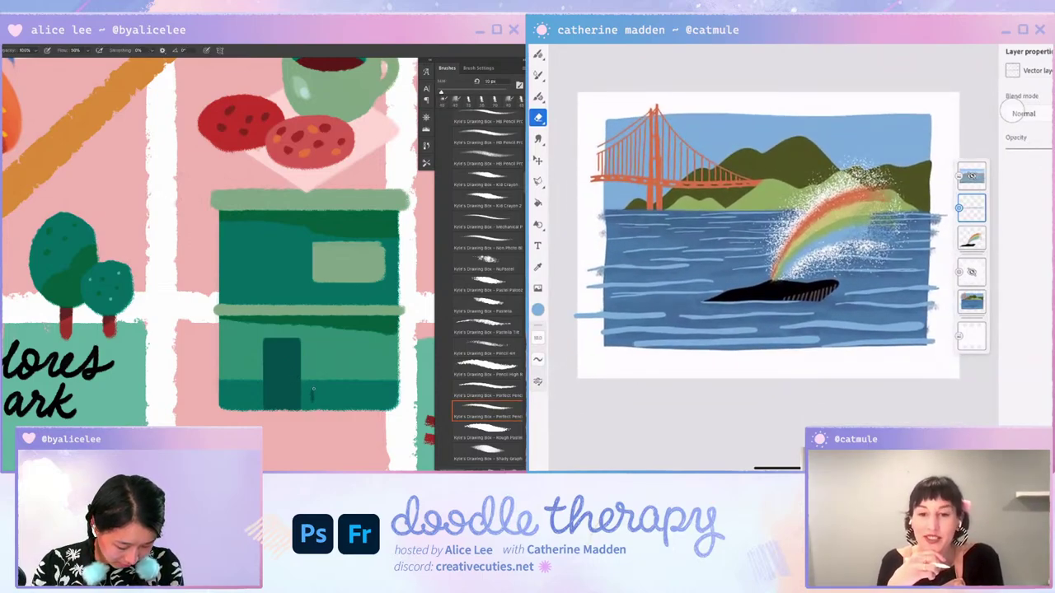
drag(341, 387, 337, 398)
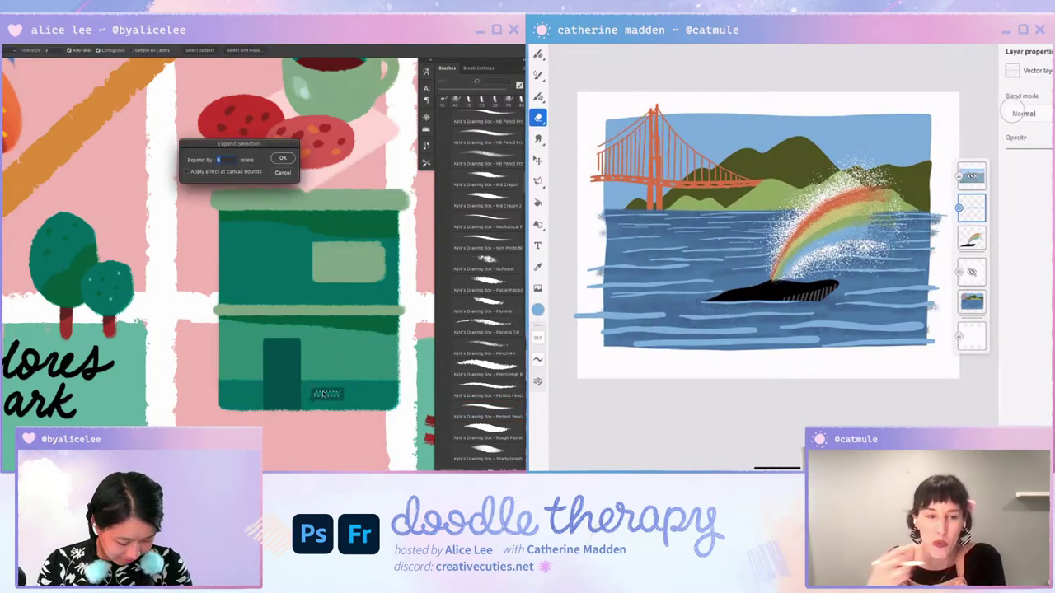
Step: Resize the small dark step rectangle beside the door
key(g)
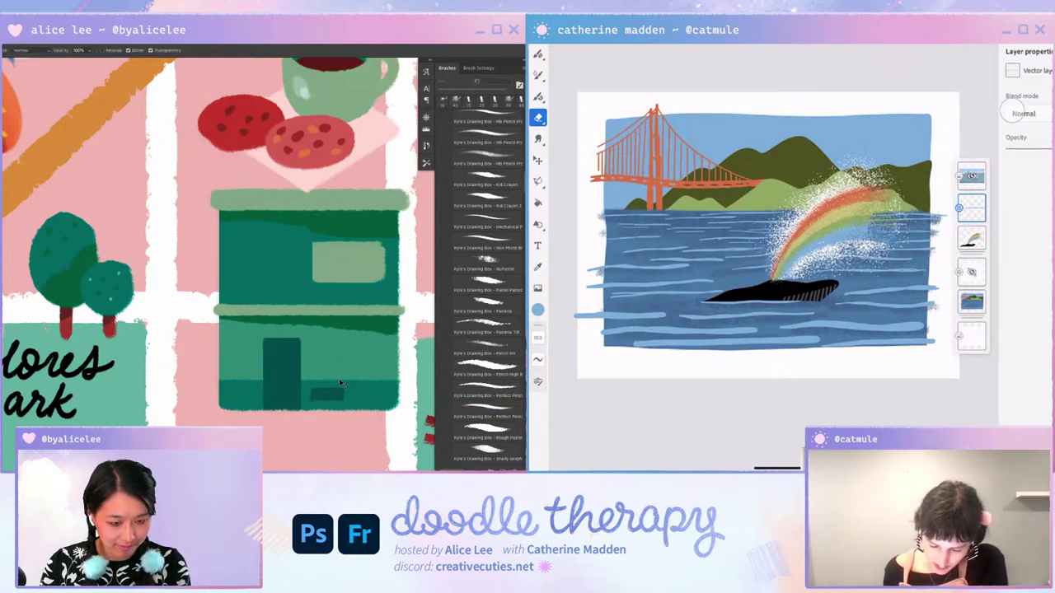
key(ctrl+t)
drag(340, 384, 327, 385)
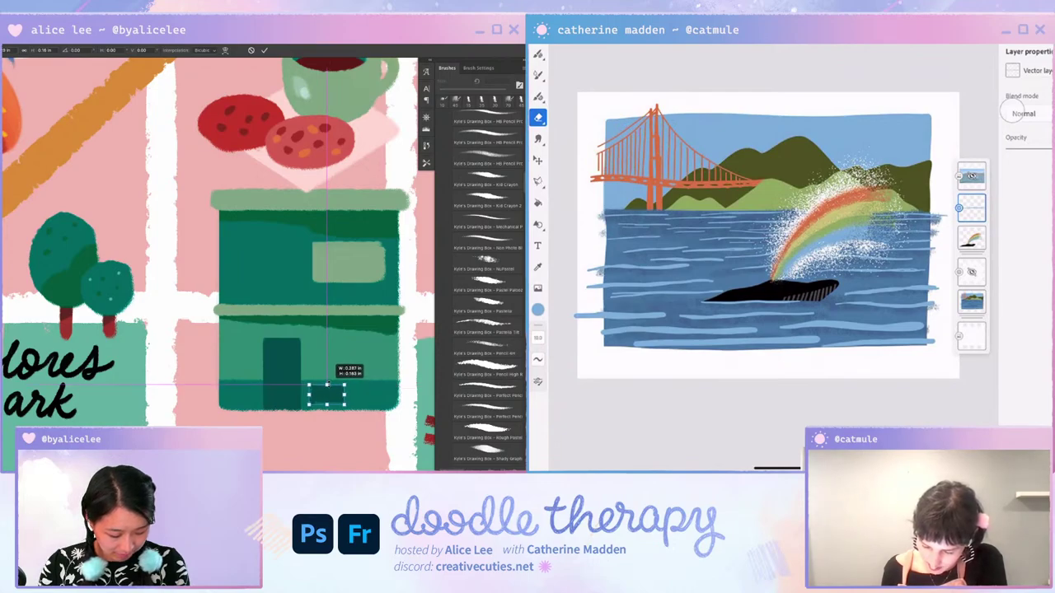
key(Return)
key(ctrl+d)
key(b)
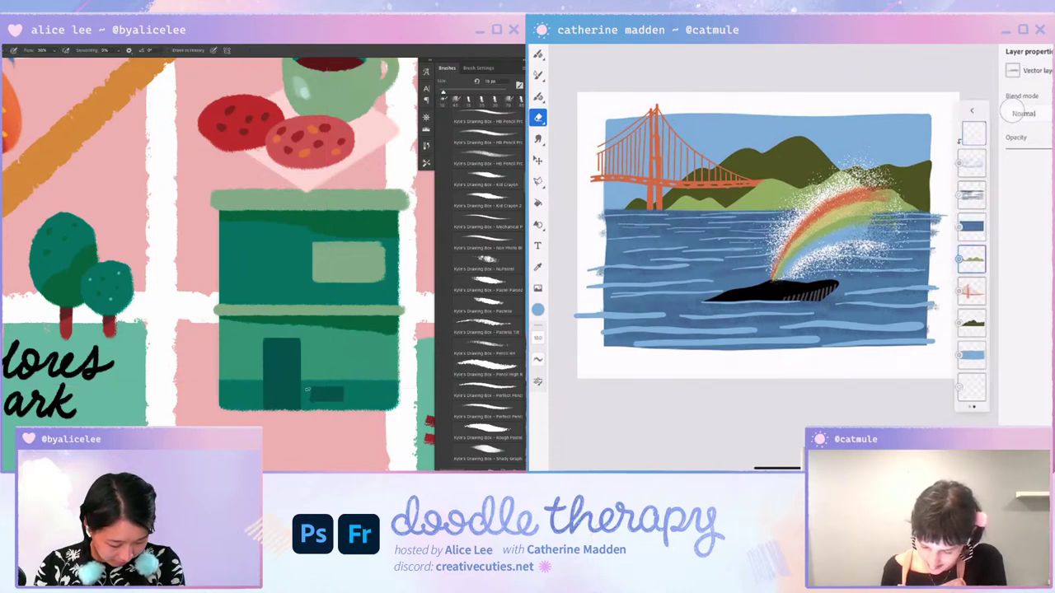
Step: Place a copy of the step shape to its right along the storefront base
key(ctrl+shift+n)
key(v)
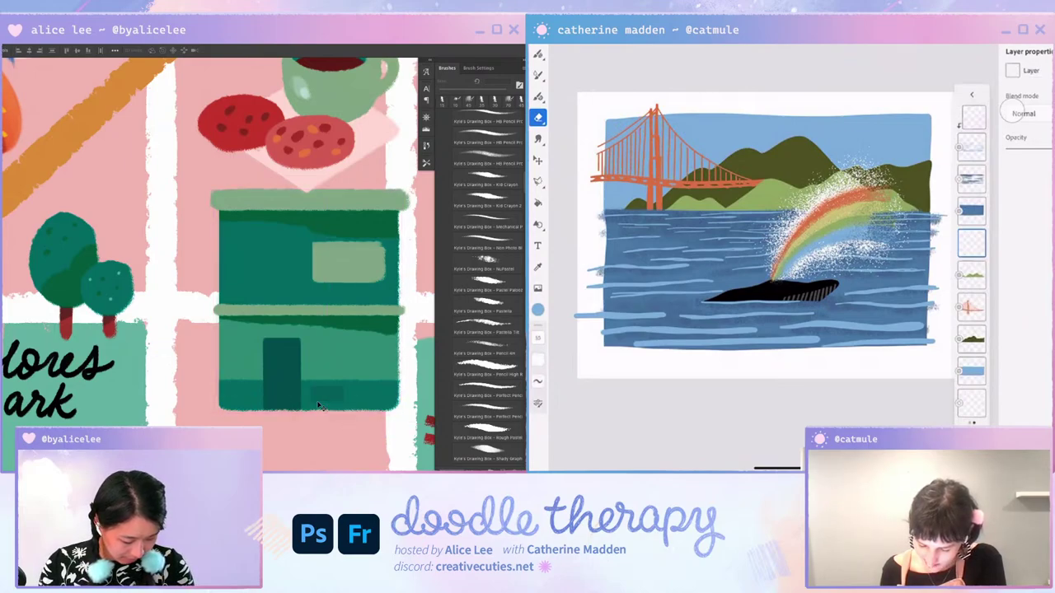
drag(320, 405, 382, 396)
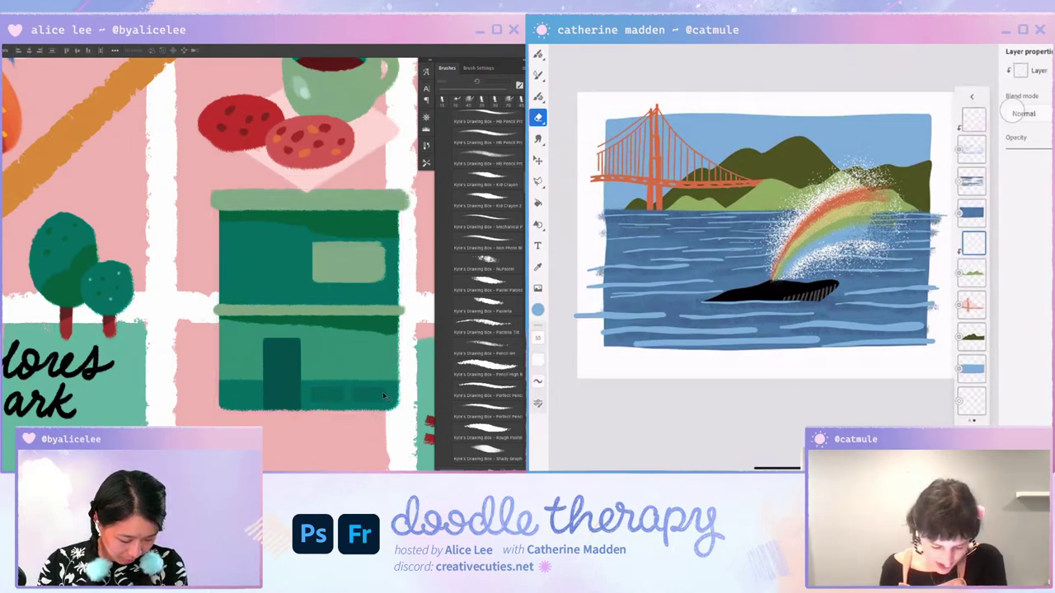
key(b)
click(538, 309)
drag(605, 192, 613, 207)
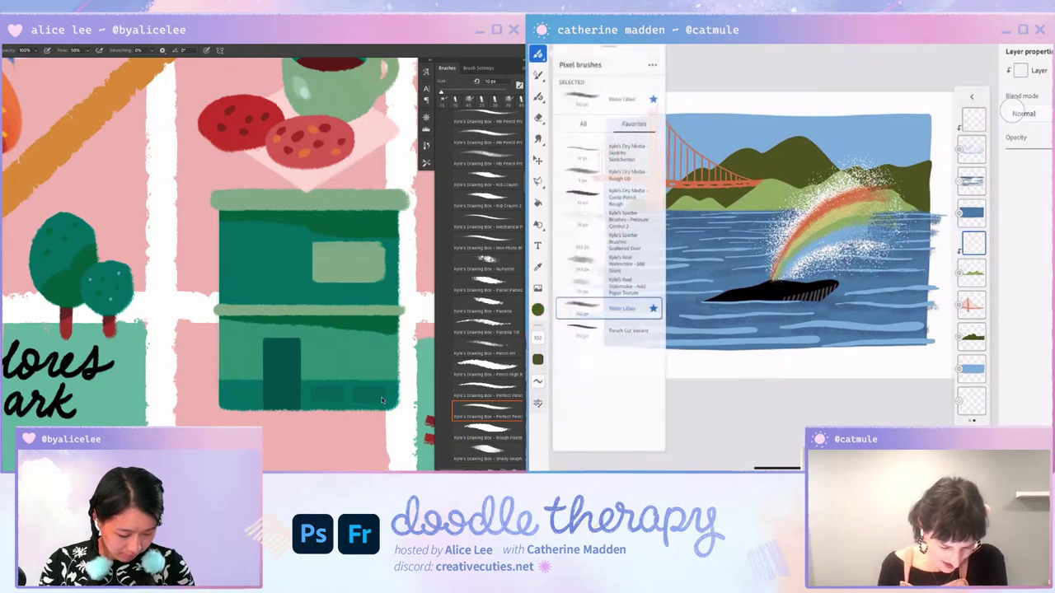
key(ctrl+minus)
Step: Nudge the green band and window, then shrink the light-green window rectangle
key(ctrl+plus)
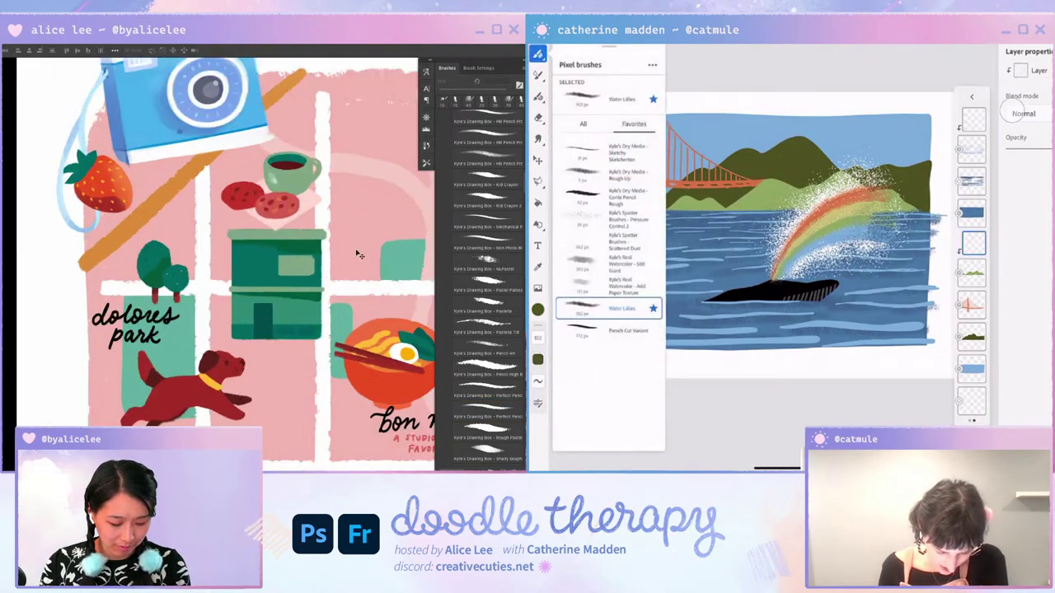
drag(363, 362, 353, 338)
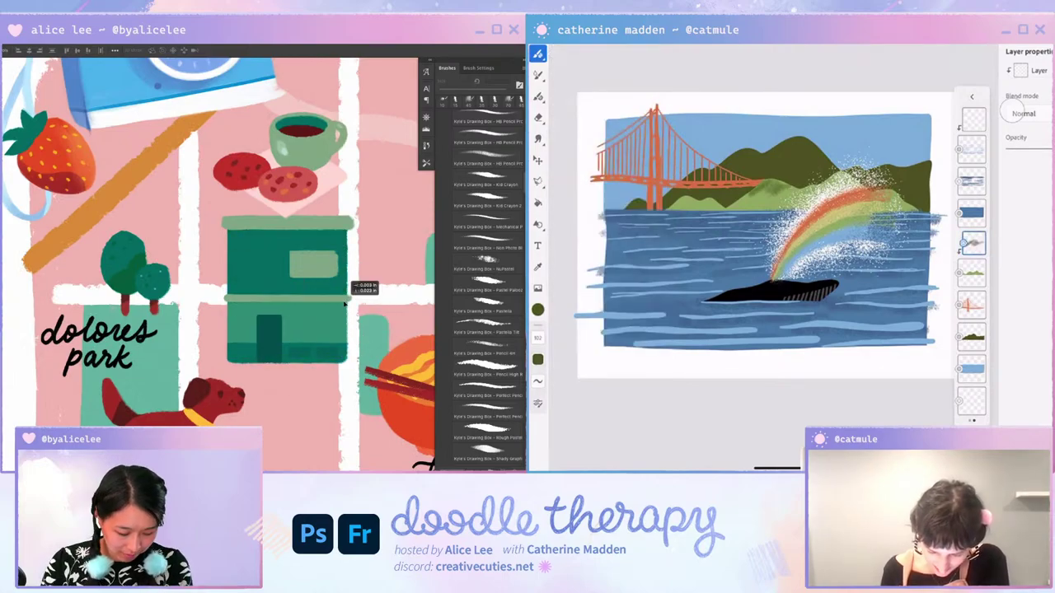
drag(336, 271, 341, 303)
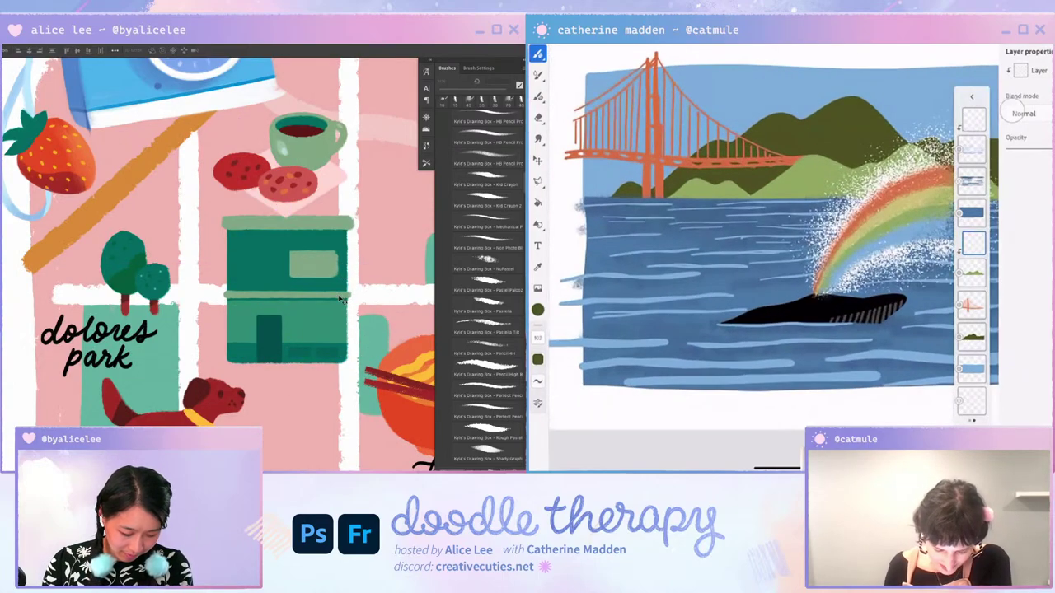
key(ctrl+t)
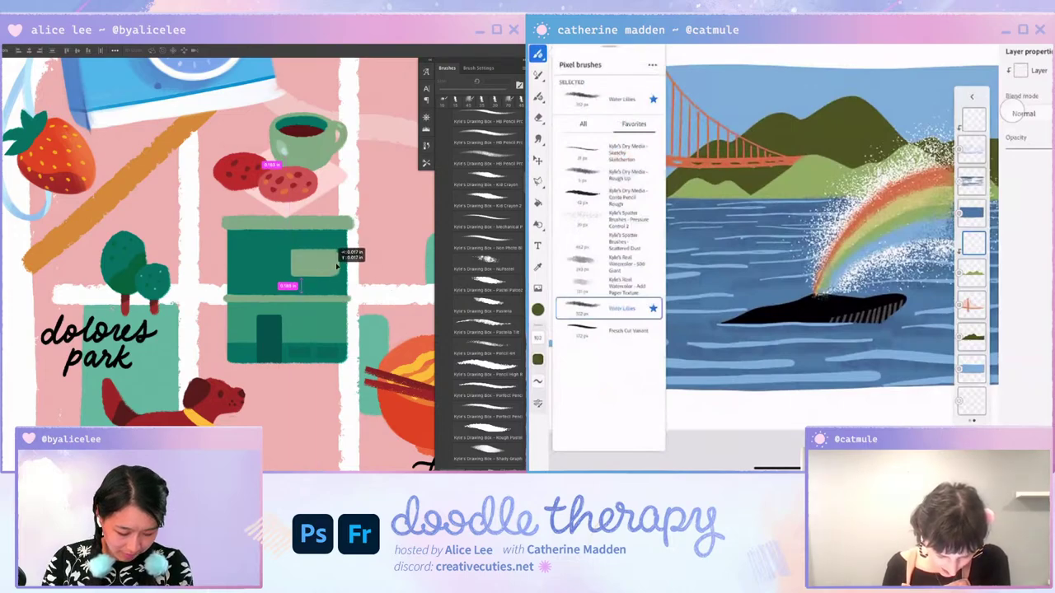
drag(338, 259, 336, 261)
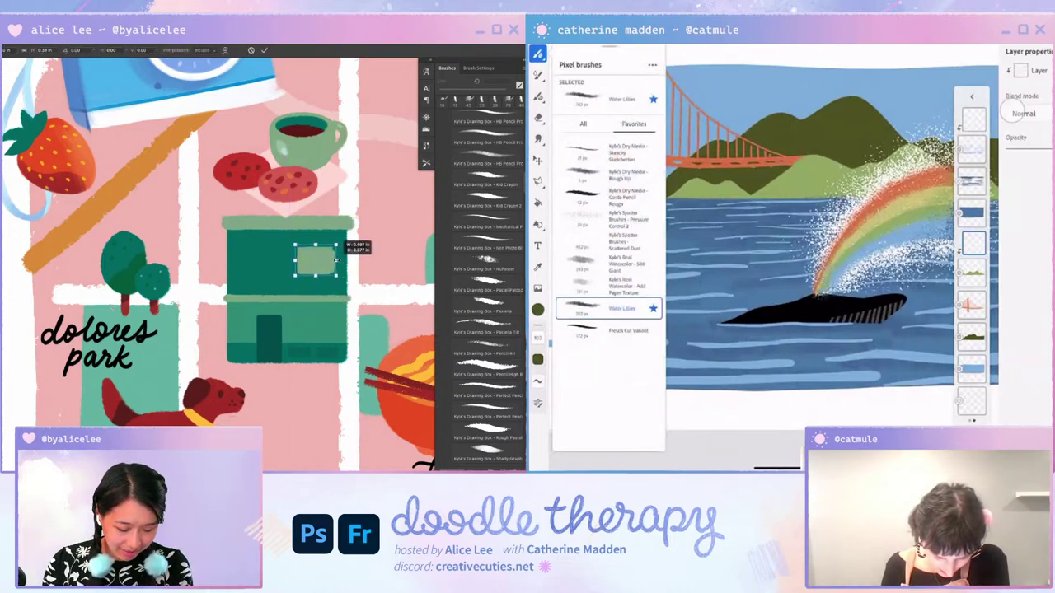
key(Return)
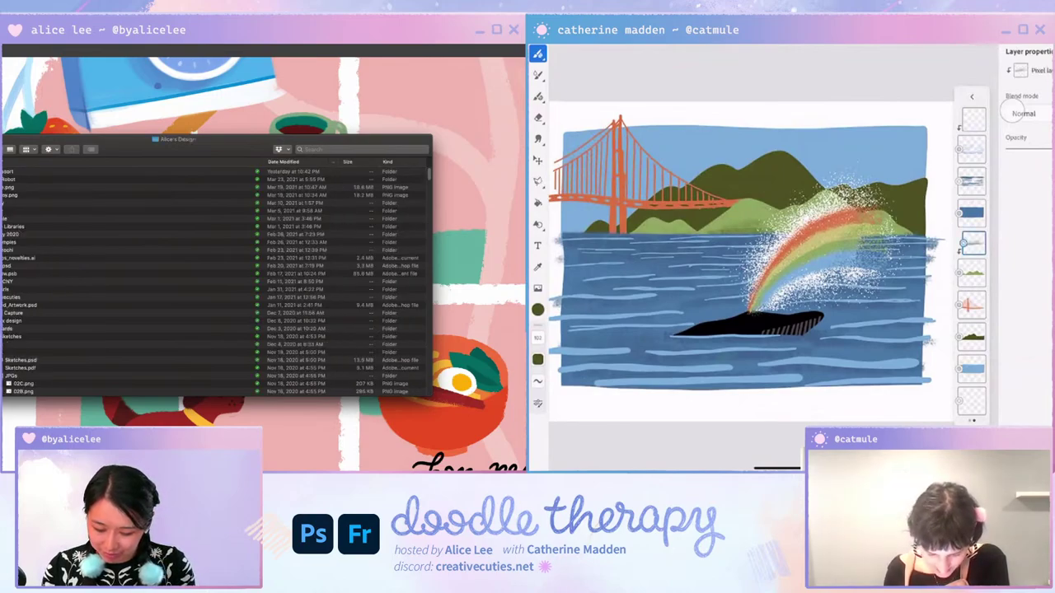
Step: Expand the Feb 23 folder and Quick Look the 4k keyboard render
click(26, 250)
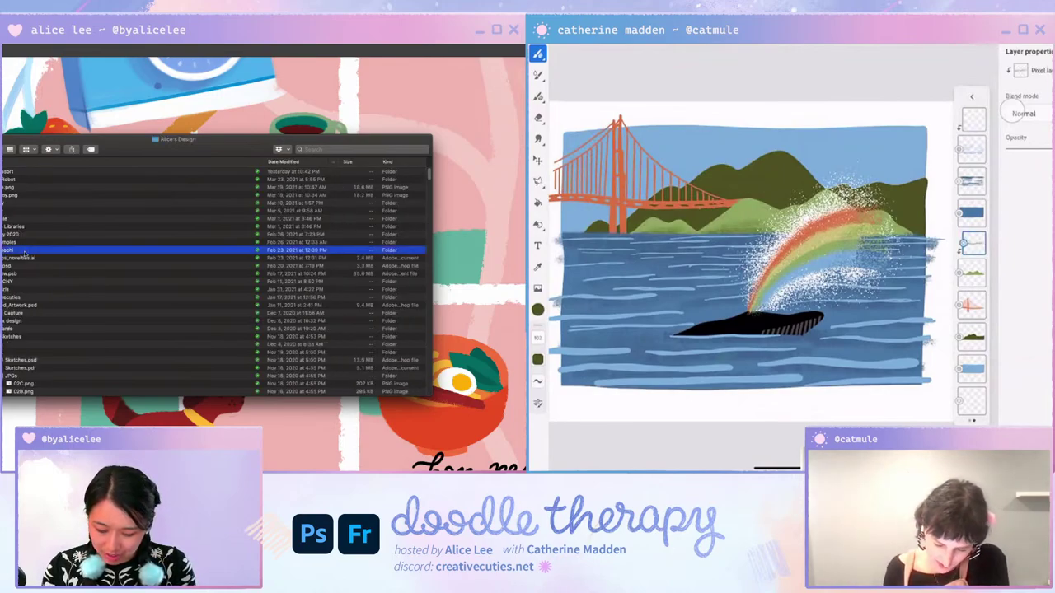
key(Right)
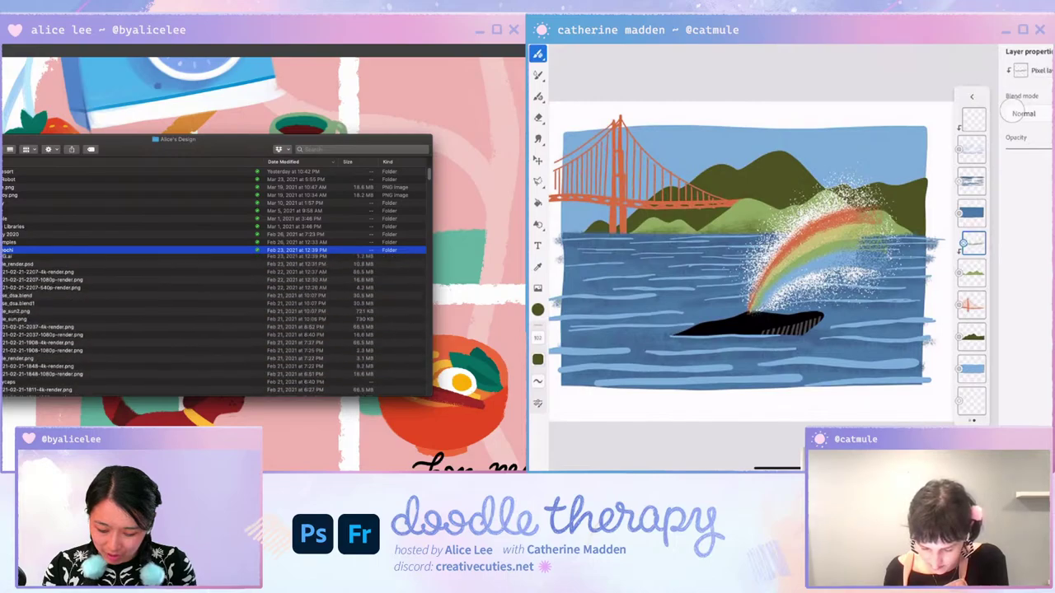
key(Down)
key(Down)
key(Down)
key(Down)
key(Down)
click(39, 337)
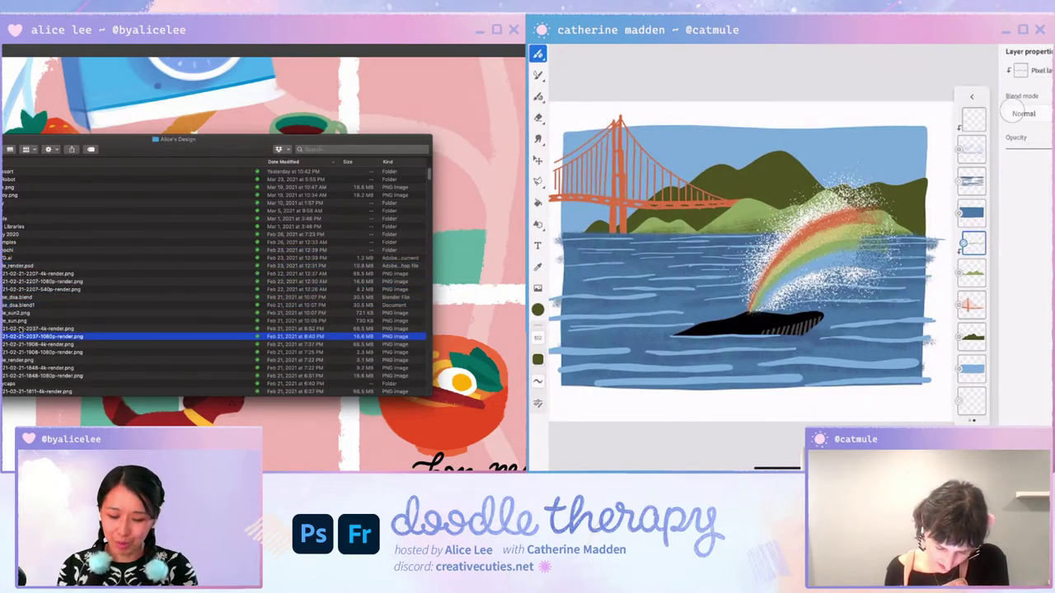
click(12, 275)
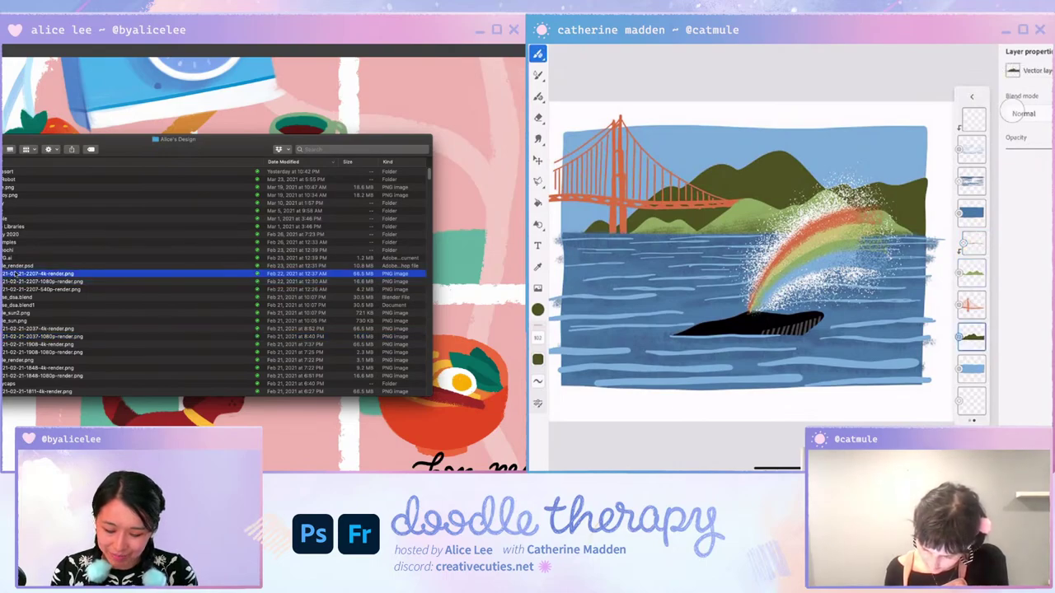
key(space)
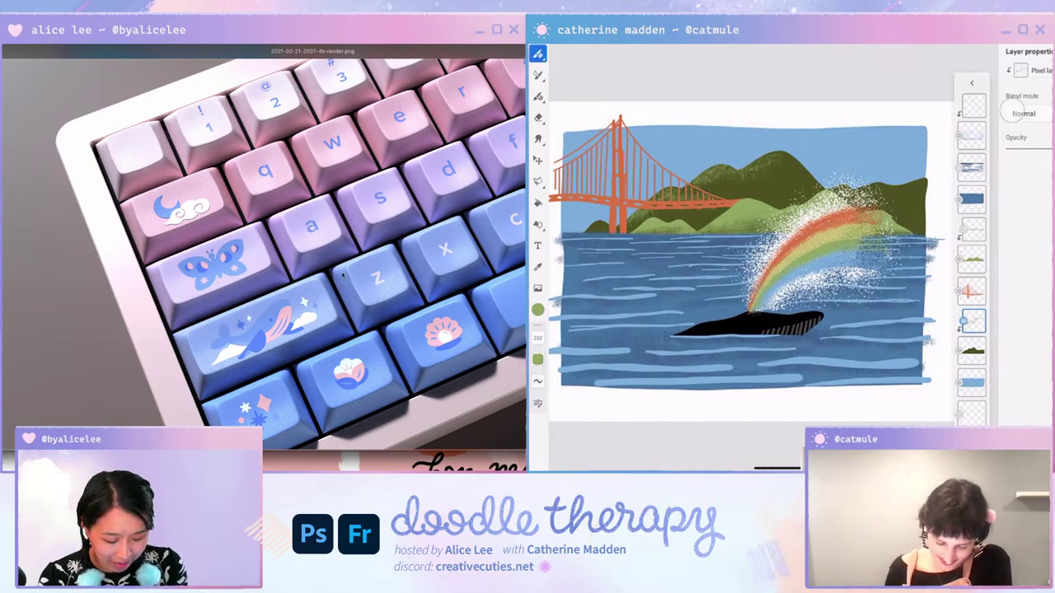
scroll(268, 328, up, 3)
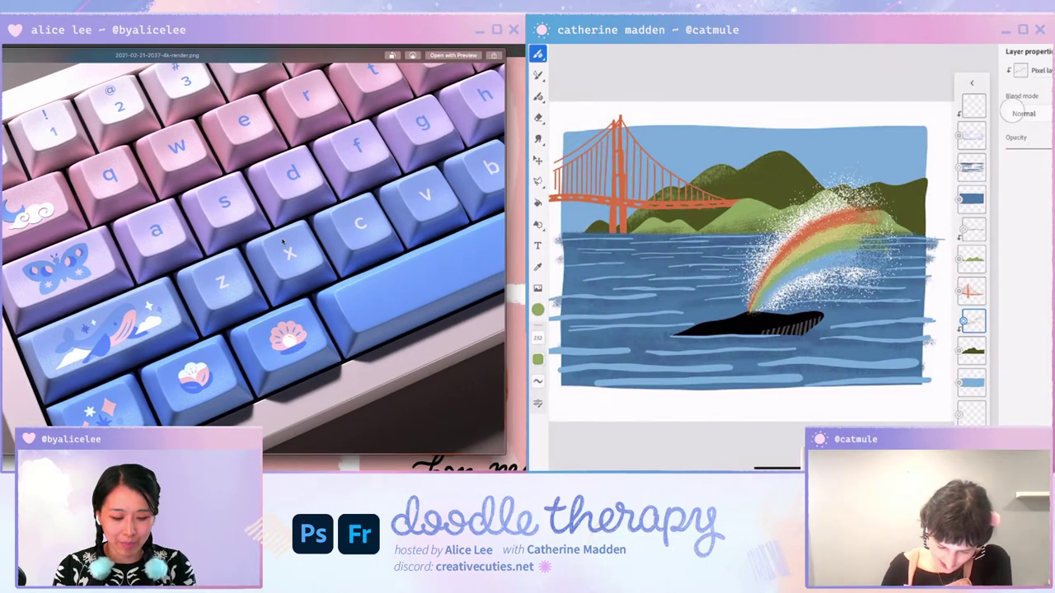
key(space)
Step: Preview side_sun2.png, then close the preview and the Finder window
key(Up)
key(Up)
key(Up)
click(28, 314)
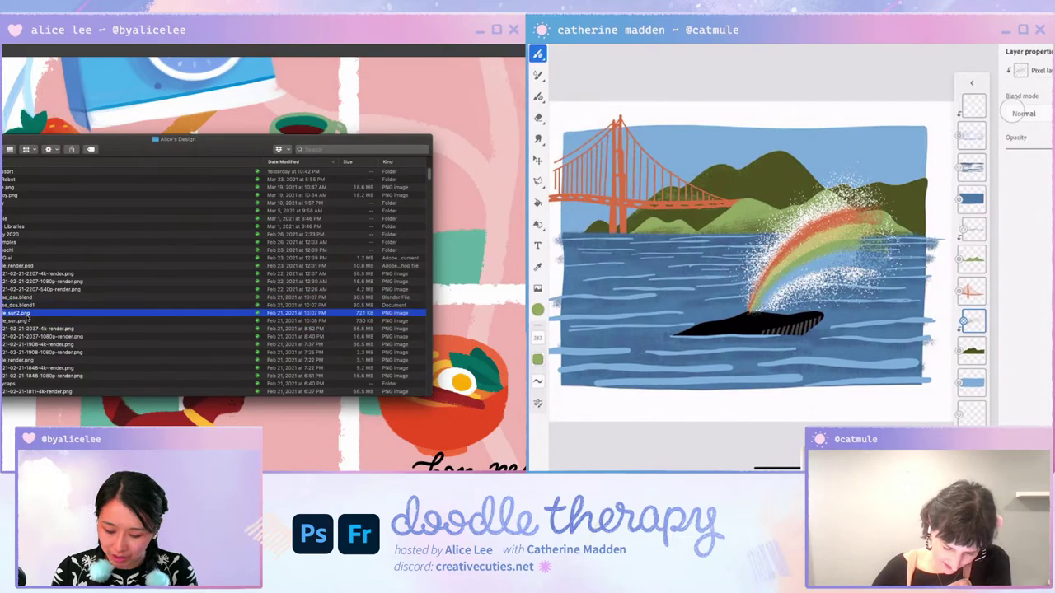
key(space)
scroll(219, 247, up, 2)
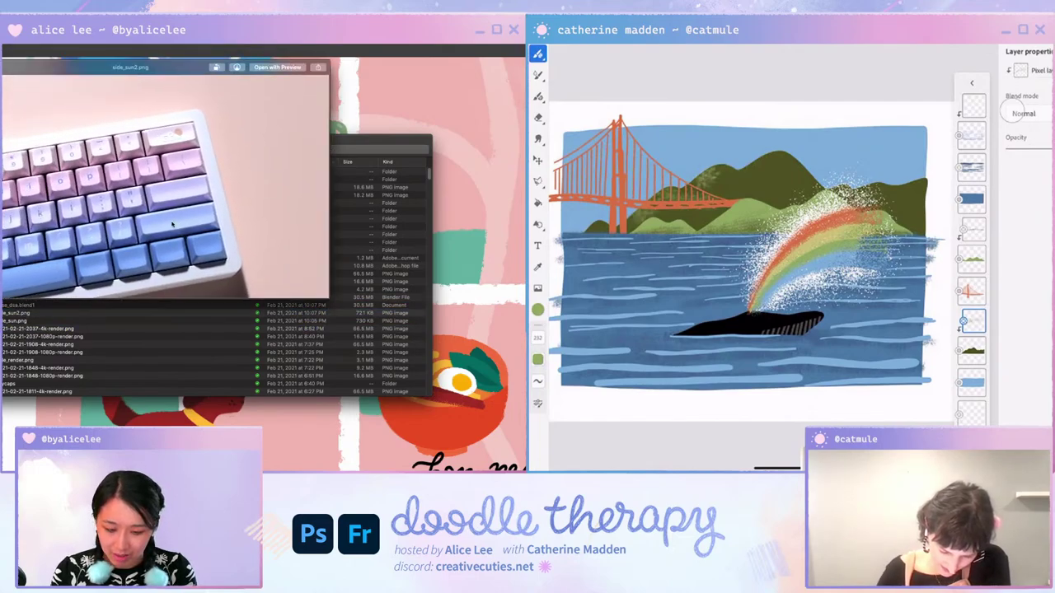
scroll(219, 247, up, 2)
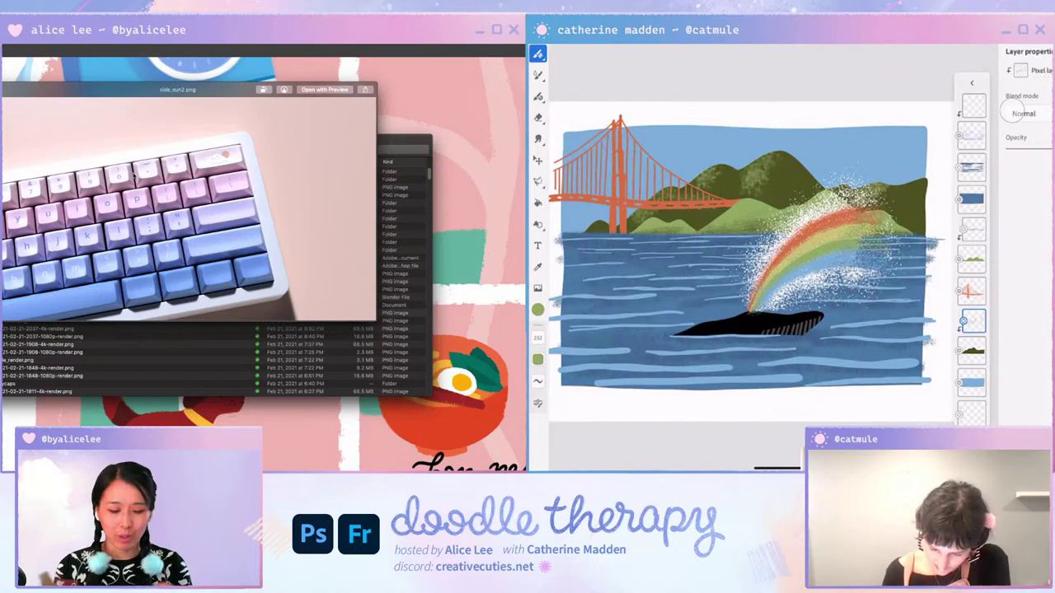
key(space)
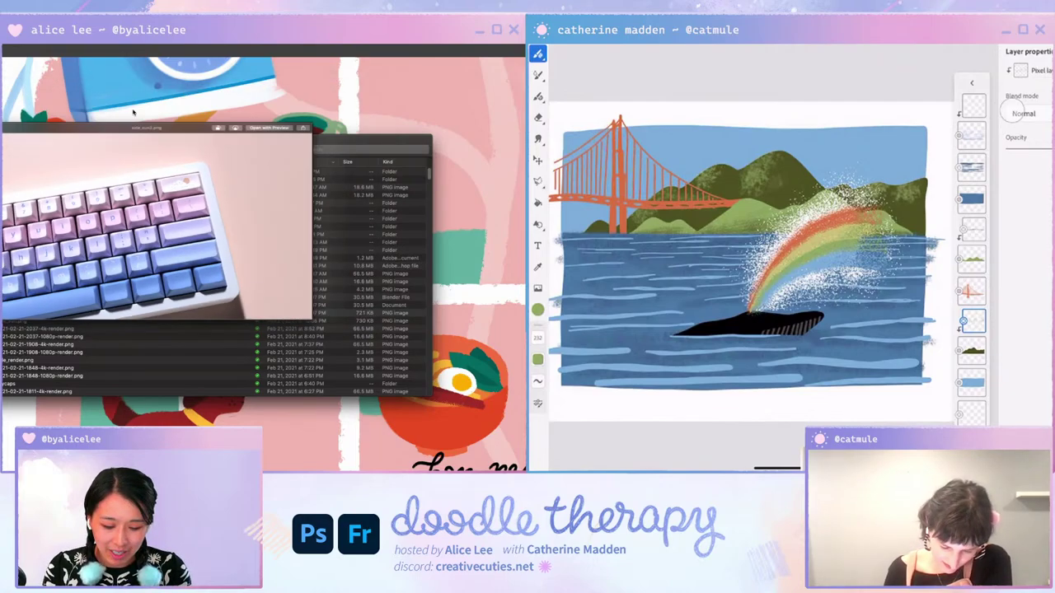
key(space)
key(space)
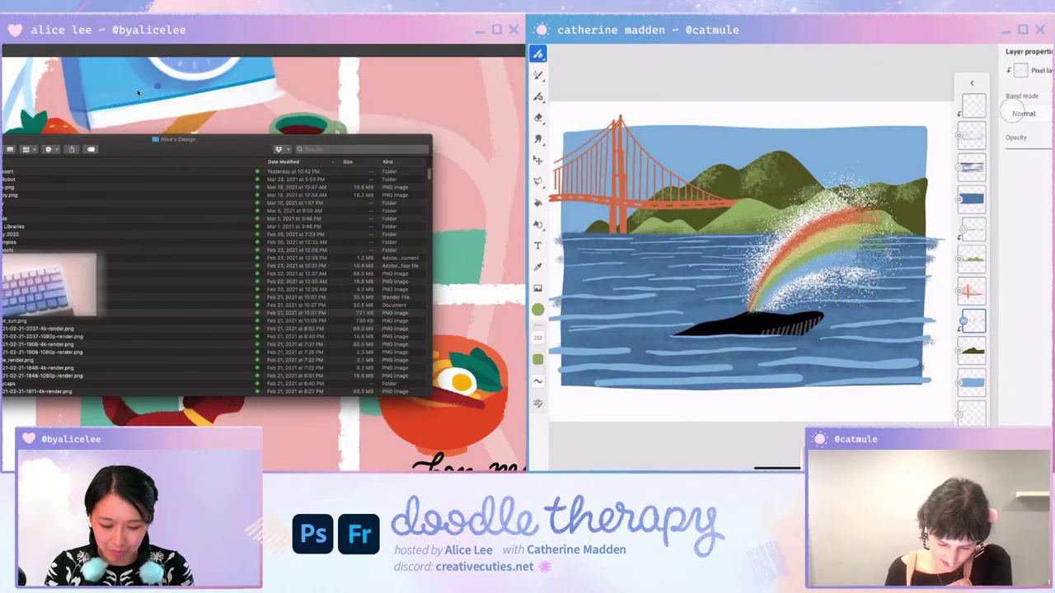
click(143, 87)
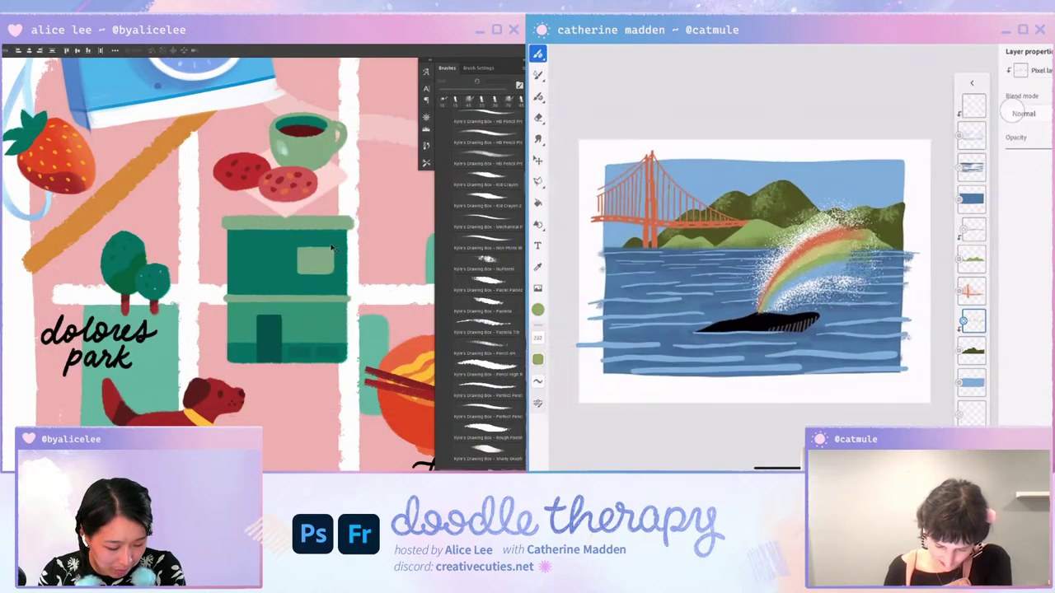
Step: Nudge the green building, then transform it up-right into the upper map block
drag(332, 248, 328, 266)
drag(331, 258, 326, 253)
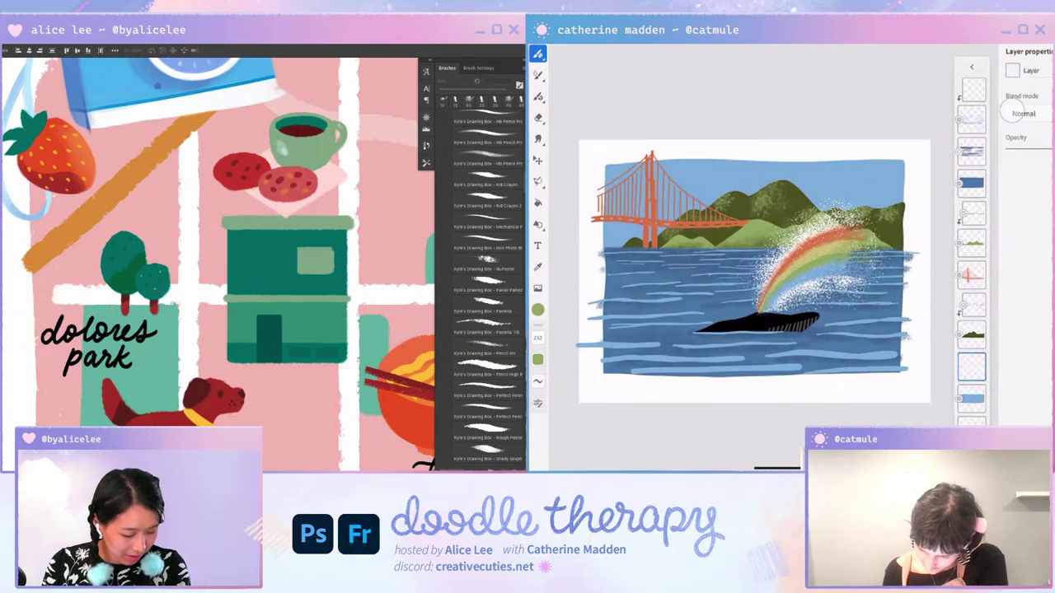
key(ctrl+t)
drag(328, 330, 329, 342)
key(Escape)
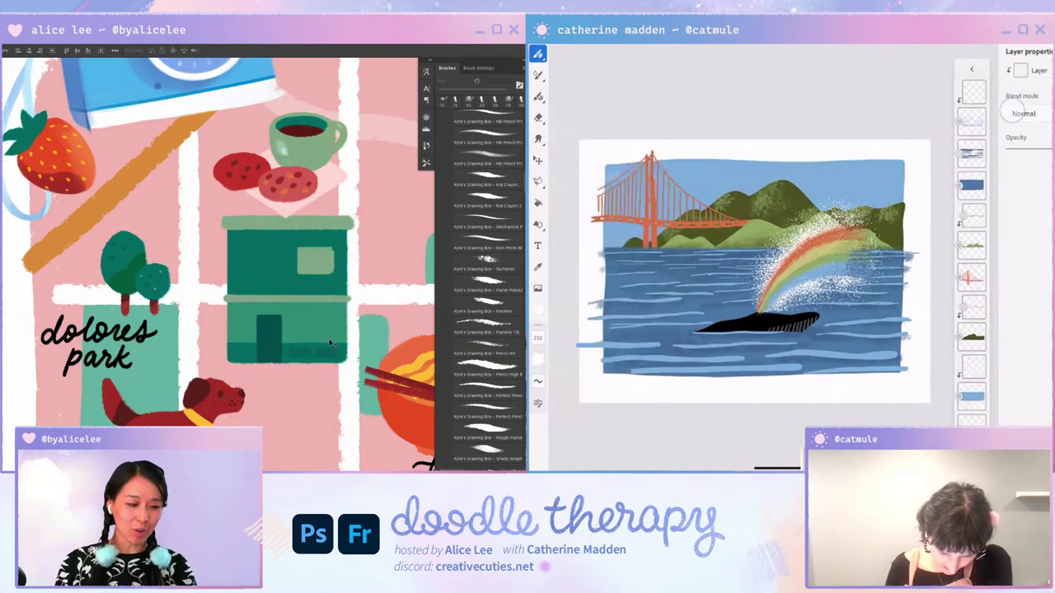
key(ctrl+minus)
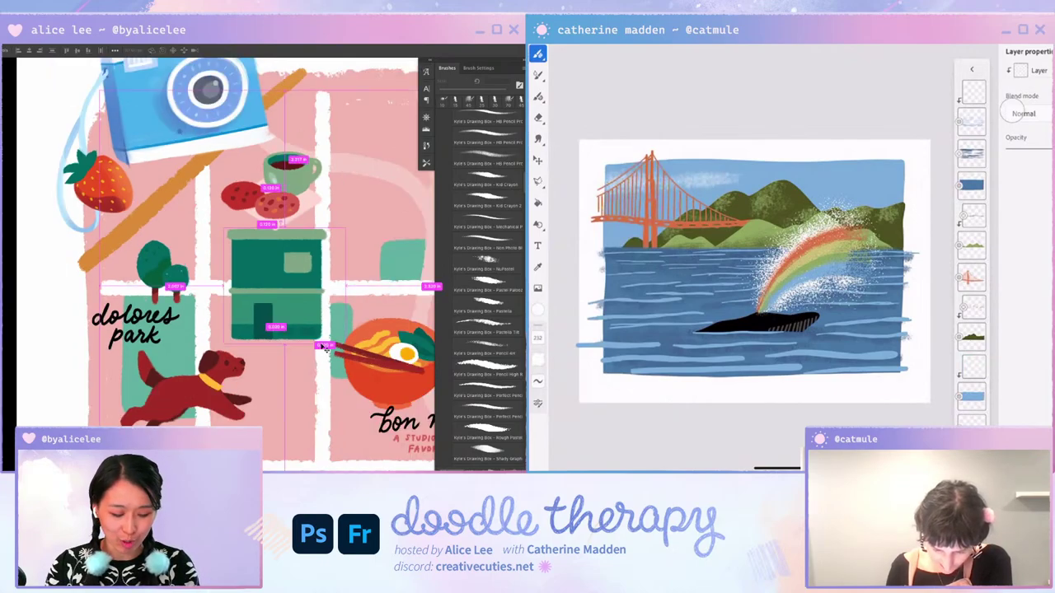
key(ctrl+t)
drag(272, 255, 365, 234)
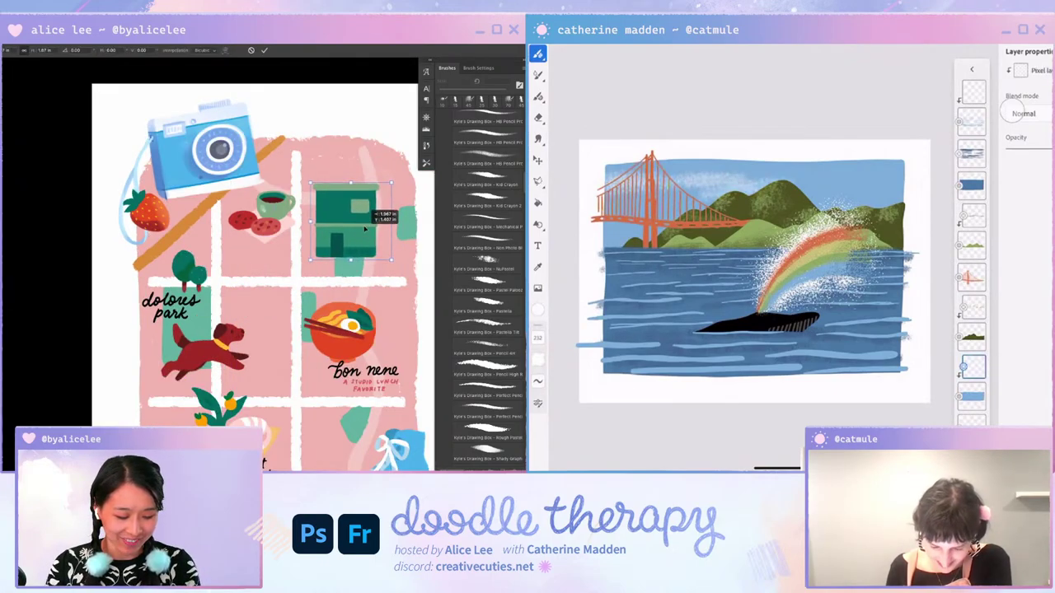
key(Return)
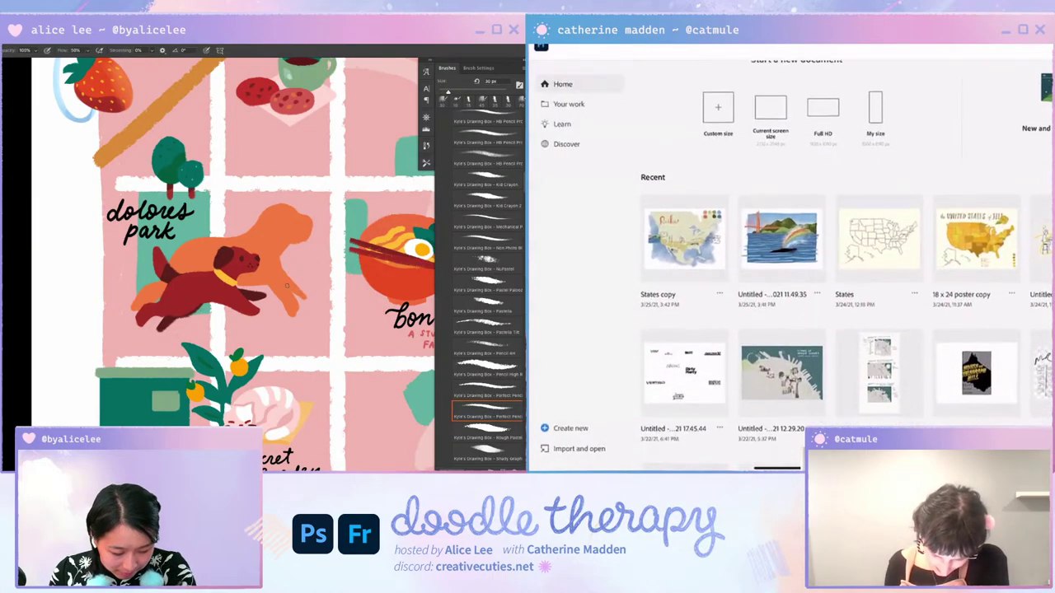
Step: Shift the orange dog into place and tilt the canvas to a drawing angle
mouse_move(303, 296)
mouse_down()
mouse_move(303, 285)
mouse_move(284, 288)
mouse_up()
key(b)
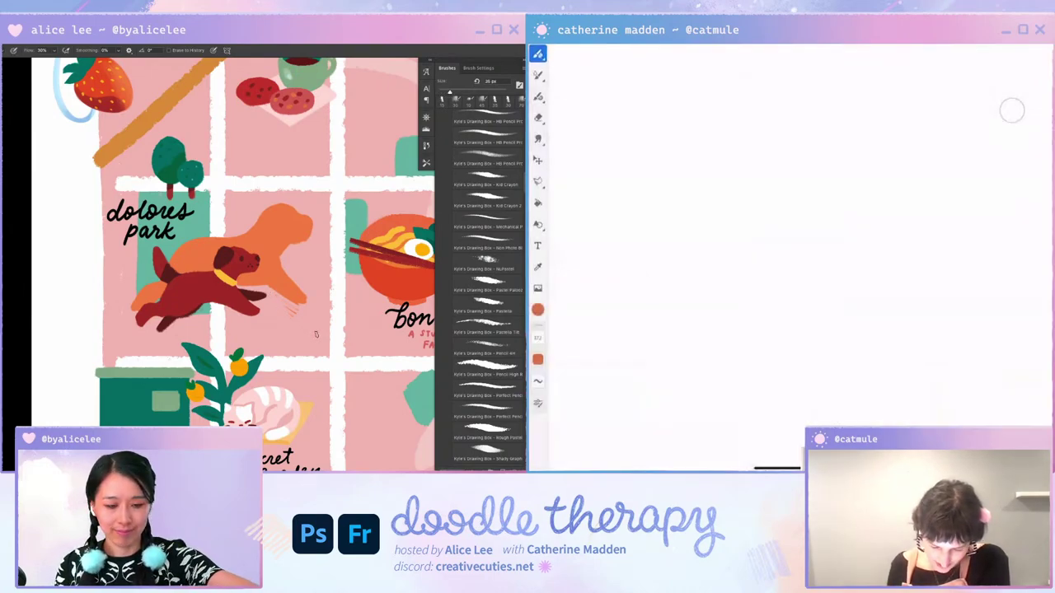
scroll(800, 256, up, 3)
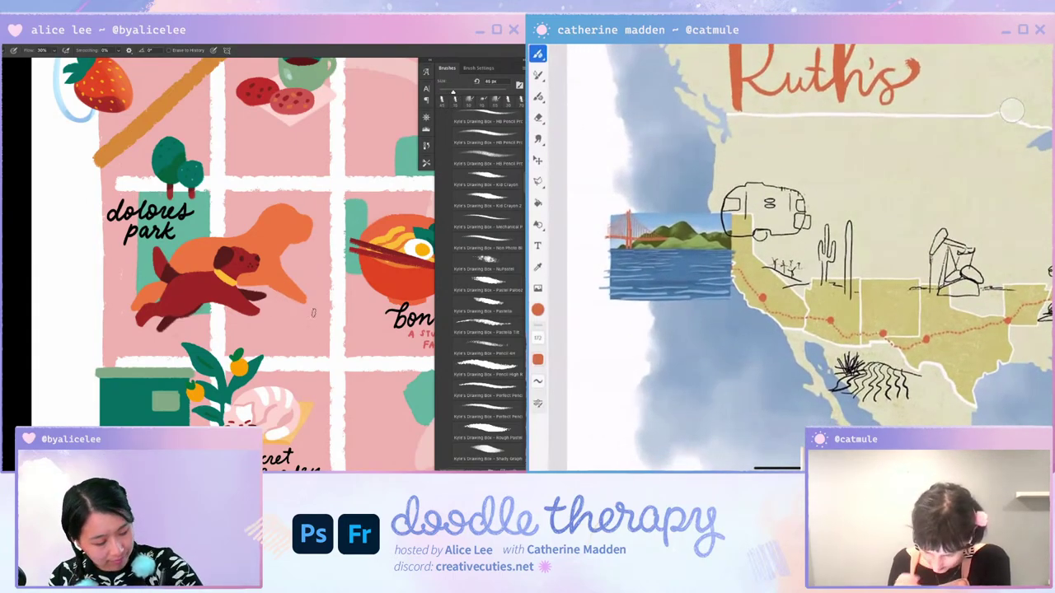
key(r)
mouse_move(284, 290)
mouse_down()
mouse_move(363, 305)
mouse_move(257, 214)
mouse_up()
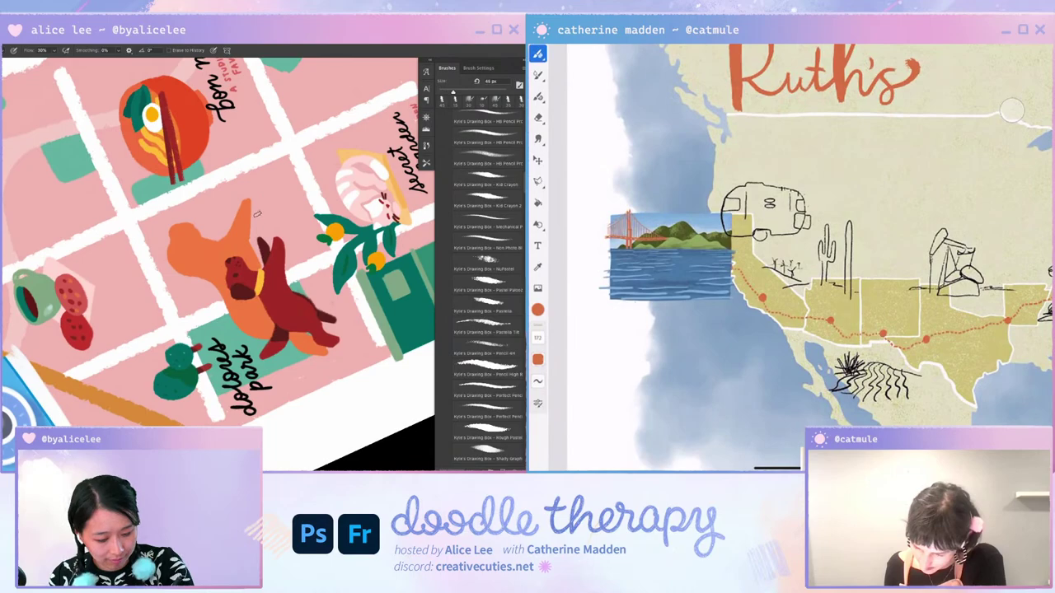
key(b)
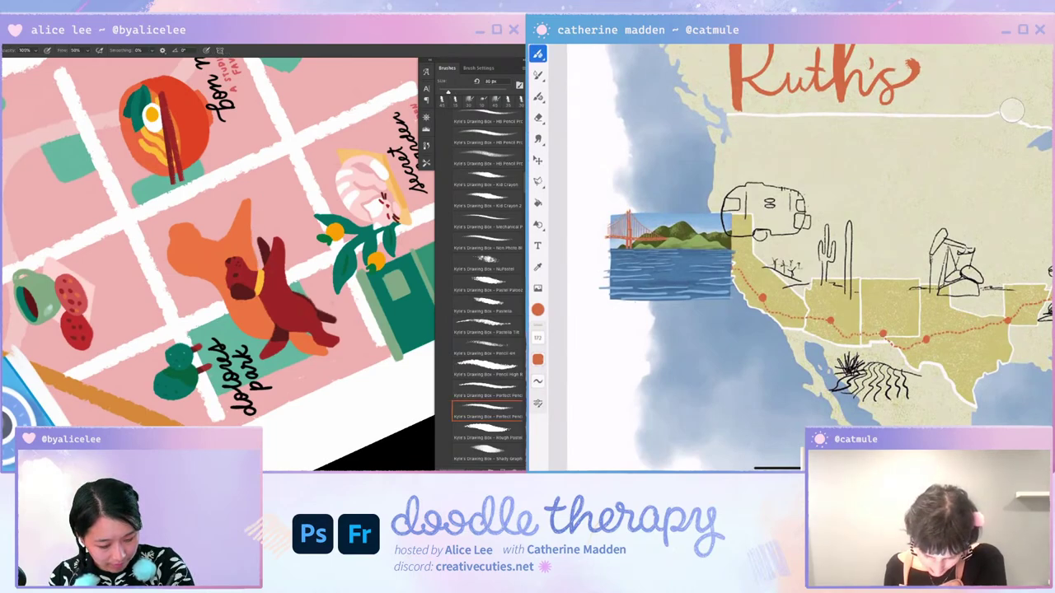
mouse_move(250, 228)
mouse_down()
mouse_move(266, 325)
mouse_move(323, 275)
mouse_up()
Step: Touch up the orange dog's edge while adjusting the canvas rotation
key(e)
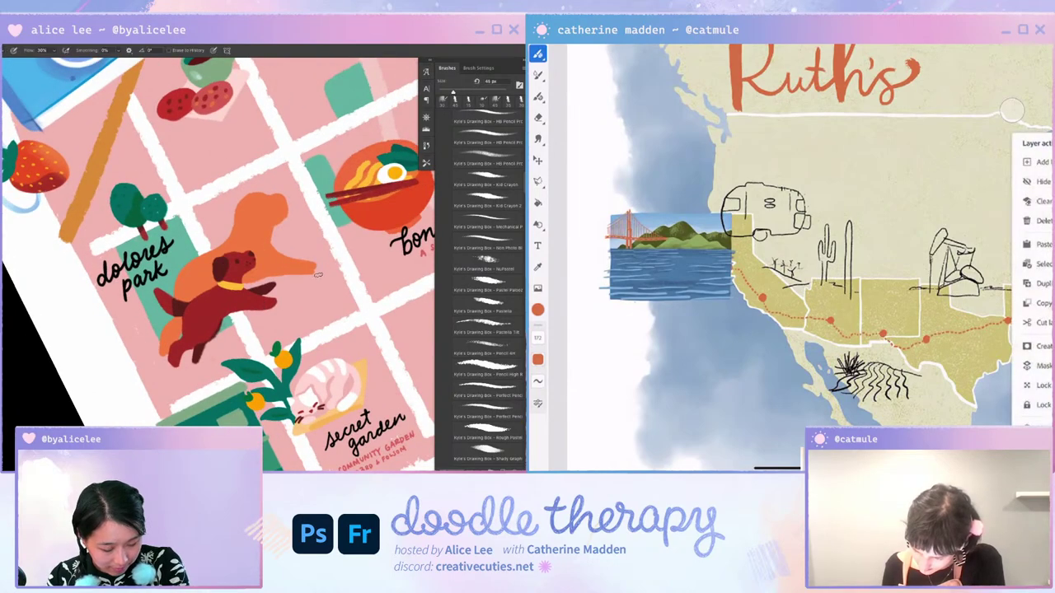
key(r)
key(Escape)
drag(302, 297, 318, 276)
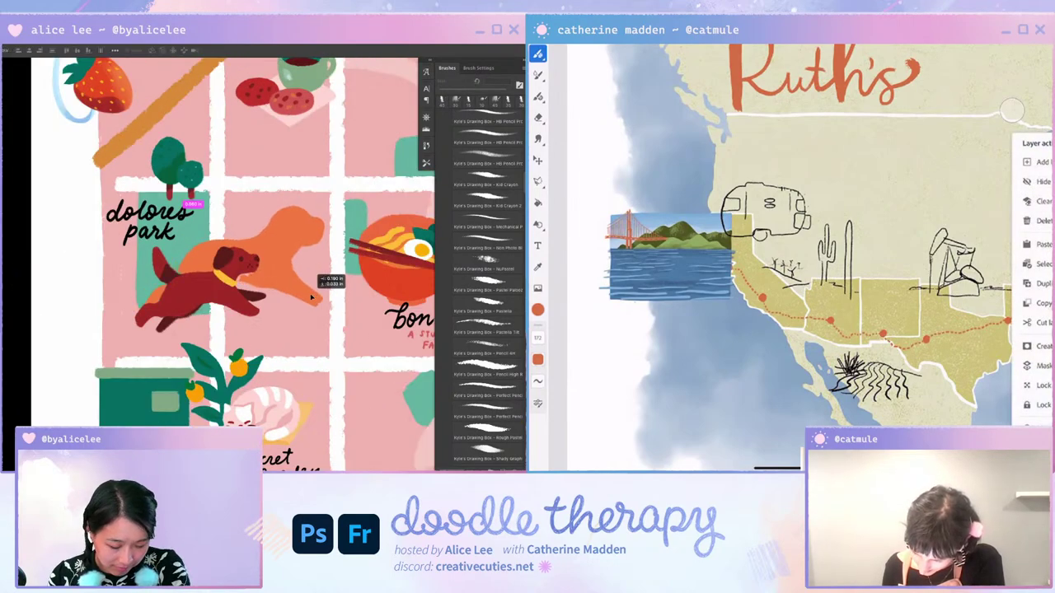
key(b)
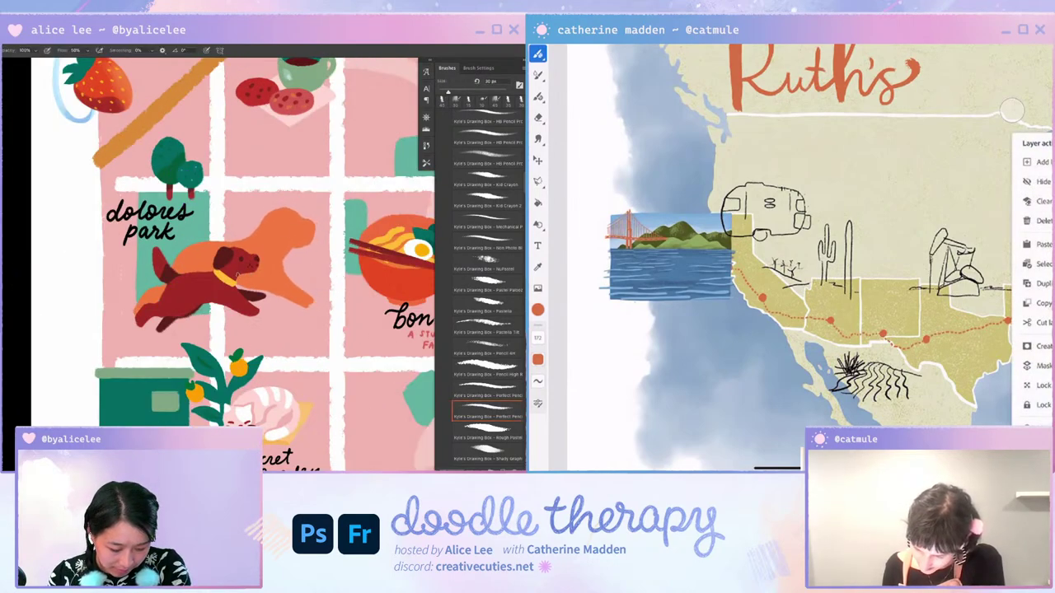
key(r)
mouse_move(237, 276)
mouse_down()
mouse_move(261, 223)
mouse_move(298, 189)
mouse_up()
key(v)
key(b)
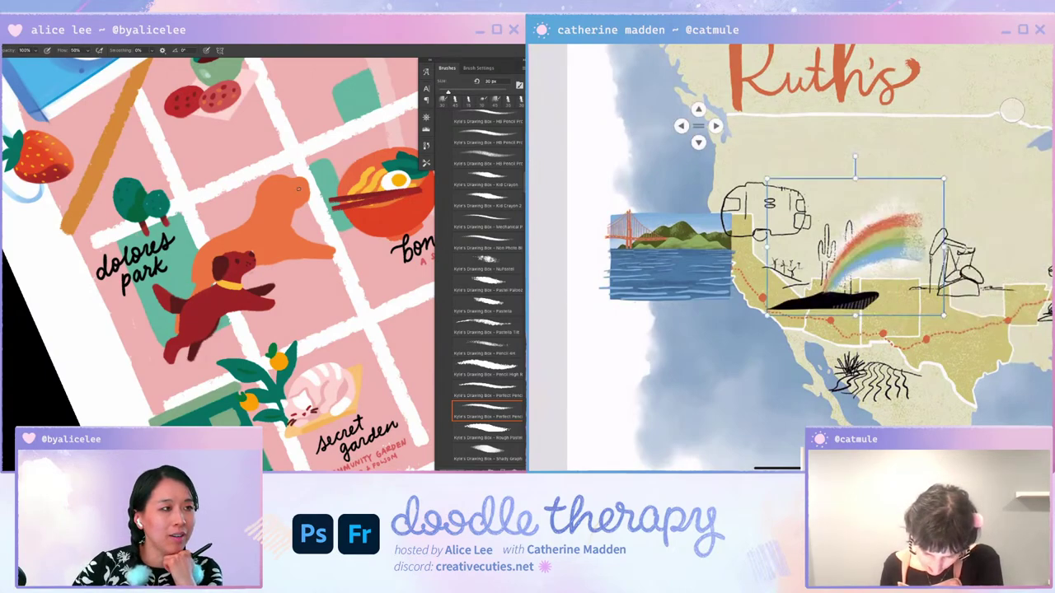
Step: Move and shrink the rainbow and whale onto the Golden Gate picture, then sketch a small black arc
mouse_move(855, 245)
mouse_down()
mouse_move(649, 223)
mouse_move(655, 212)
mouse_move(702, 220)
mouse_up()
drag(792, 154, 742, 194)
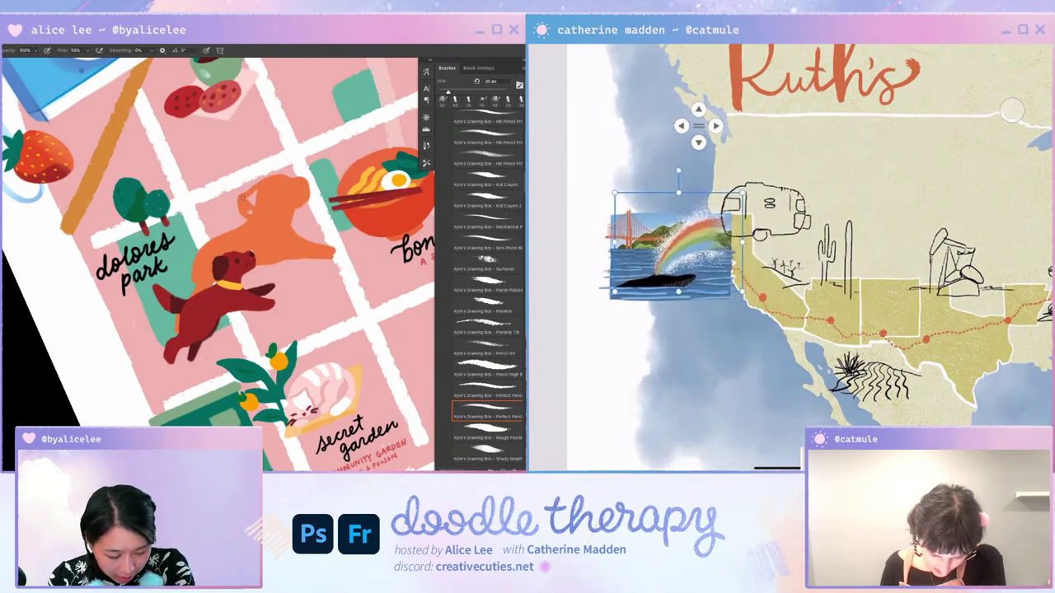
drag(677, 241, 688, 235)
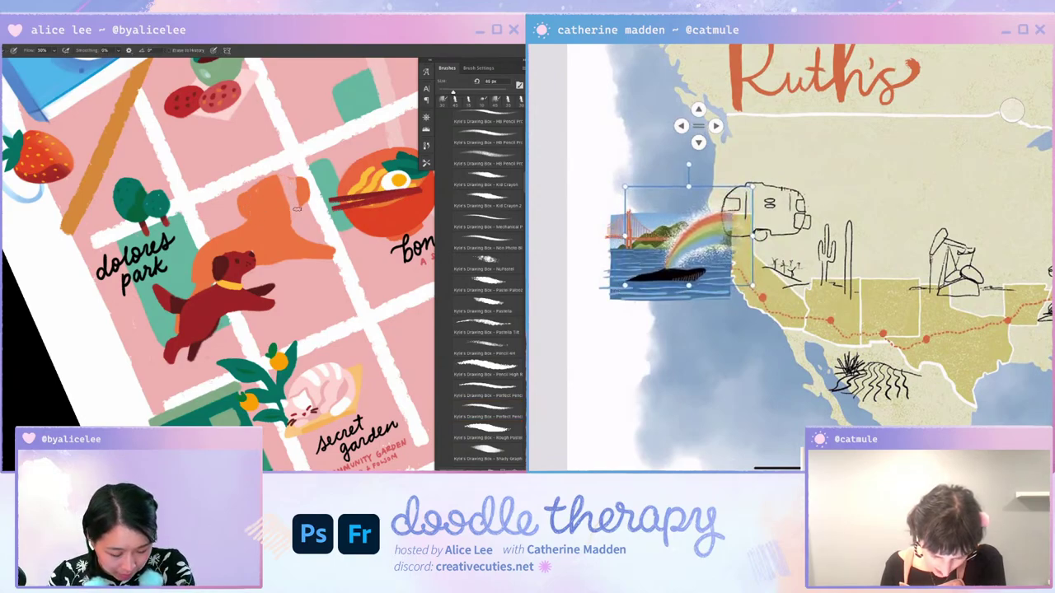
key(Escape)
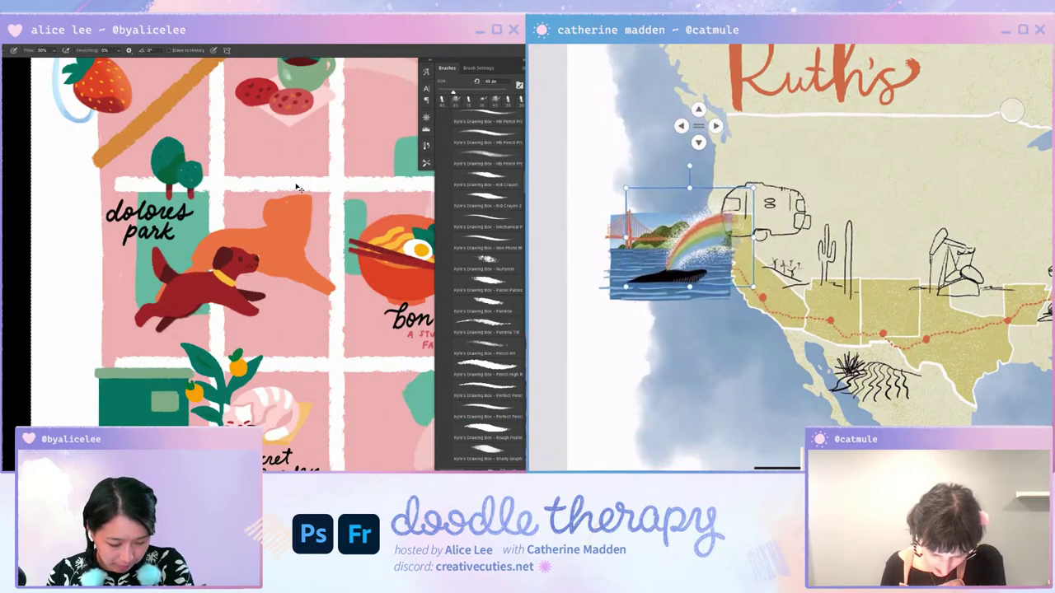
drag(295, 185, 232, 209)
Step: Sketch the second dog's head, ear, face edge and neck in dark lines
key(ctrl+z)
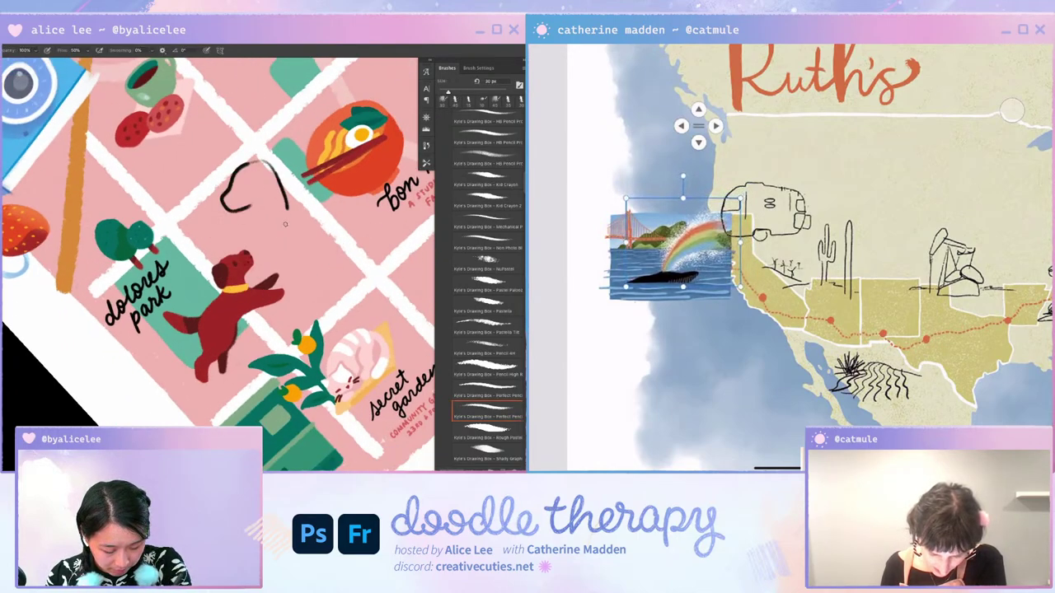
mouse_move(245, 207)
mouse_down()
mouse_move(243, 234)
mouse_move(223, 241)
mouse_up()
key(ctrl+z)
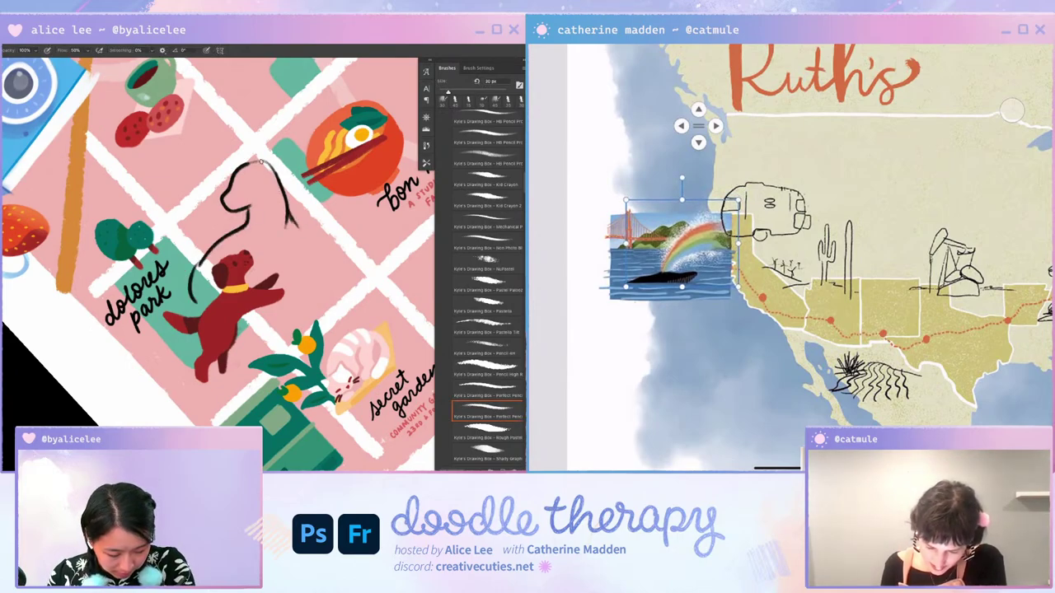
mouse_move(260, 162)
mouse_down()
mouse_move(265, 188)
mouse_move(287, 169)
mouse_up()
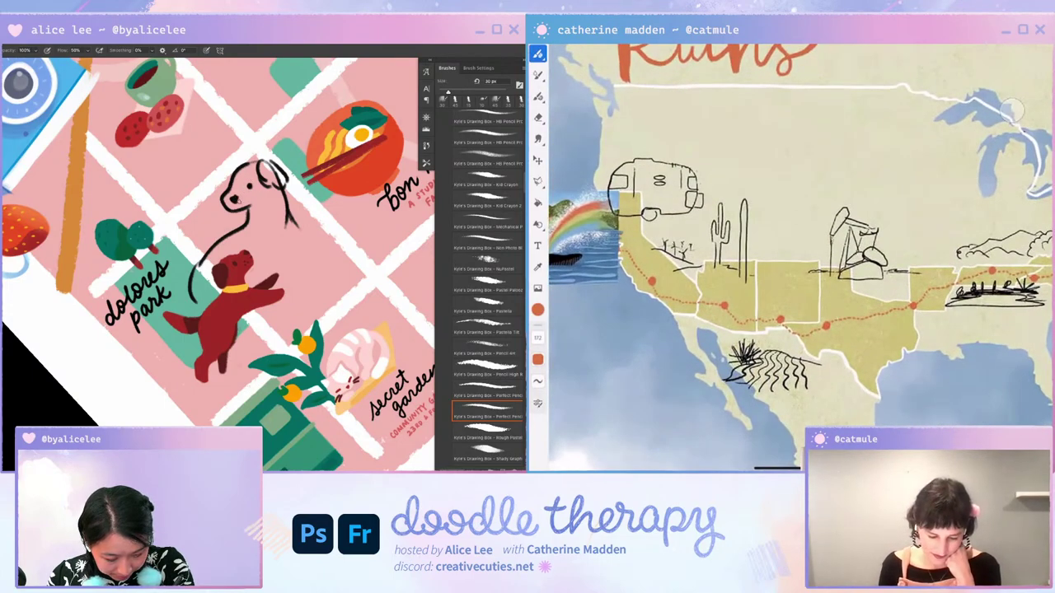
key(v)
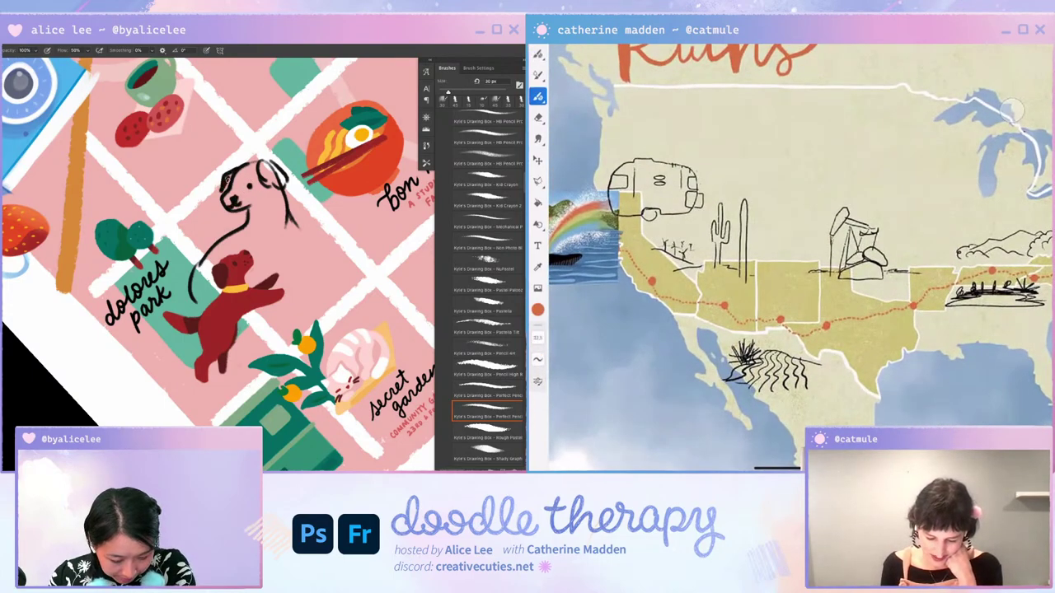
drag(215, 189, 215, 203)
drag(285, 205, 338, 236)
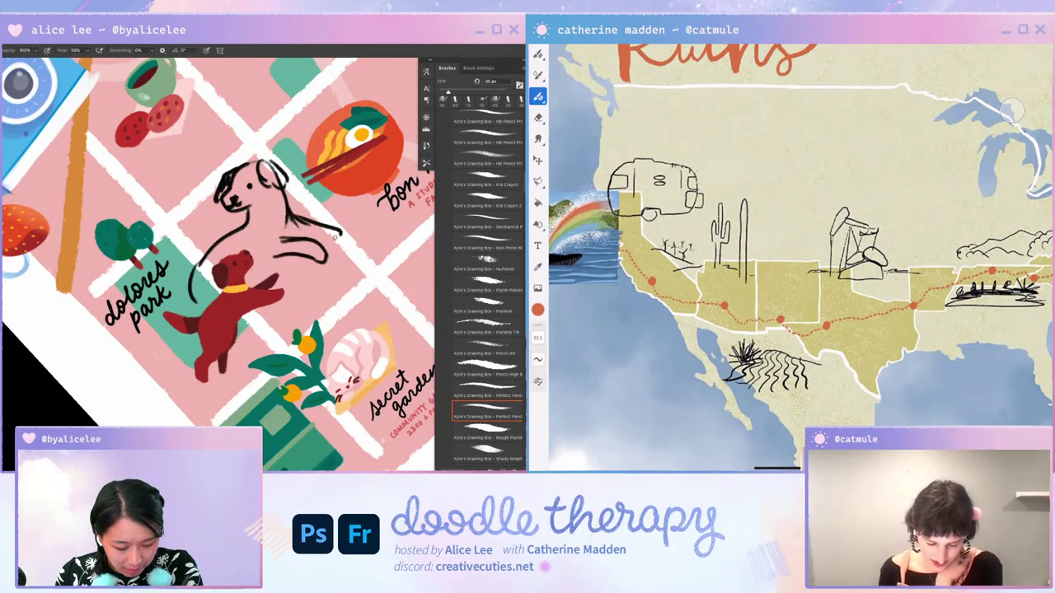
drag(237, 230, 188, 298)
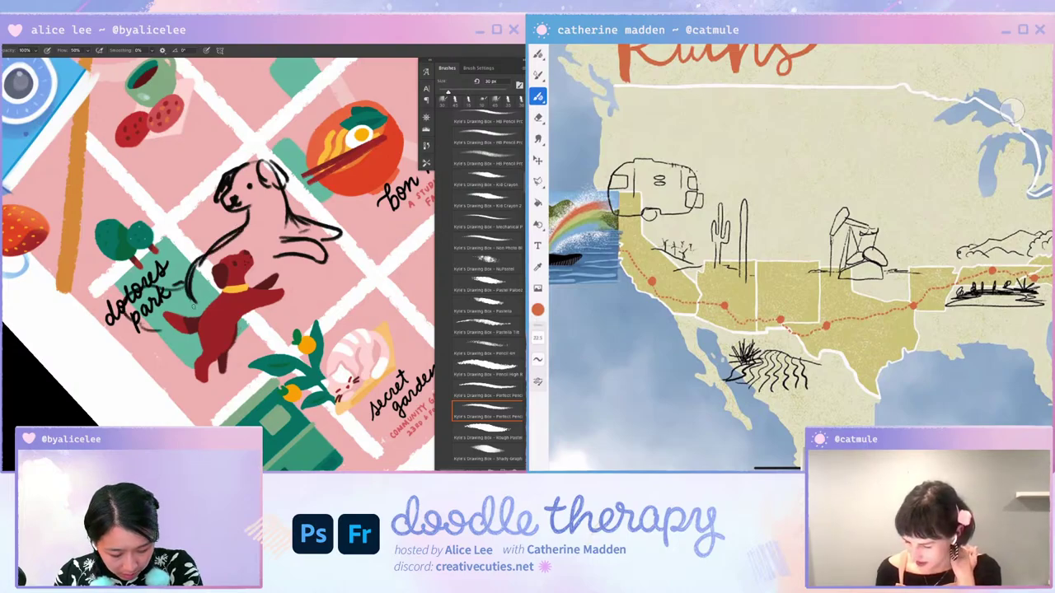
Step: Fade the dog sketch into a faint guide, straighten the view, and start a new layer
scroll(824, 363, up, 3)
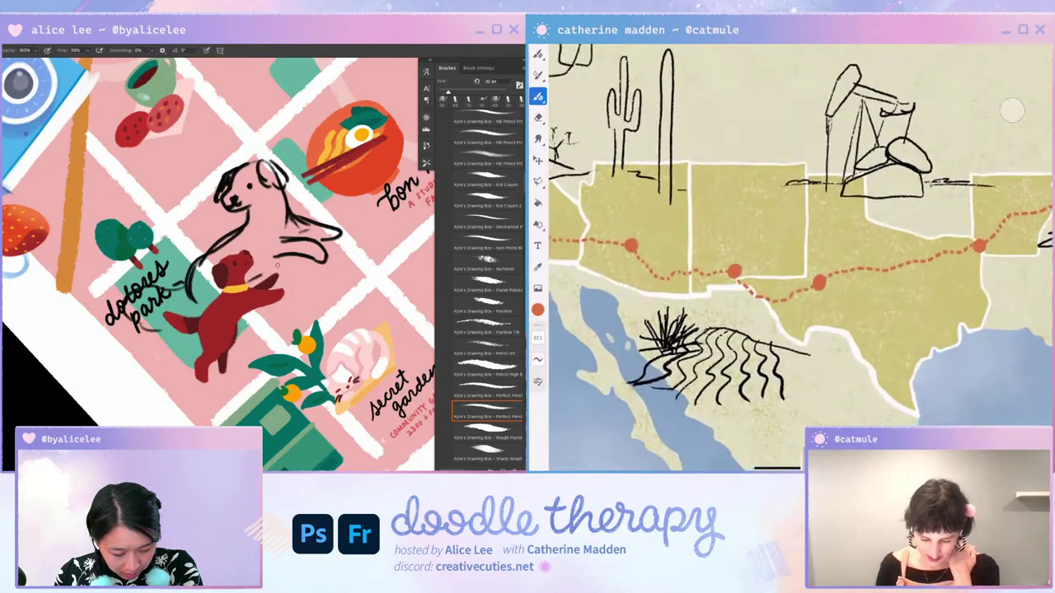
scroll(824, 363, up, 2)
scroll(799, 256, down, 2)
scroll(799, 256, down, 1)
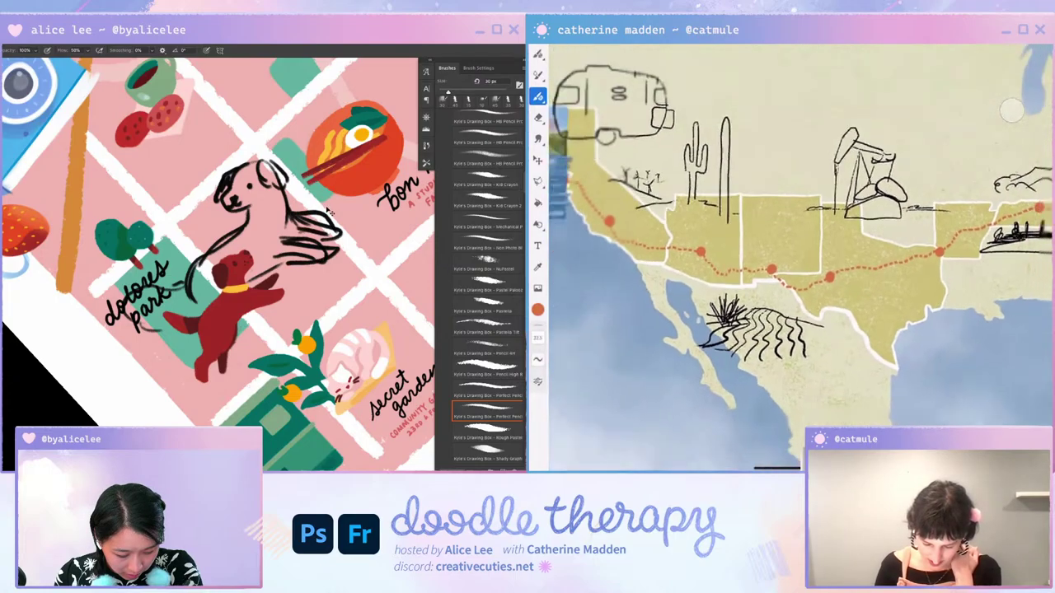
scroll(799, 255, up, 4)
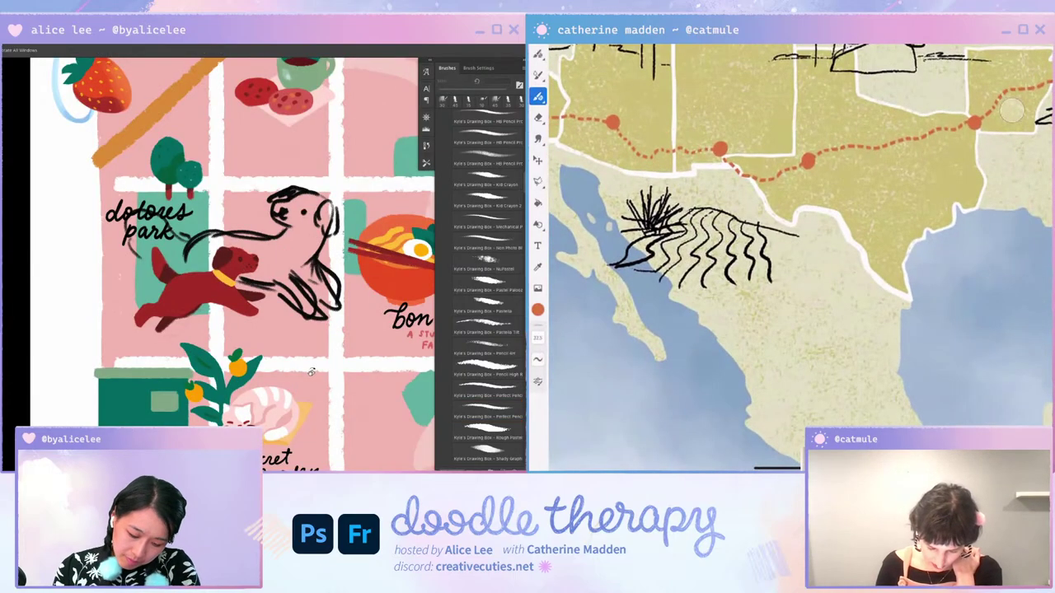
scroll(1012, 110, down, 3)
scroll(1012, 109, down, 2)
scroll(1012, 110, down, 2)
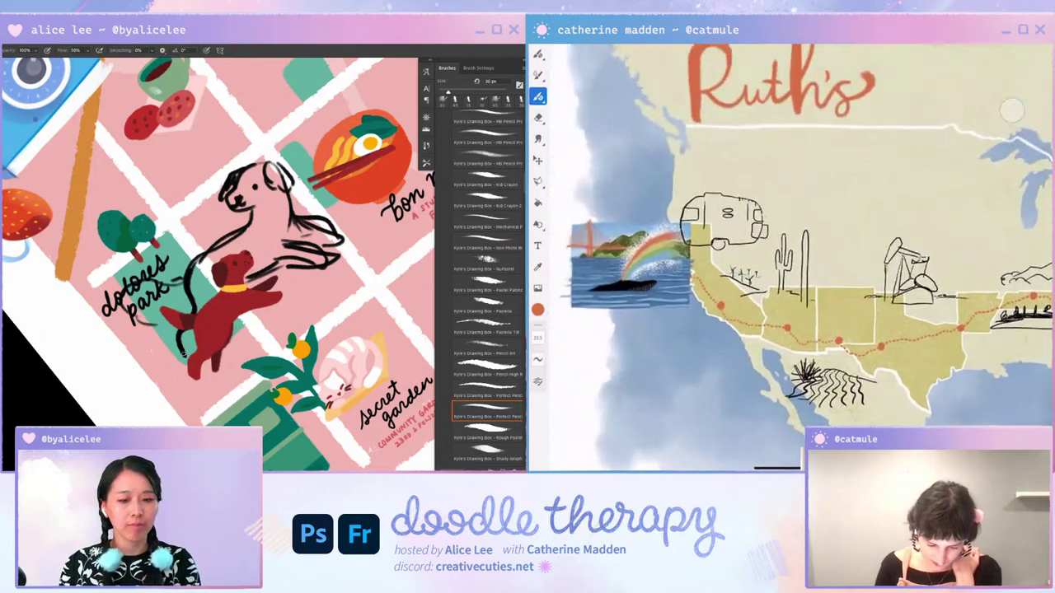
scroll(1012, 109, up, 2)
scroll(1012, 110, down, 2)
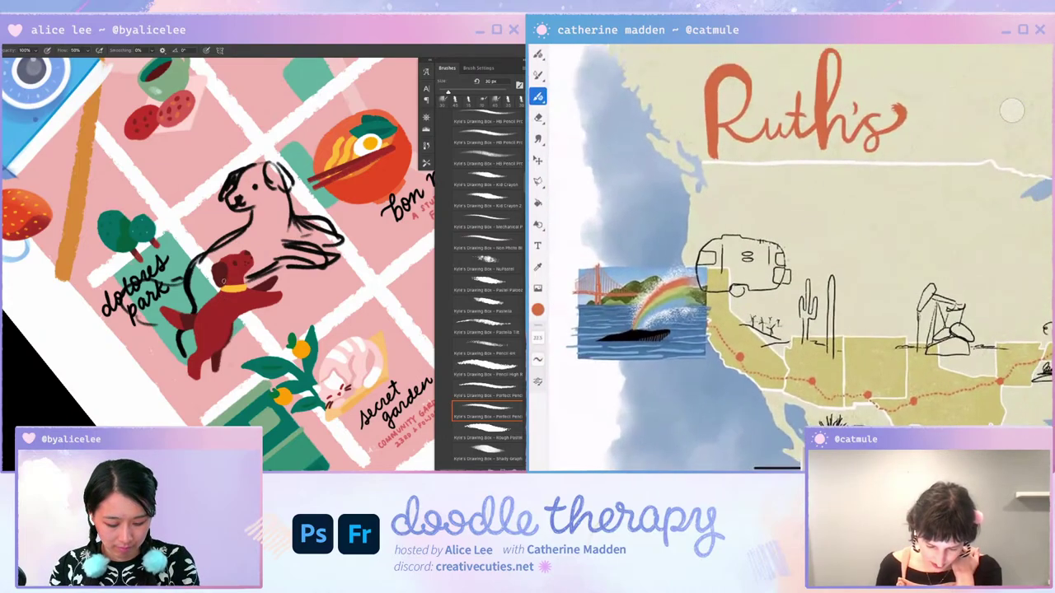
scroll(1012, 110, down, 2)
scroll(1012, 109, down, 1)
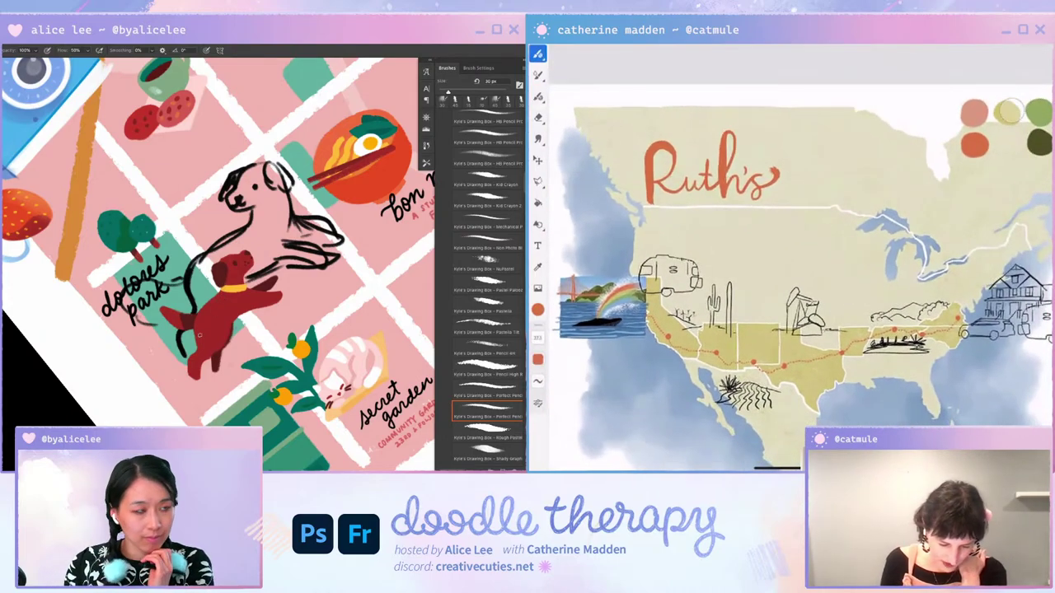
key(Escape)
click(537, 53)
Step: Lower the black dog sketch's opacity to 53% and add a new layer above it
key(v)
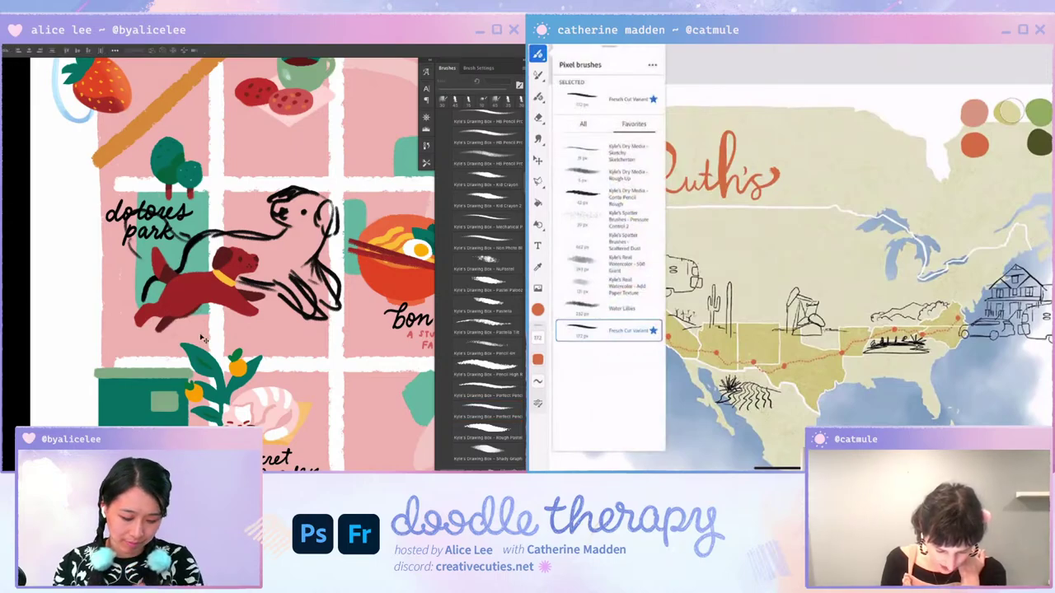
key(5)
key(3)
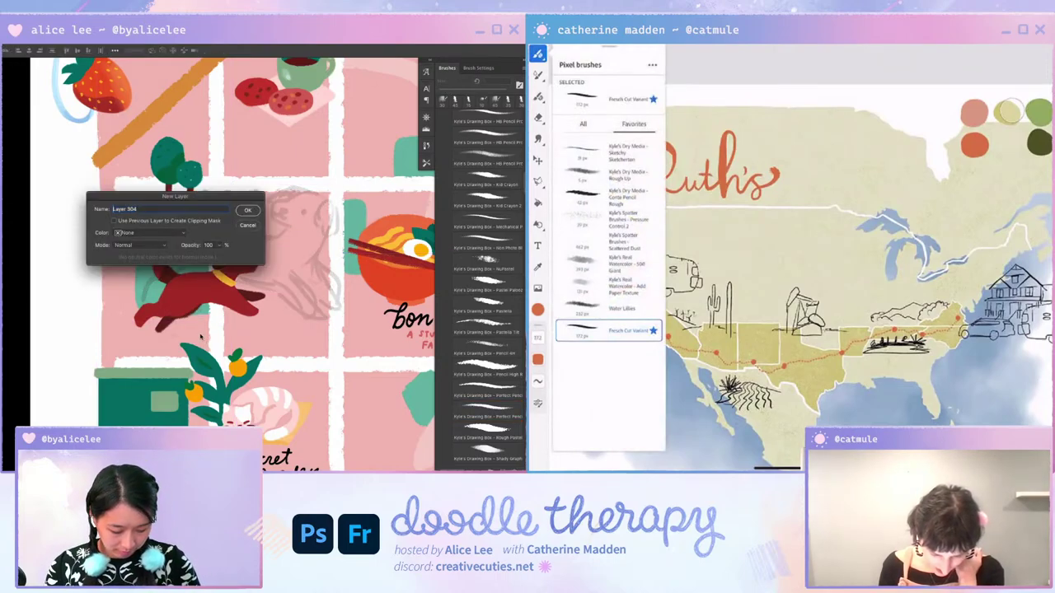
key(i)
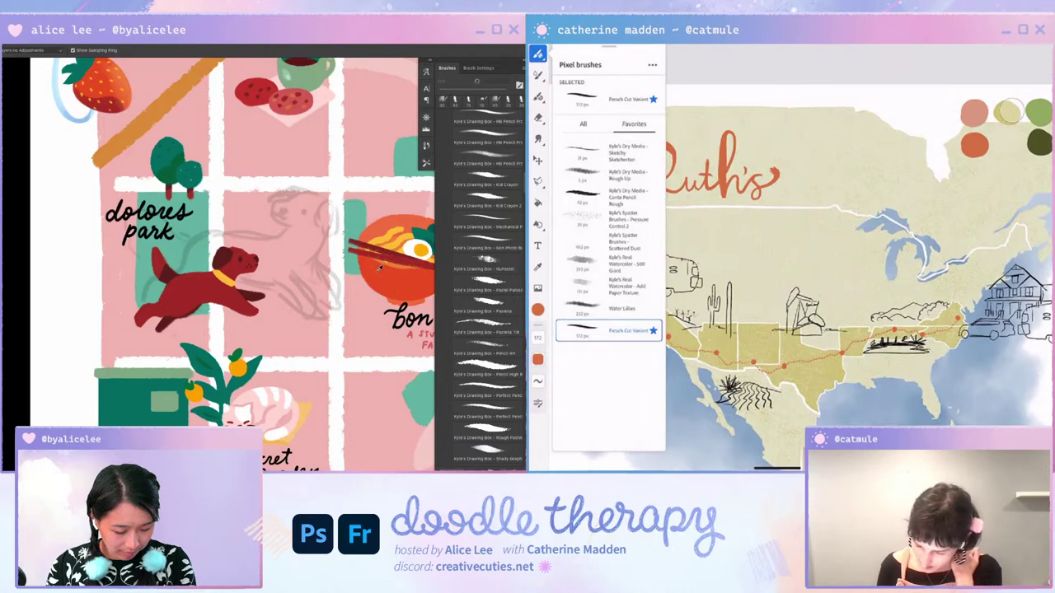
Step: Trace the orange dog's head, back curve and a long curve past the red dog
mouse_move(380, 268)
mouse_down()
mouse_move(261, 182)
mouse_move(216, 239)
mouse_move(251, 246)
mouse_up()
key(b)
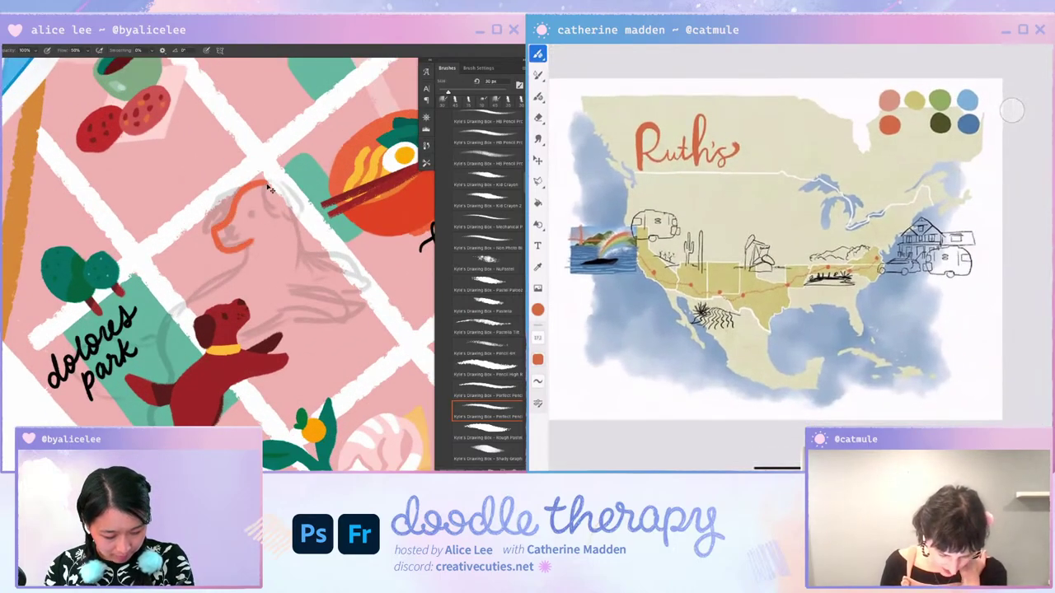
key(ctrl+z)
drag(268, 189, 233, 245)
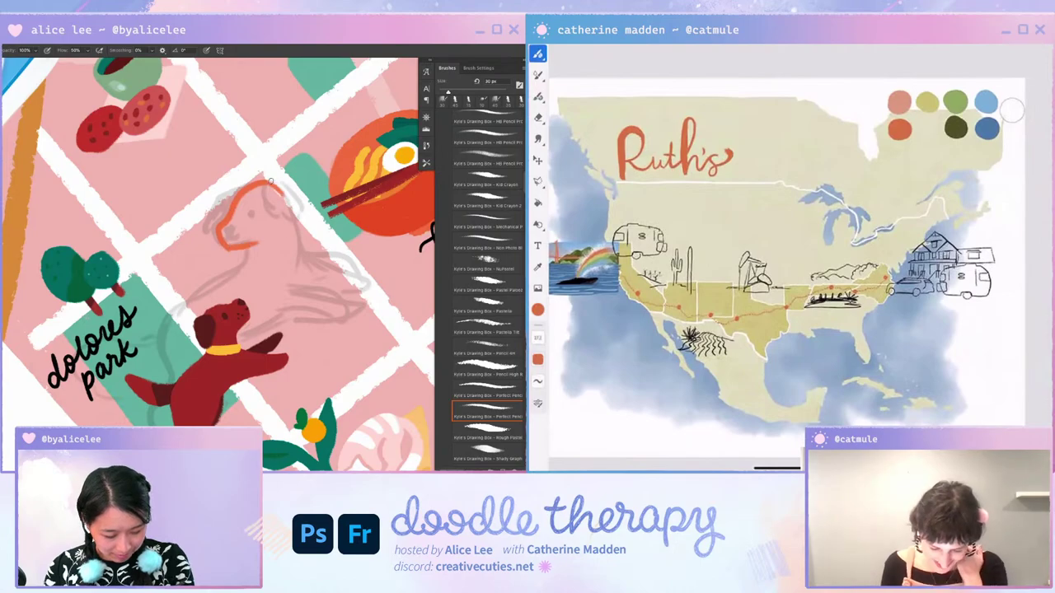
drag(270, 181, 303, 261)
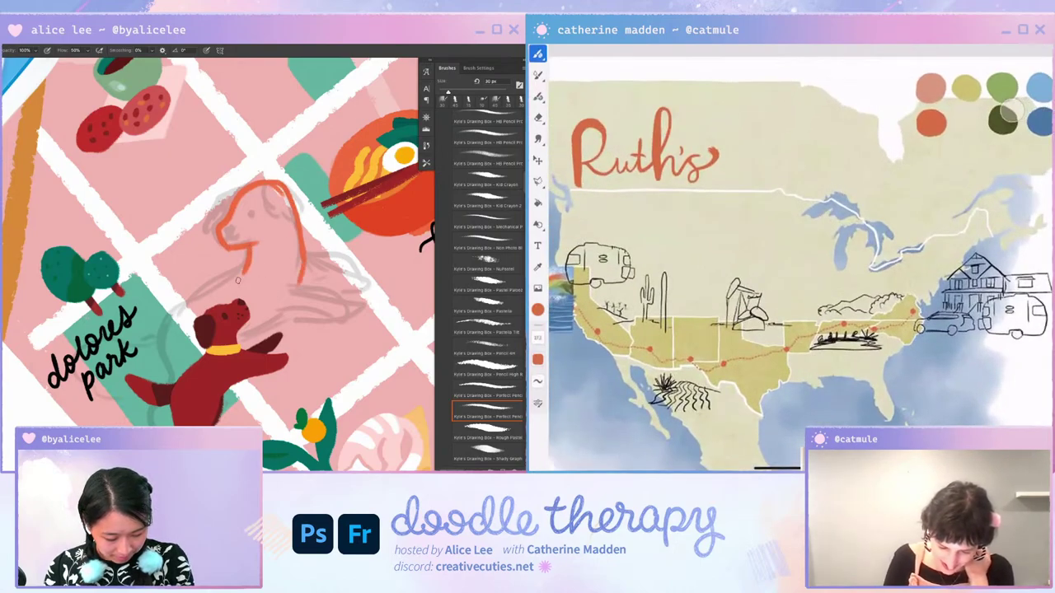
drag(170, 356, 201, 297)
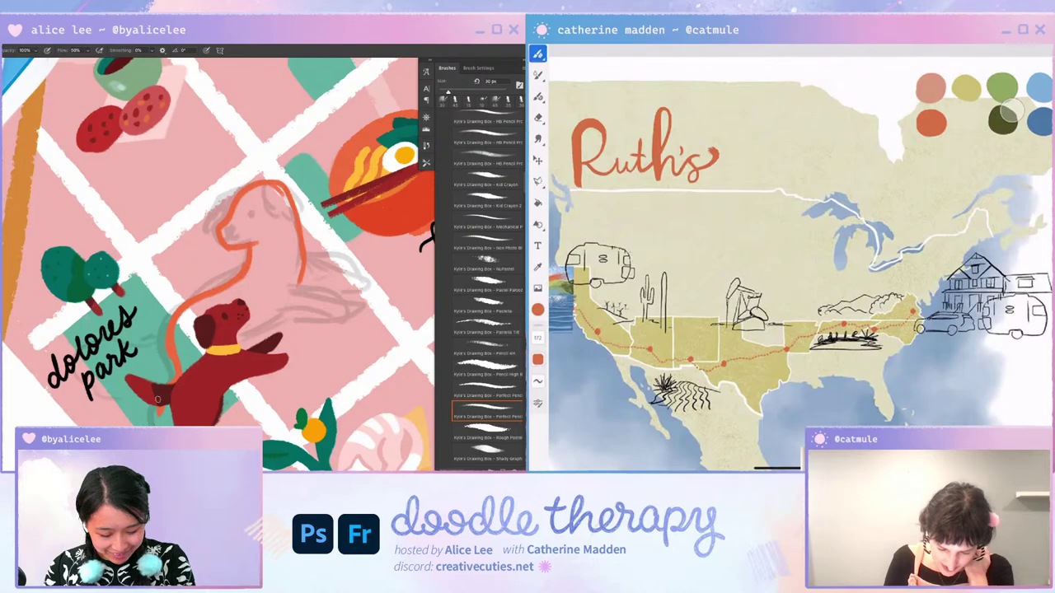
Step: Rotate the view to reach the dog's underside, straighten it, and select inside the outline
drag(775, 136, 789, 169)
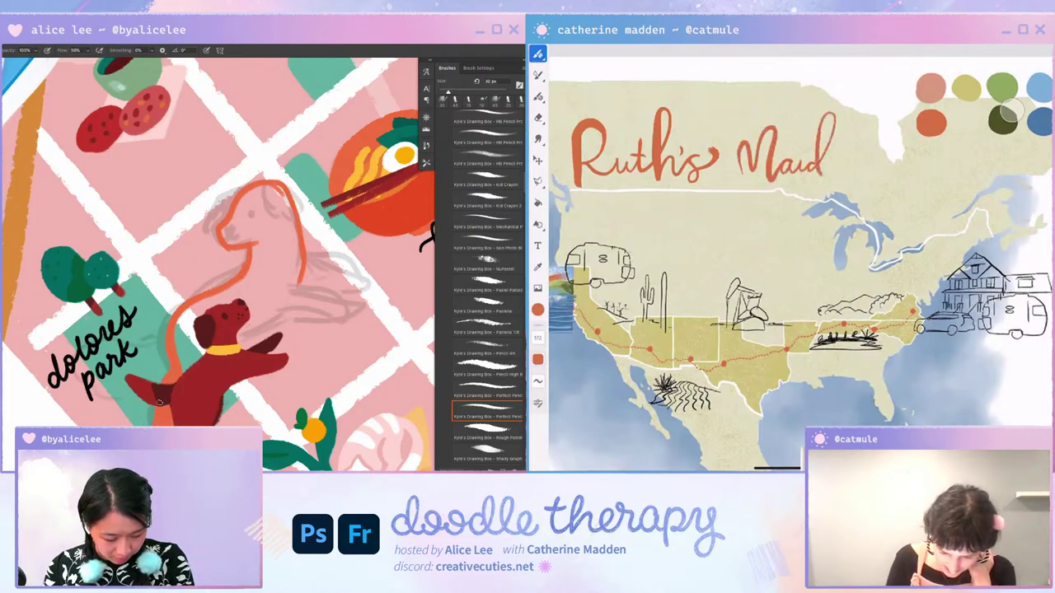
drag(159, 402, 244, 263)
mouse_move(831, 161)
mouse_down()
mouse_move(842, 175)
mouse_move(875, 178)
mouse_up()
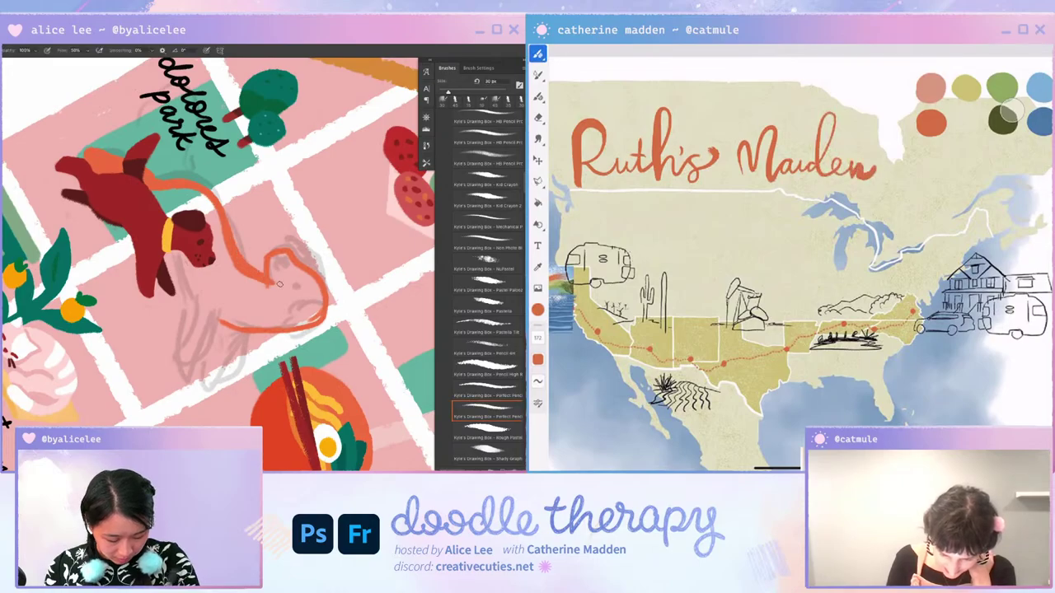
mouse_move(280, 285)
mouse_down()
mouse_move(318, 393)
mouse_move(186, 290)
mouse_move(219, 323)
mouse_move(251, 387)
mouse_up()
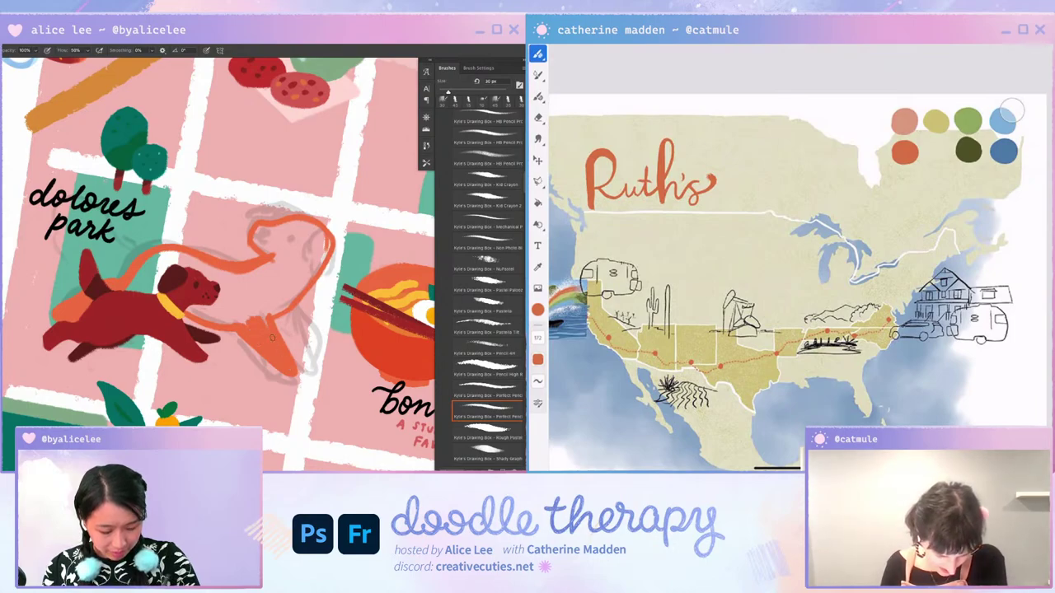
key(Tab)
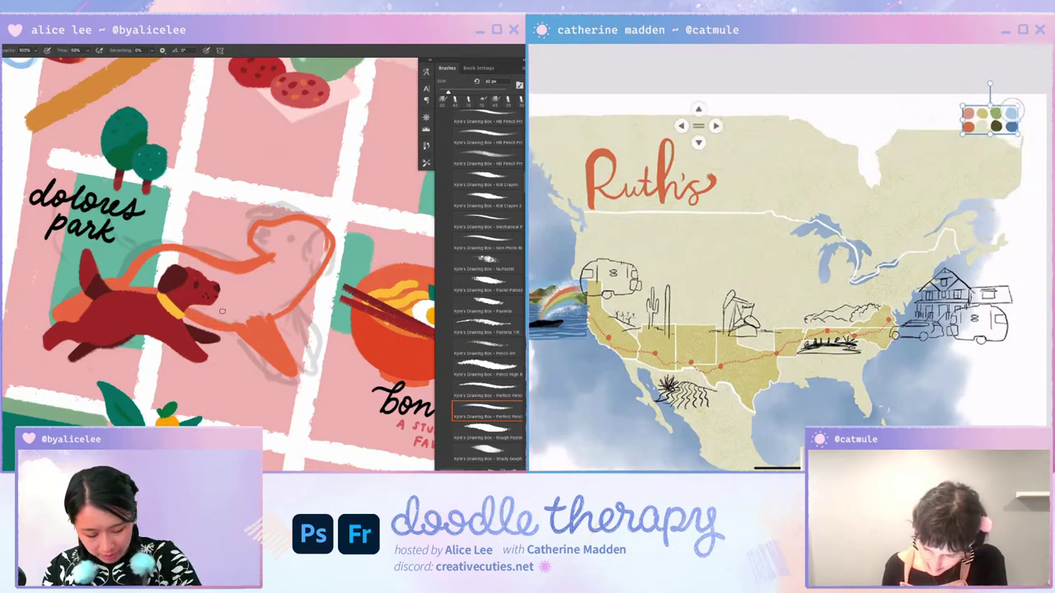
key(Tab)
Step: Fill the selected dog shape with solid orange and deselect
key(g)
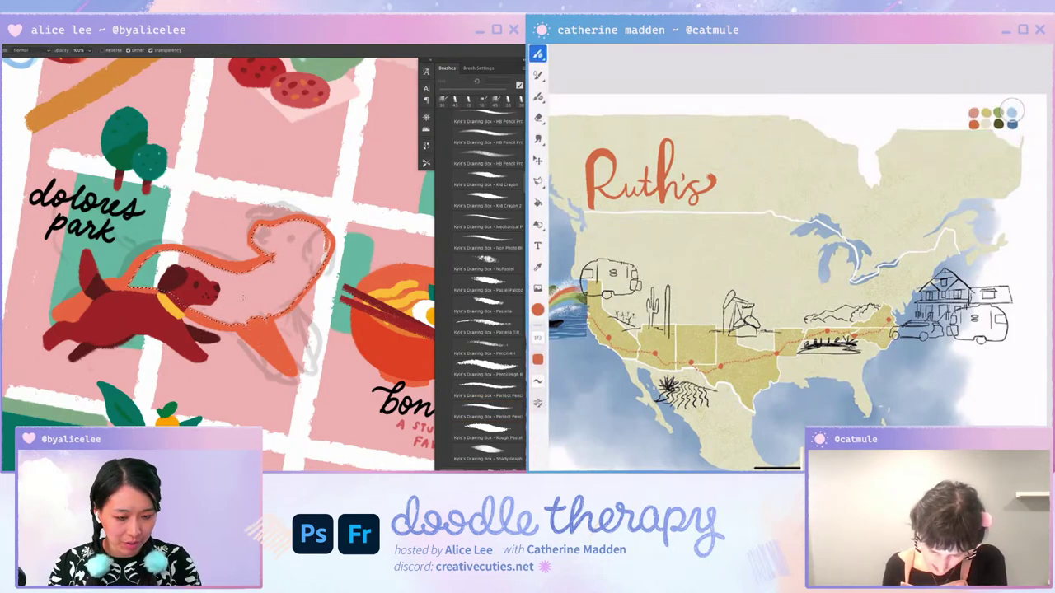
key(alt+BackSpace)
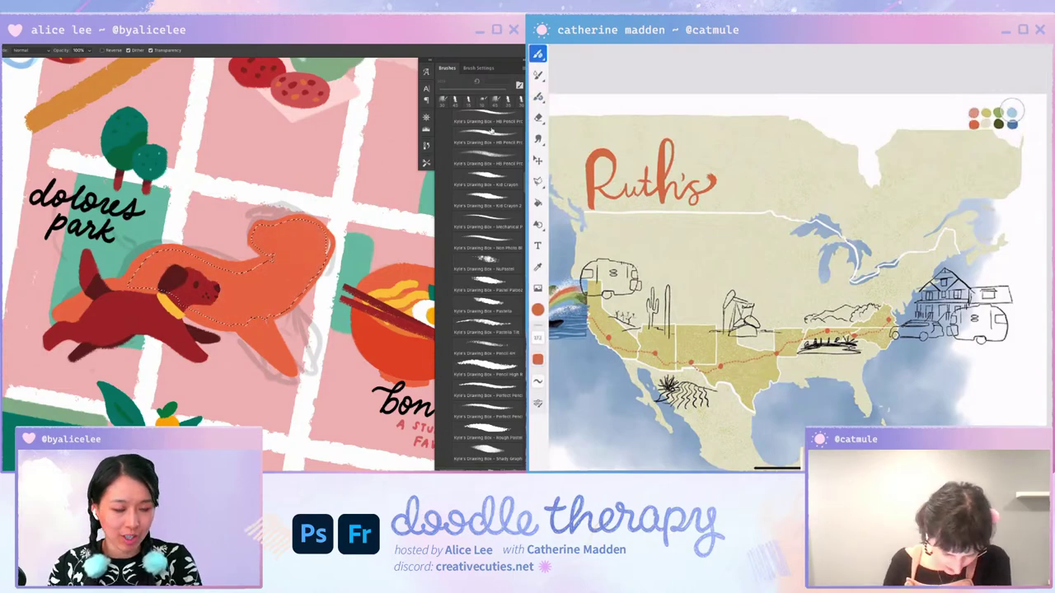
key(ctrl+d)
key(b)
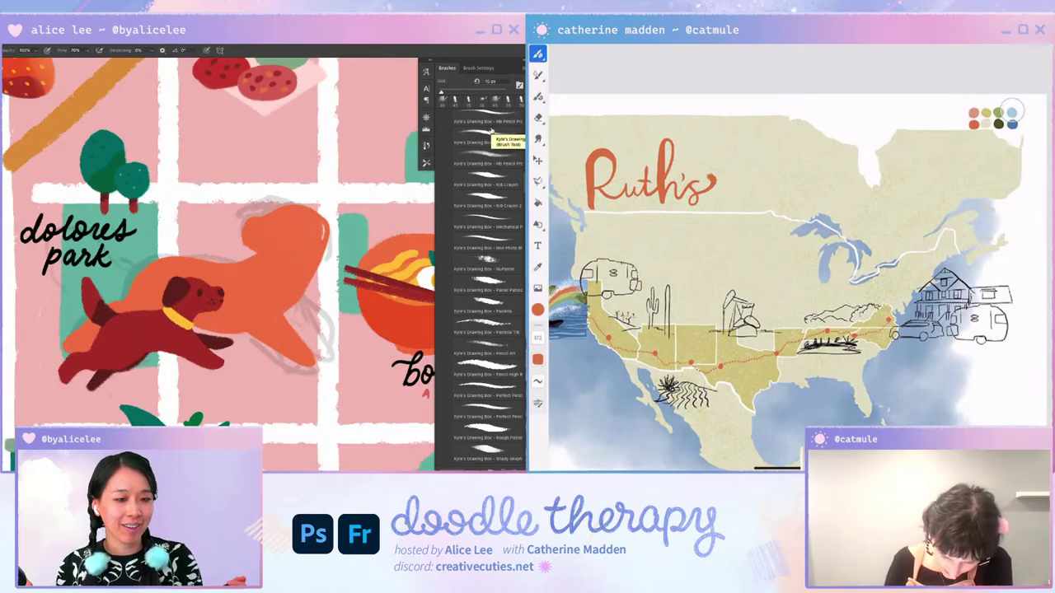
Step: Try a brush stroke and a gradient near the top right, undoing the stroke
mouse_move(729, 193)
mouse_down()
mouse_move(742, 145)
mouse_move(763, 148)
mouse_move(766, 206)
mouse_move(781, 183)
mouse_up()
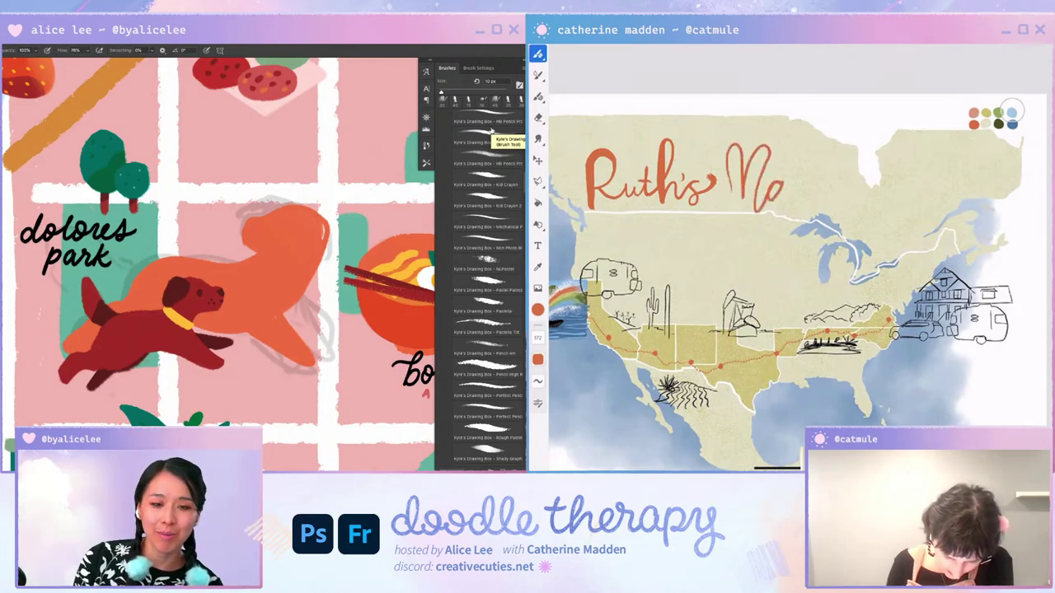
key(ctrl+z)
key(g)
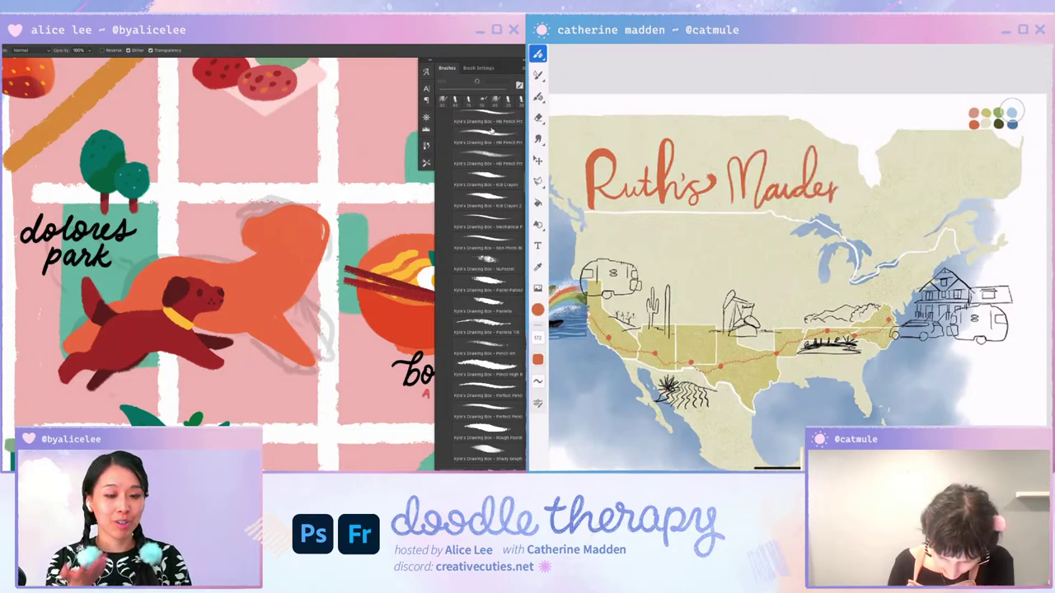
drag(792, 177, 796, 197)
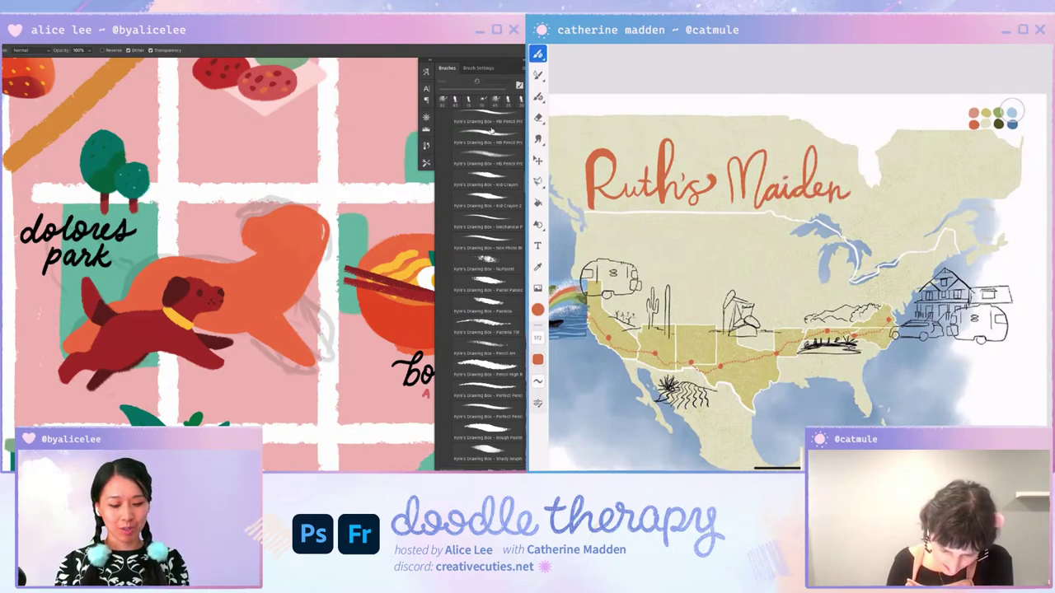
Step: Erase a strip along the orange dog's right edge with the Eraser
key(e)
drag(323, 207, 326, 275)
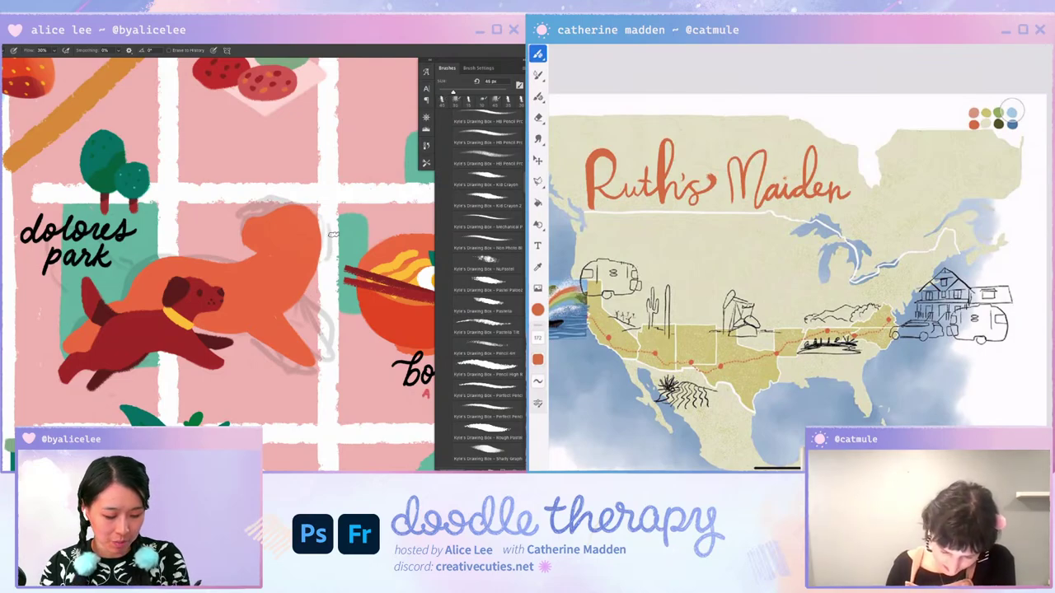
key(b)
key(ctrl+z)
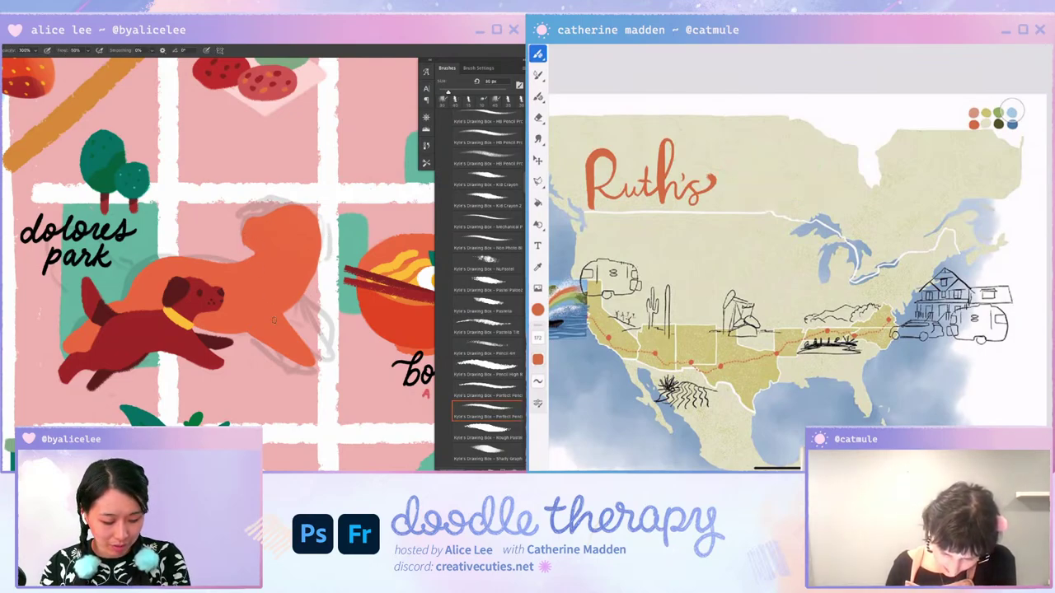
Step: Sample the orange dog's colour and choose the Perfect Pencil brush
drag(306, 369, 217, 373)
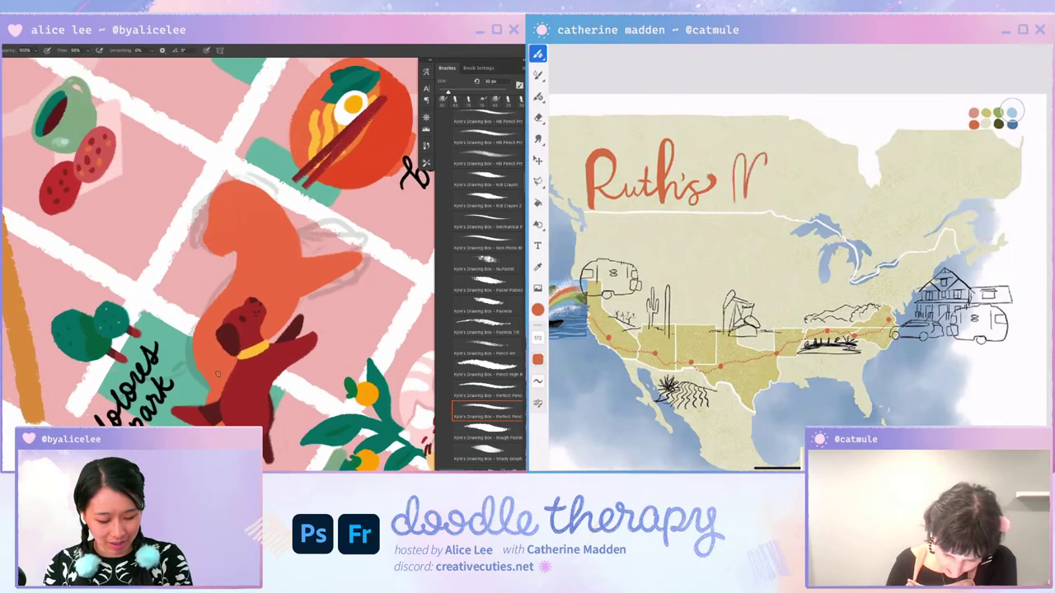
mouse_move(209, 419)
mouse_down()
mouse_move(395, 302)
mouse_move(384, 249)
mouse_up()
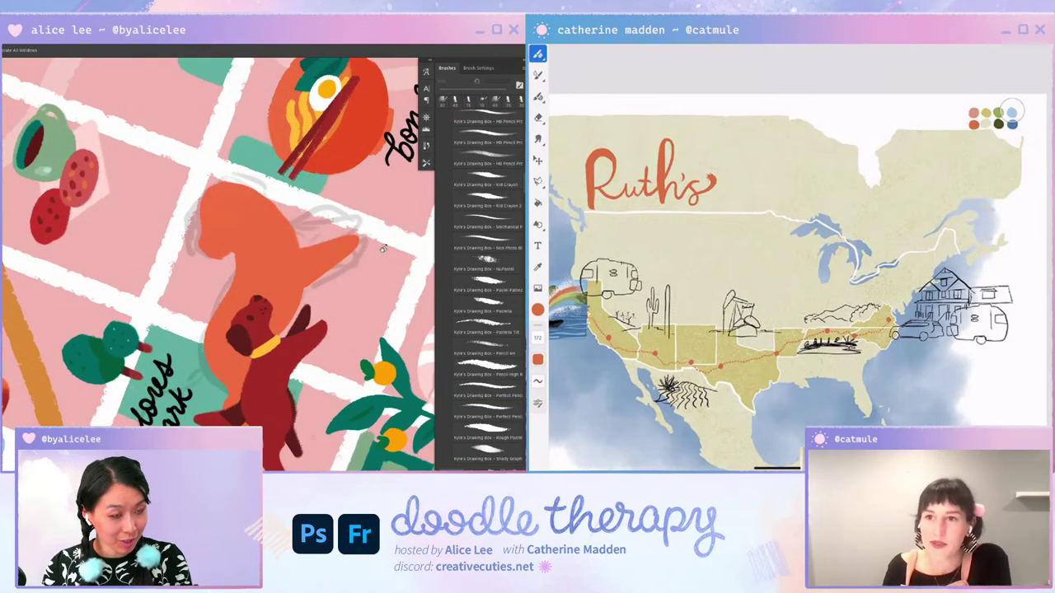
key(period)
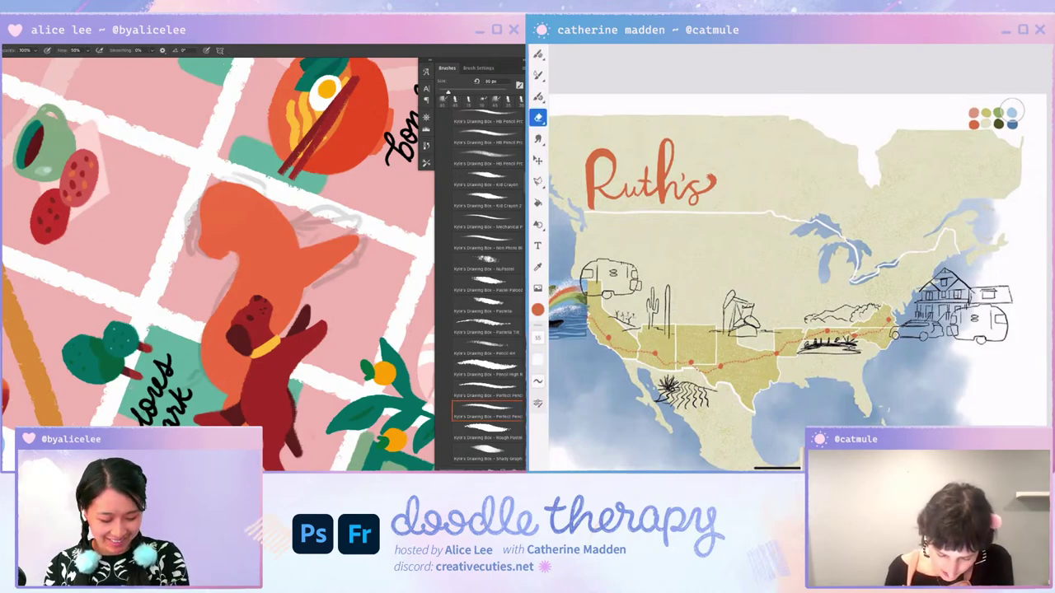
key(Escape)
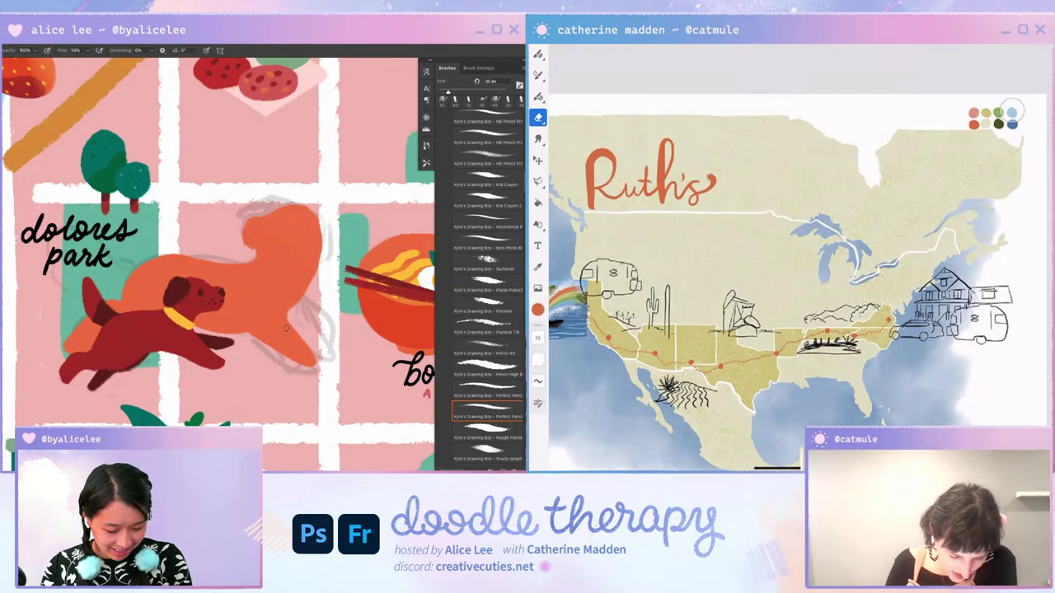
key(b)
alt+click(312, 359)
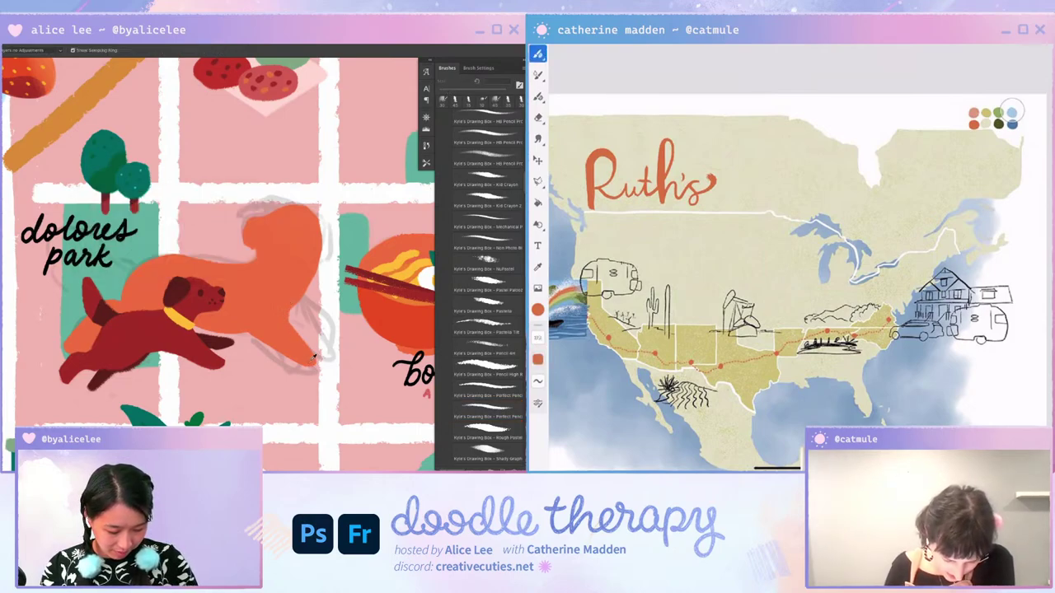
click(486, 416)
Step: Paint orange strokes at the dog's rear and a tail over the Dolores lettering
mouse_move(303, 303)
mouse_down()
mouse_move(307, 339)
mouse_move(336, 350)
mouse_up()
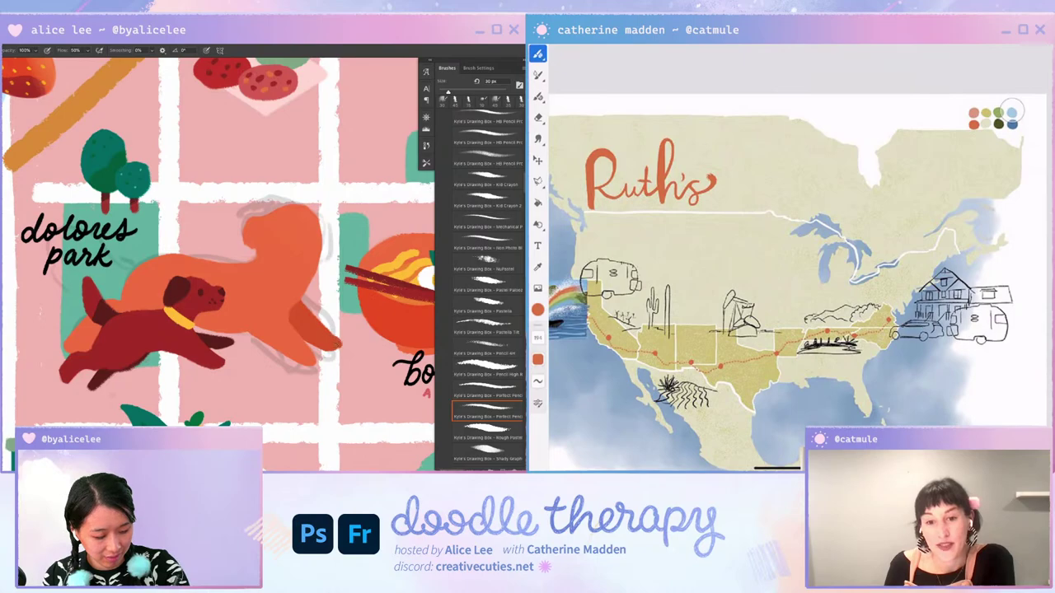
drag(337, 314, 419, 180)
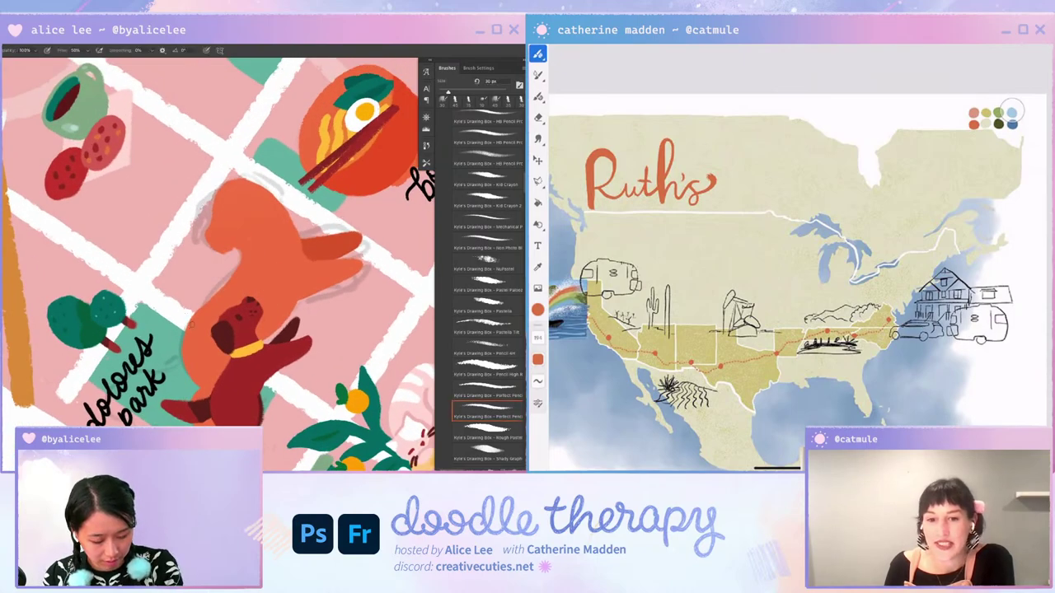
key(Escape)
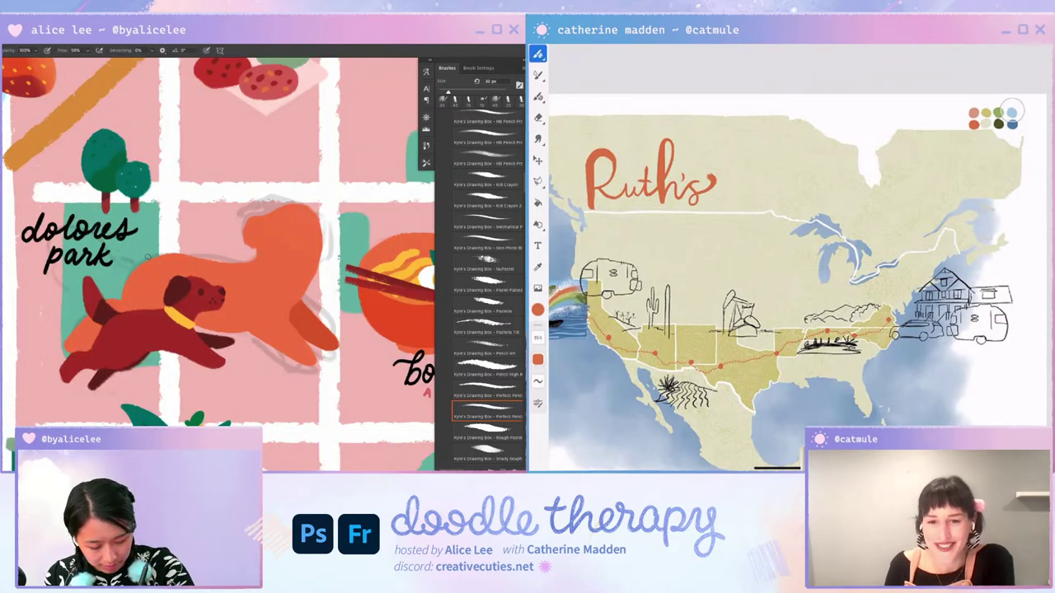
mouse_move(147, 260)
mouse_down()
mouse_move(92, 211)
mouse_move(103, 262)
mouse_move(91, 222)
mouse_move(152, 261)
mouse_up()
key(e)
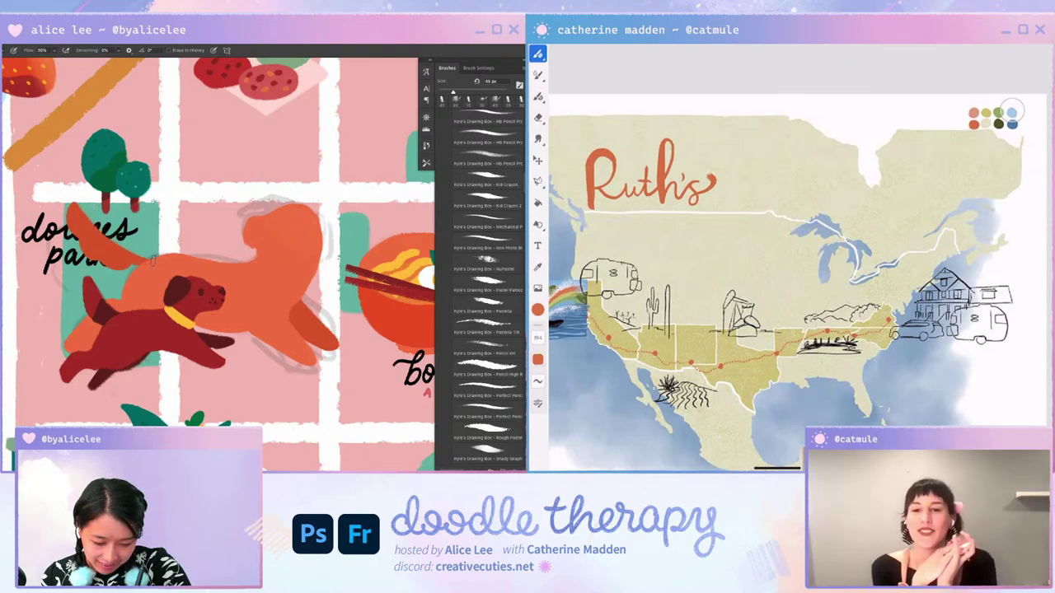
Step: Return to the Brush to paint the red dog with its yellow collar
key(b)
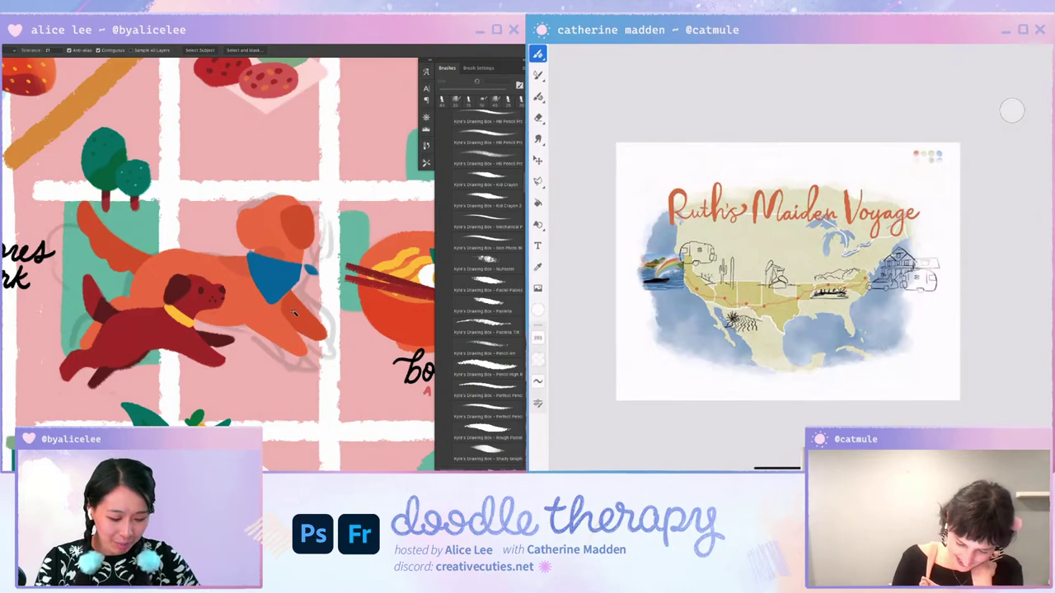
Step: Shade the orange dog in darker orange with the Perfect Pencil, resampling colours
key(b)
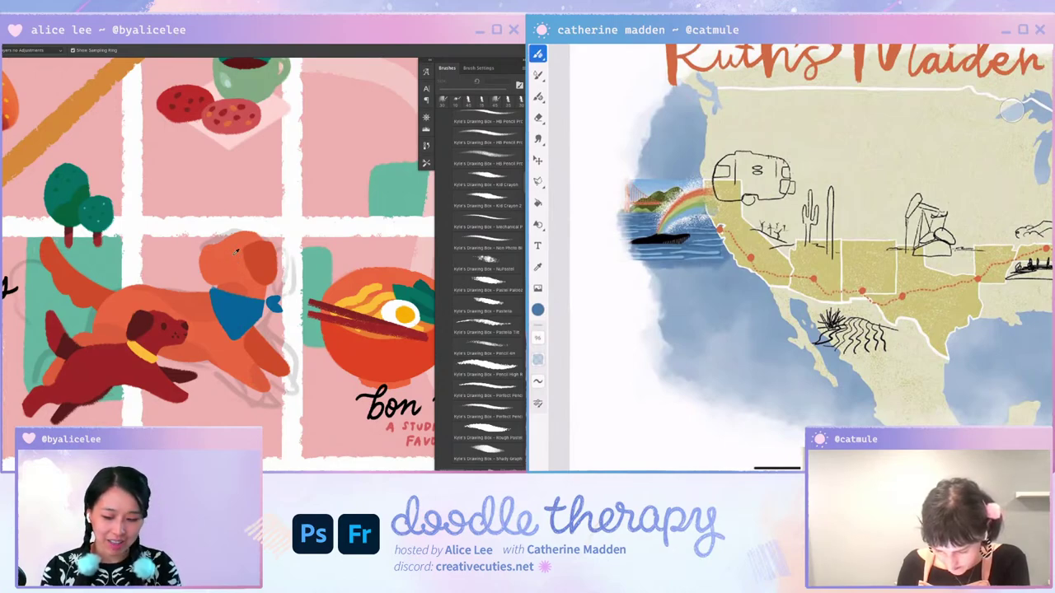
key(b)
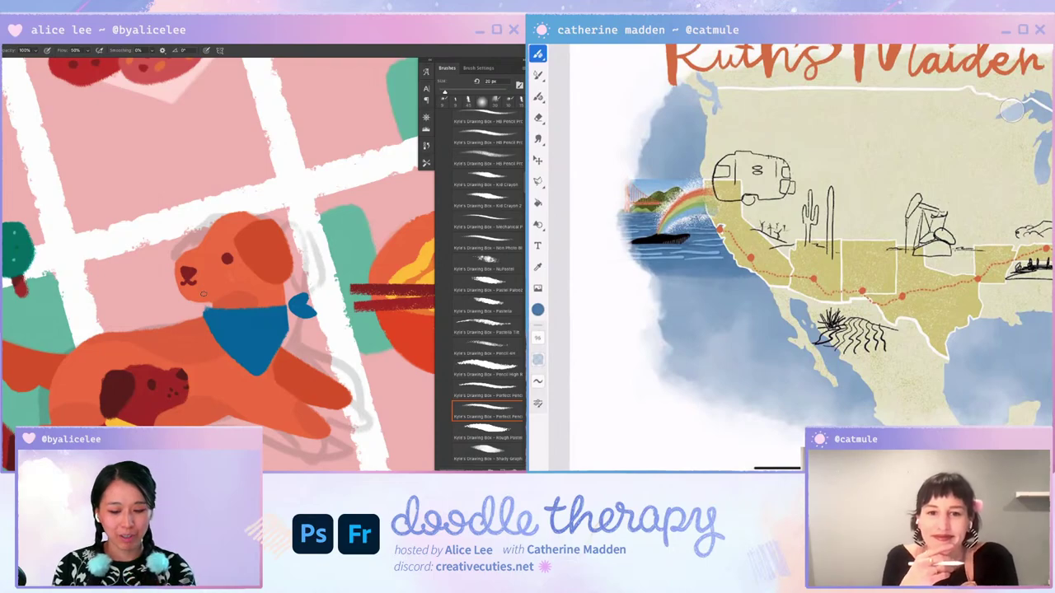
Step: Rotate the canvas back upright and bring up the colour sliders for blue
drag(203, 293, 372, 318)
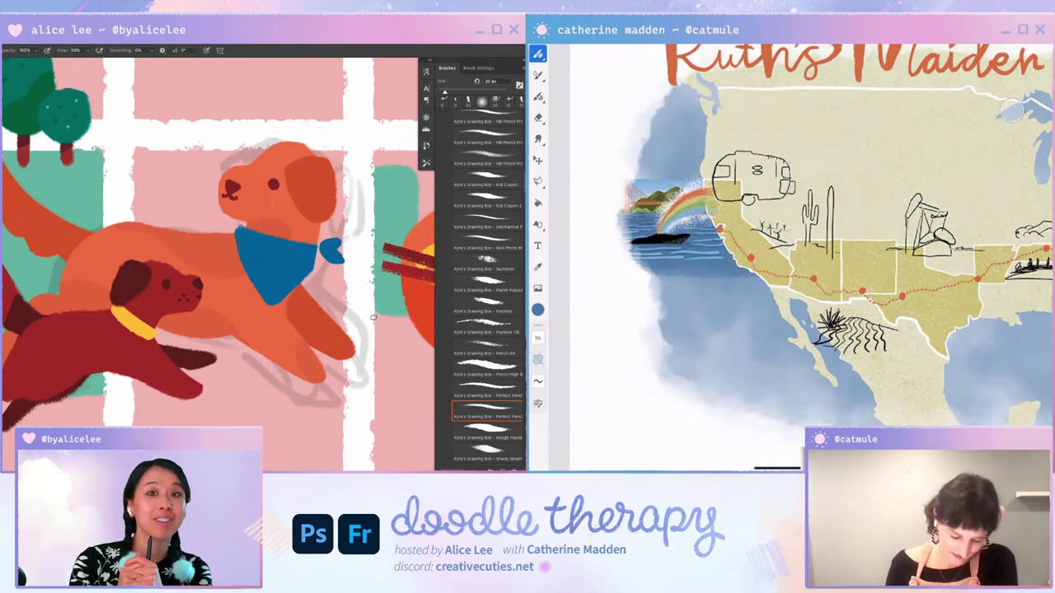
click(538, 309)
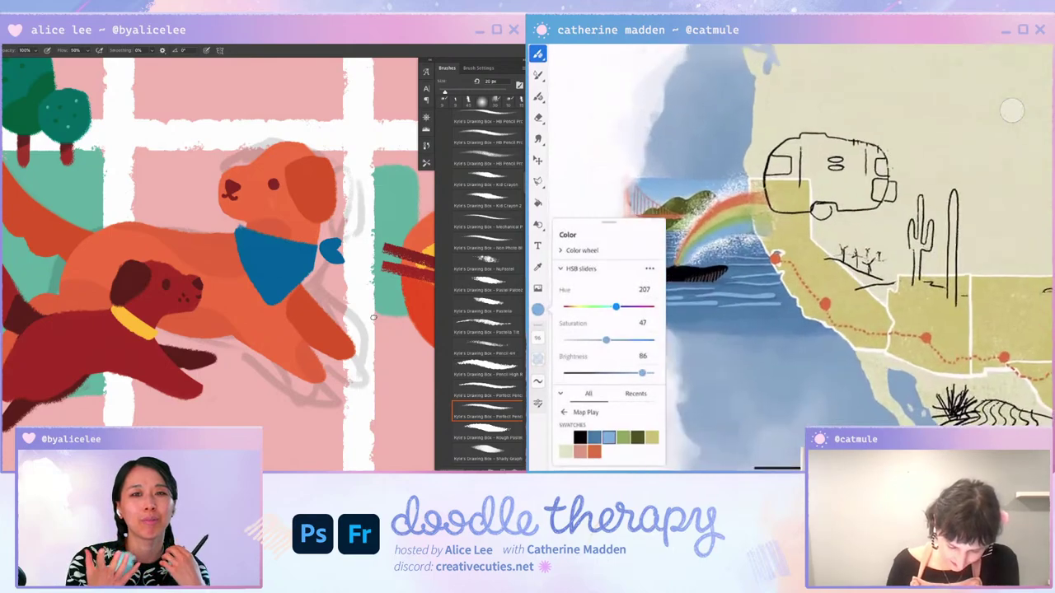